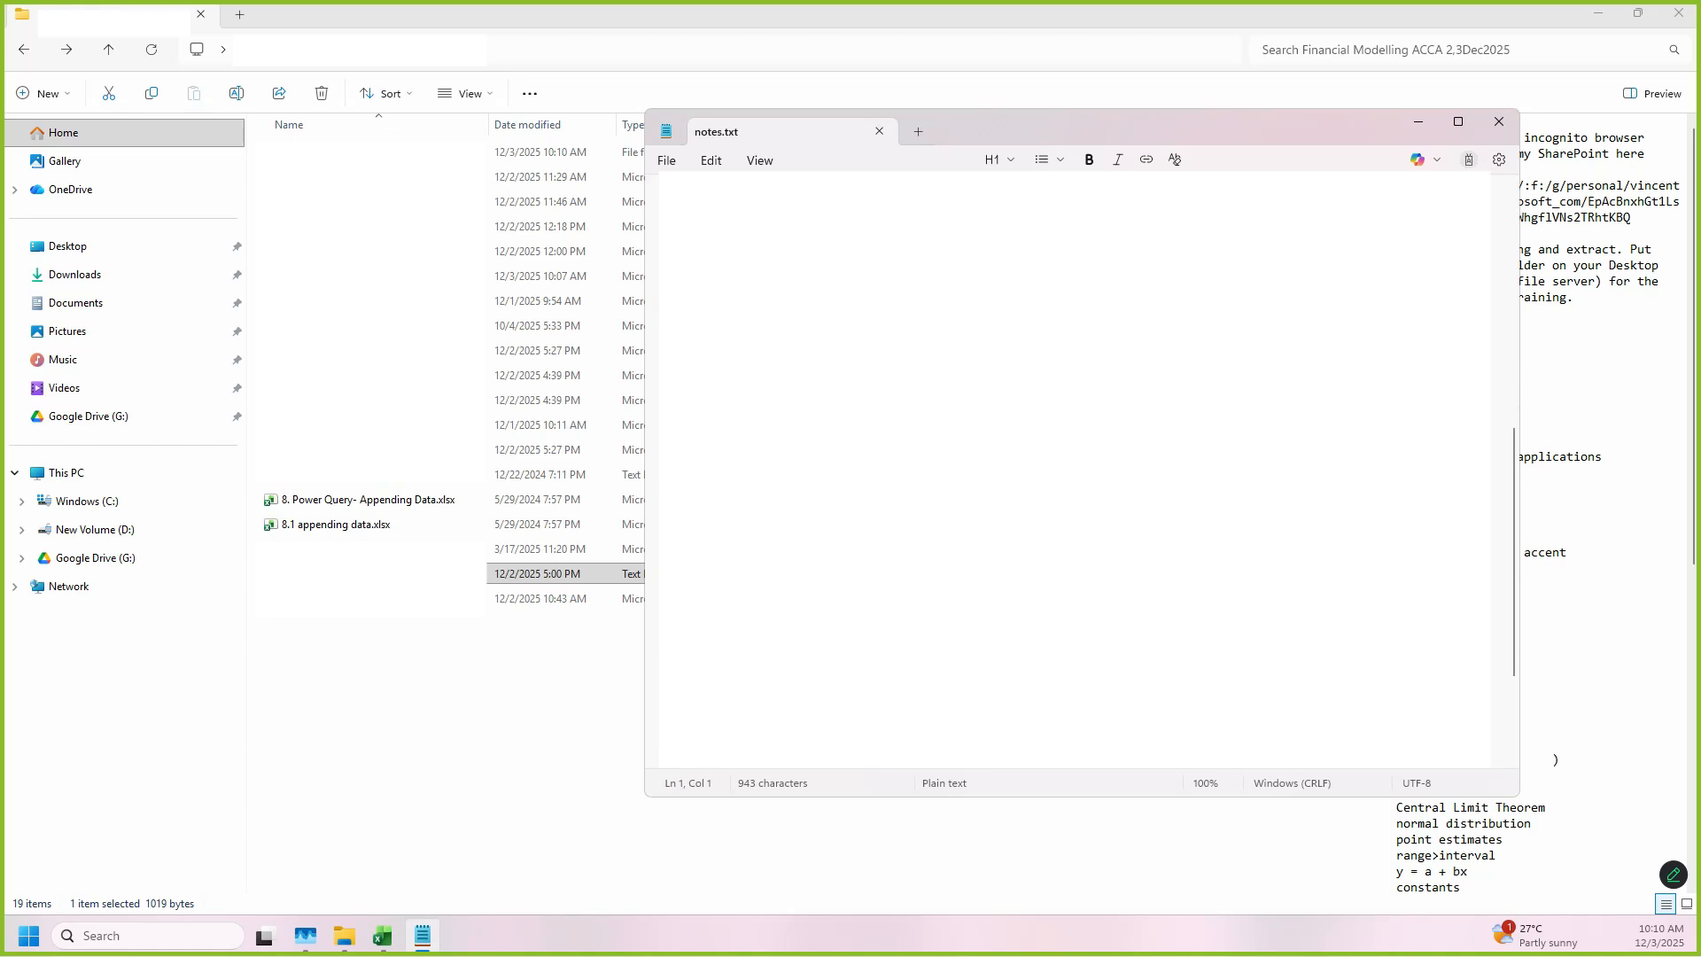
Step: Add the lines "combining data", "appending" and "merging" below TRANSPOSE in notes.txt and save the file
{"action": "scroll", "coordinate": [910, 635], "scroll_direction": "down", "scroll_amount": 4}
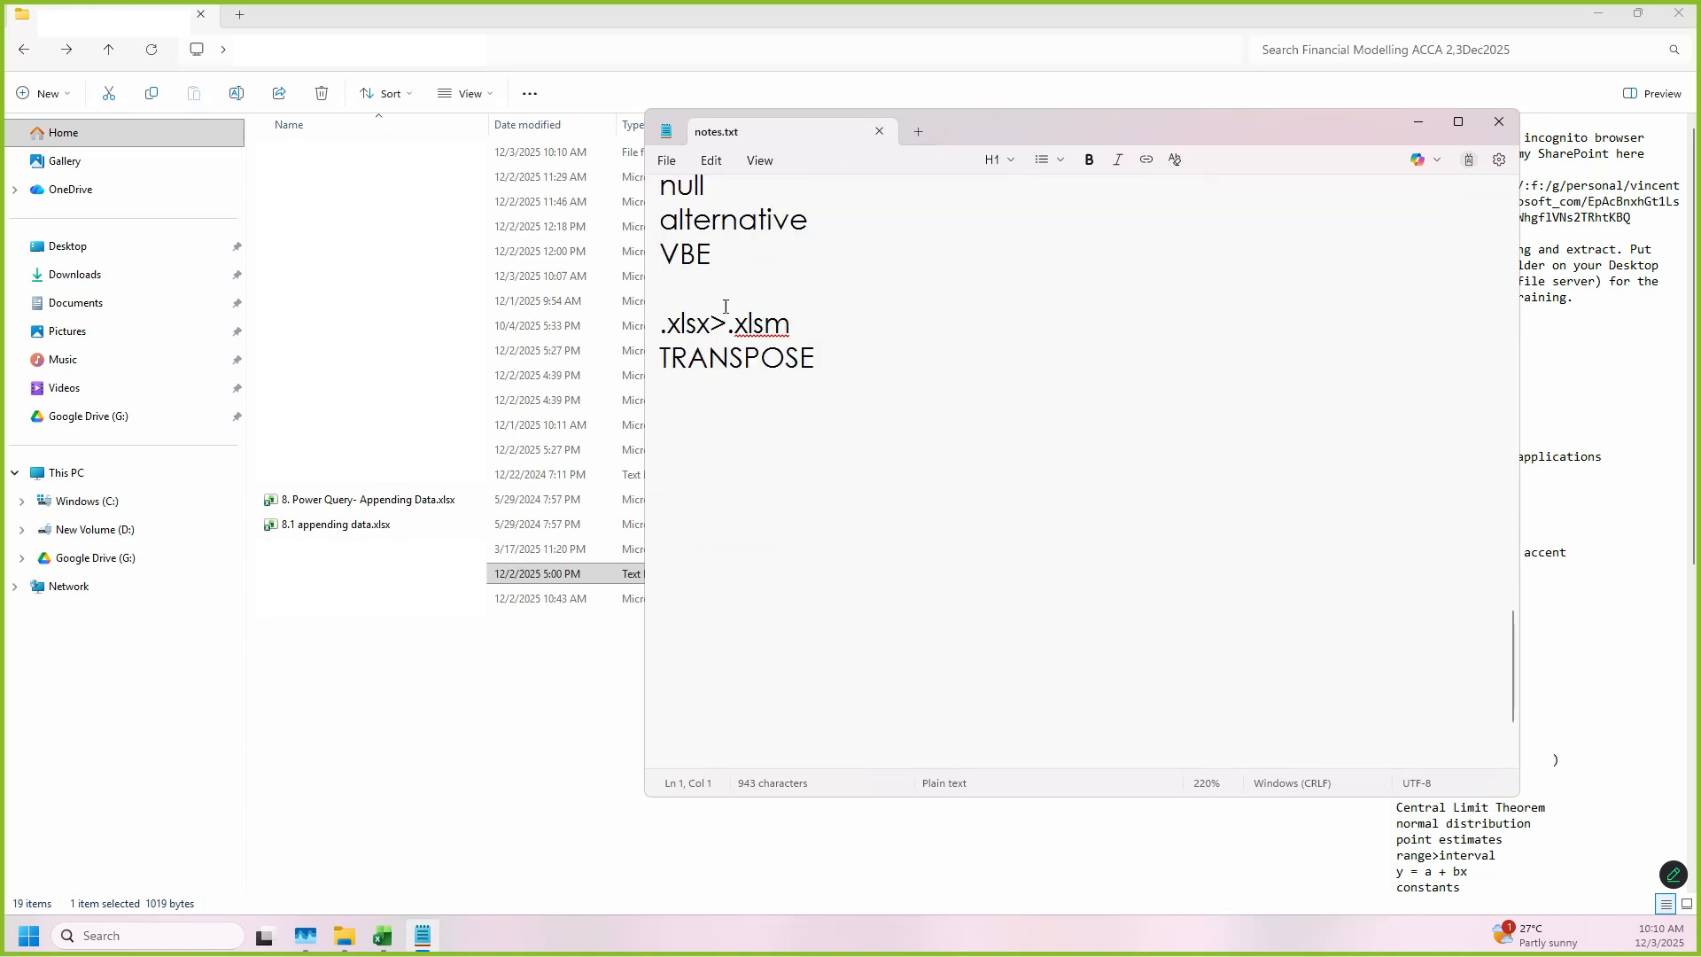
{"action": "left_click", "coordinate": [729, 410]}
{"action": "type", "text": "combining data"}
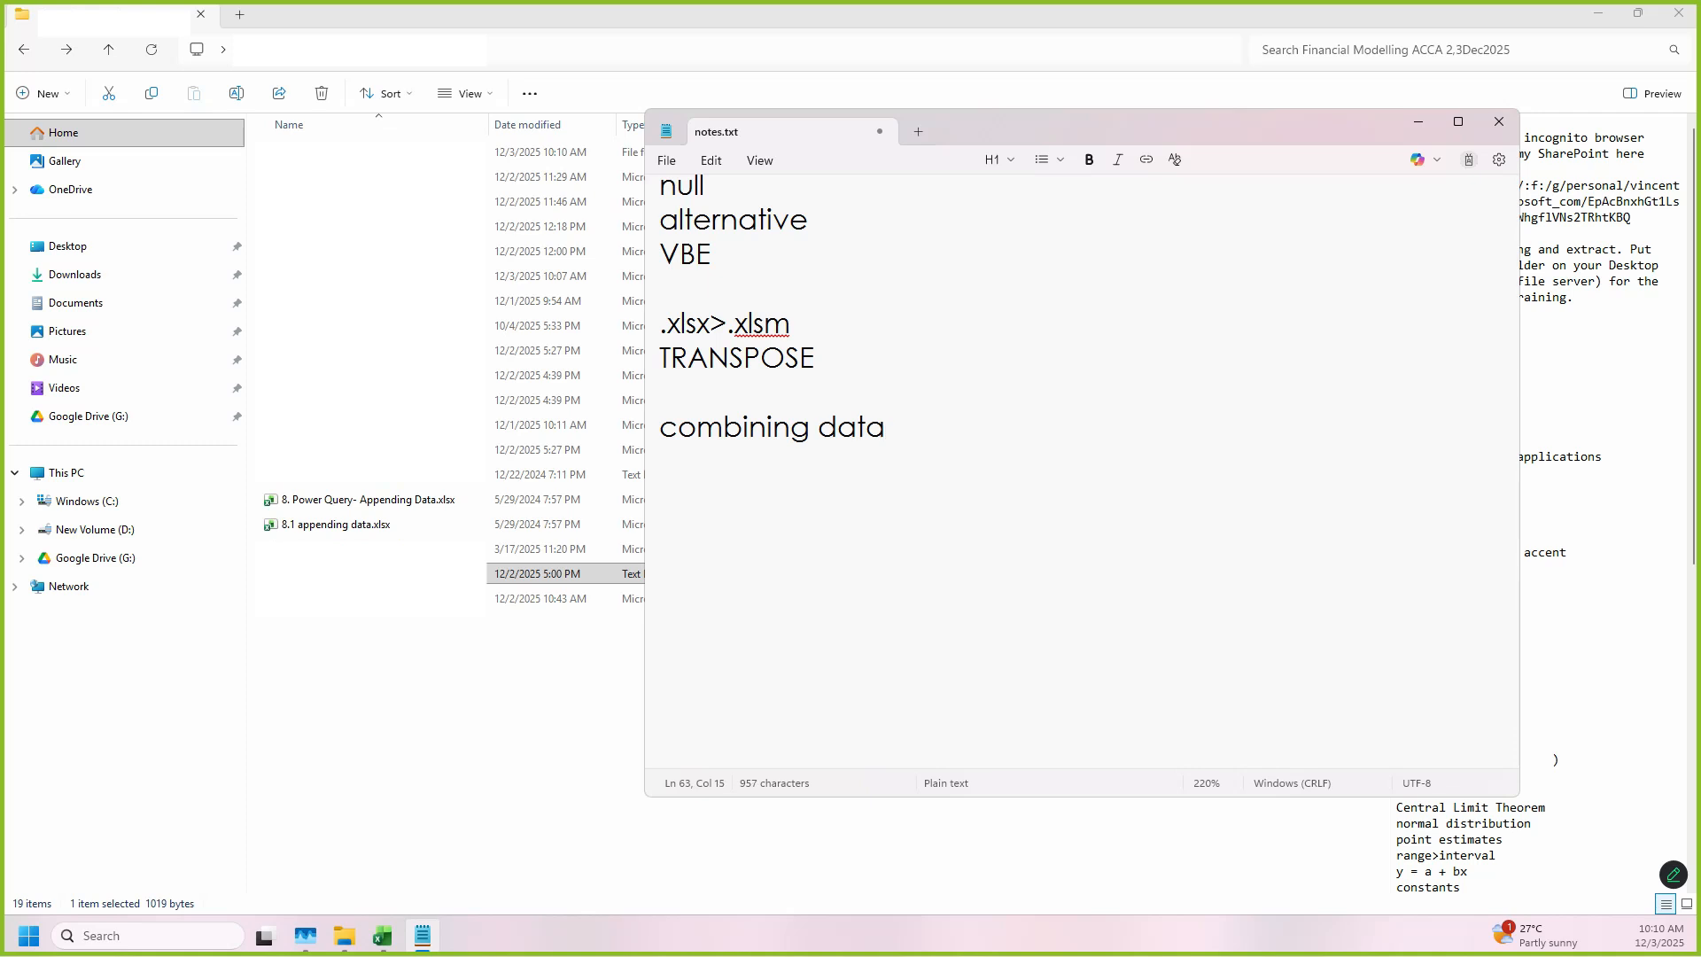
{"action": "key", "text": "Return"}
{"action": "type", "text": "appe"}
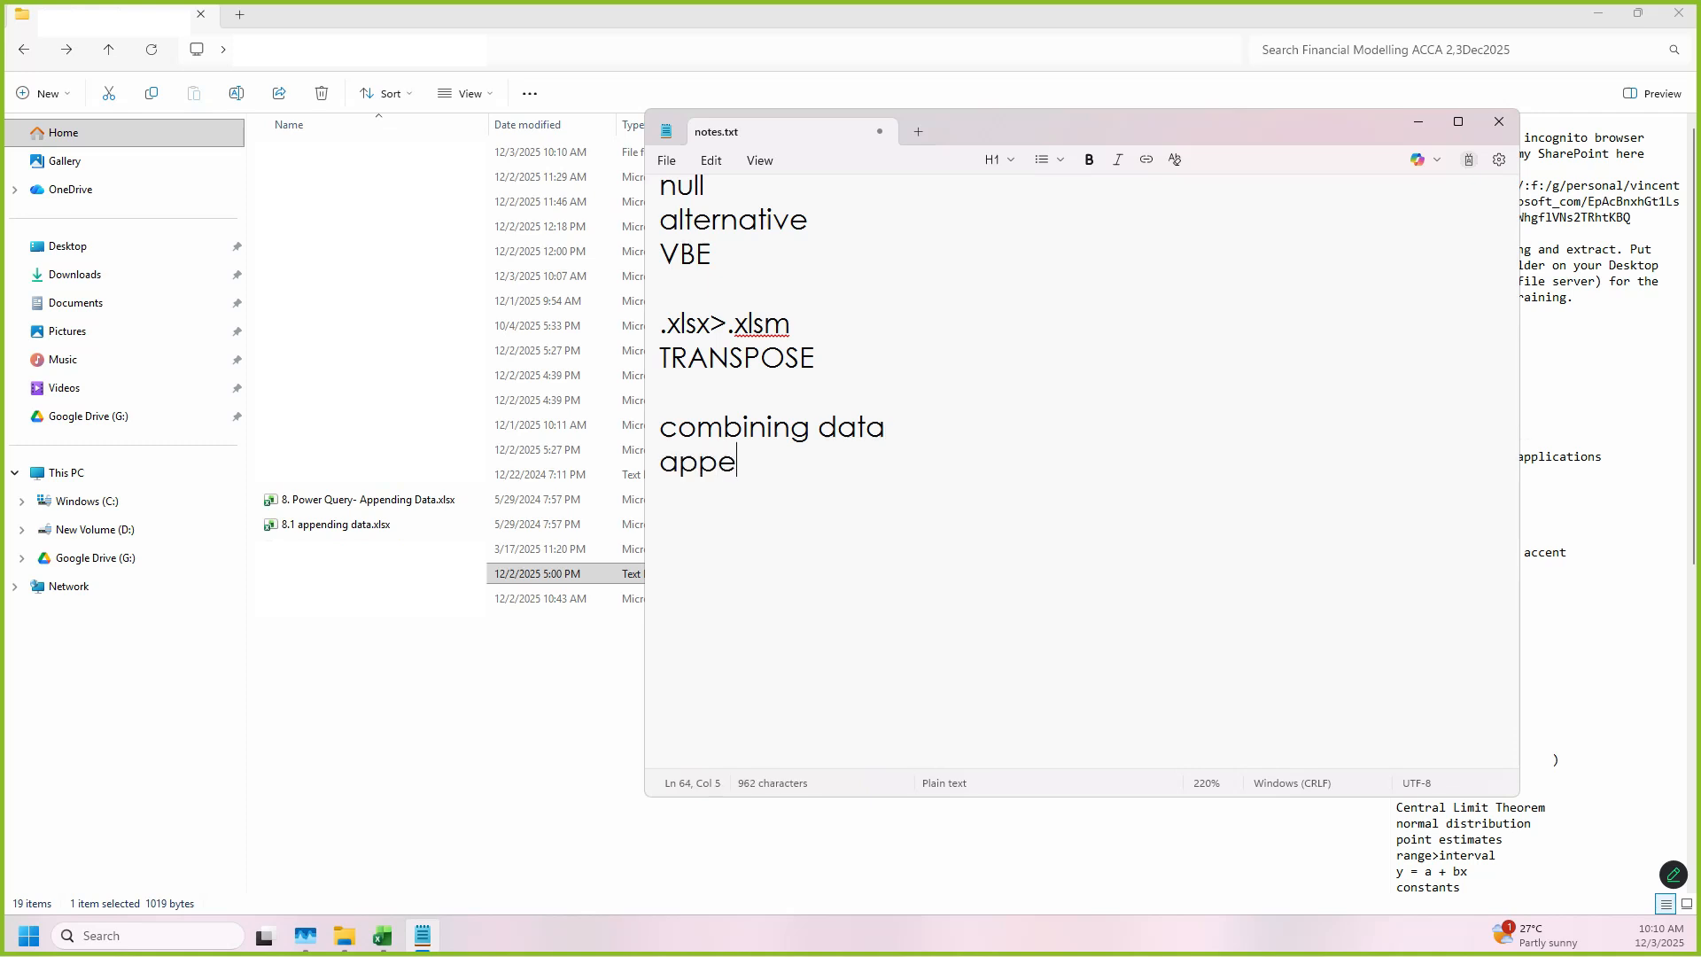
{"action": "type", "text": "nding"}
{"action": "key", "text": "Return"}
{"action": "type", "text": "merging"}
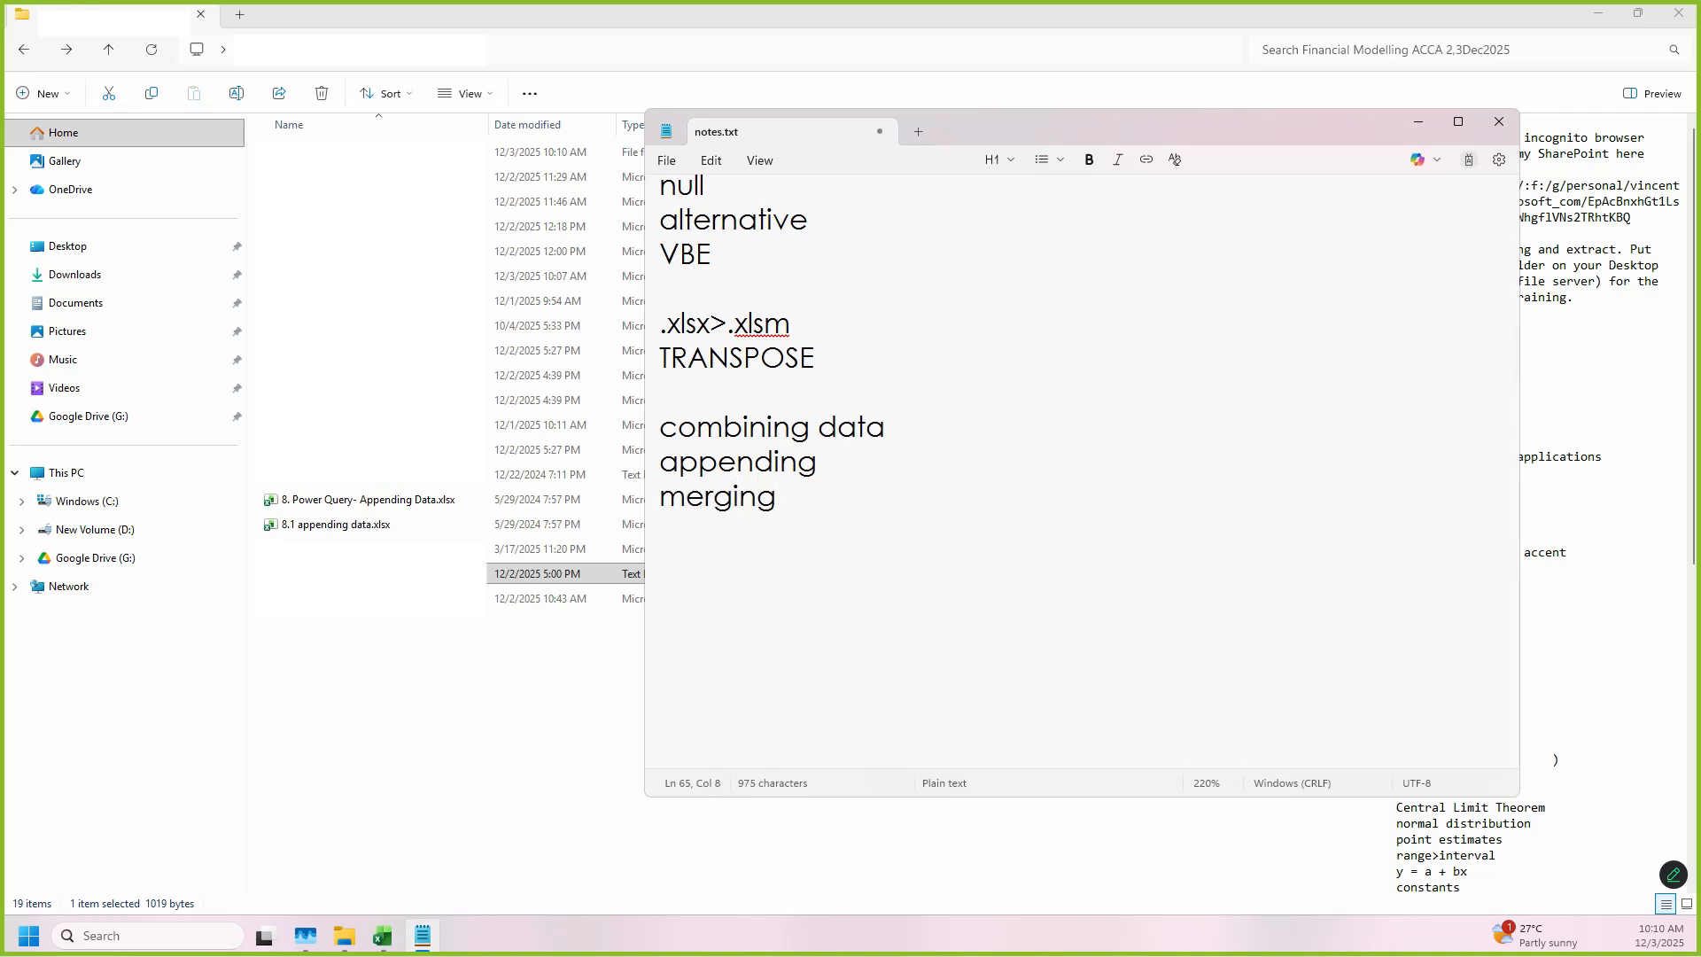
{"action": "key", "text": "ctrl+s"}
Step: Draw four vertically stacked red rectangles beside the notes and run a line down through them to illustrate appending
{"action": "left_click_drag", "start_coordinate": [994, 190], "coordinate": [1157, 342]}
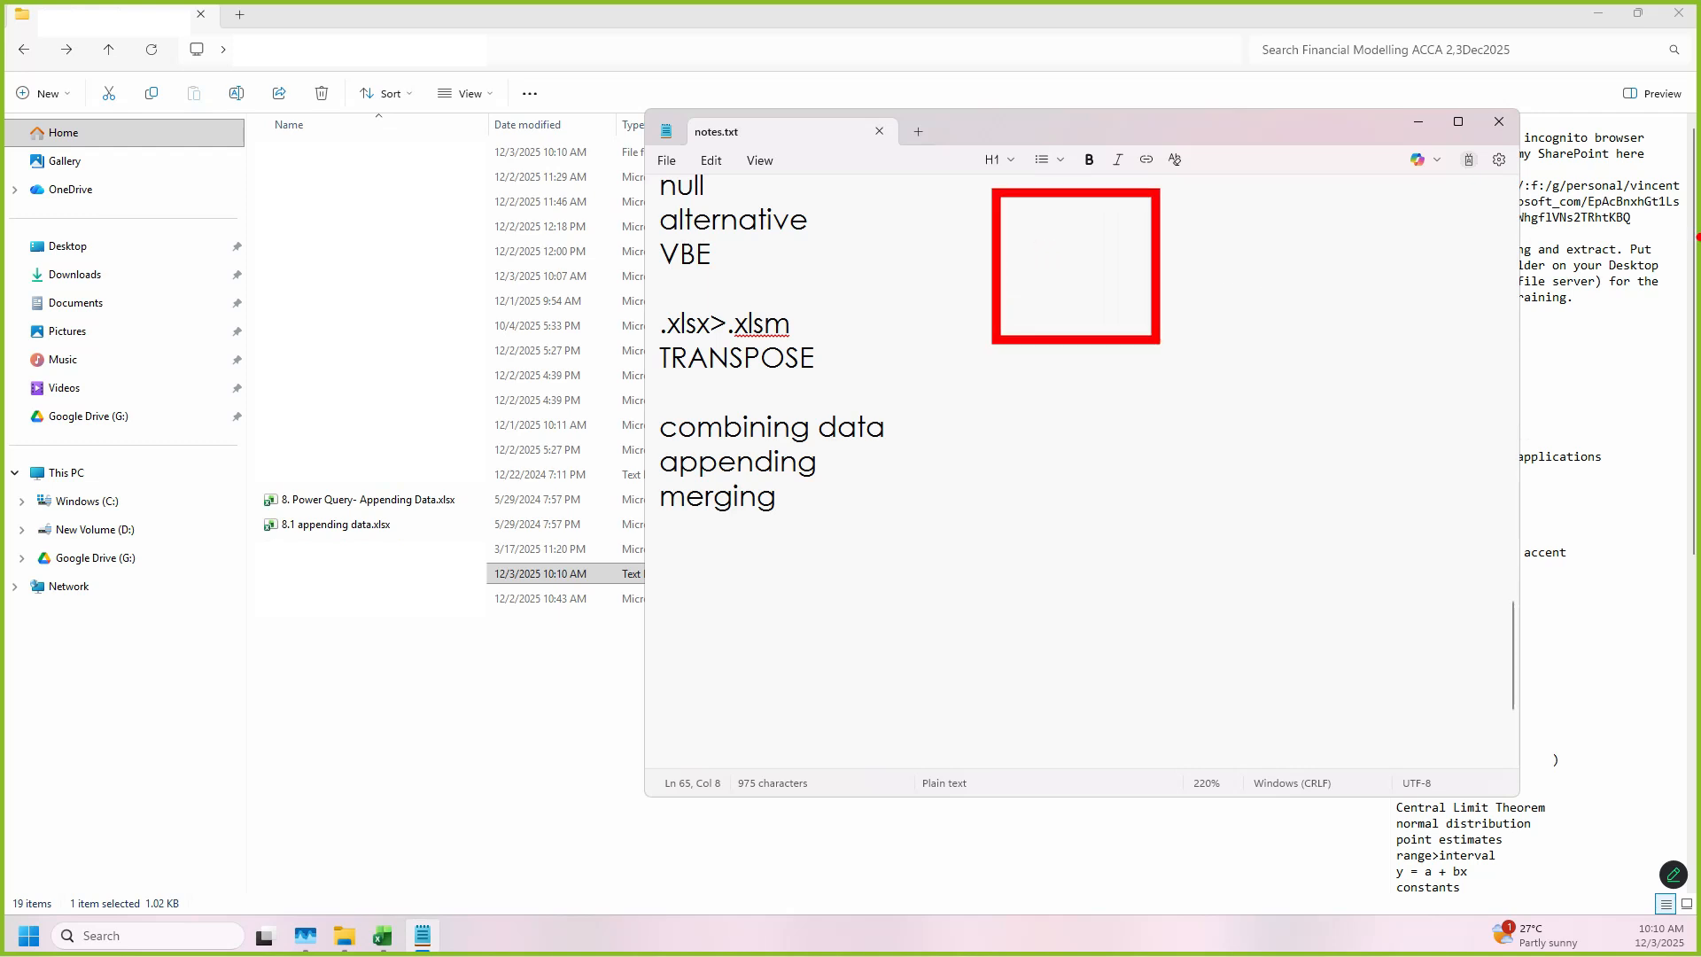
{"action": "left_click_drag", "start_coordinate": [996, 345], "coordinate": [1157, 502]}
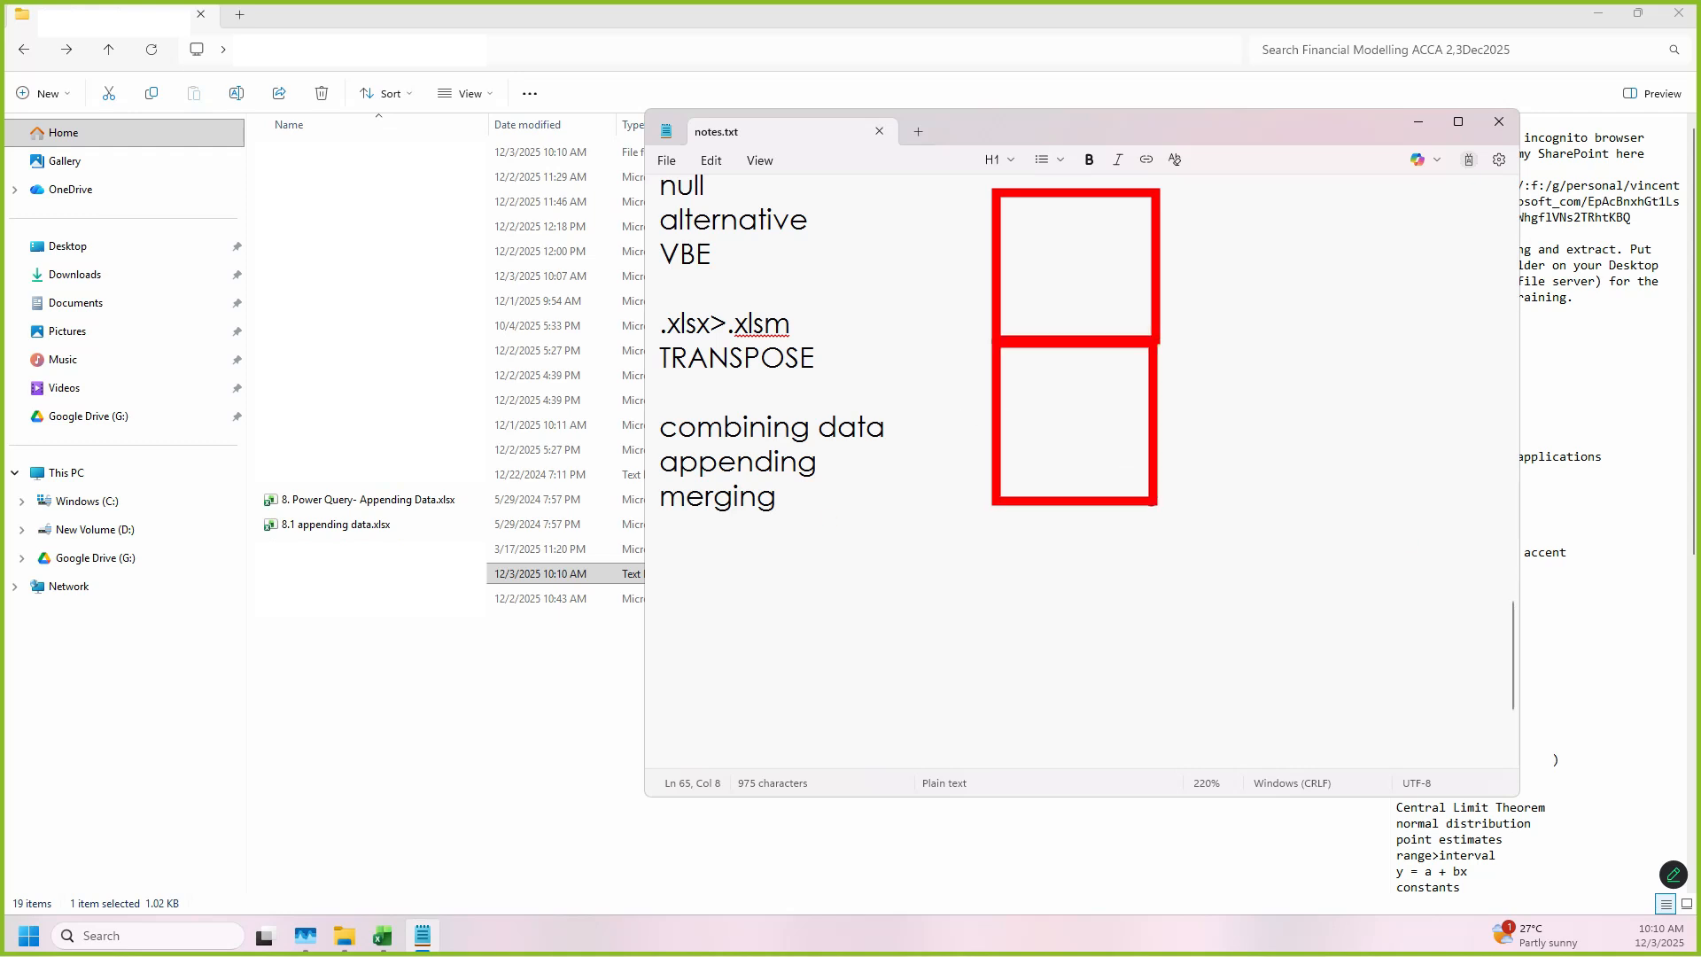
{"action": "left_click_drag", "start_coordinate": [996, 492], "coordinate": [1176, 706]}
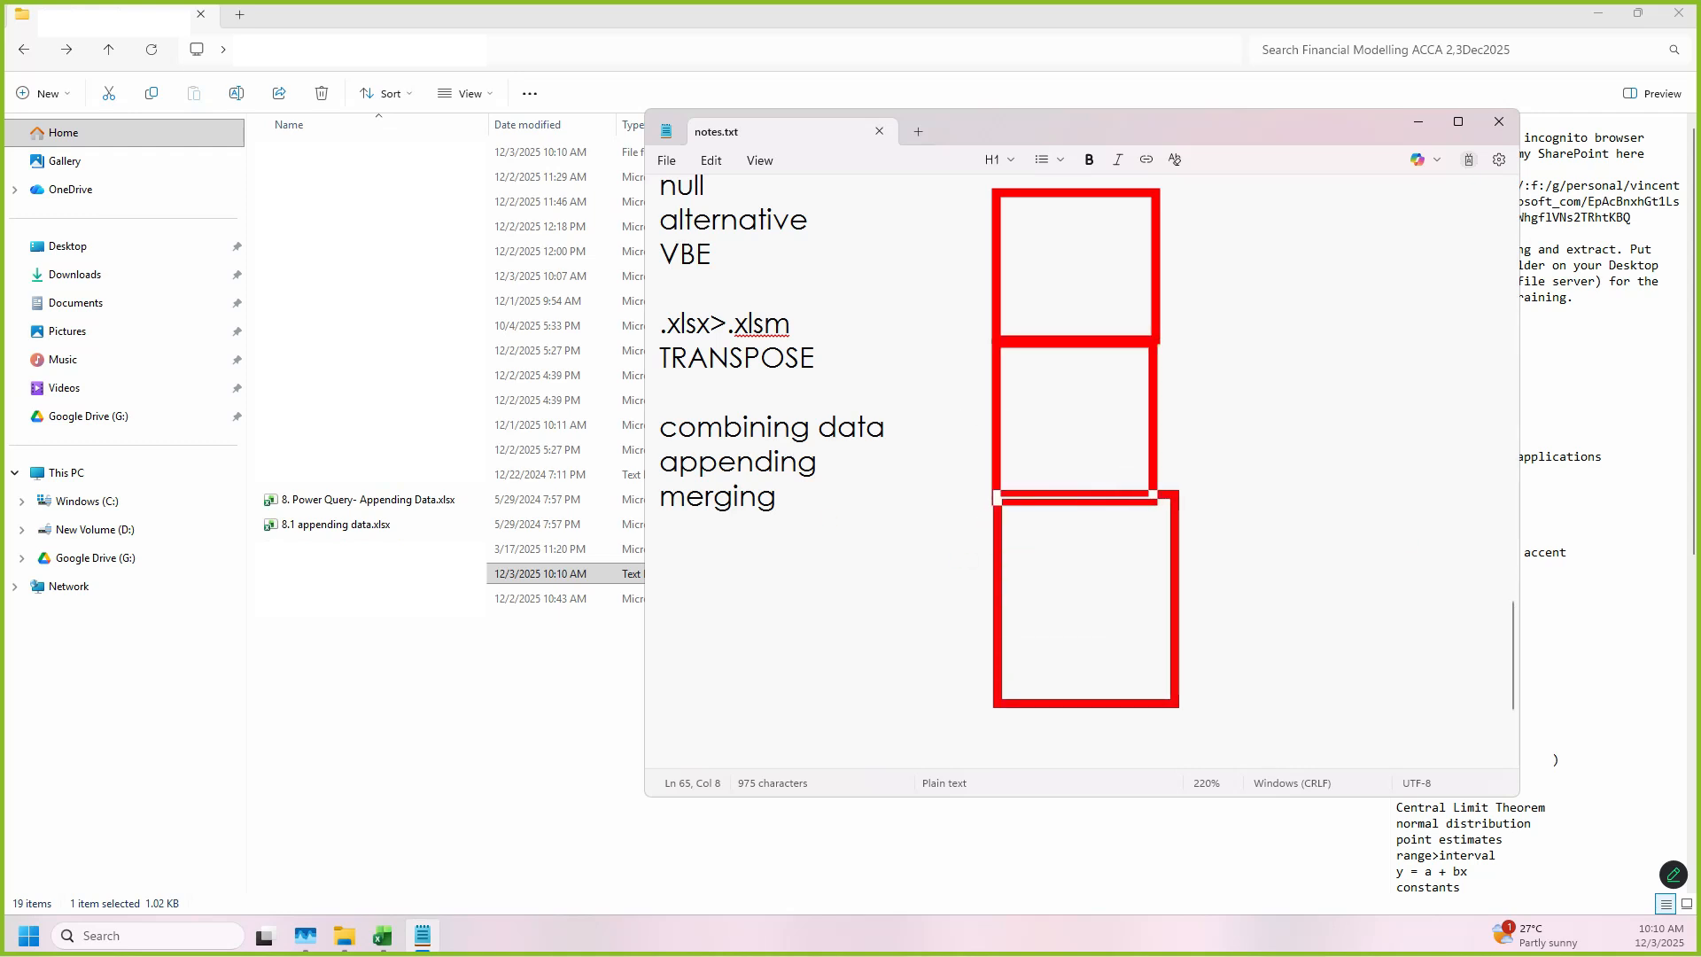
{"action": "left_click_drag", "start_coordinate": [984, 694], "coordinate": [1148, 882]}
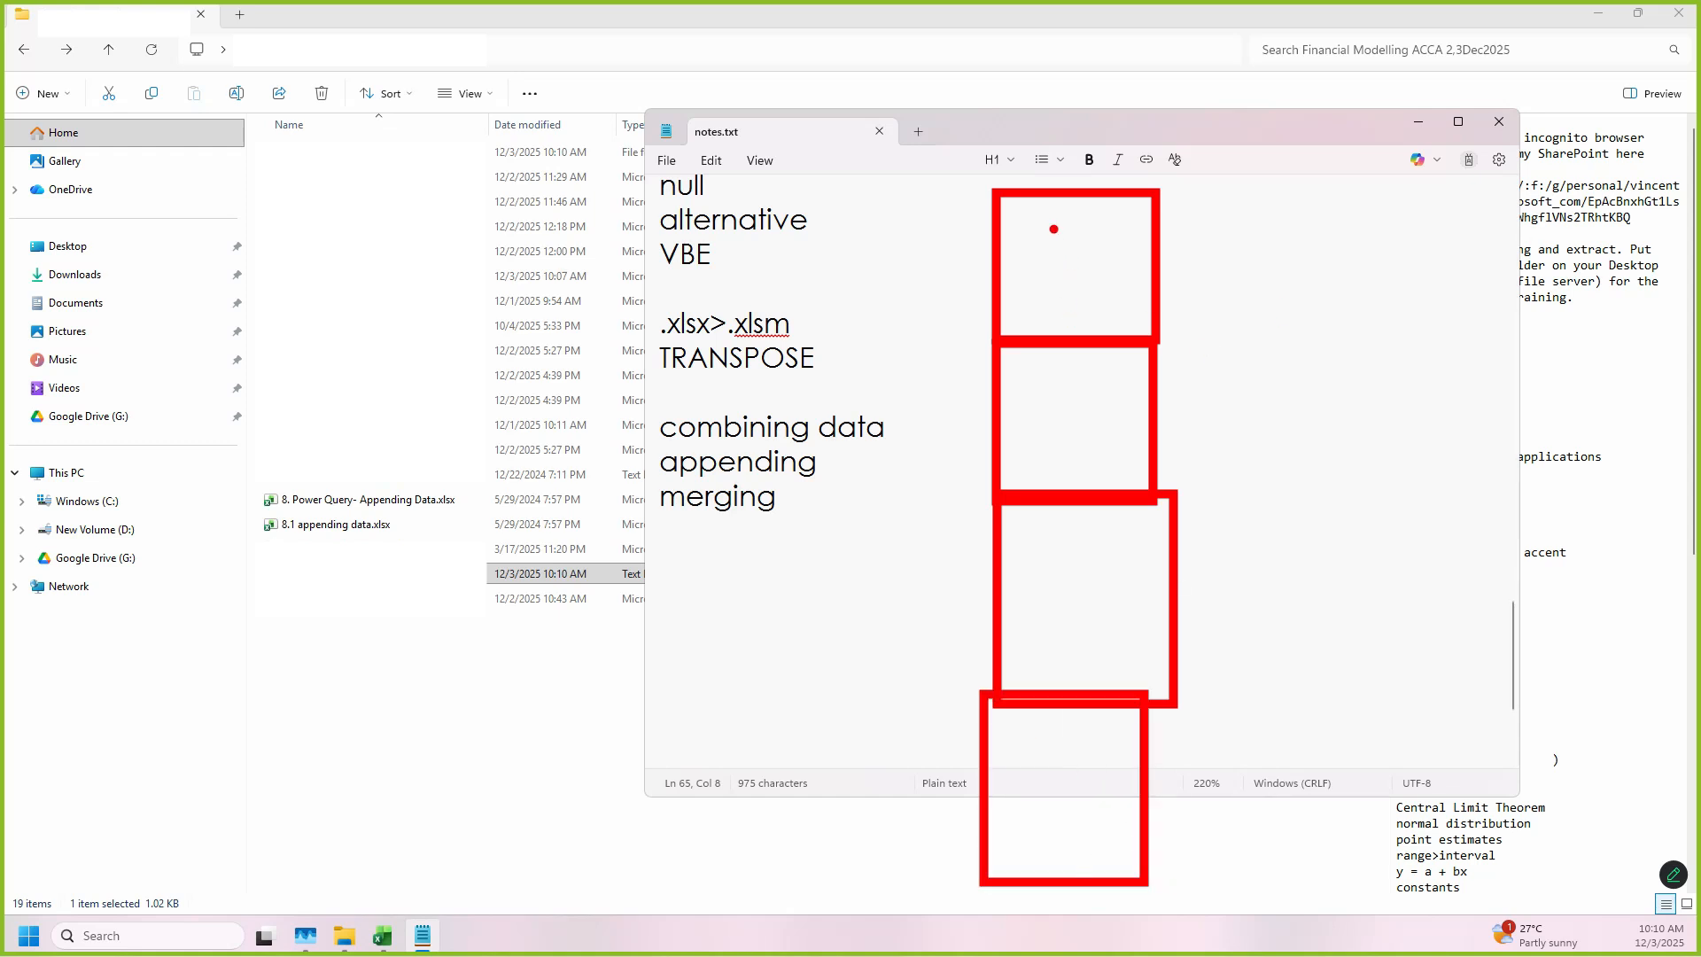
{"action": "left_click_drag", "start_coordinate": [1053, 228], "coordinate": [1091, 807]}
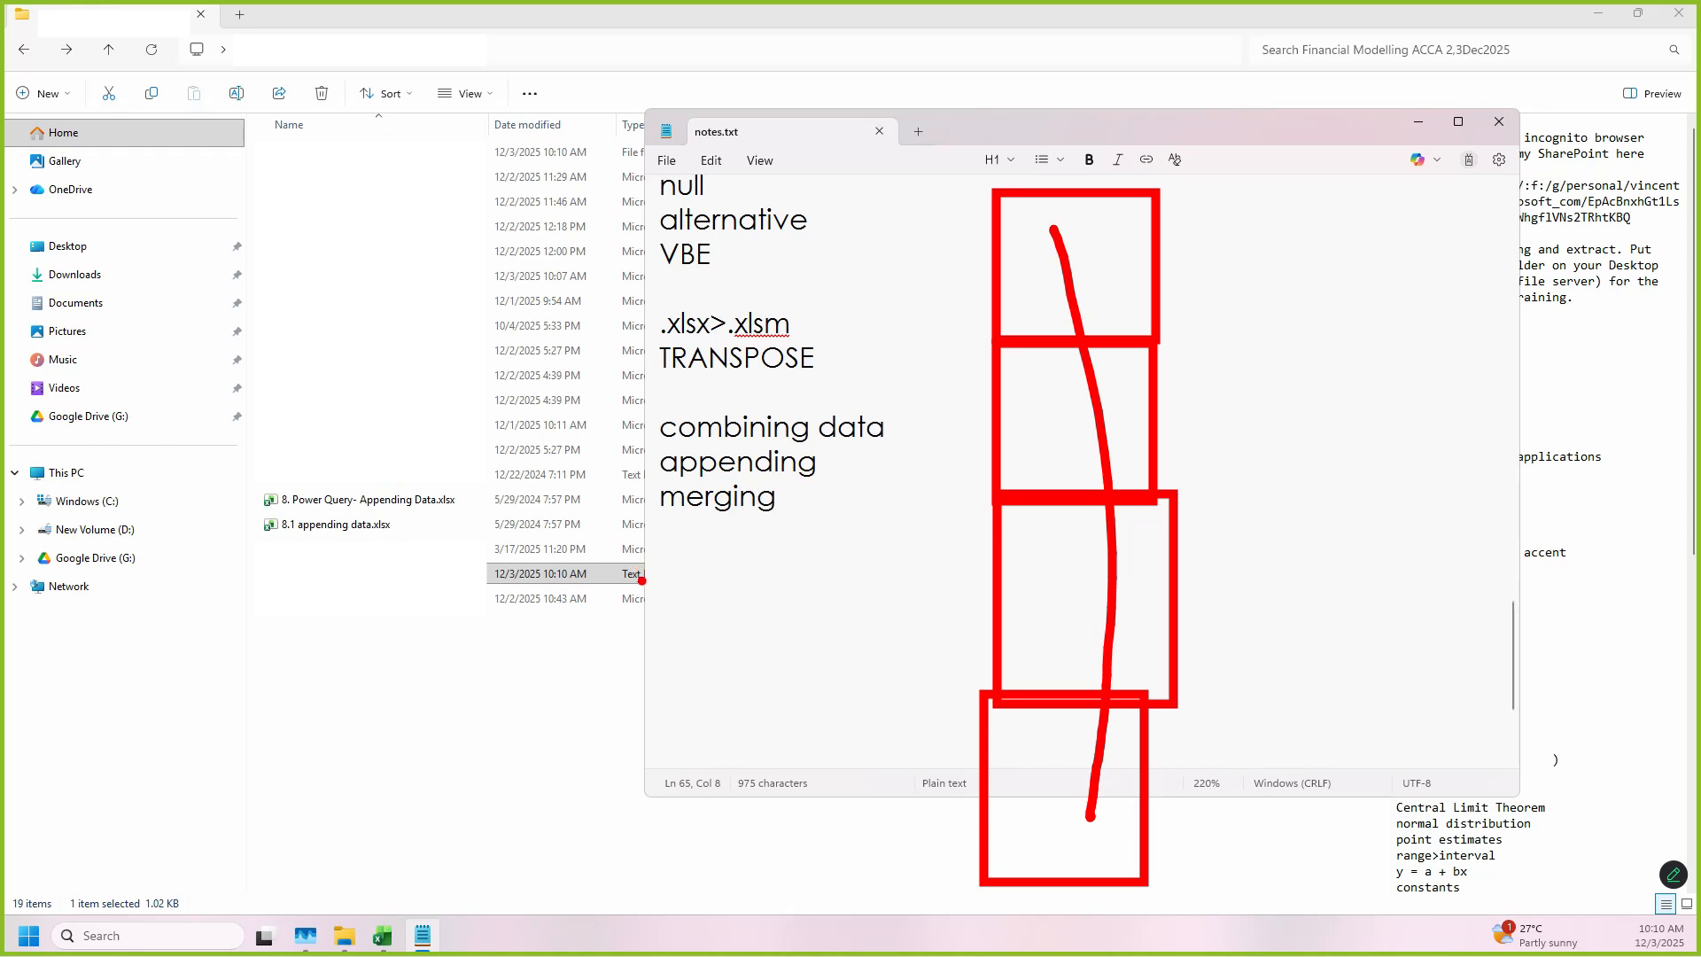
Step: Sketch two side-by-side rectangles to illustrate merging, underline "merging" and "combining data", and clear all screen annotations
{"action": "left_click_drag", "start_coordinate": [640, 573], "coordinate": [780, 734]}
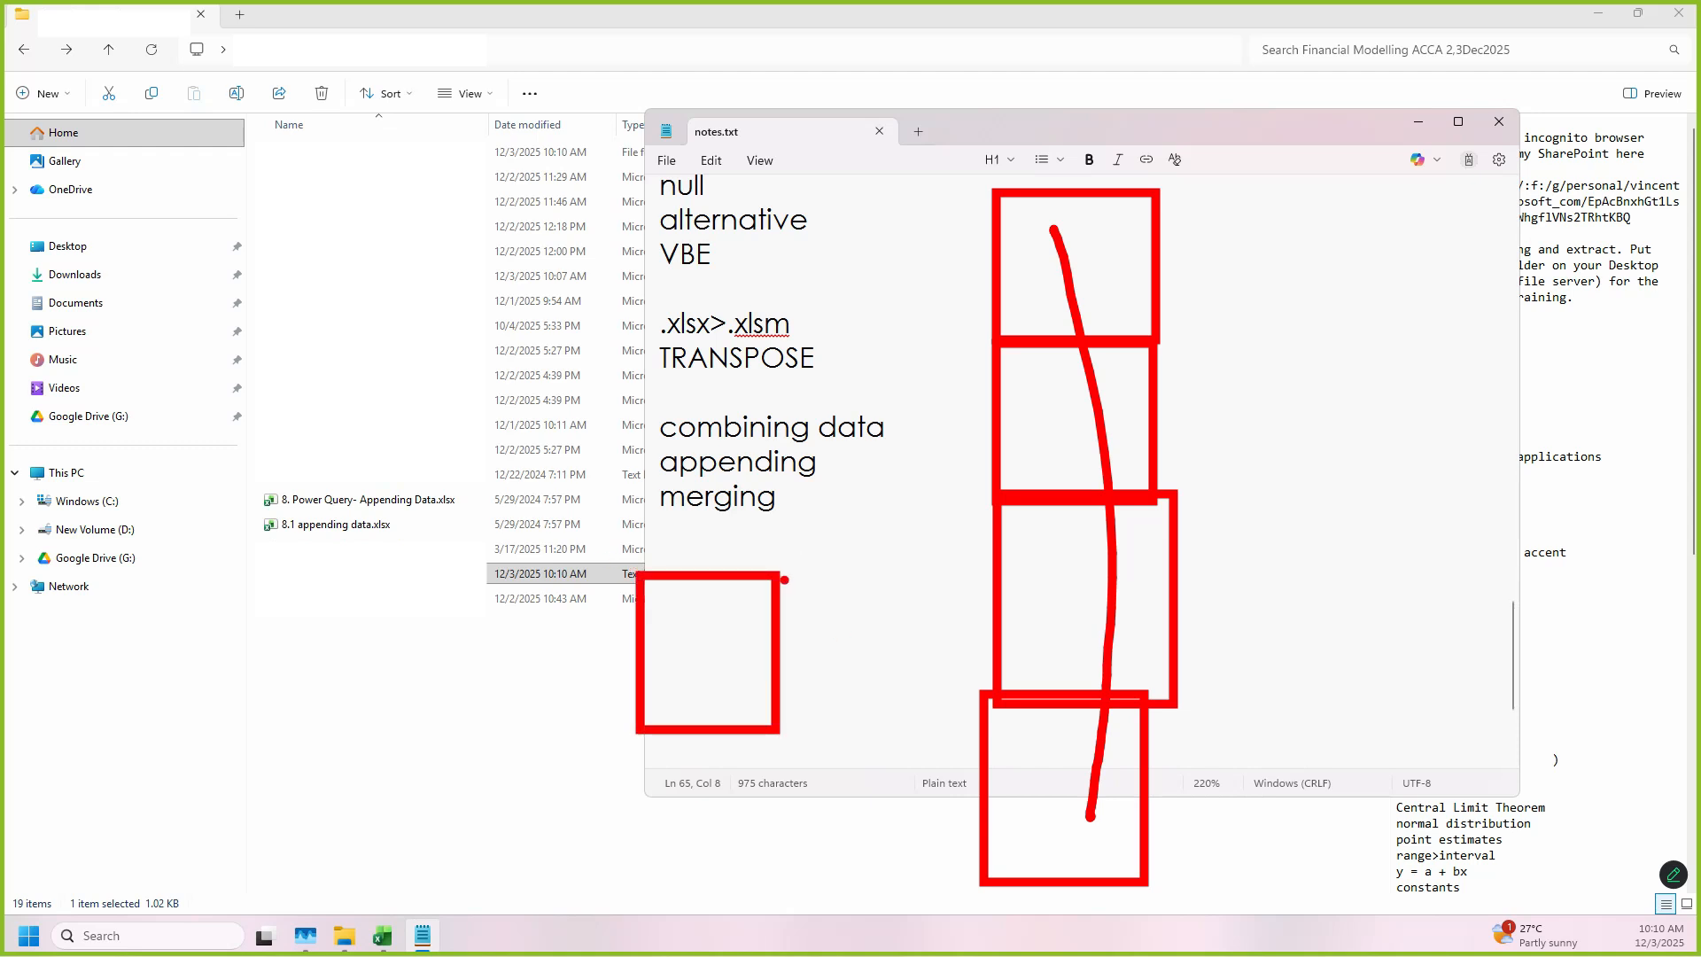
{"action": "left_click_drag", "start_coordinate": [783, 572], "coordinate": [908, 732]}
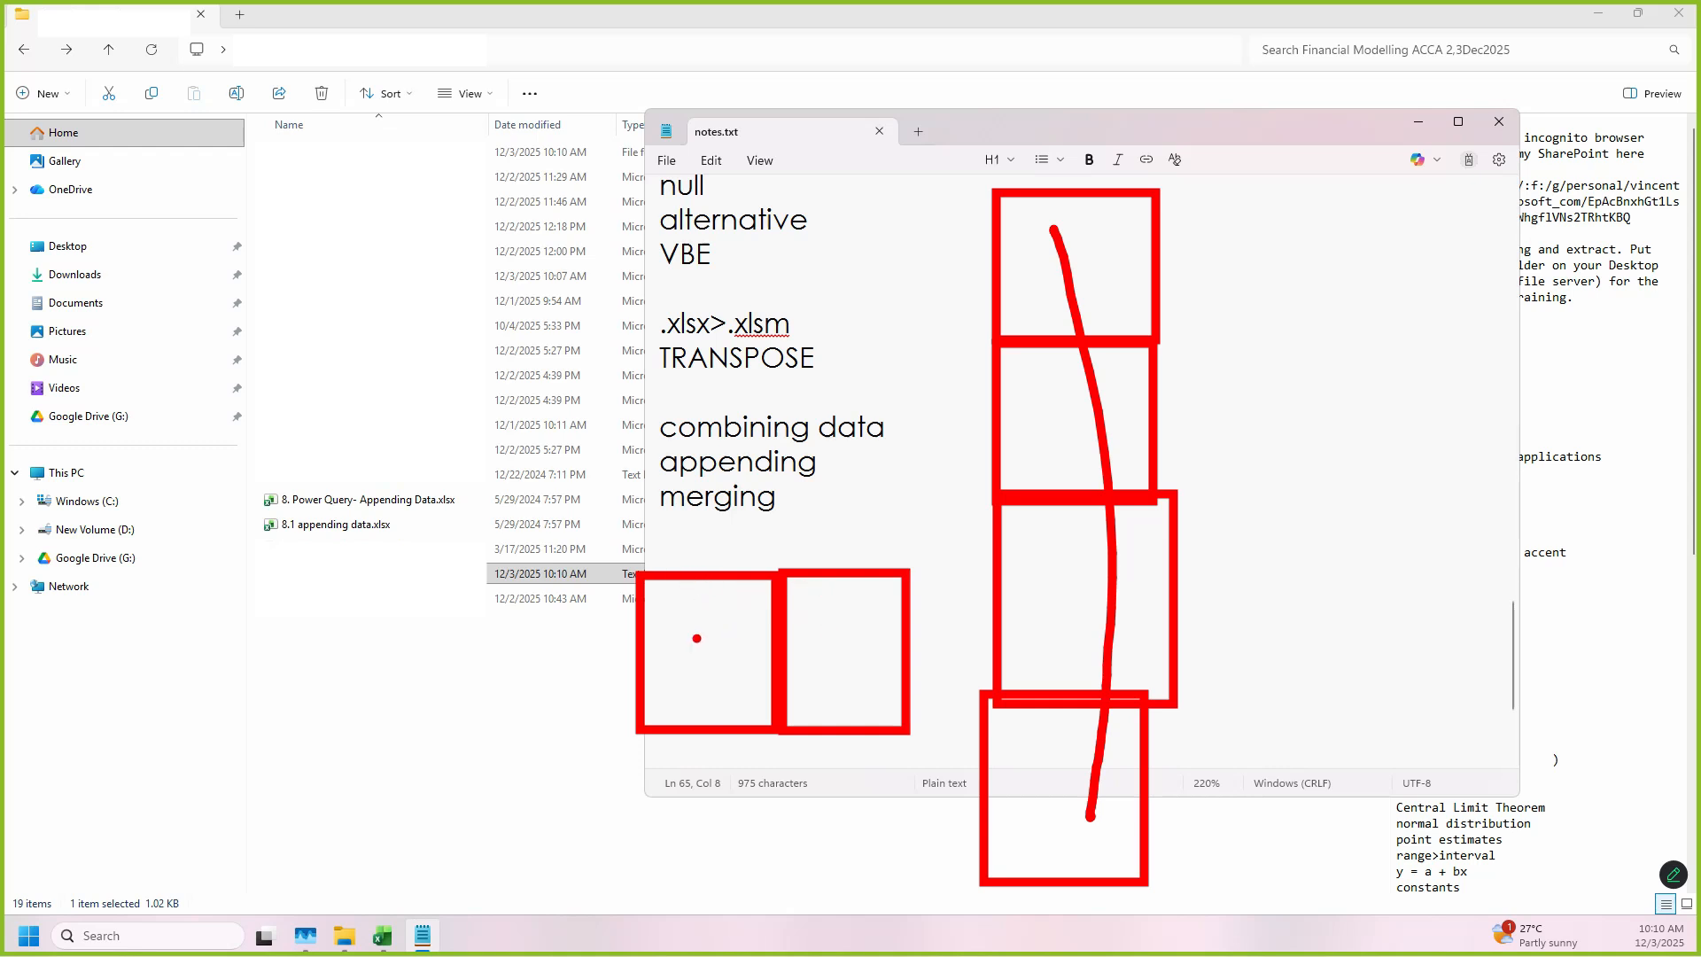
{"action": "left_click_drag", "start_coordinate": [668, 524], "coordinate": [750, 529]}
{"action": "left_click_drag", "start_coordinate": [688, 444], "coordinate": [791, 444]}
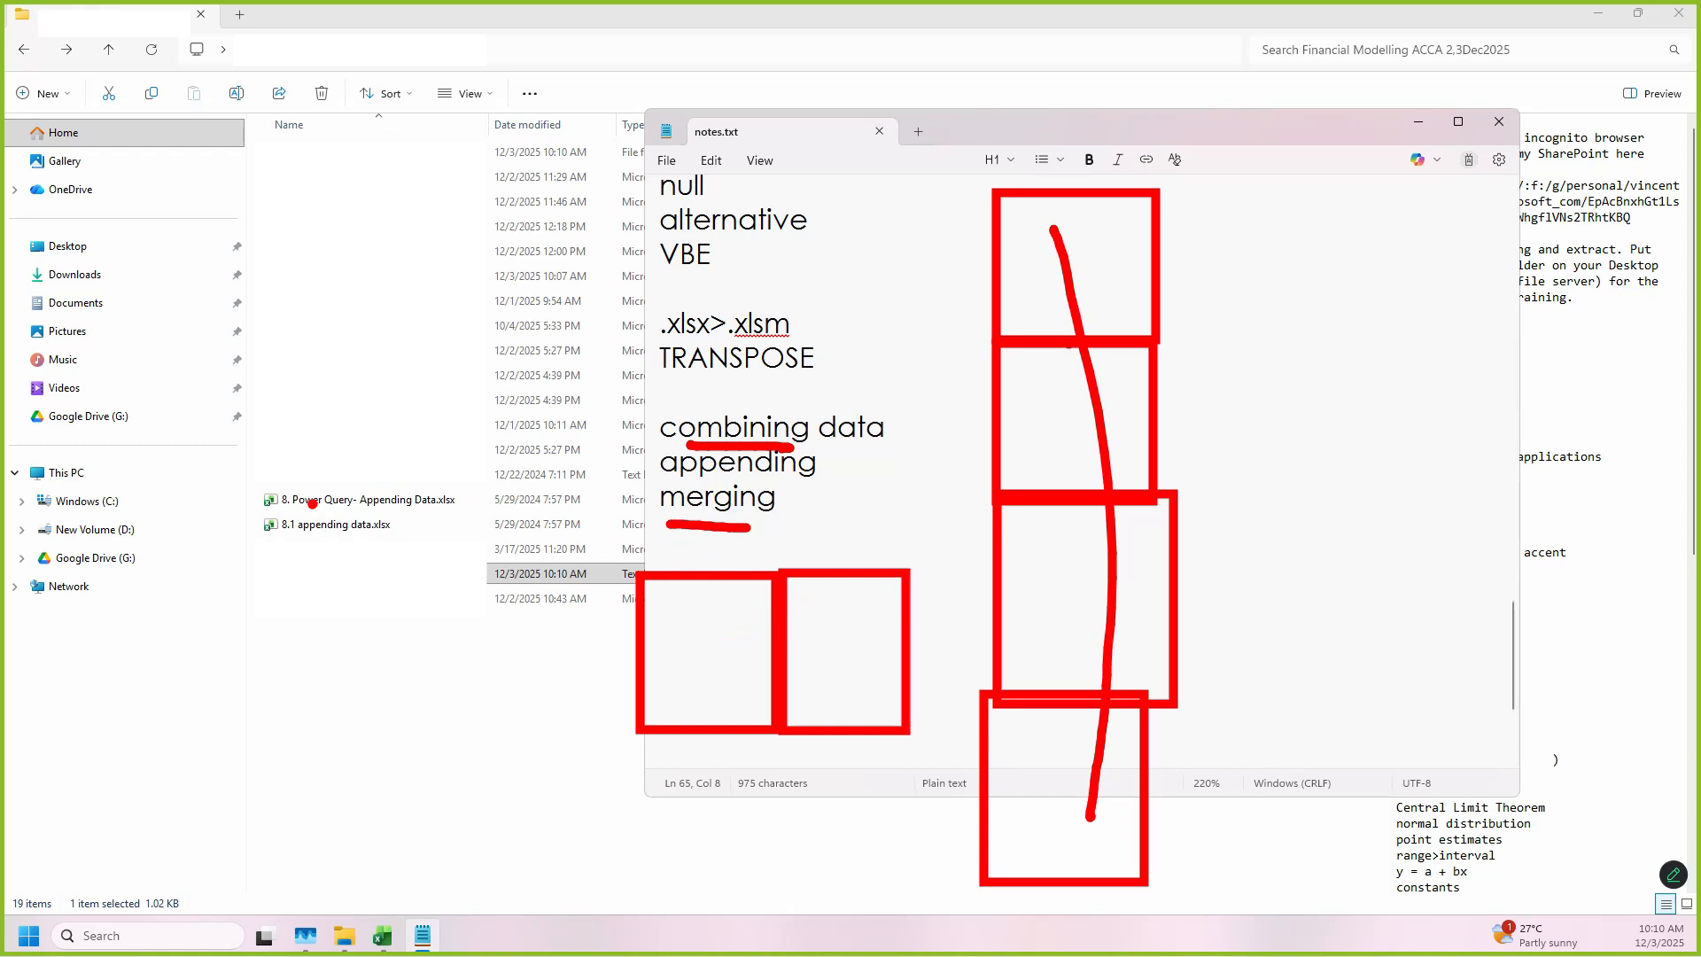
{"action": "key", "text": "Escape"}
Step: Switch to File Explorer and open the workbook 8.1 appending data.xlsx in Excel
{"action": "left_click", "coordinate": [452, 715]}
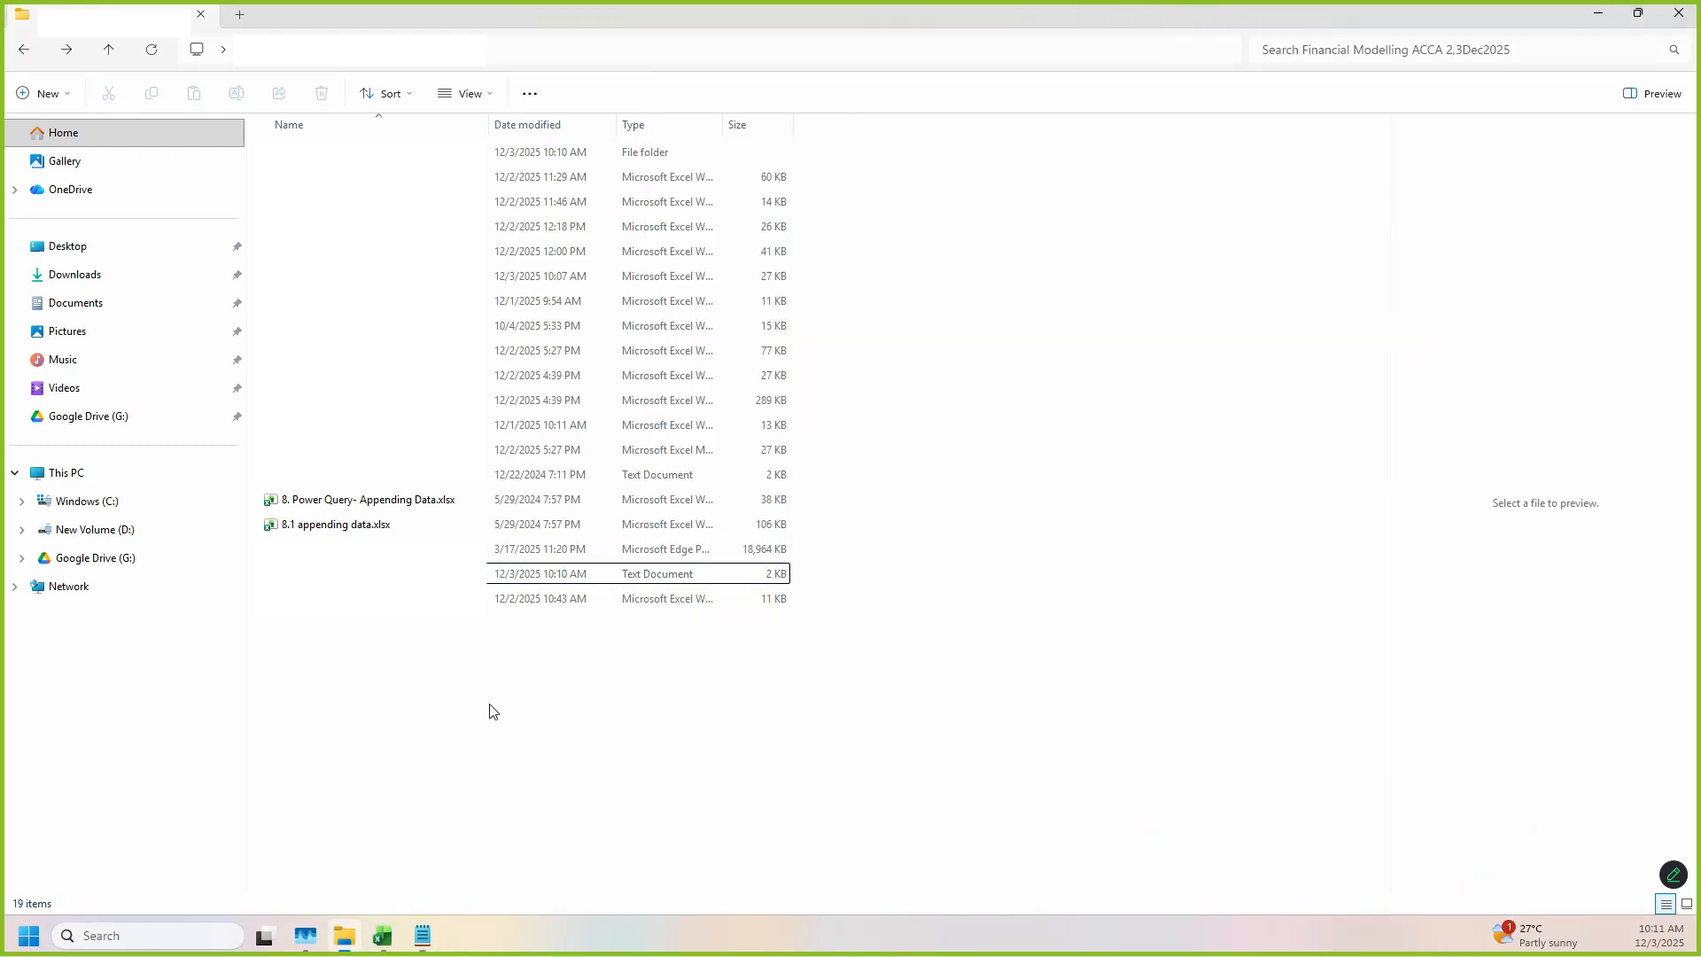
{"action": "double_click", "coordinate": [353, 525]}
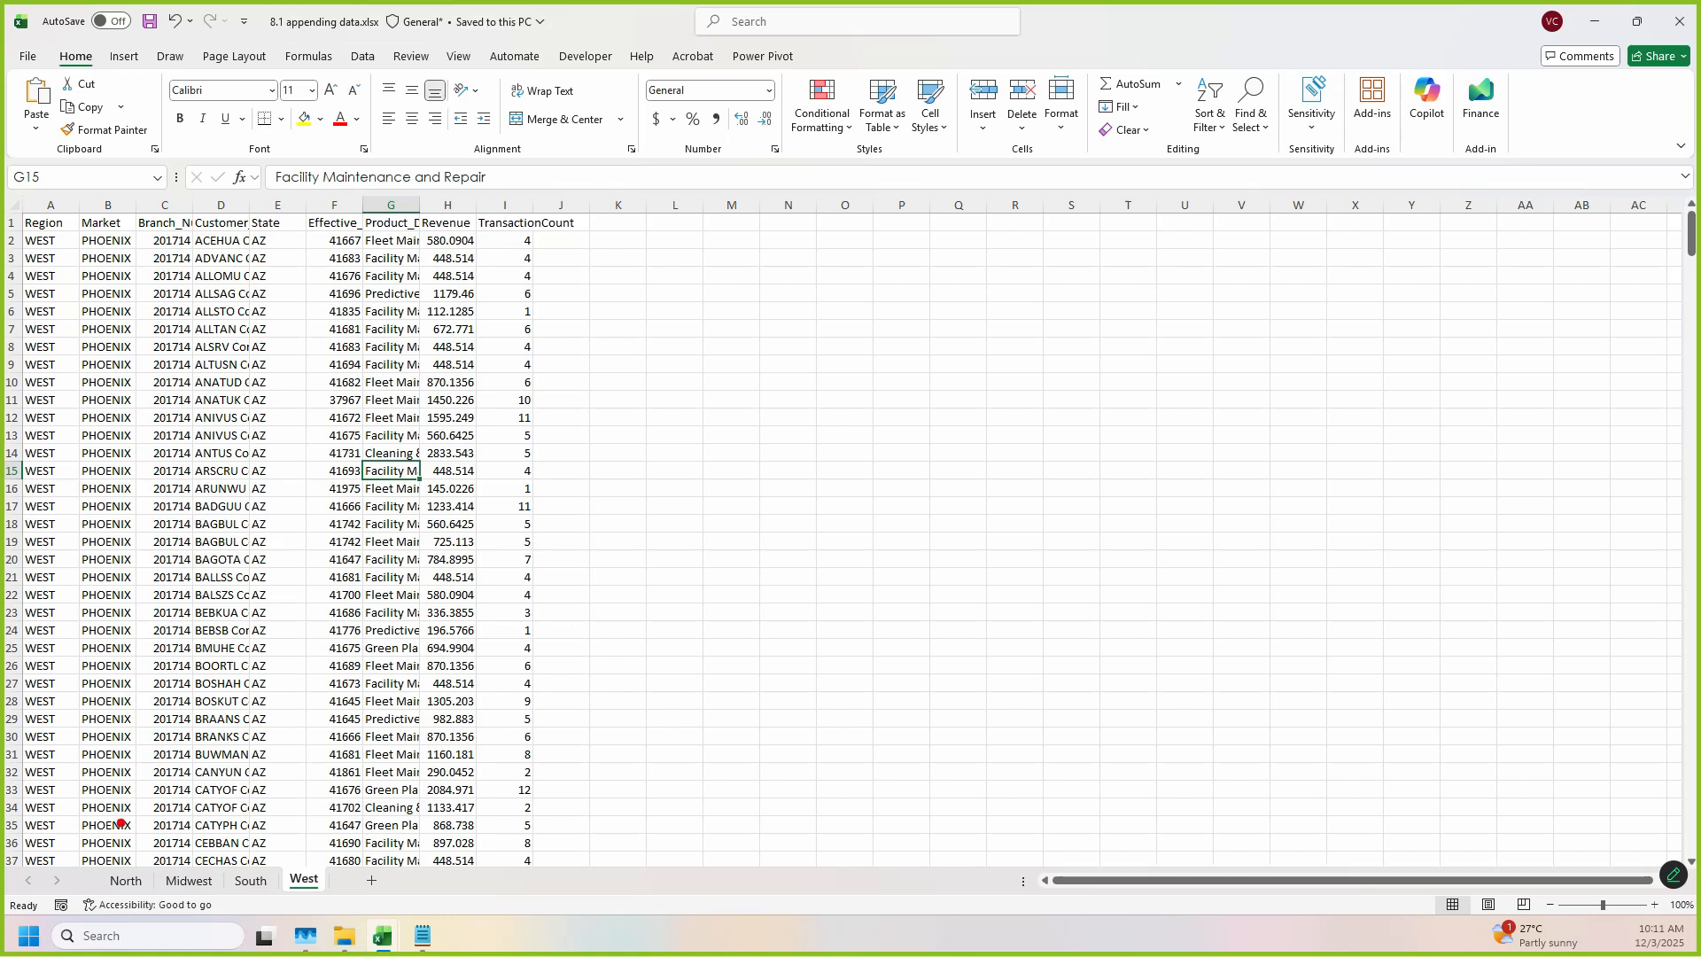
{"action": "mouse_move", "coordinate": [61, 786]}
{"action": "left_mouse_down"}
{"action": "mouse_move", "coordinate": [250, 912]}
{"action": "mouse_move", "coordinate": [396, 944]}
{"action": "left_mouse_up"}
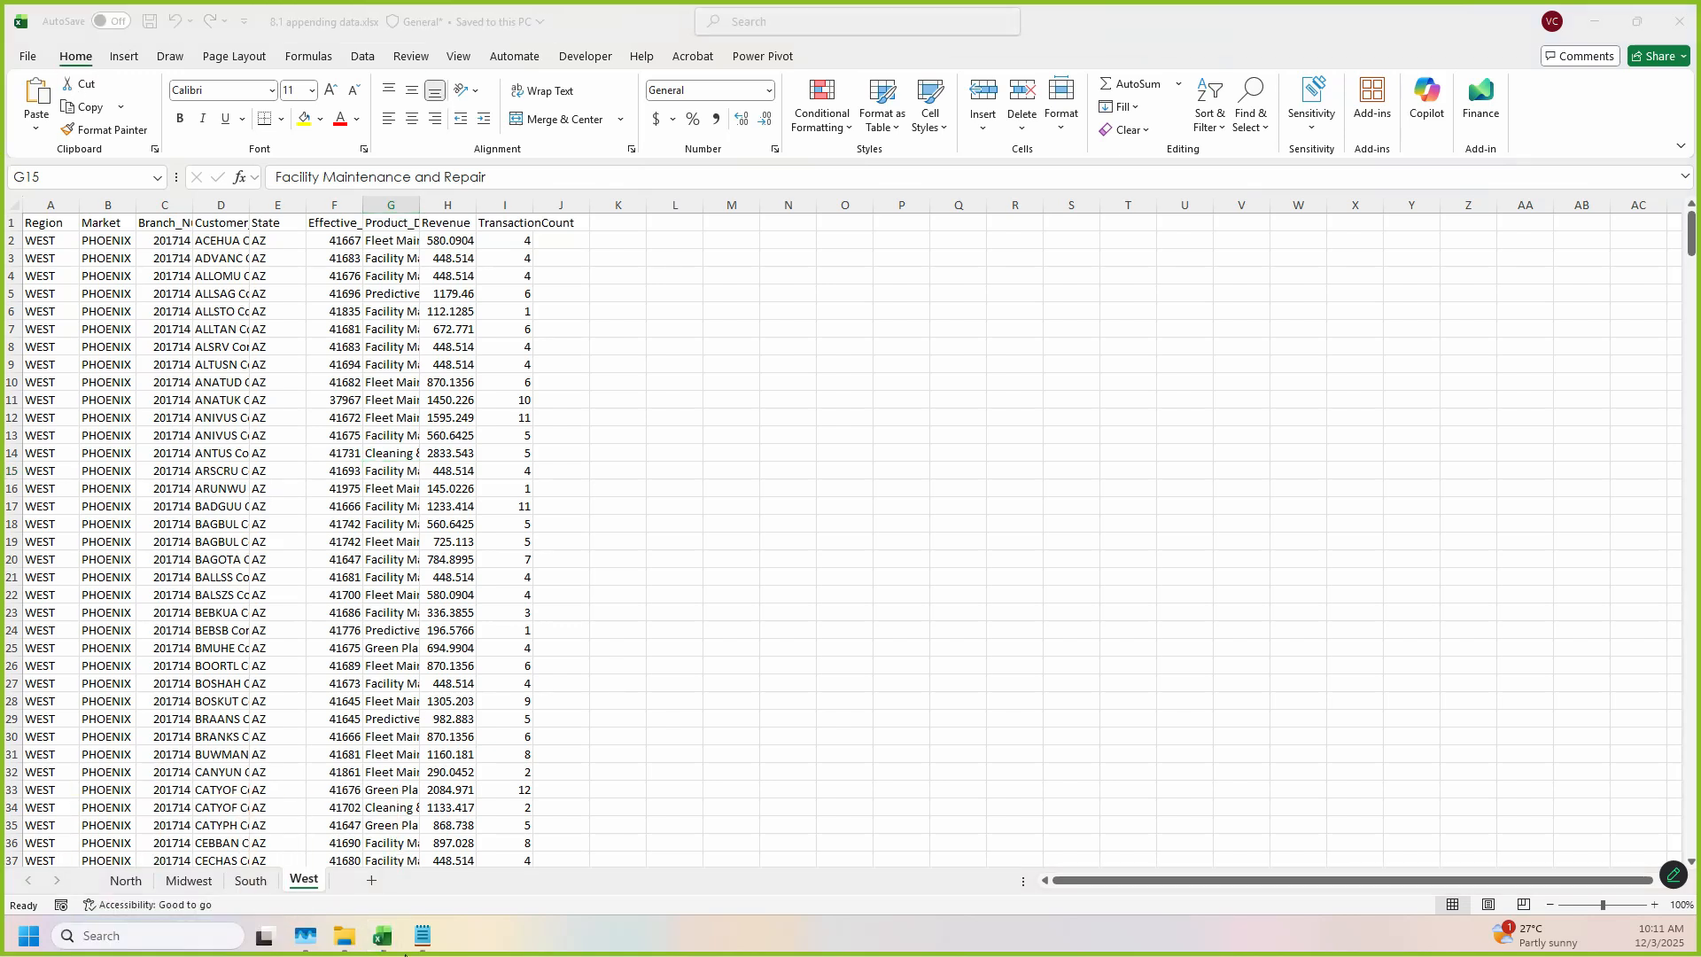
Step: Switch to notes.txt in Notepad and add the lines "ETL" and "Excel 8.1>PQ>Excel 8" below "merging"
{"action": "left_click", "coordinate": [422, 935]}
{"action": "left_click", "coordinate": [737, 525]}
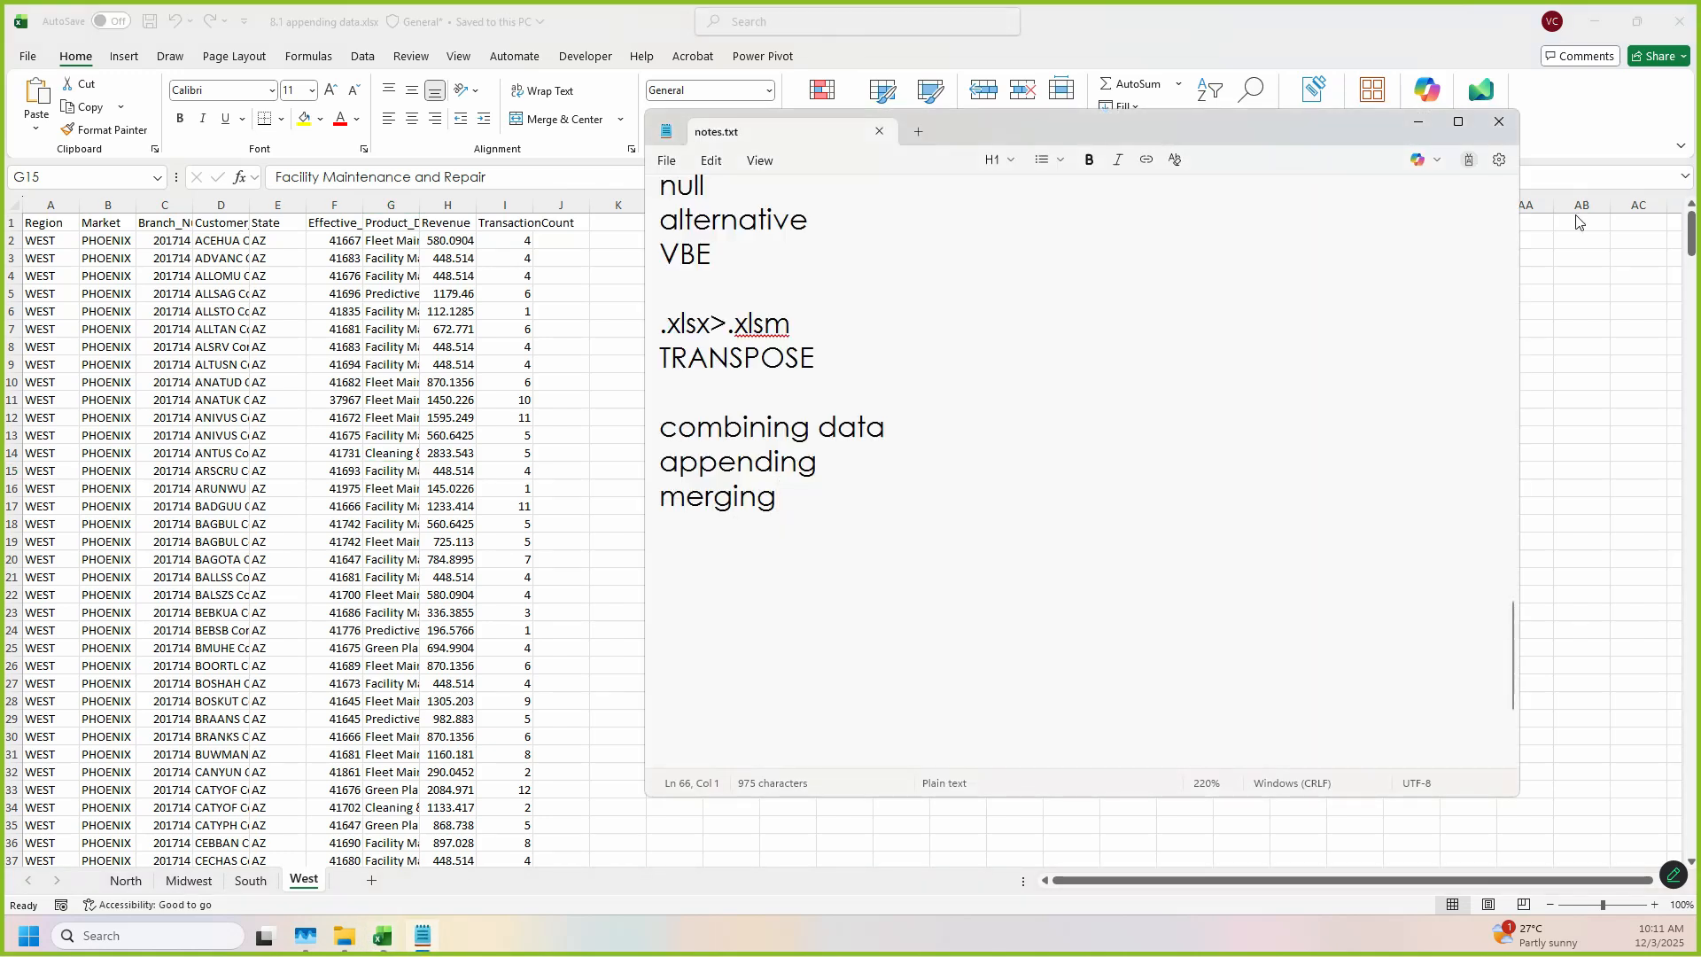
{"action": "type", "text": "ETL"}
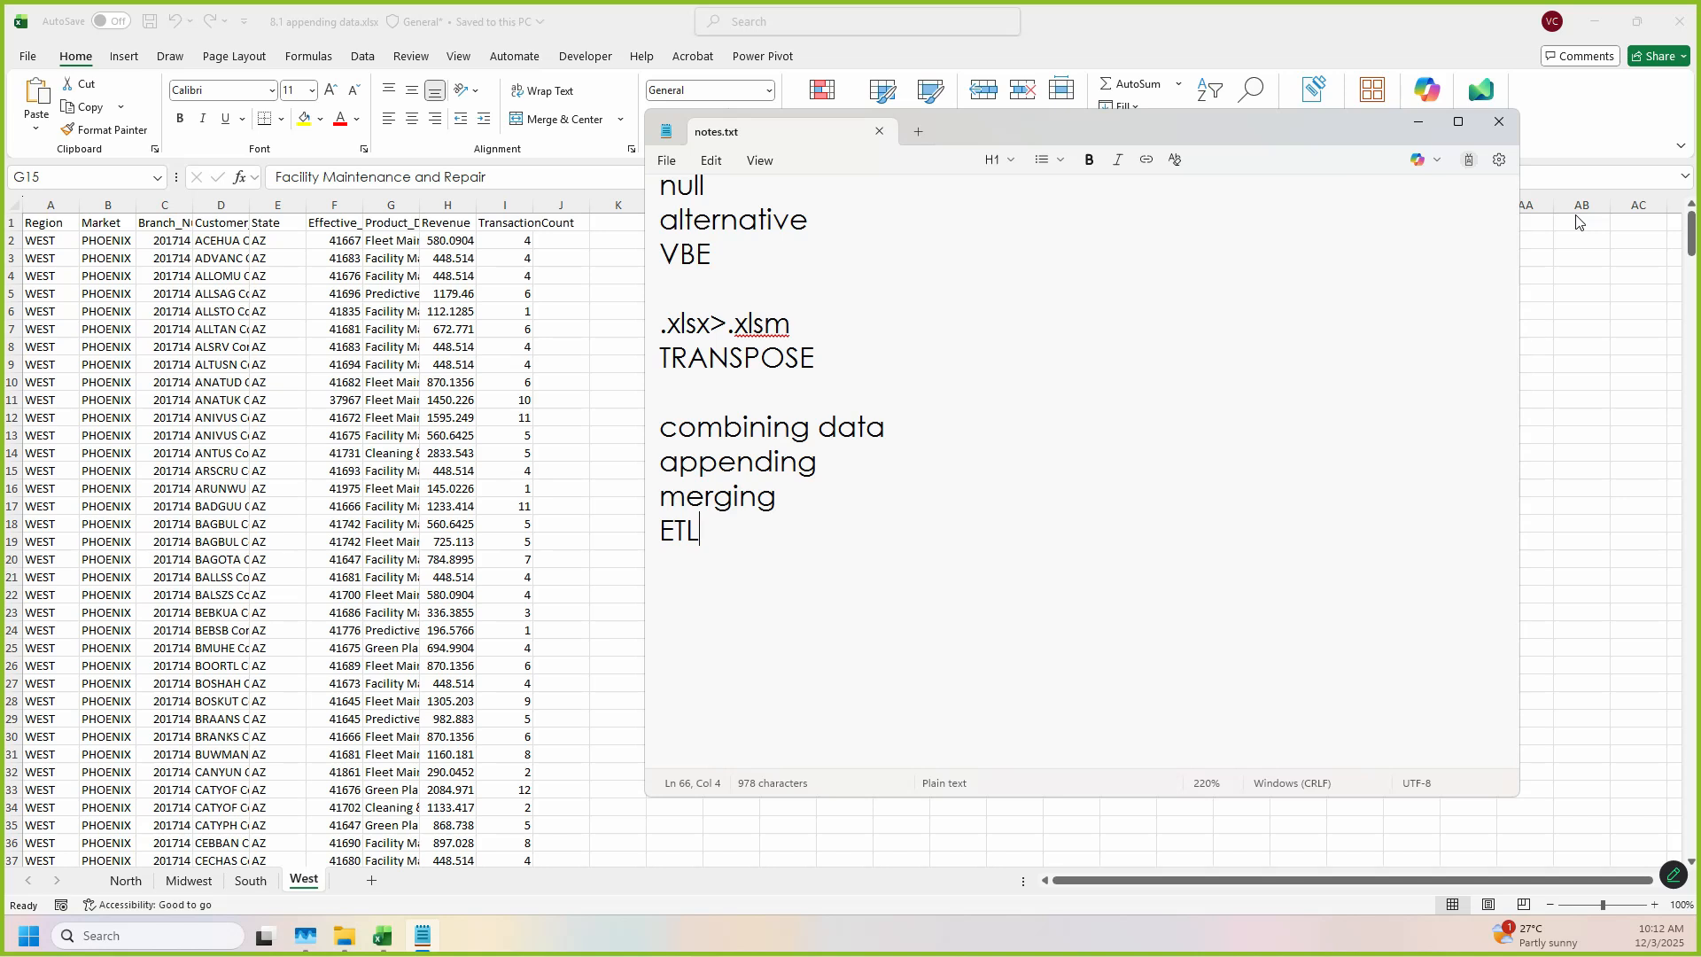
{"action": "key", "text": "Return"}
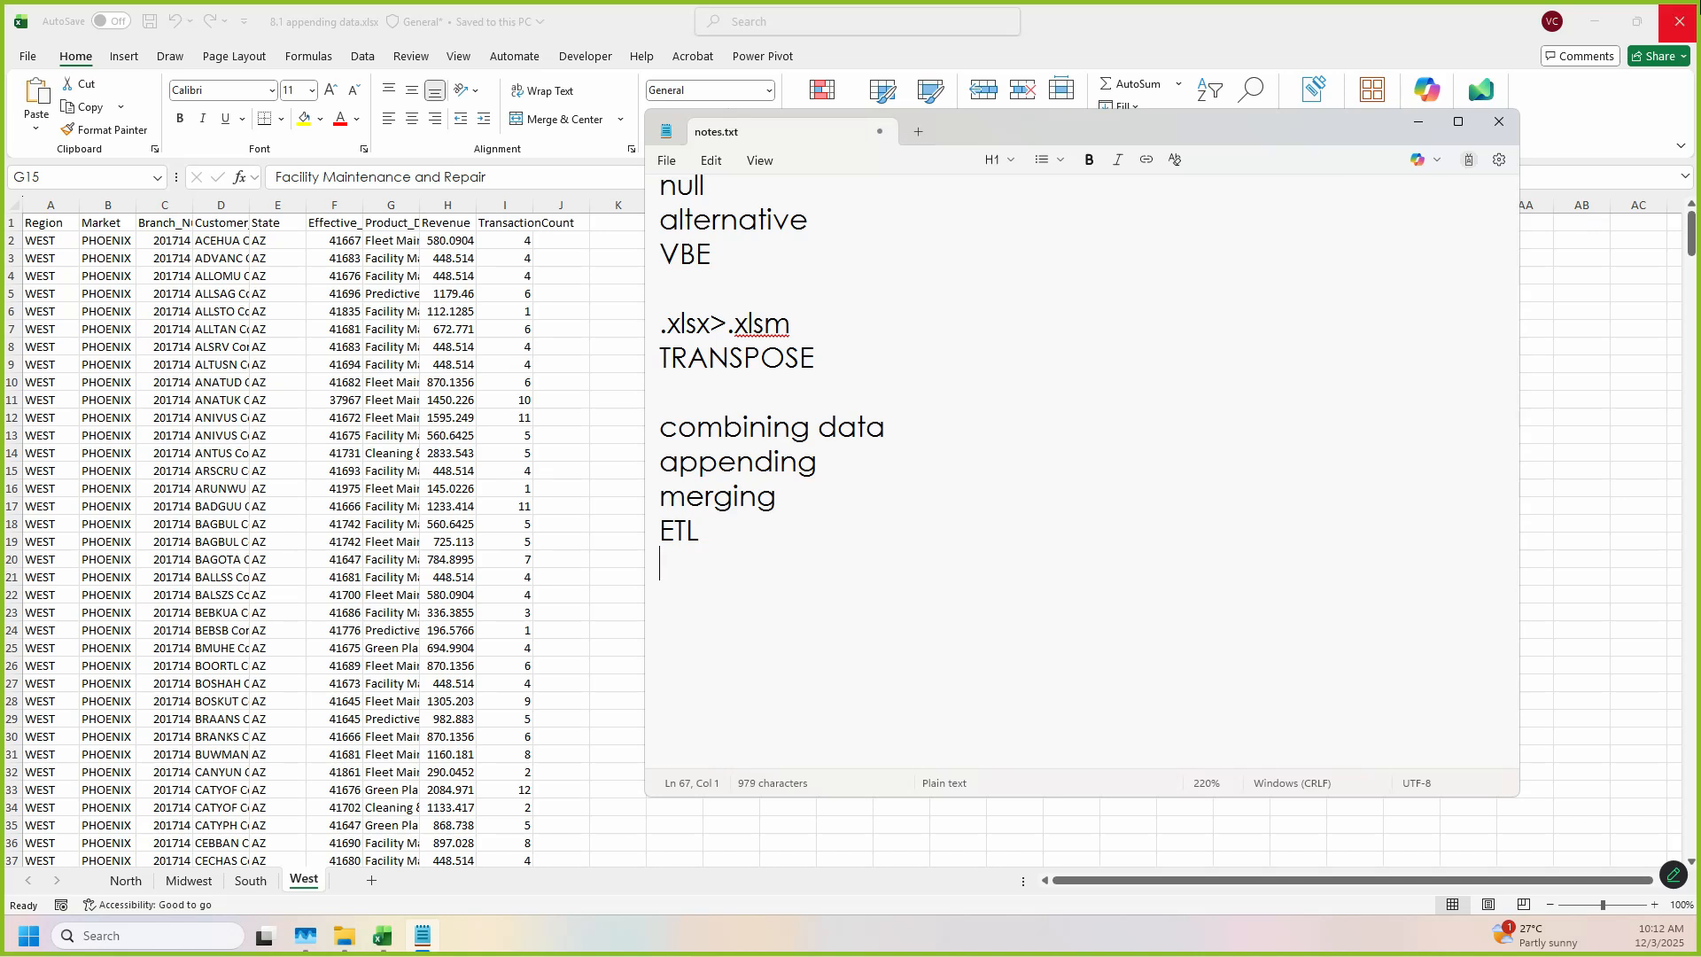
{"action": "type", "text": "Excel"}
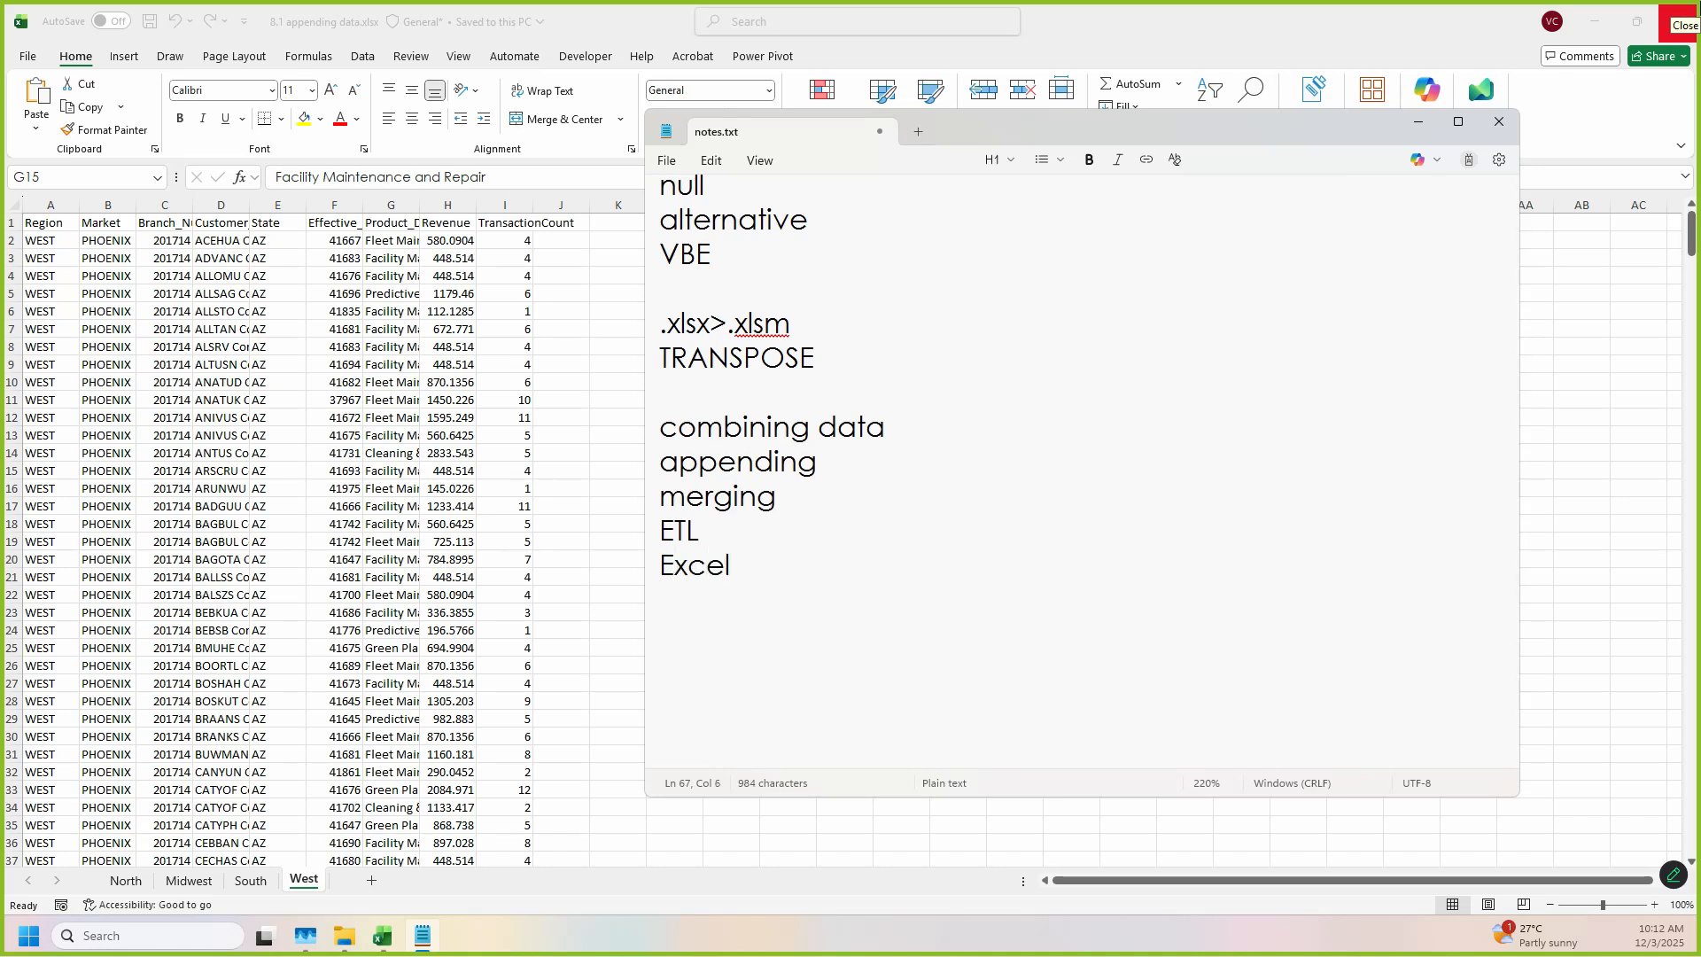
{"action": "type", "text": " 8.1>PQ"}
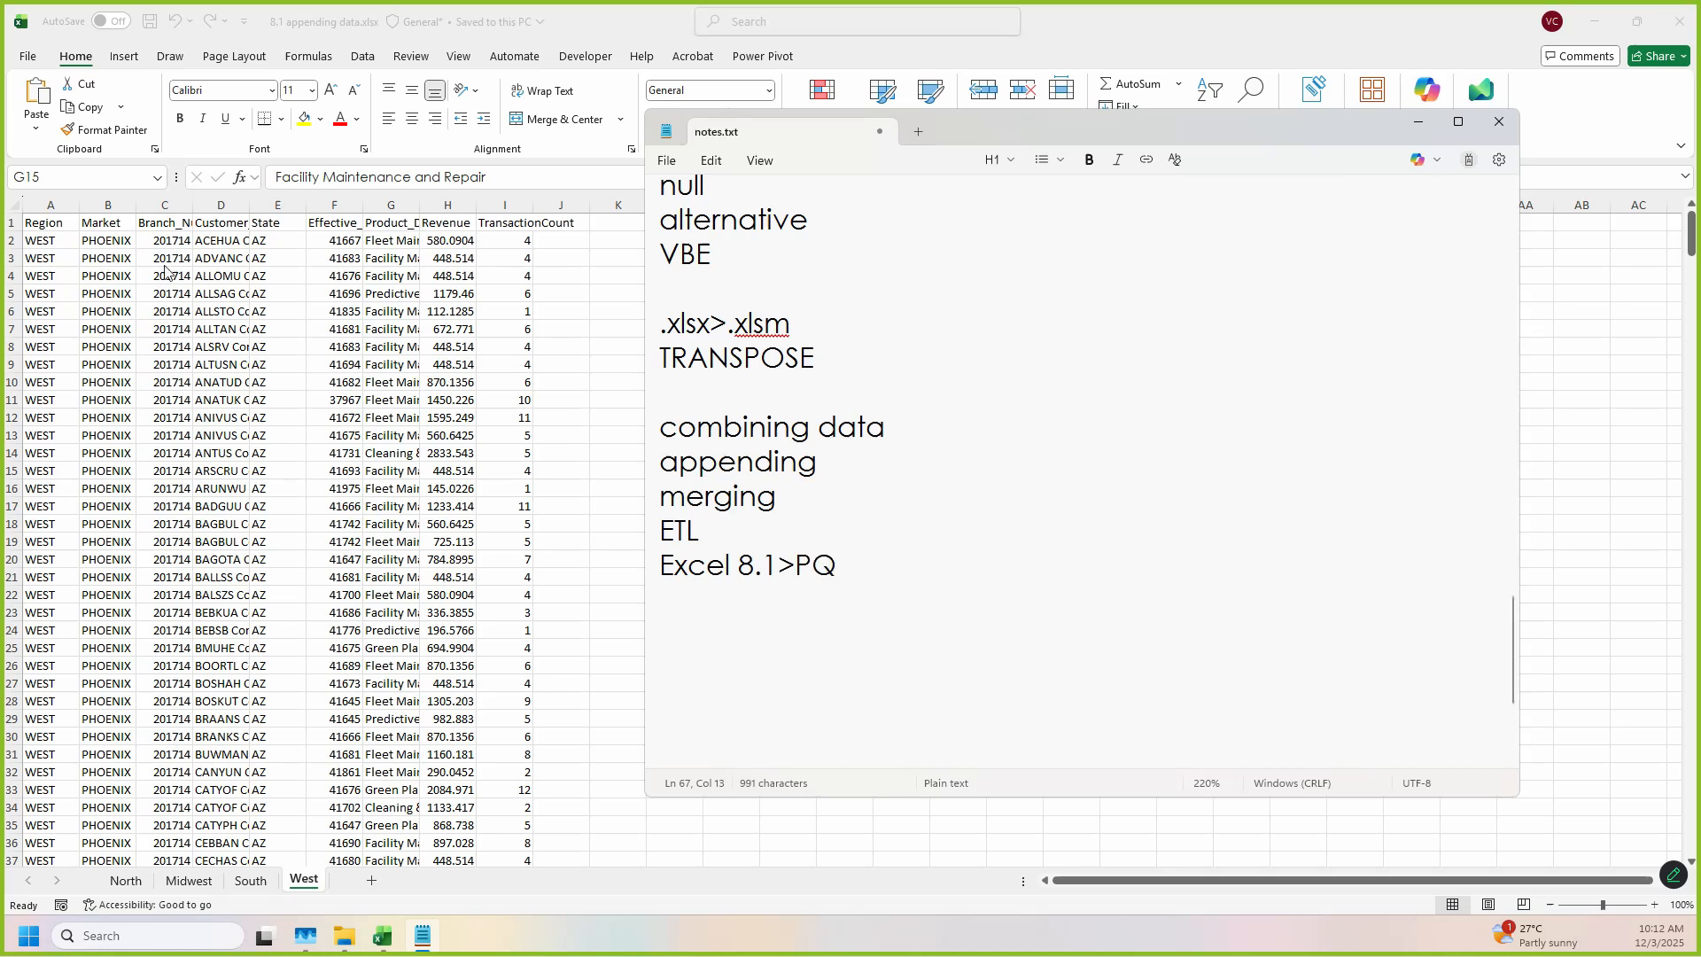
{"action": "mouse_move", "coordinate": [59, 840]}
{"action": "left_mouse_down"}
{"action": "mouse_move", "coordinate": [125, 872]}
{"action": "mouse_move", "coordinate": [406, 893]}
{"action": "left_mouse_up"}
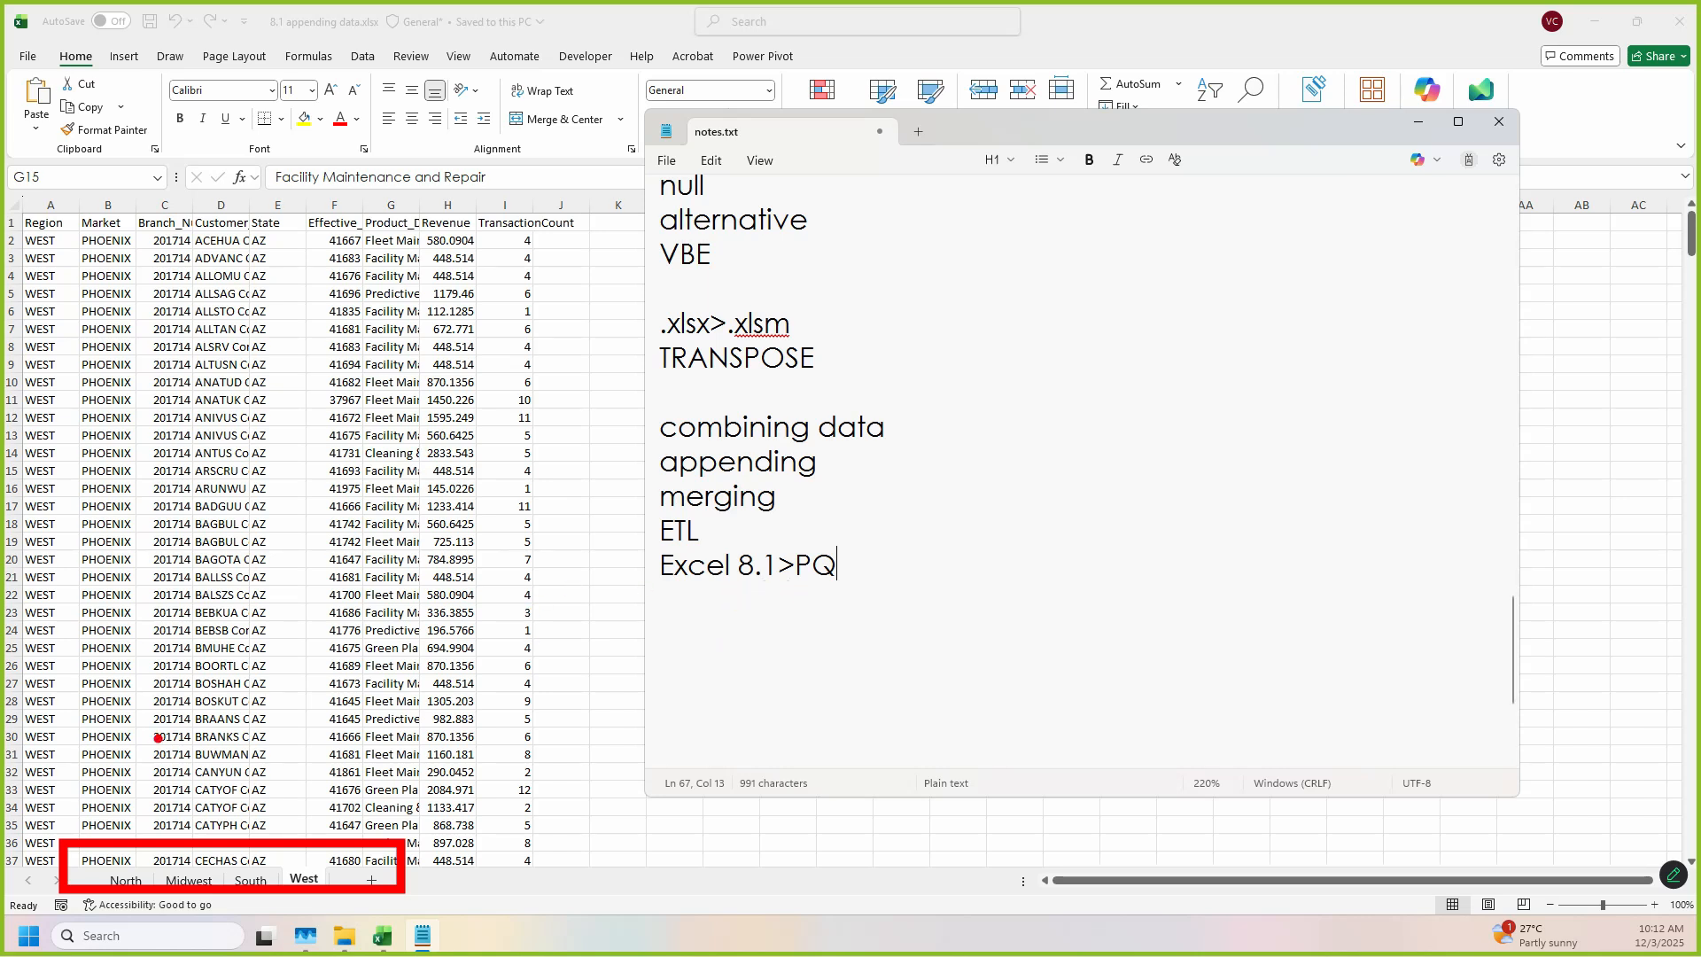
{"action": "key", "text": "Escape"}
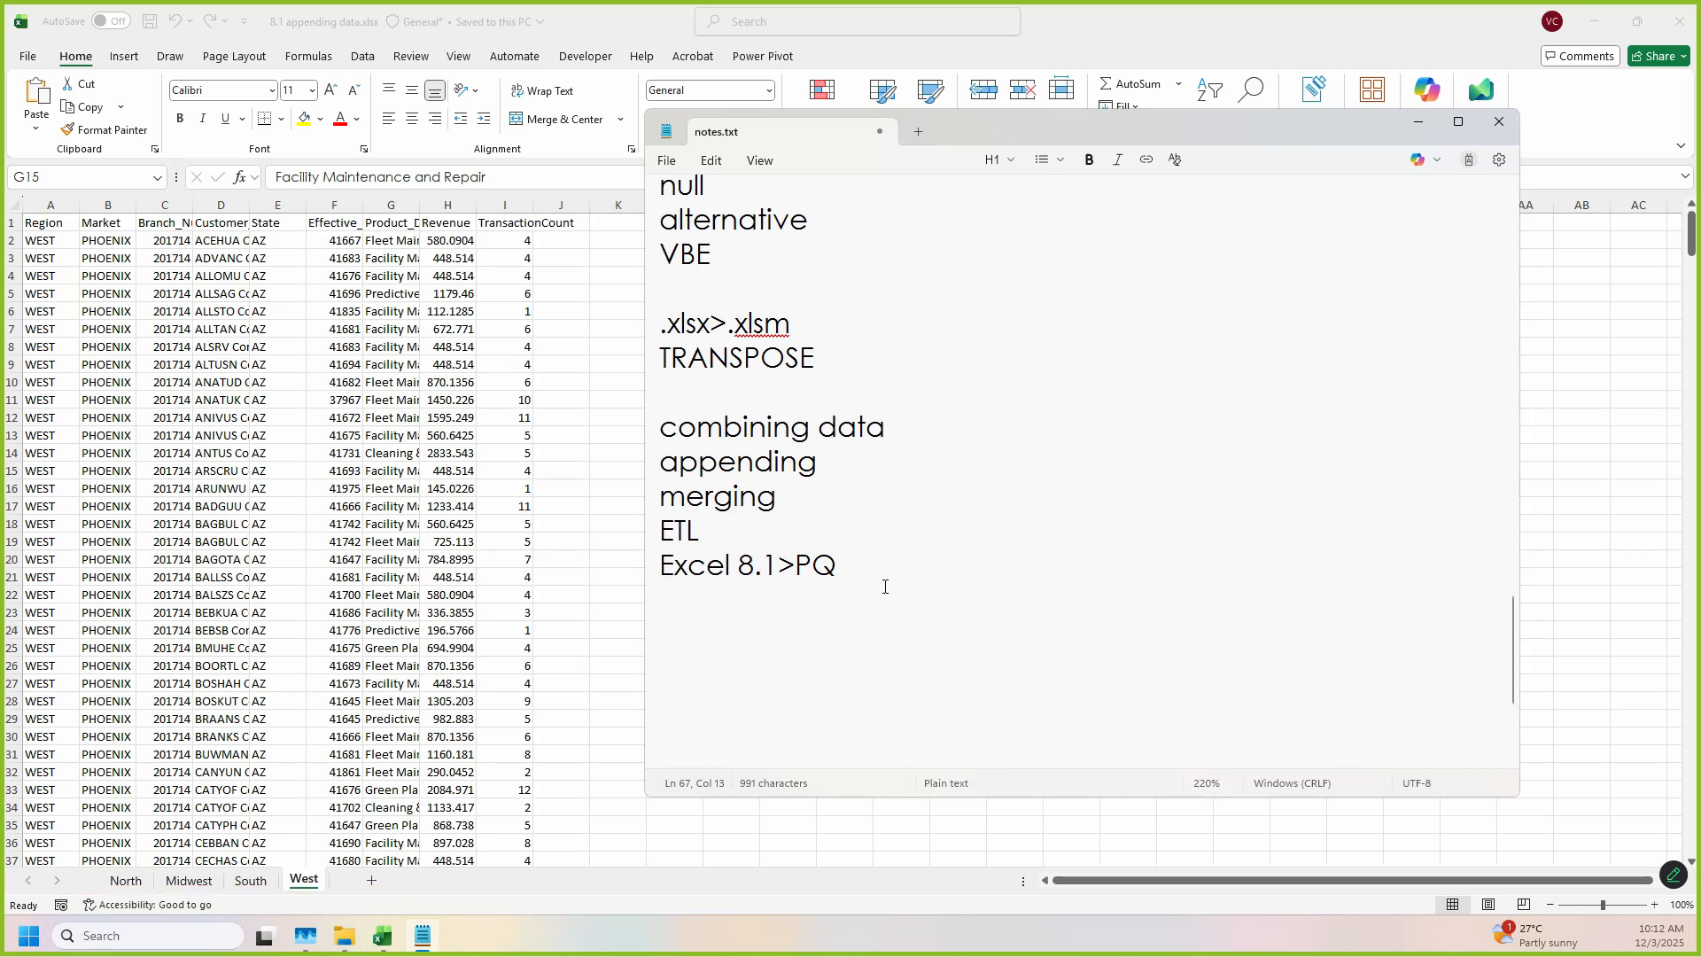
{"action": "type", "text": ">Excel"}
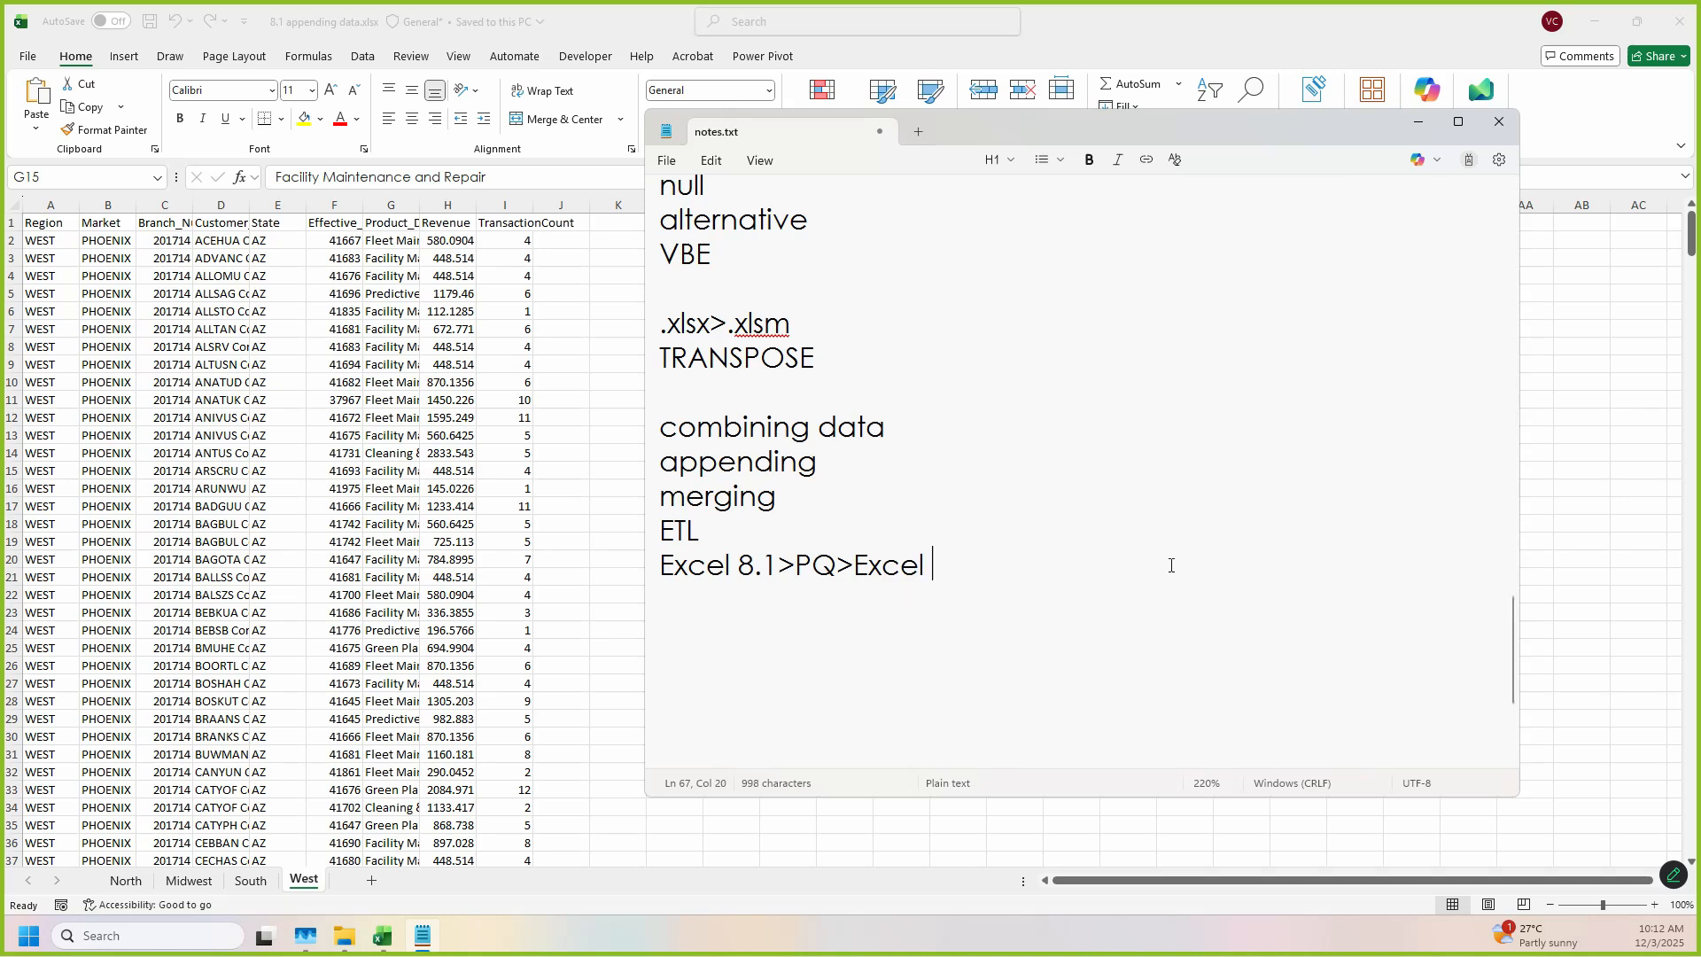
{"action": "type", "text": " 8"}
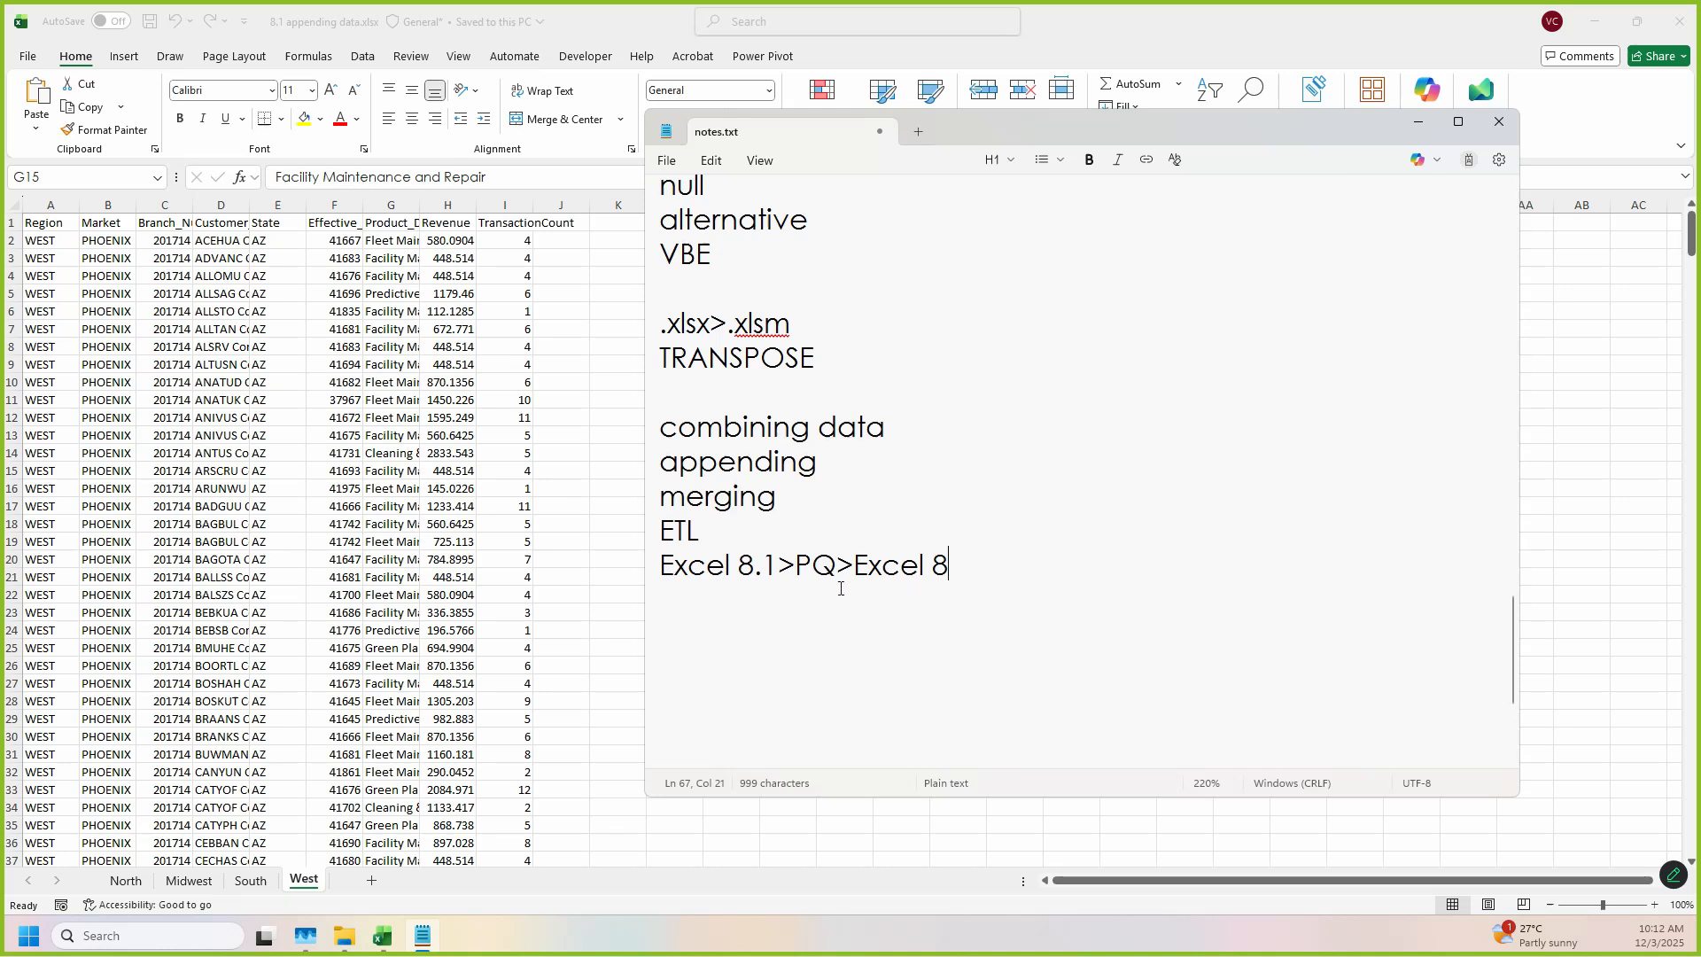
Step: Box the Excel 8.1>PQ>Excel 8 line in red, draw four stacked rectangles beside the notes, and clear the annotations
{"action": "mouse_move", "coordinate": [637, 552]}
{"action": "left_mouse_down"}
{"action": "mouse_move", "coordinate": [866, 620]}
{"action": "mouse_move", "coordinate": [1072, 599]}
{"action": "left_mouse_up"}
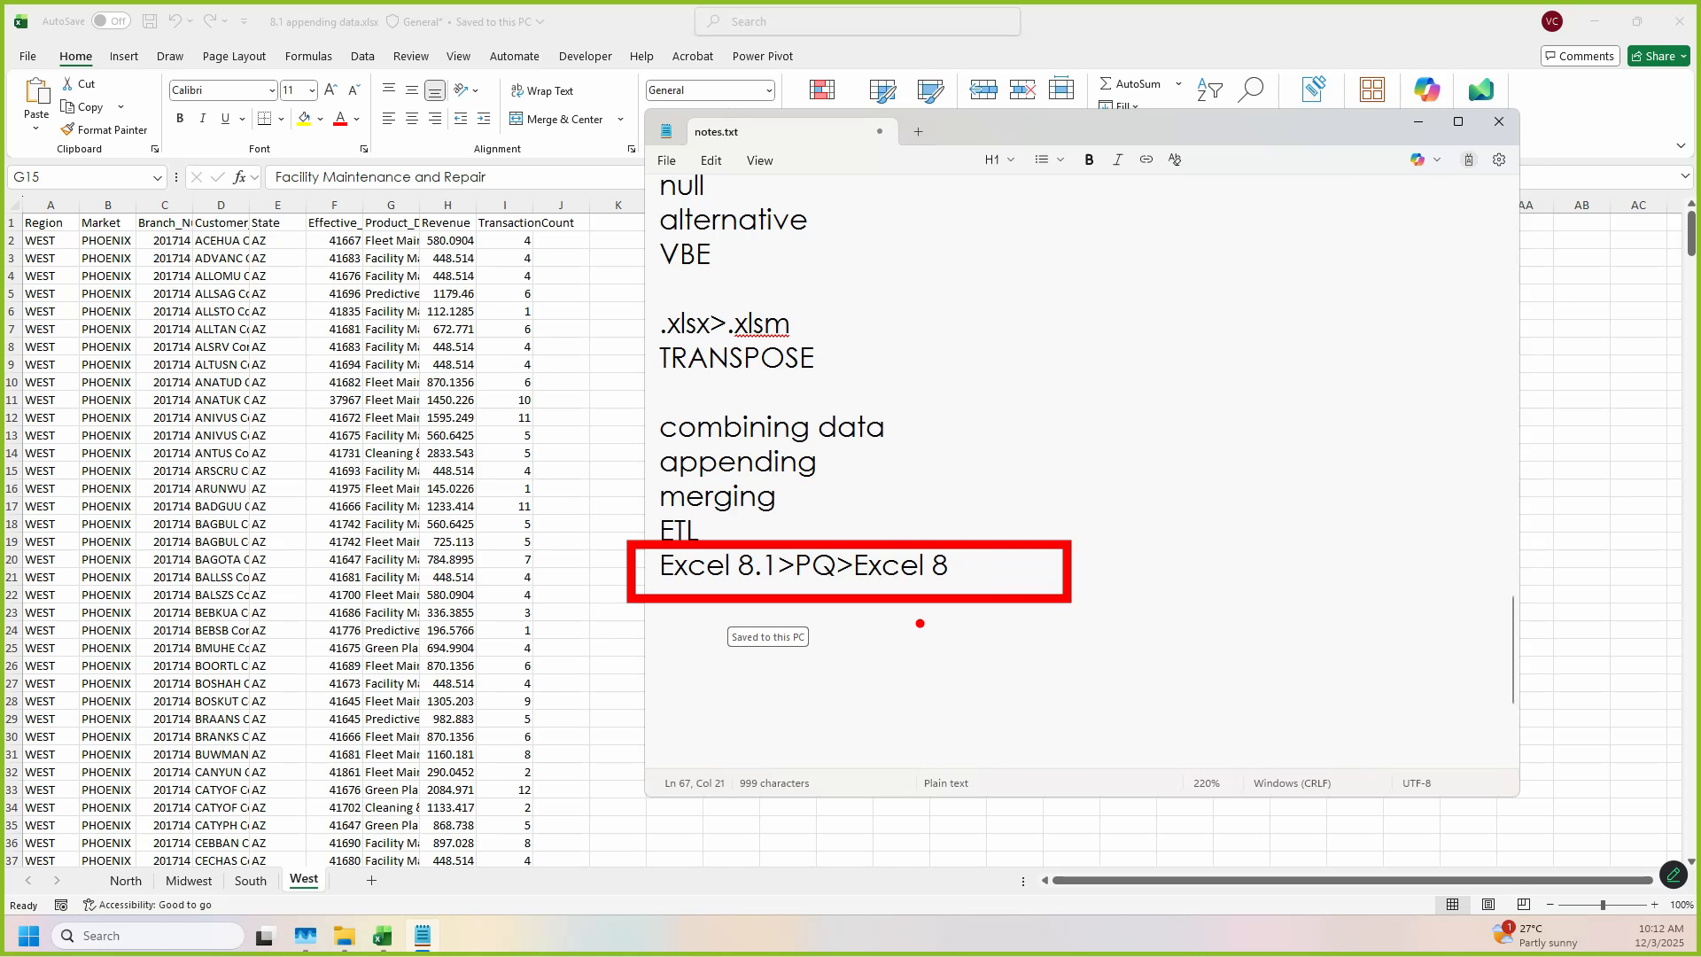
{"action": "left_click_drag", "start_coordinate": [1120, 195], "coordinate": [1248, 290]}
{"action": "mouse_move", "coordinate": [1110, 286]}
{"action": "left_mouse_down"}
{"action": "mouse_move", "coordinate": [1187, 317]}
{"action": "mouse_move", "coordinate": [1259, 388]}
{"action": "left_mouse_up"}
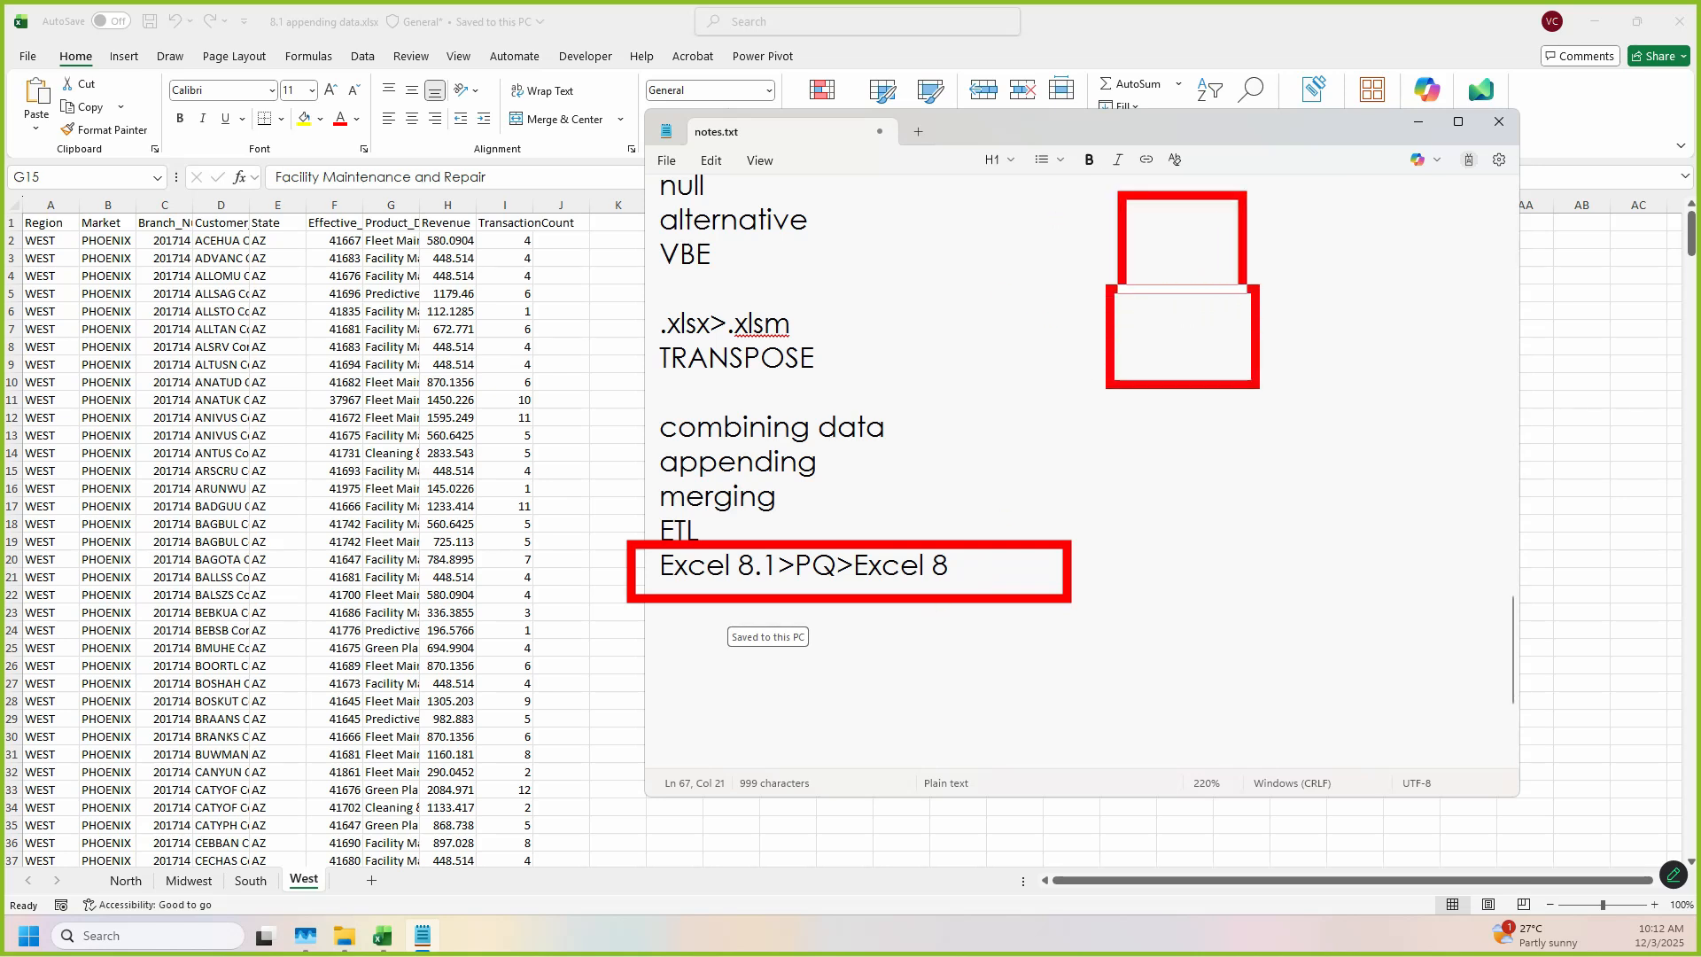
{"action": "mouse_move", "coordinate": [1119, 387]}
{"action": "left_mouse_down"}
{"action": "mouse_move", "coordinate": [1157, 398]}
{"action": "mouse_move", "coordinate": [1248, 505]}
{"action": "left_mouse_up"}
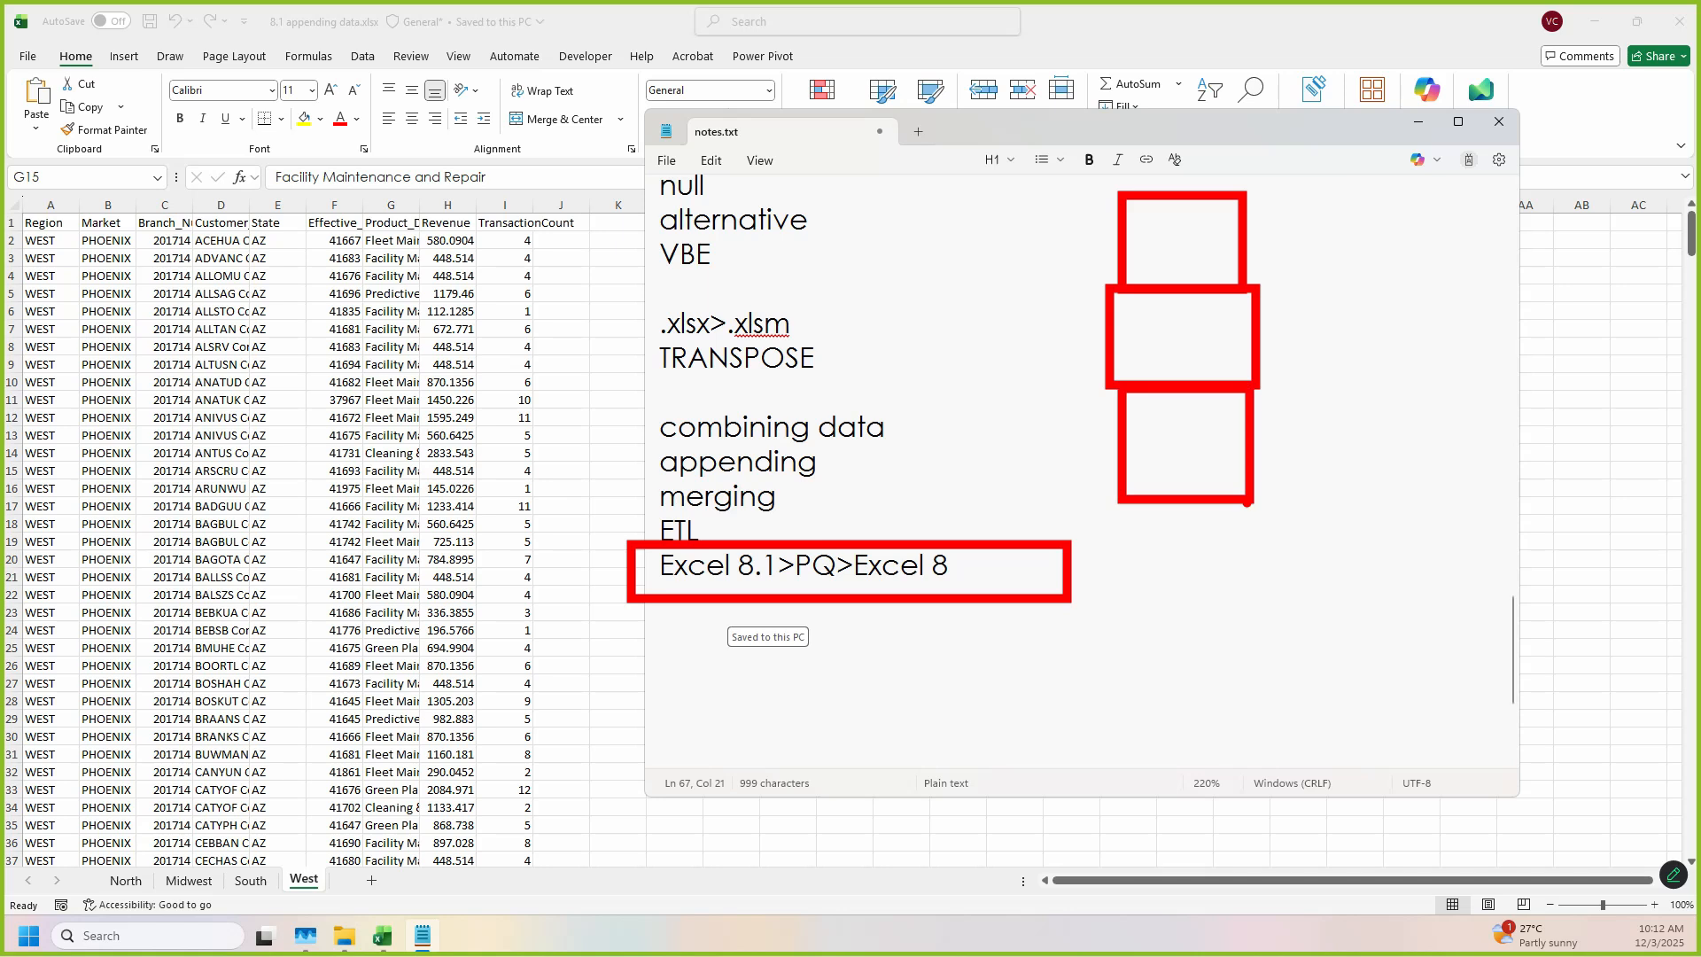
{"action": "left_click_drag", "start_coordinate": [1132, 503], "coordinate": [1265, 614]}
{"action": "key", "text": "Escape"}
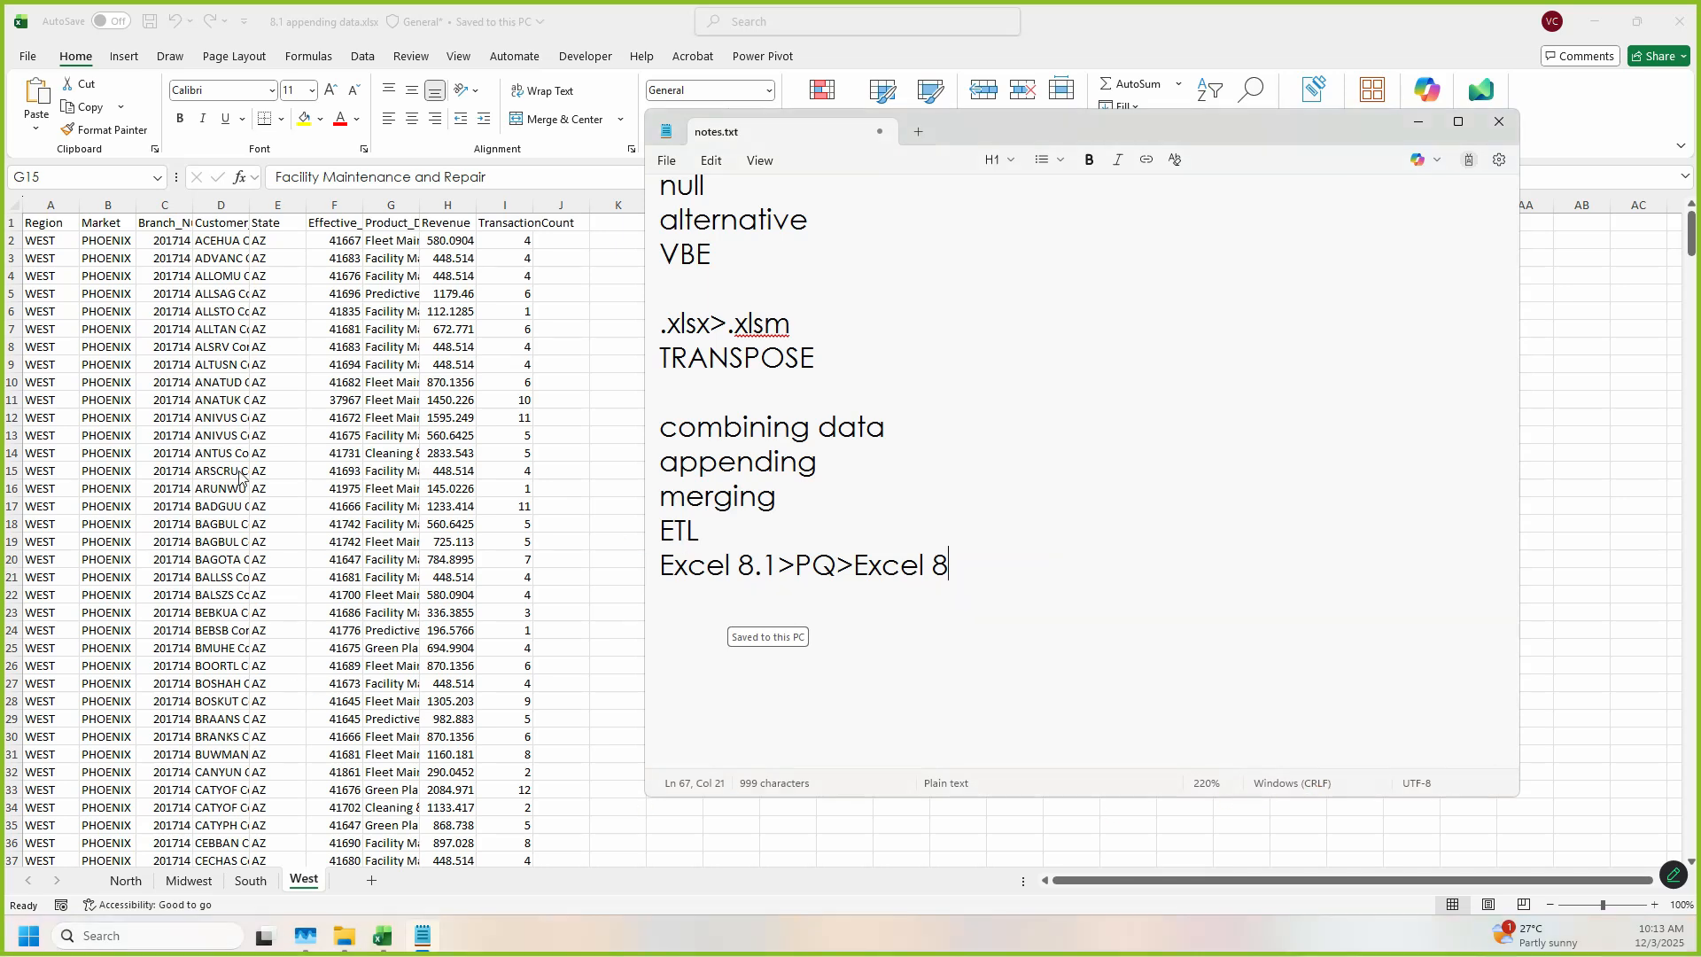
Step: Switch to Excel, display the Office Clipboard, copy A5:G15 on the West sheet, then close the Clipboard and cancel the copy
{"action": "left_click", "coordinate": [236, 420]}
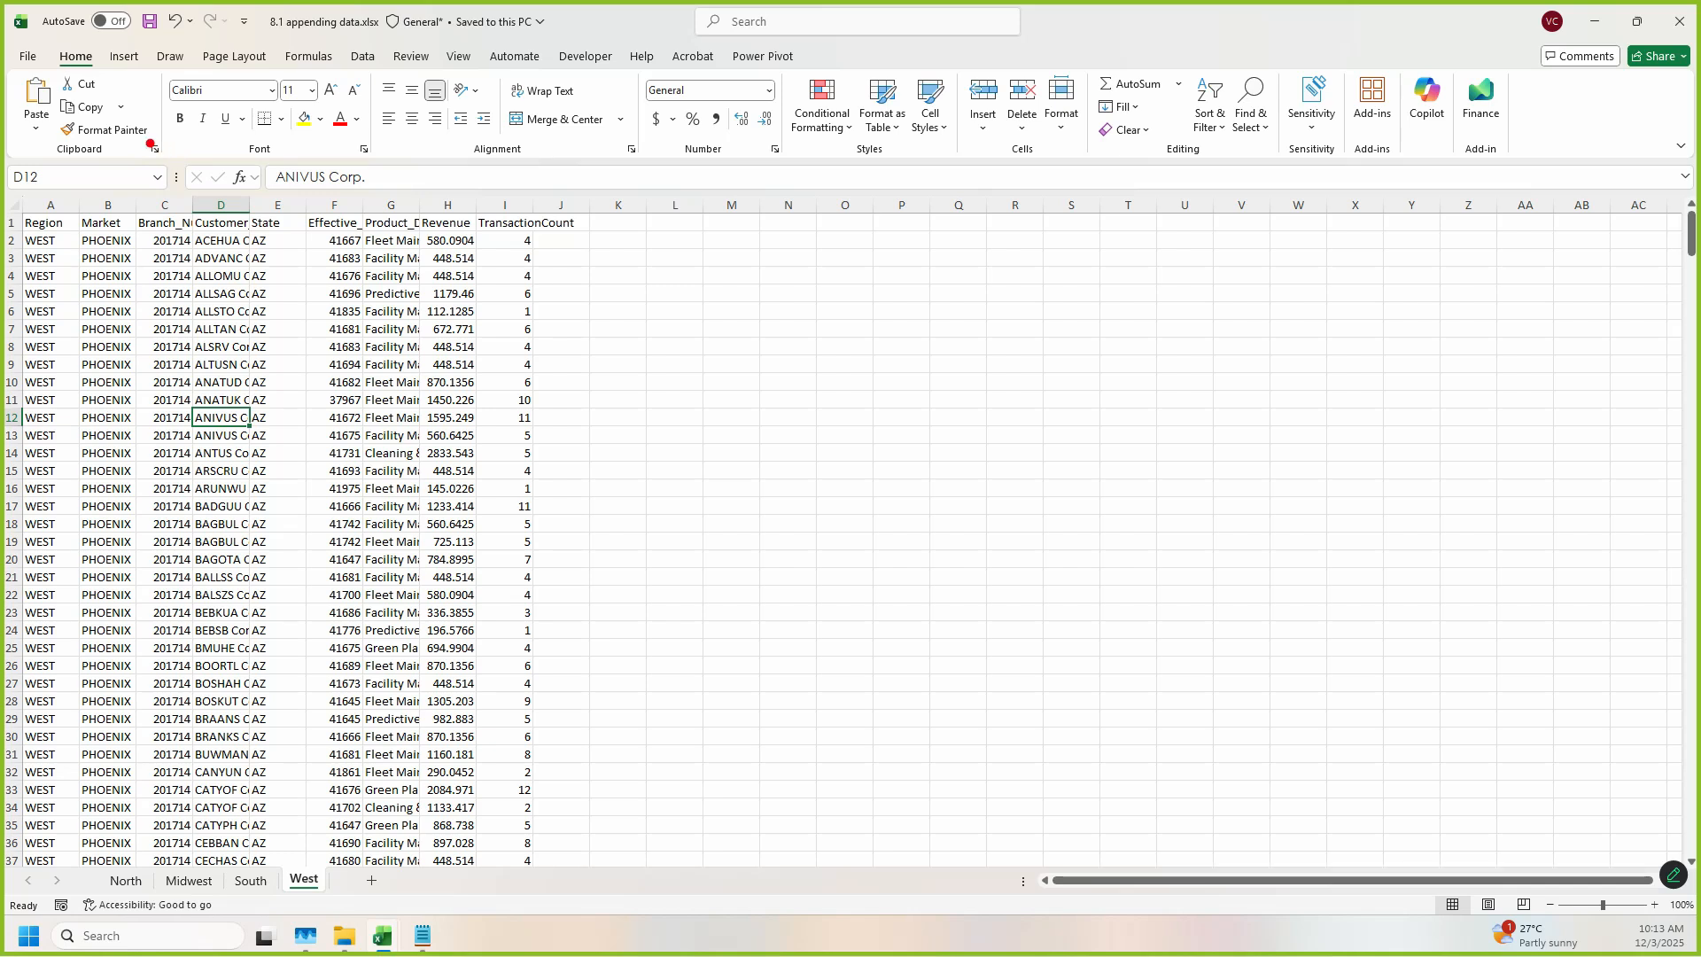
{"action": "left_click", "coordinate": [154, 149]}
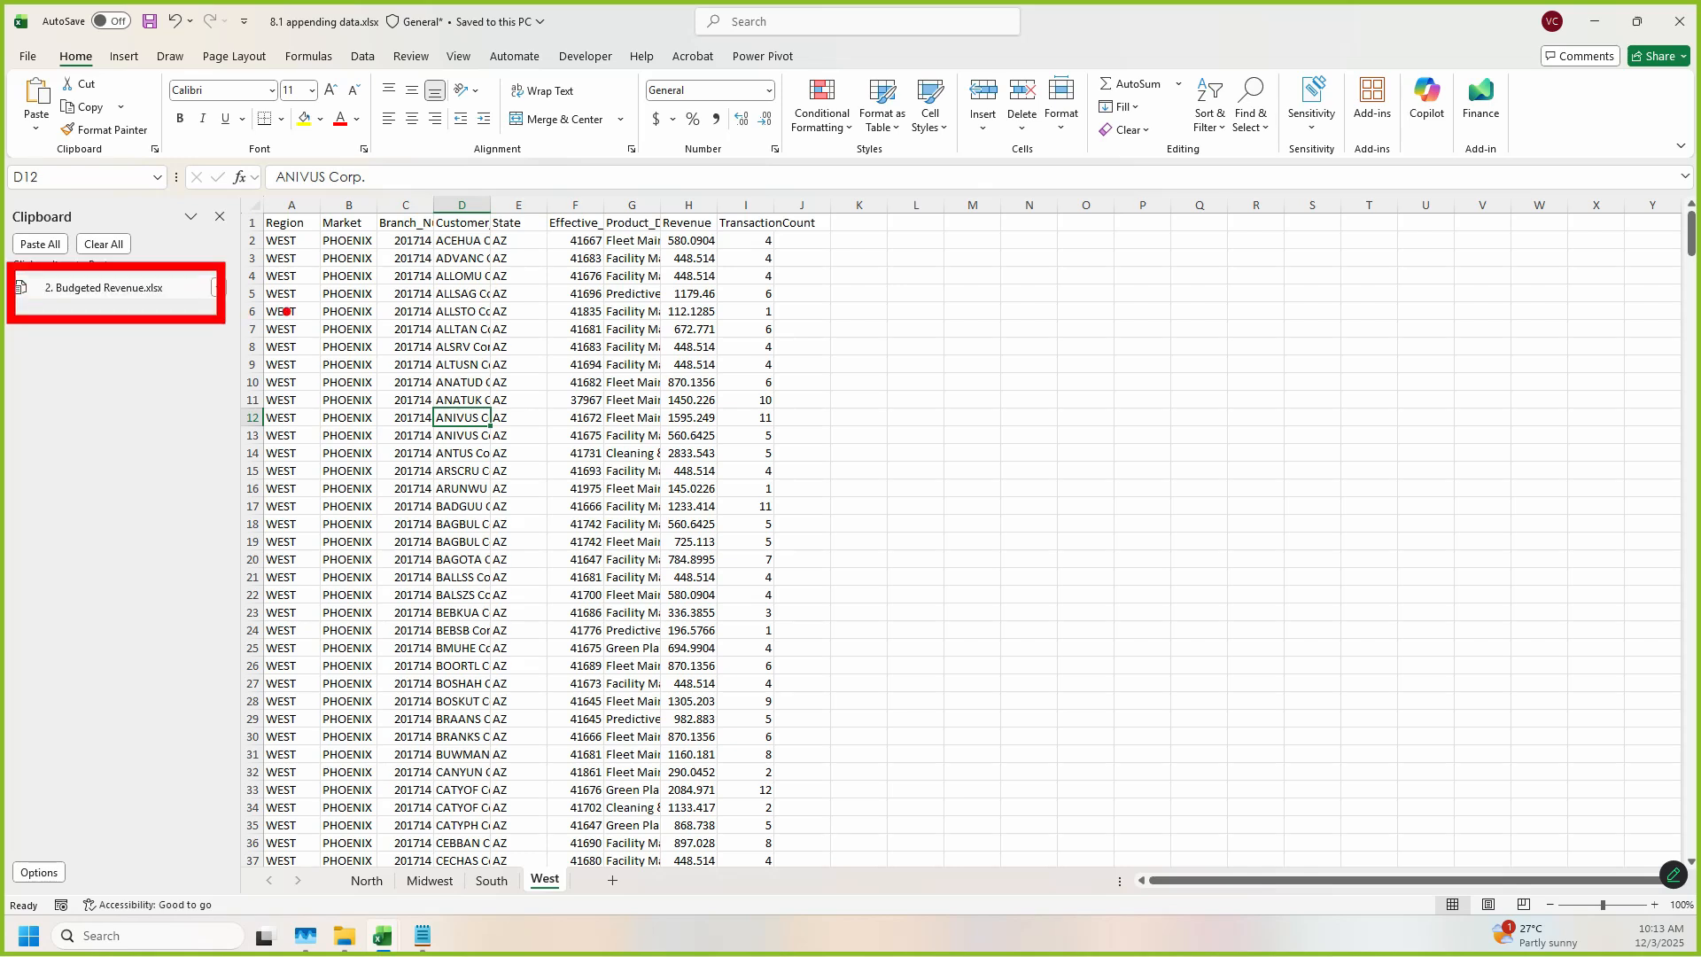
{"action": "left_click_drag", "start_coordinate": [317, 294], "coordinate": [625, 472]}
{"action": "key", "text": "ctrl+c"}
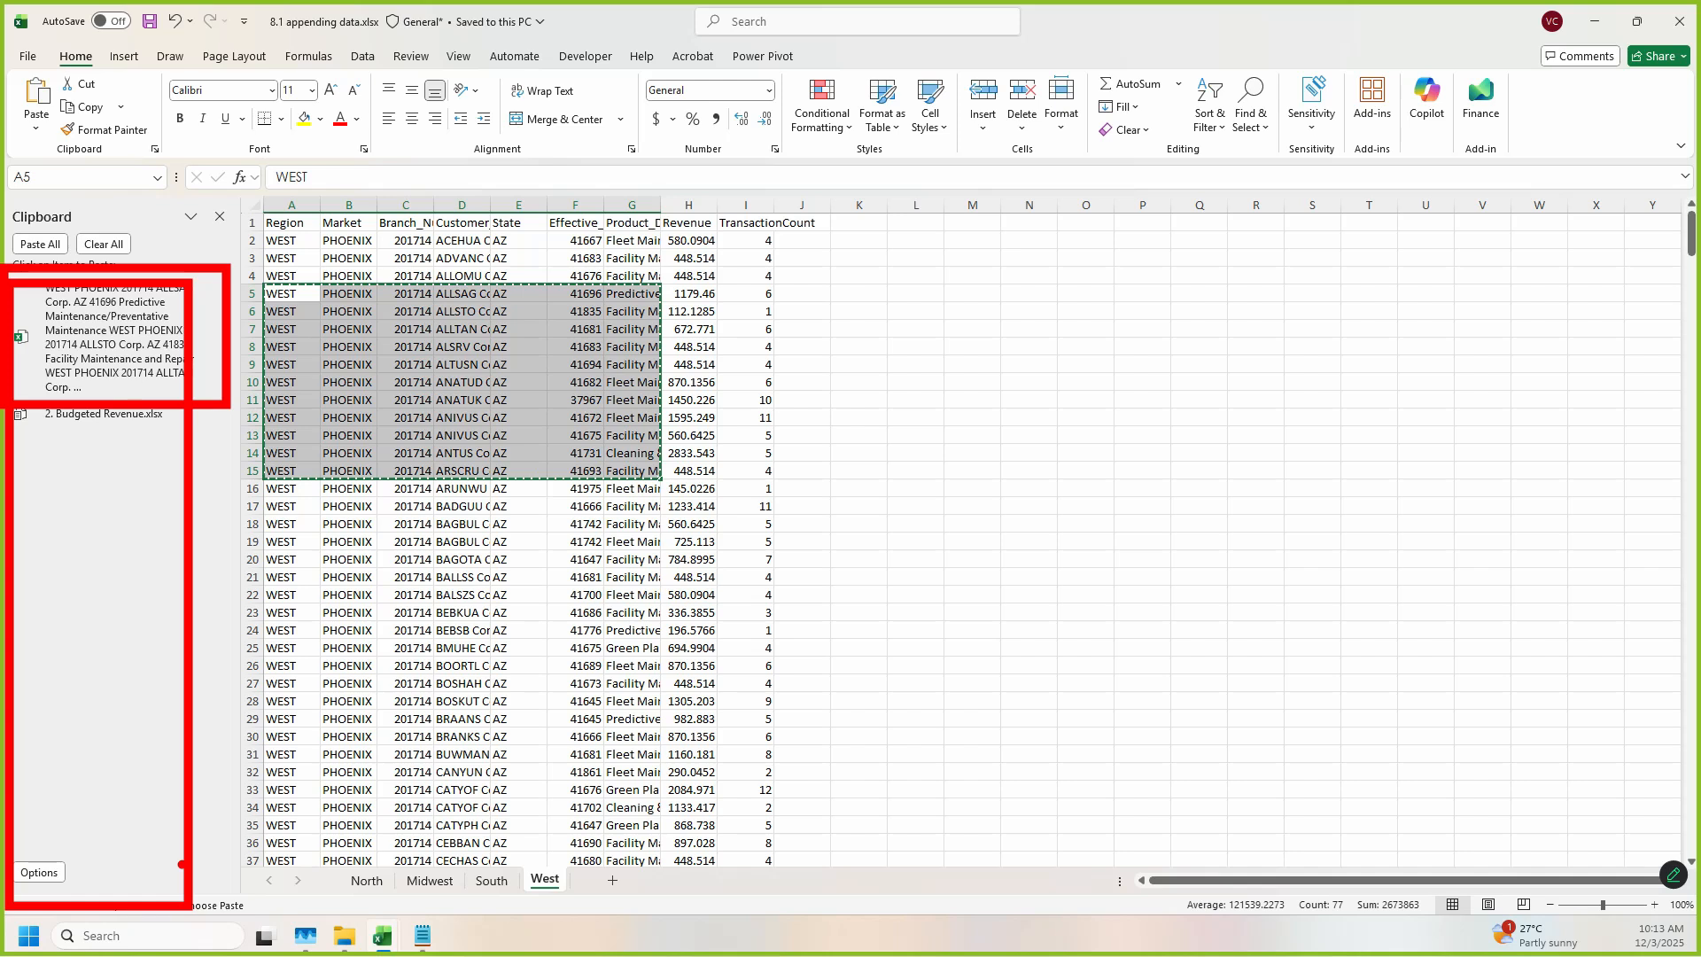
{"action": "key", "text": "Escape"}
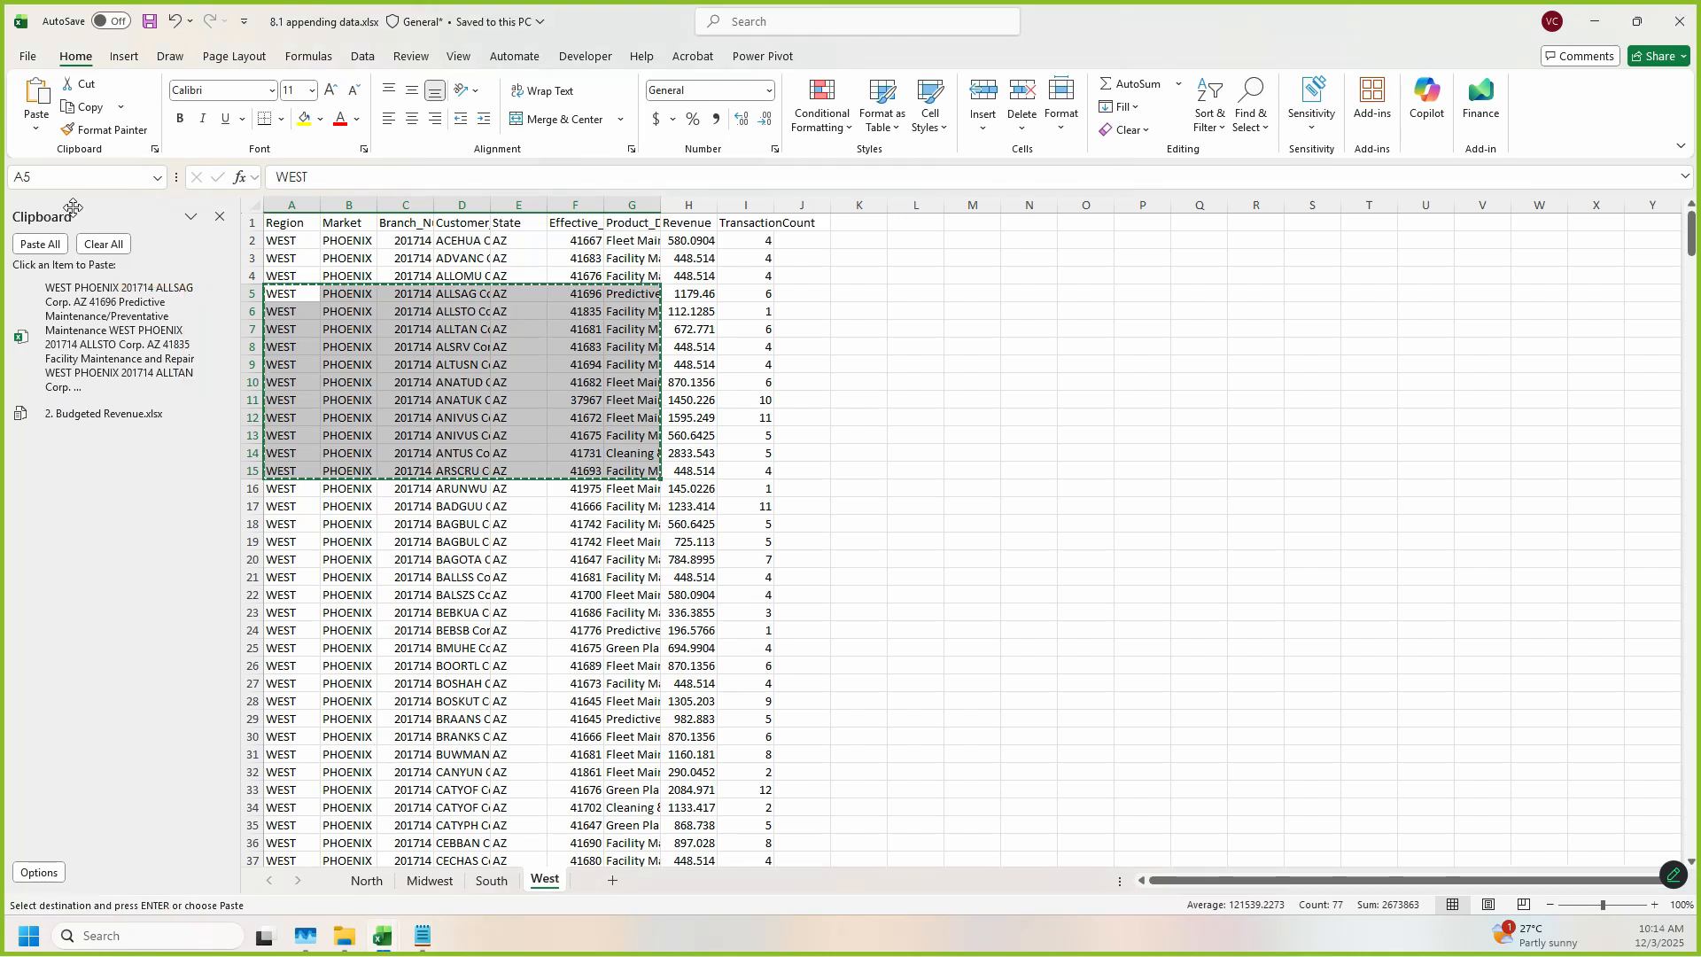
{"action": "left_click", "coordinate": [219, 217]}
{"action": "left_click", "coordinate": [286, 353]}
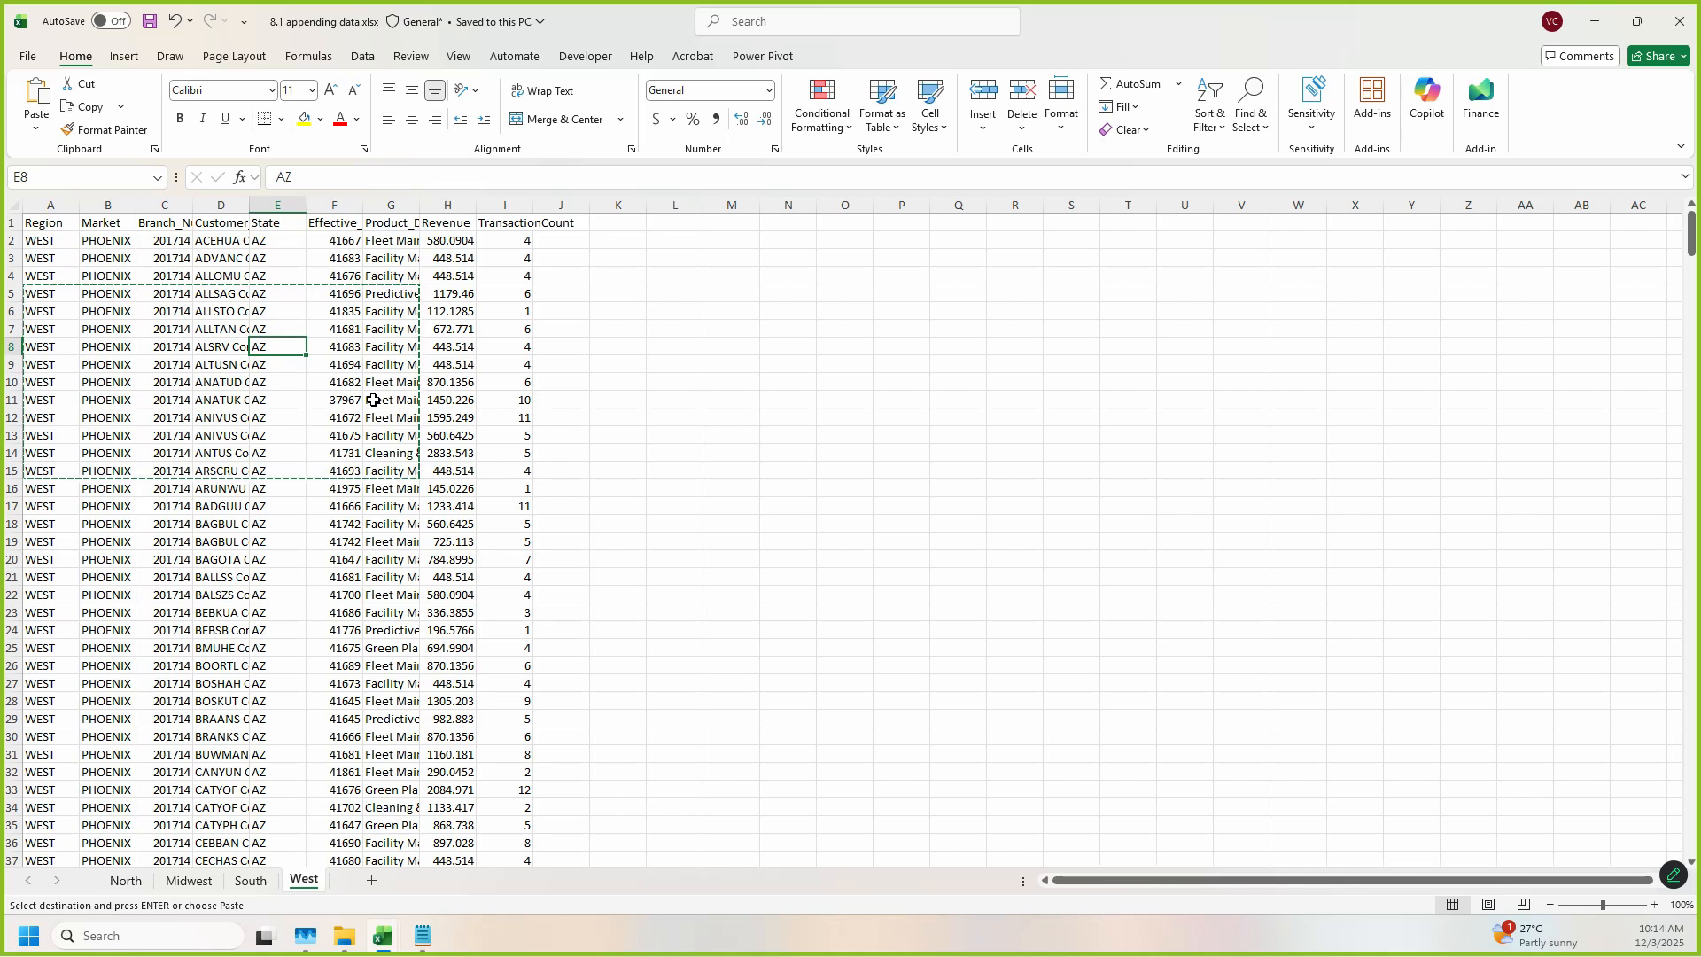
{"action": "key", "text": "Escape"}
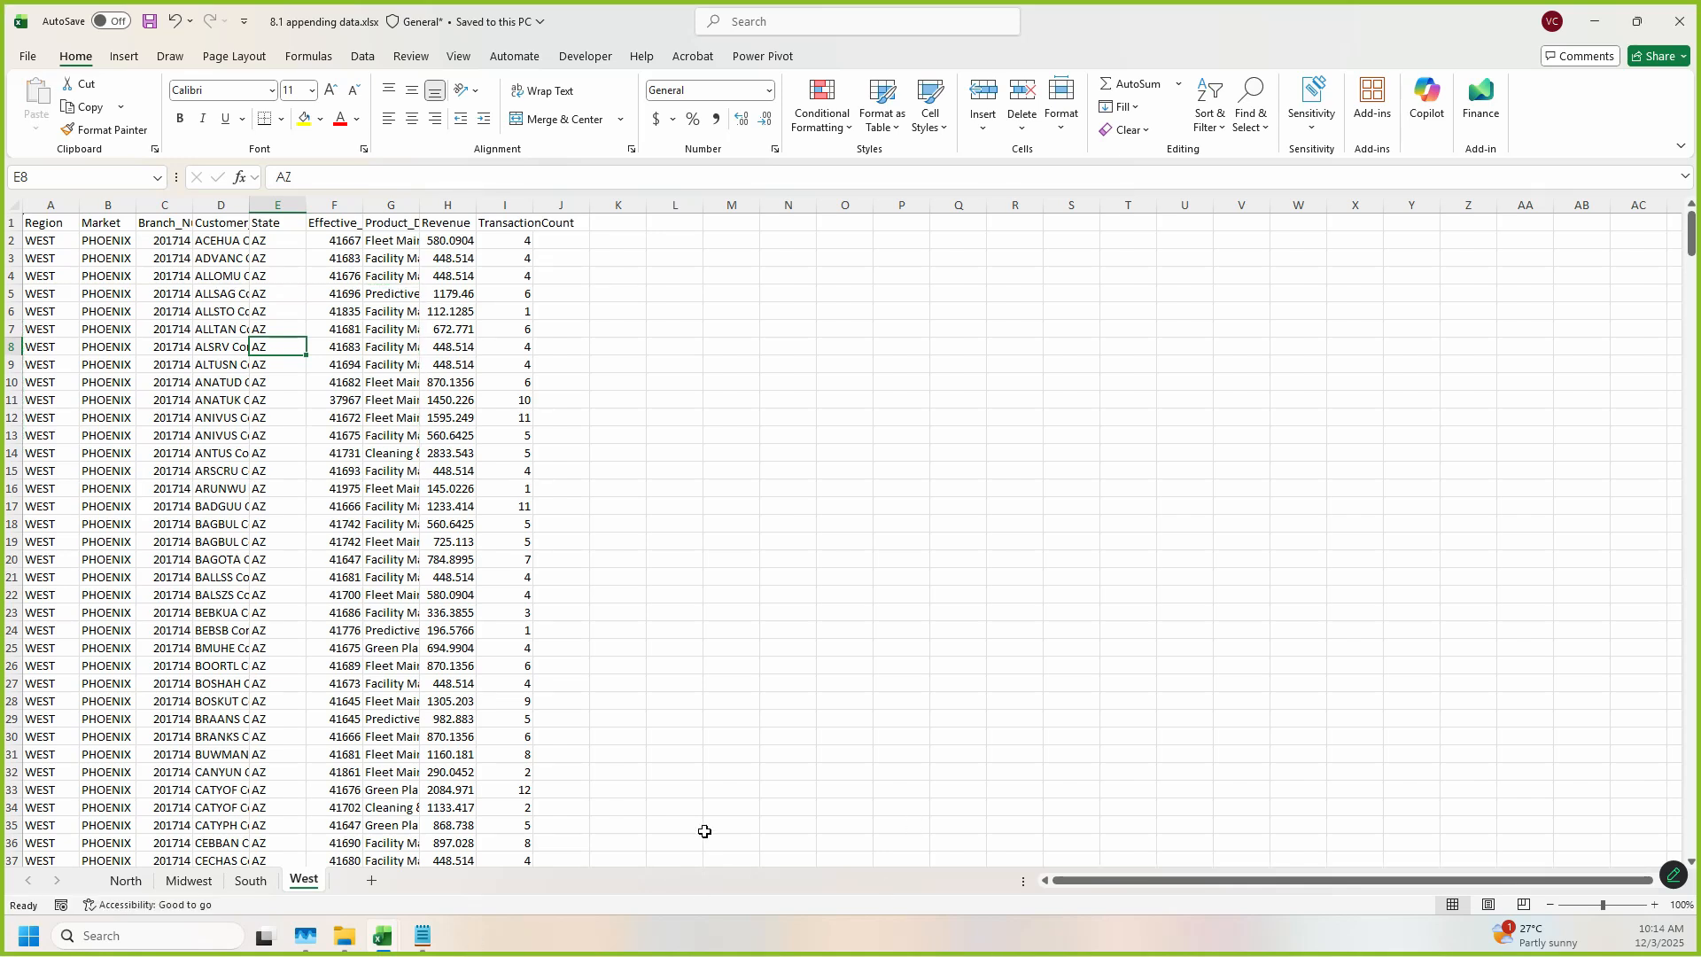
Step: Look through the North, Midwest, South and West sheets and select the West sheet's column headers in A1:I1
{"action": "left_click", "coordinate": [125, 881]}
{"action": "left_click", "coordinate": [188, 881]}
{"action": "left_click", "coordinate": [250, 881]}
{"action": "left_click", "coordinate": [300, 881]}
{"action": "left_click", "coordinate": [49, 226]}
{"action": "left_click_drag", "start_coordinate": [49, 225], "coordinate": [499, 225]}
{"action": "scroll", "coordinate": [496, 292], "scroll_direction": "up", "scroll_amount": 3, "text": "ctrl"}
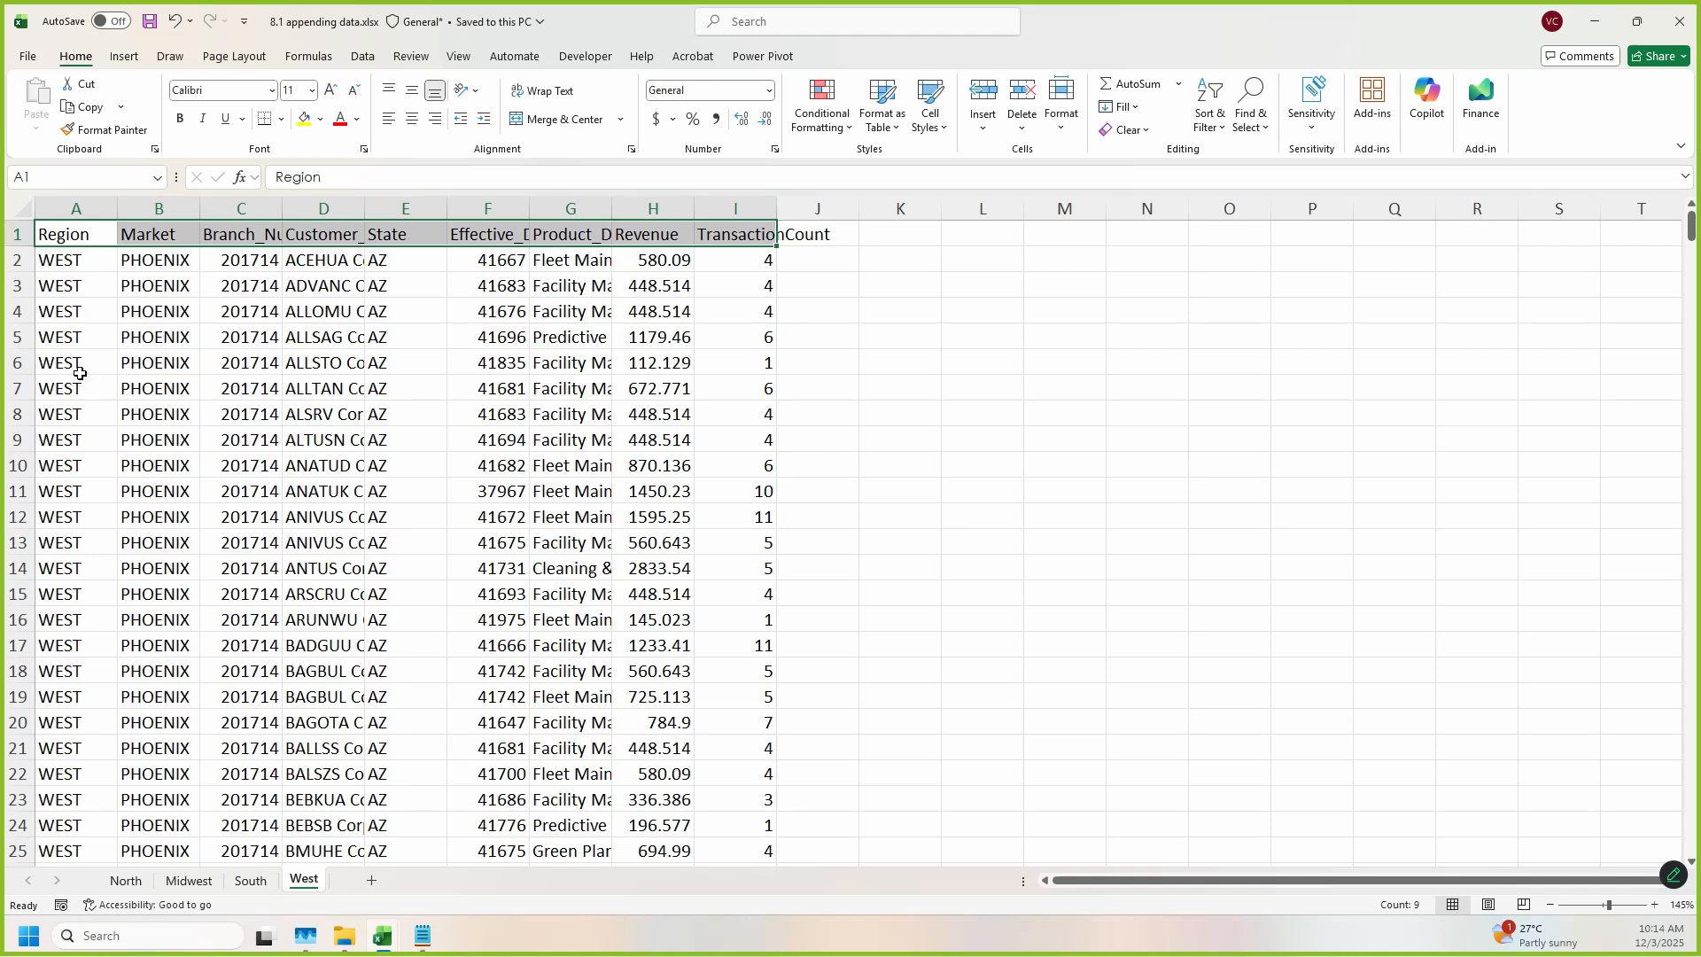
Step: Select the Region, Market and Branch_Number columns of the West sheet one after another
{"action": "left_click", "coordinate": [135, 365]}
{"action": "left_click", "coordinate": [101, 196]}
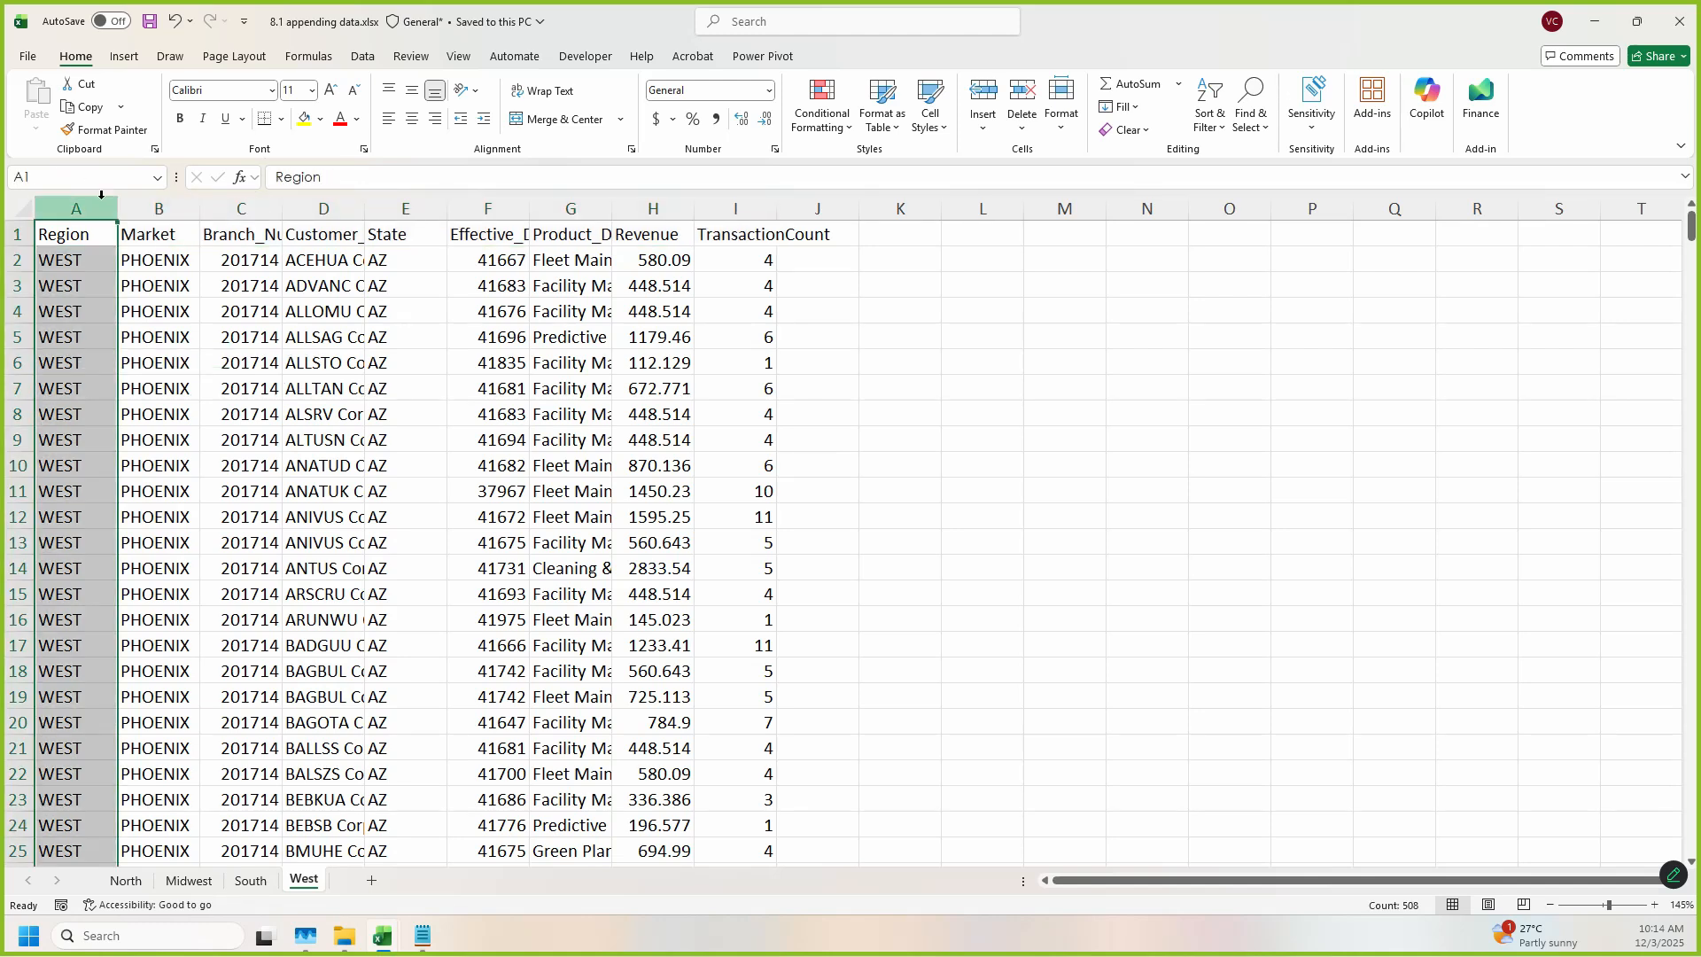
{"action": "left_click", "coordinate": [163, 199]}
{"action": "left_click", "coordinate": [257, 197]}
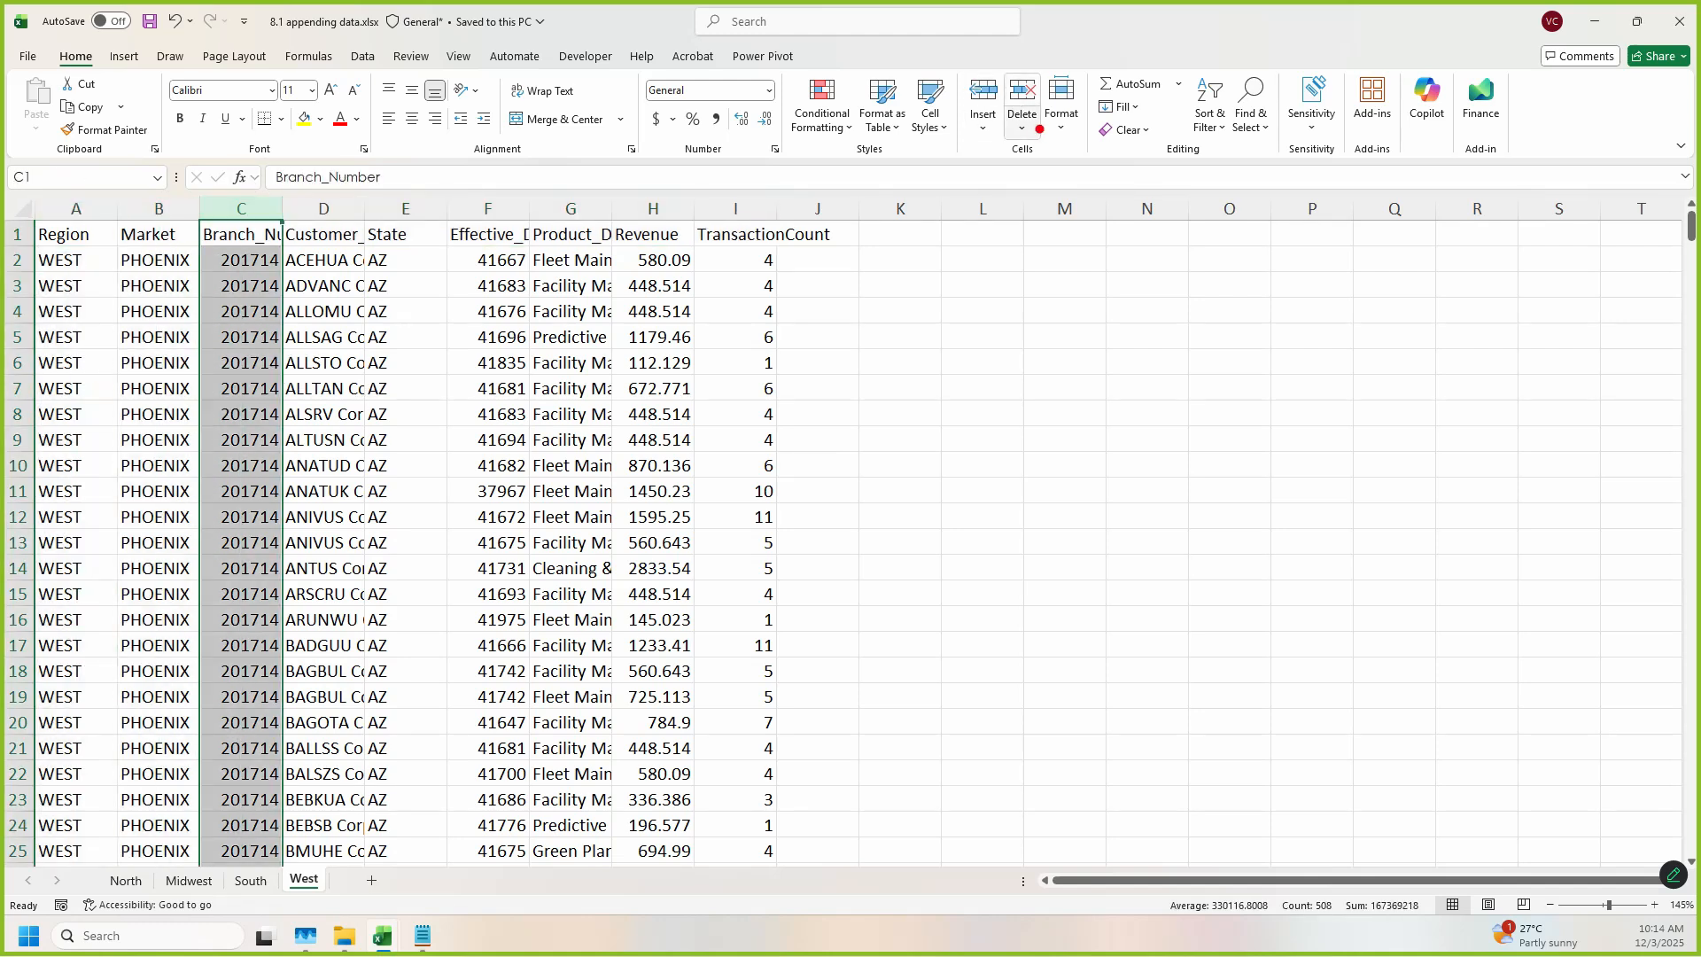
Step: Draw two stacked red rectangles to the right of the West data and outline narrow column strips inside them
{"action": "mouse_move", "coordinate": [1023, 99]}
{"action": "left_mouse_down"}
{"action": "mouse_move", "coordinate": [1291, 303]}
{"action": "mouse_move", "coordinate": [1231, 299]}
{"action": "left_mouse_up"}
{"action": "left_click_drag", "start_coordinate": [1023, 304], "coordinate": [1245, 505]}
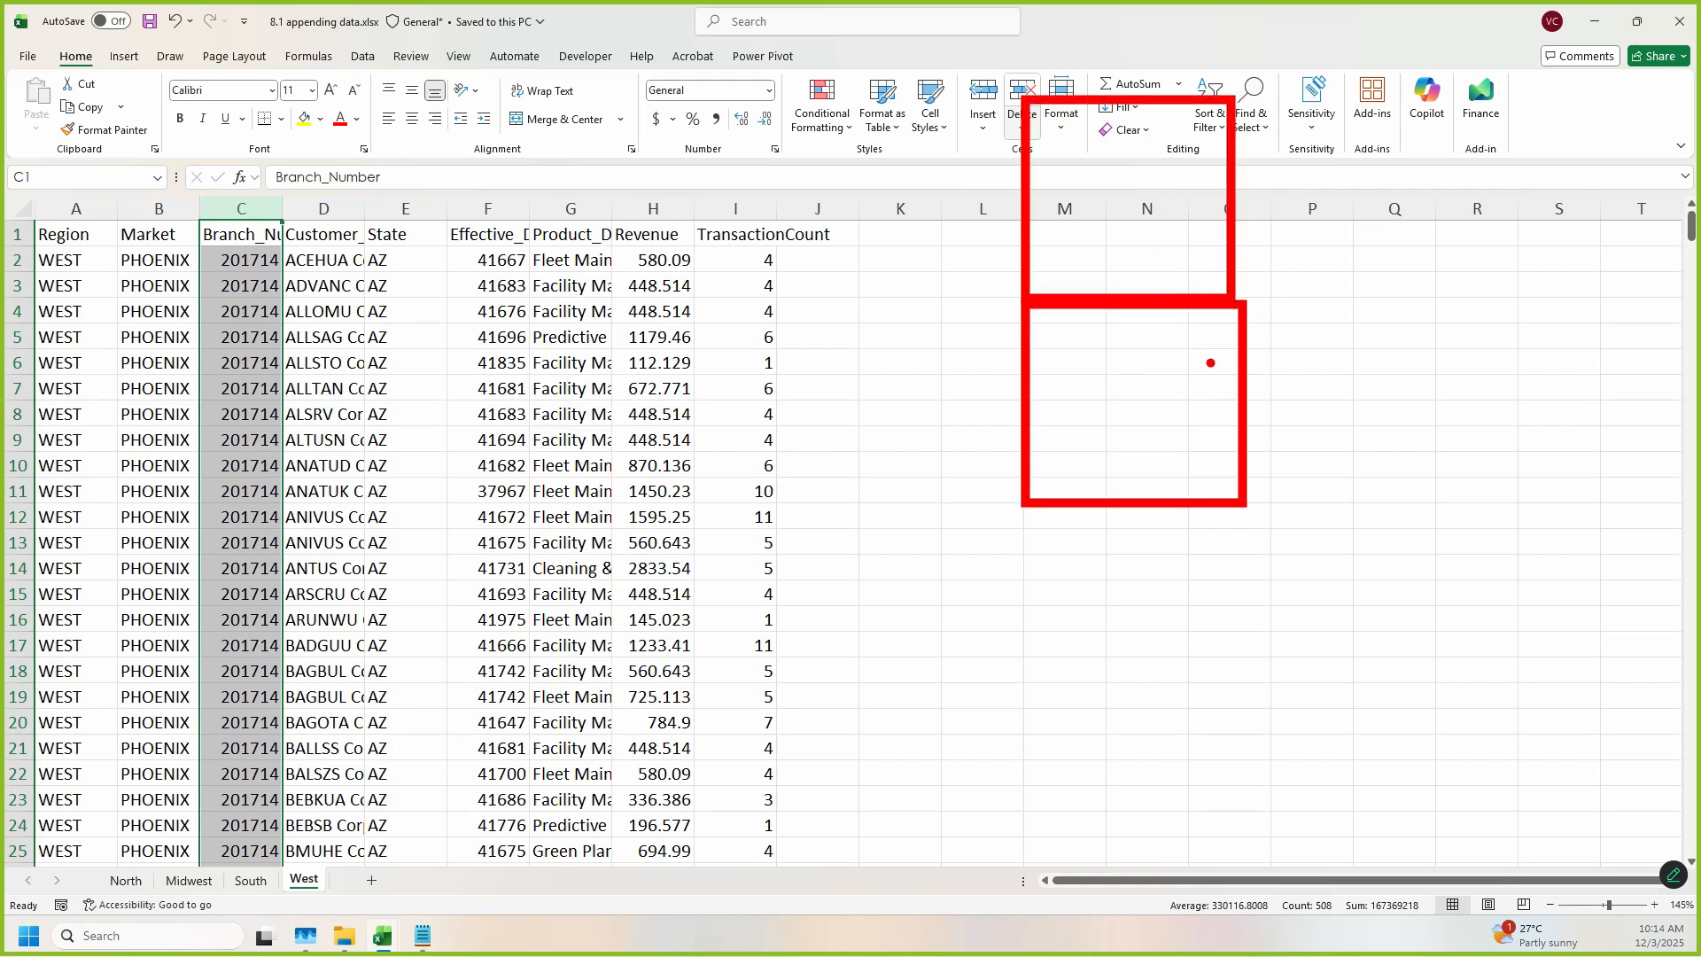
{"action": "mouse_move", "coordinate": [1016, 97]}
{"action": "left_mouse_down"}
{"action": "mouse_move", "coordinate": [1046, 501]}
{"action": "mouse_move", "coordinate": [1092, 503]}
{"action": "left_mouse_up"}
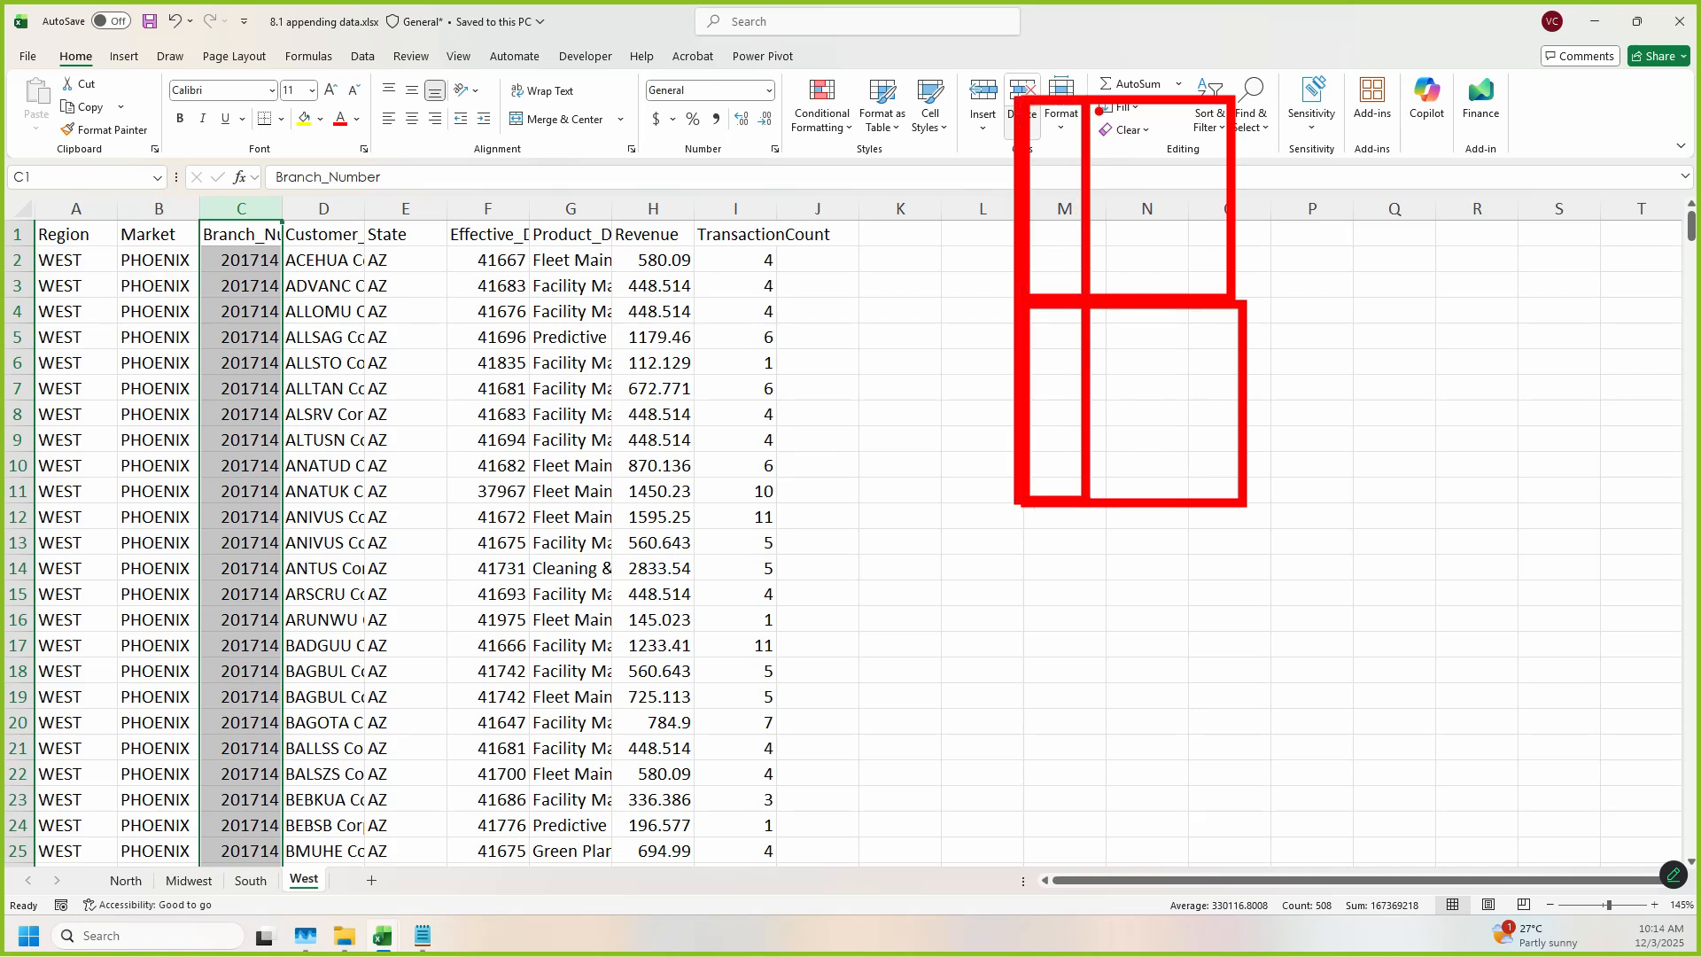
{"action": "left_click_drag", "start_coordinate": [1098, 110], "coordinate": [1140, 297]}
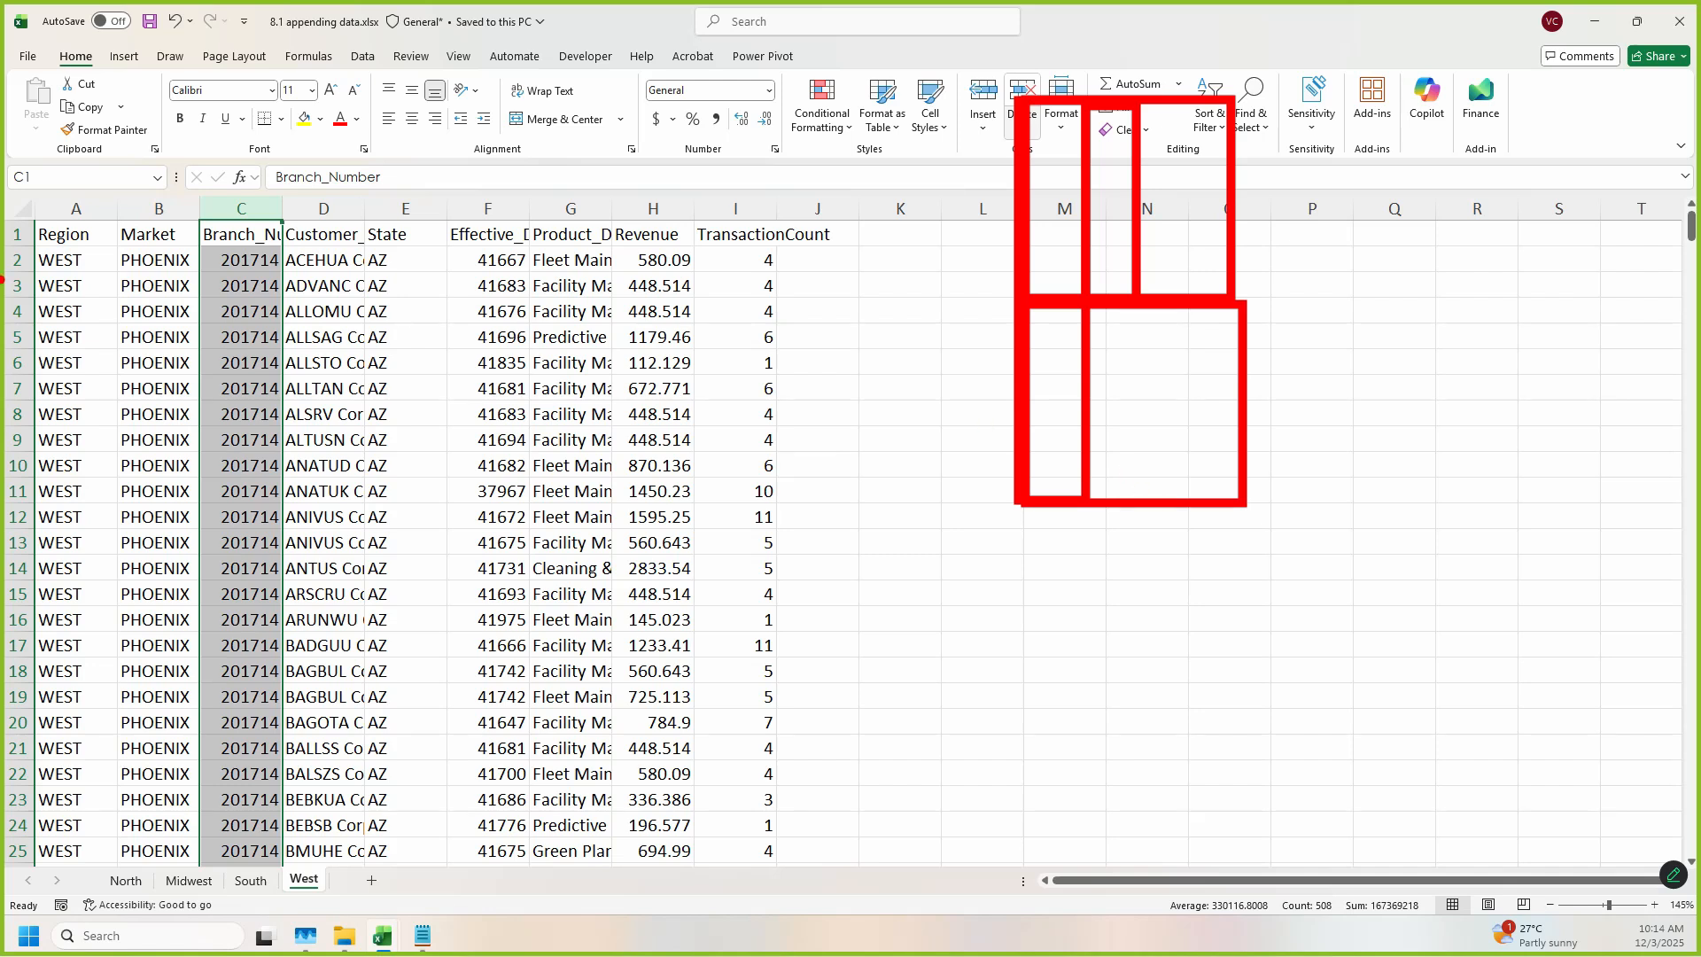
Step: Box the header row in red, outline three matching columns across both stacked rectangles, and clear the annotations
{"action": "mouse_move", "coordinate": [14, 220]}
{"action": "left_mouse_down"}
{"action": "mouse_move", "coordinate": [146, 250]}
{"action": "mouse_move", "coordinate": [792, 269]}
{"action": "left_mouse_up"}
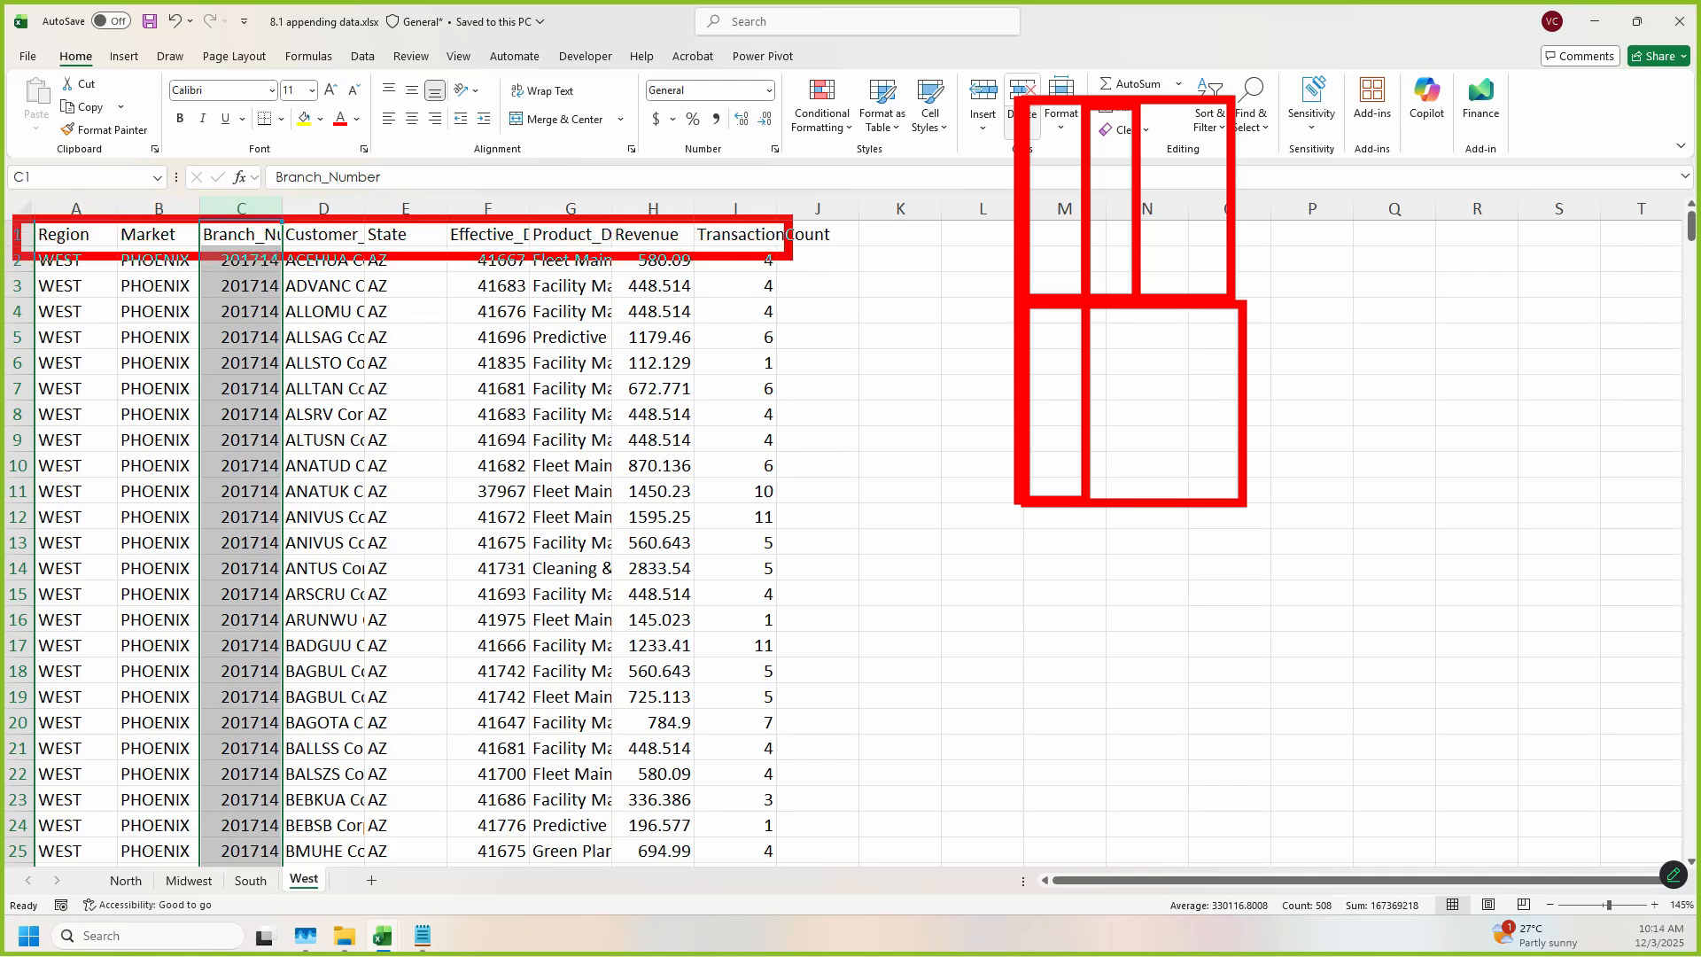
{"action": "mouse_move", "coordinate": [421, 189]}
{"action": "left_mouse_down"}
{"action": "mouse_move", "coordinate": [354, 143]}
{"action": "mouse_move", "coordinate": [257, 204]}
{"action": "mouse_move", "coordinate": [400, 184]}
{"action": "left_mouse_up"}
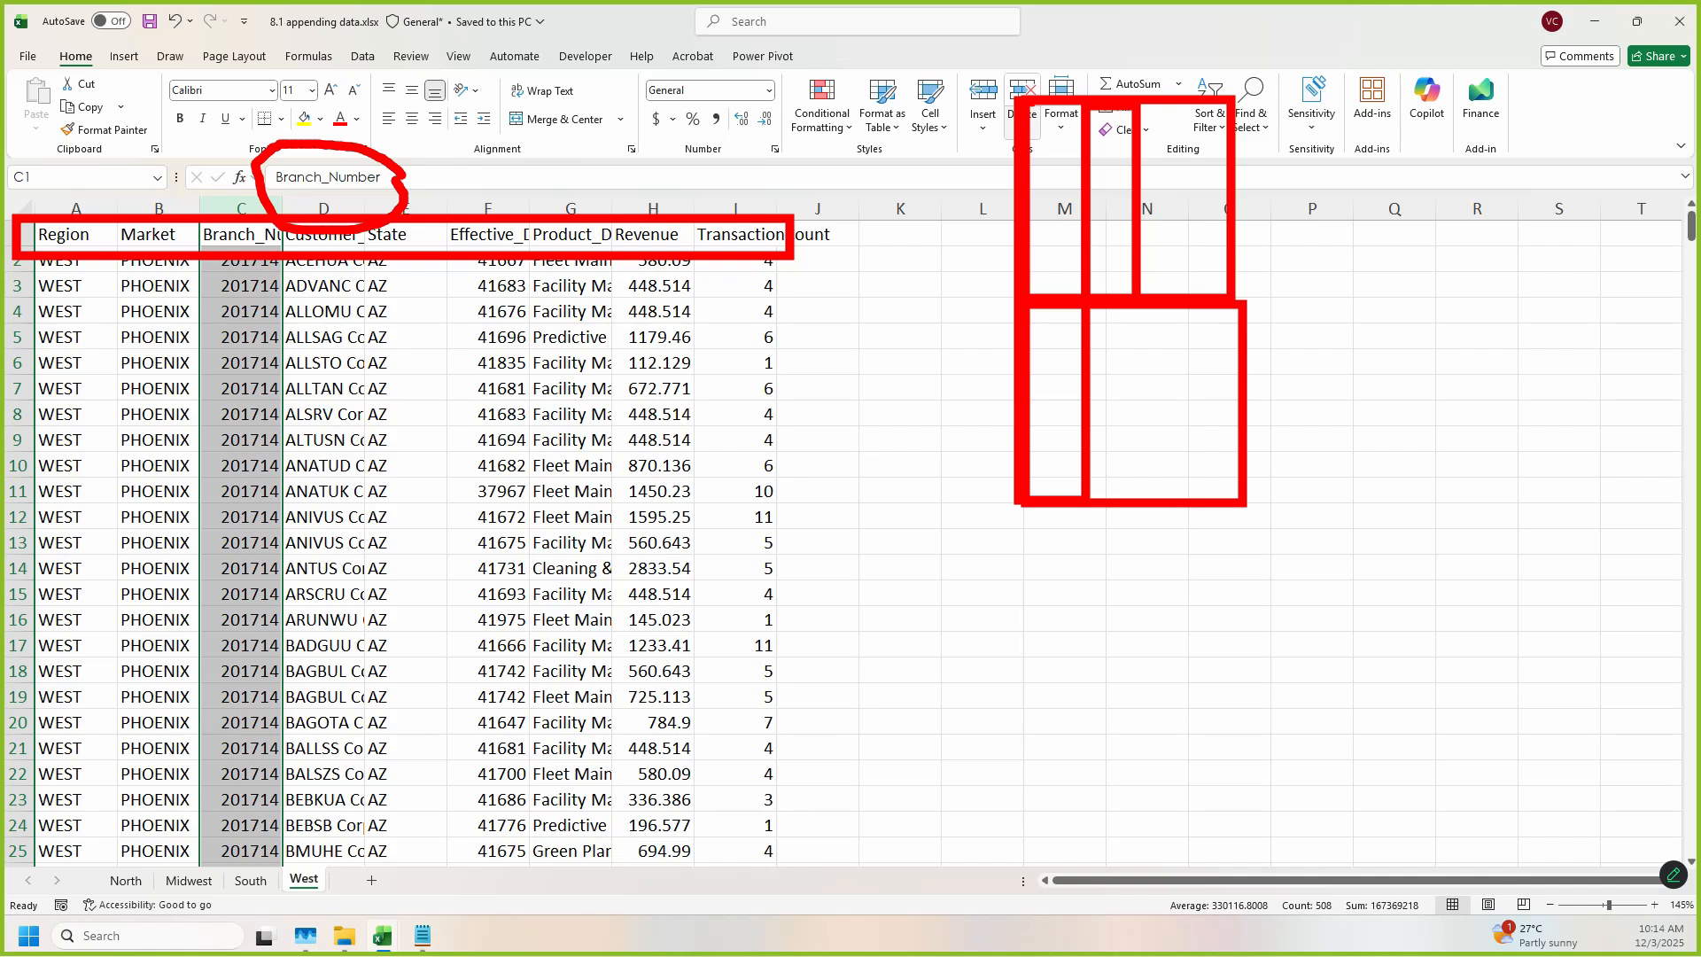
{"action": "mouse_move", "coordinate": [1016, 97]}
{"action": "left_mouse_down"}
{"action": "mouse_move", "coordinate": [1077, 261]}
{"action": "mouse_move", "coordinate": [1095, 492]}
{"action": "left_mouse_up"}
{"action": "mouse_move", "coordinate": [1088, 92]}
{"action": "left_mouse_down"}
{"action": "mouse_move", "coordinate": [1179, 422]}
{"action": "mouse_move", "coordinate": [1152, 502]}
{"action": "left_mouse_up"}
{"action": "left_click_drag", "start_coordinate": [1140, 95], "coordinate": [1207, 509]}
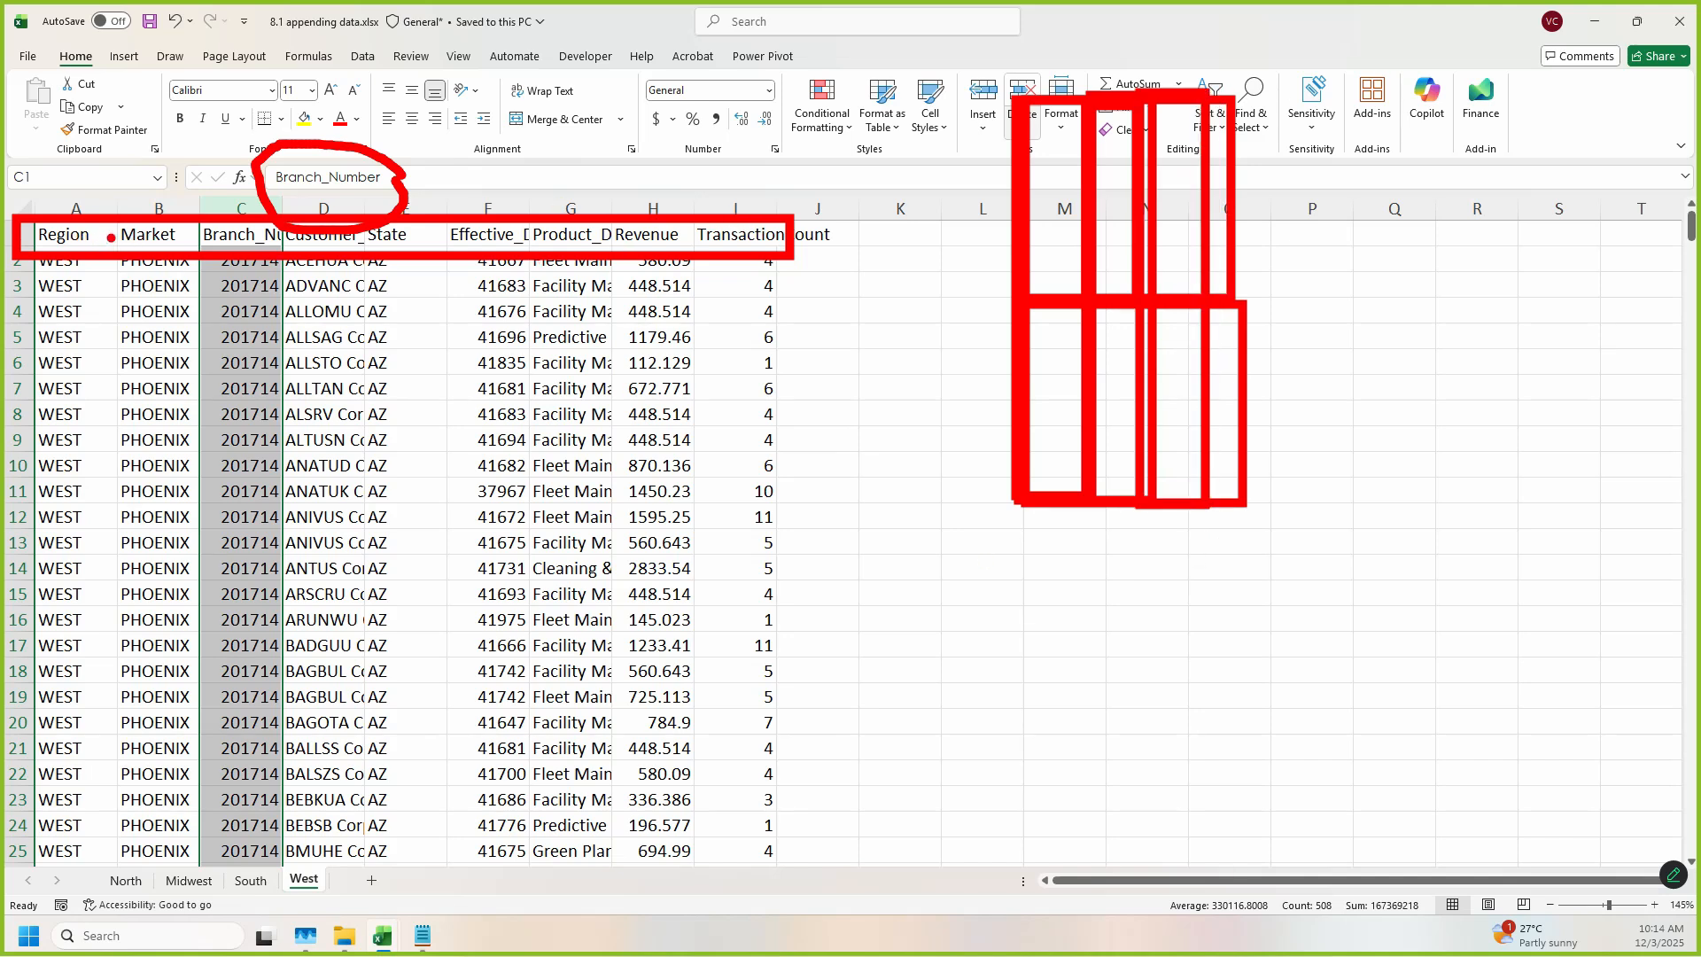
{"action": "key", "text": "Escape"}
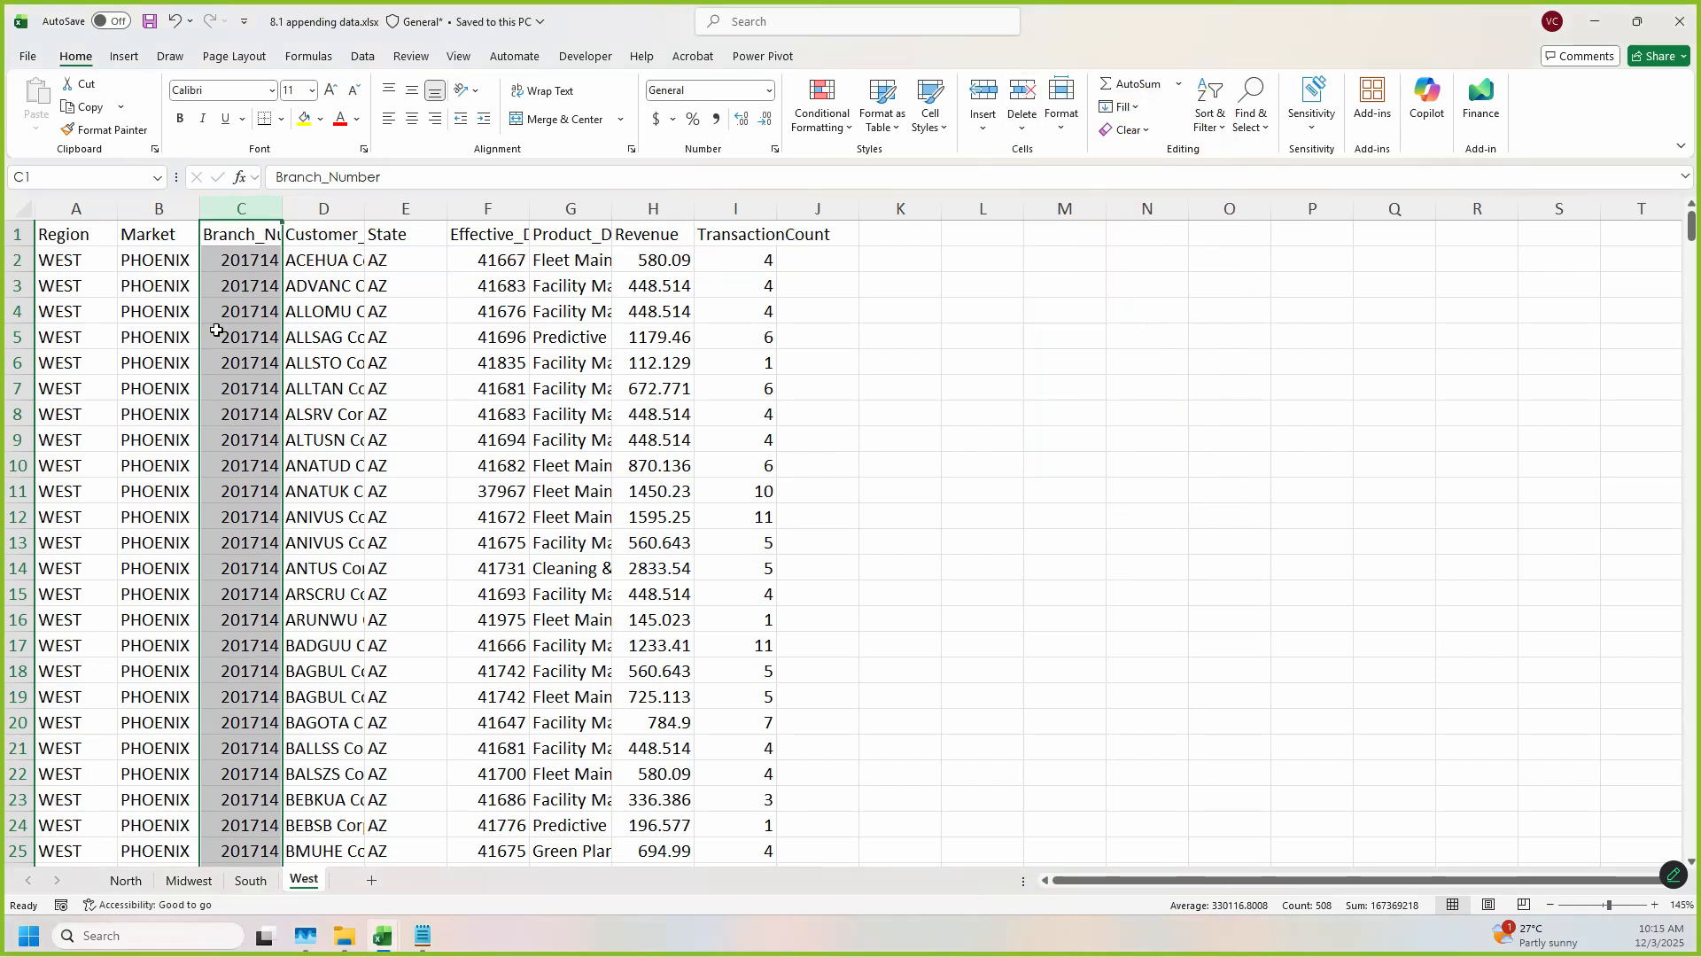
Step: Draw four side-by-side red rectangles to the right of the West data and clear them again
{"action": "left_click", "coordinate": [314, 330]}
{"action": "scroll", "coordinate": [381, 398], "scroll_direction": "down", "scroll_amount": 2}
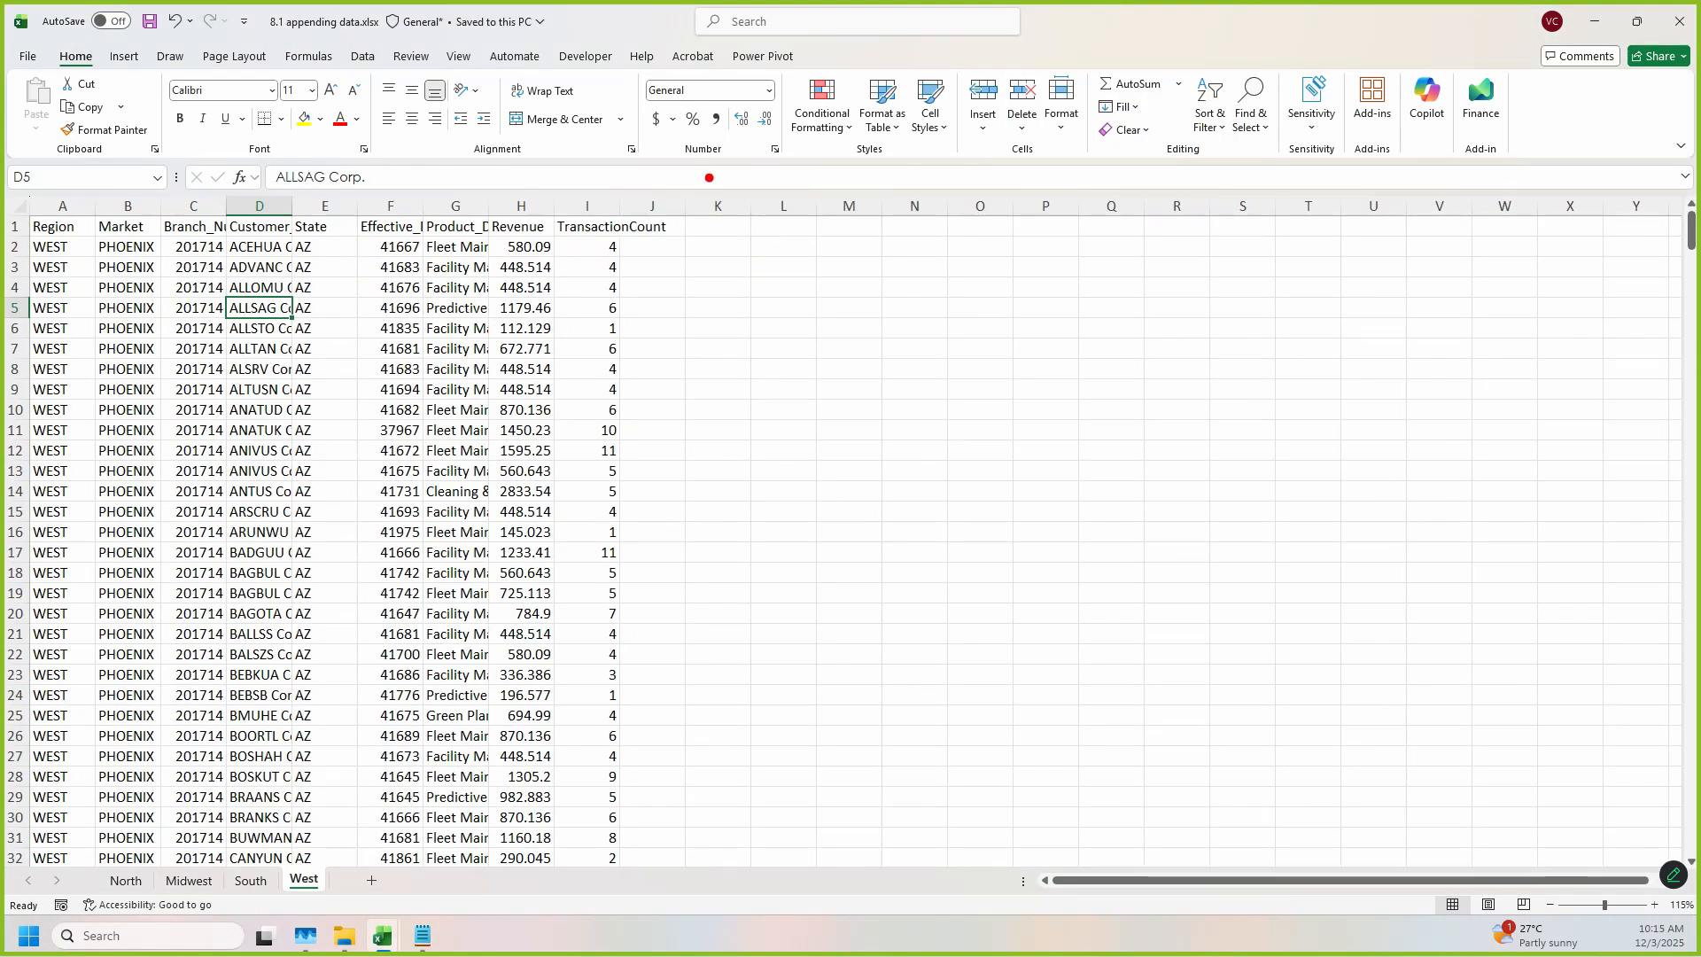
{"action": "key", "text": "ctrl+2"}
{"action": "left_click_drag", "start_coordinate": [620, 202], "coordinate": [762, 565]}
{"action": "mouse_move", "coordinate": [764, 194]}
{"action": "left_mouse_down"}
{"action": "mouse_move", "coordinate": [1019, 581]}
{"action": "mouse_move", "coordinate": [1010, 594]}
{"action": "left_mouse_up"}
{"action": "mouse_move", "coordinate": [1012, 184]}
{"action": "left_mouse_down"}
{"action": "mouse_move", "coordinate": [1088, 232]}
{"action": "mouse_move", "coordinate": [1231, 511]}
{"action": "left_mouse_up"}
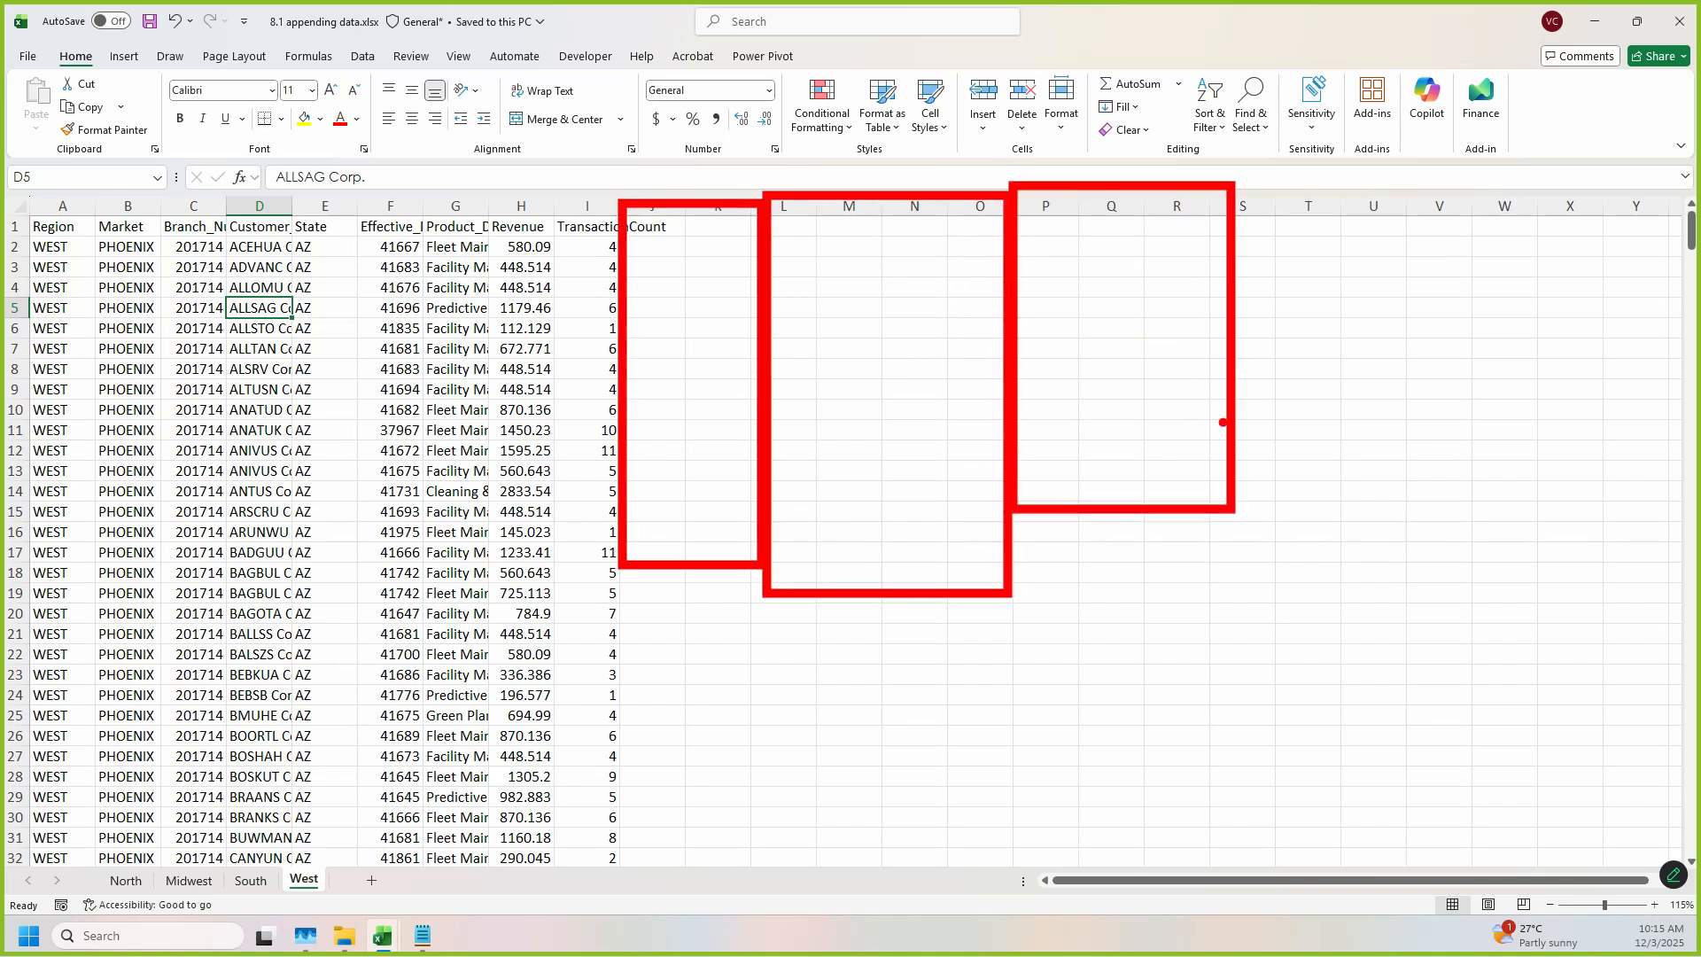
{"action": "mouse_move", "coordinate": [1224, 167]}
{"action": "left_mouse_down"}
{"action": "mouse_move", "coordinate": [1454, 492]}
{"action": "mouse_move", "coordinate": [1449, 529]}
{"action": "left_mouse_up"}
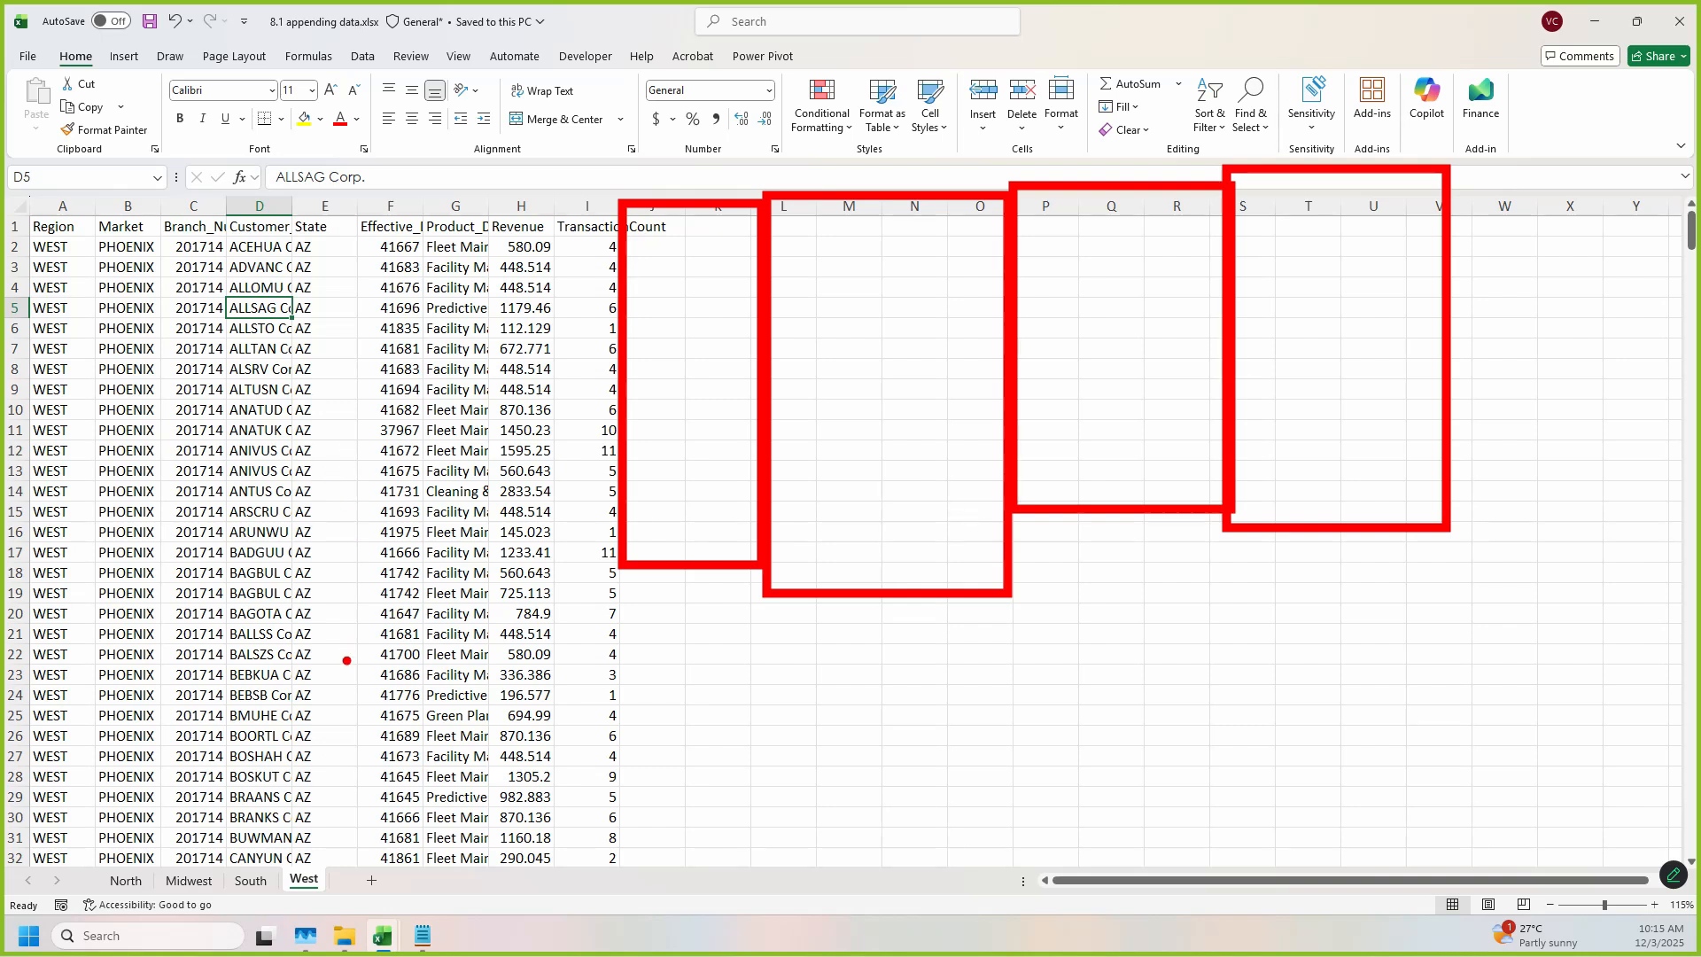
{"action": "key", "text": "Escape"}
{"action": "left_click", "coordinate": [396, 465]}
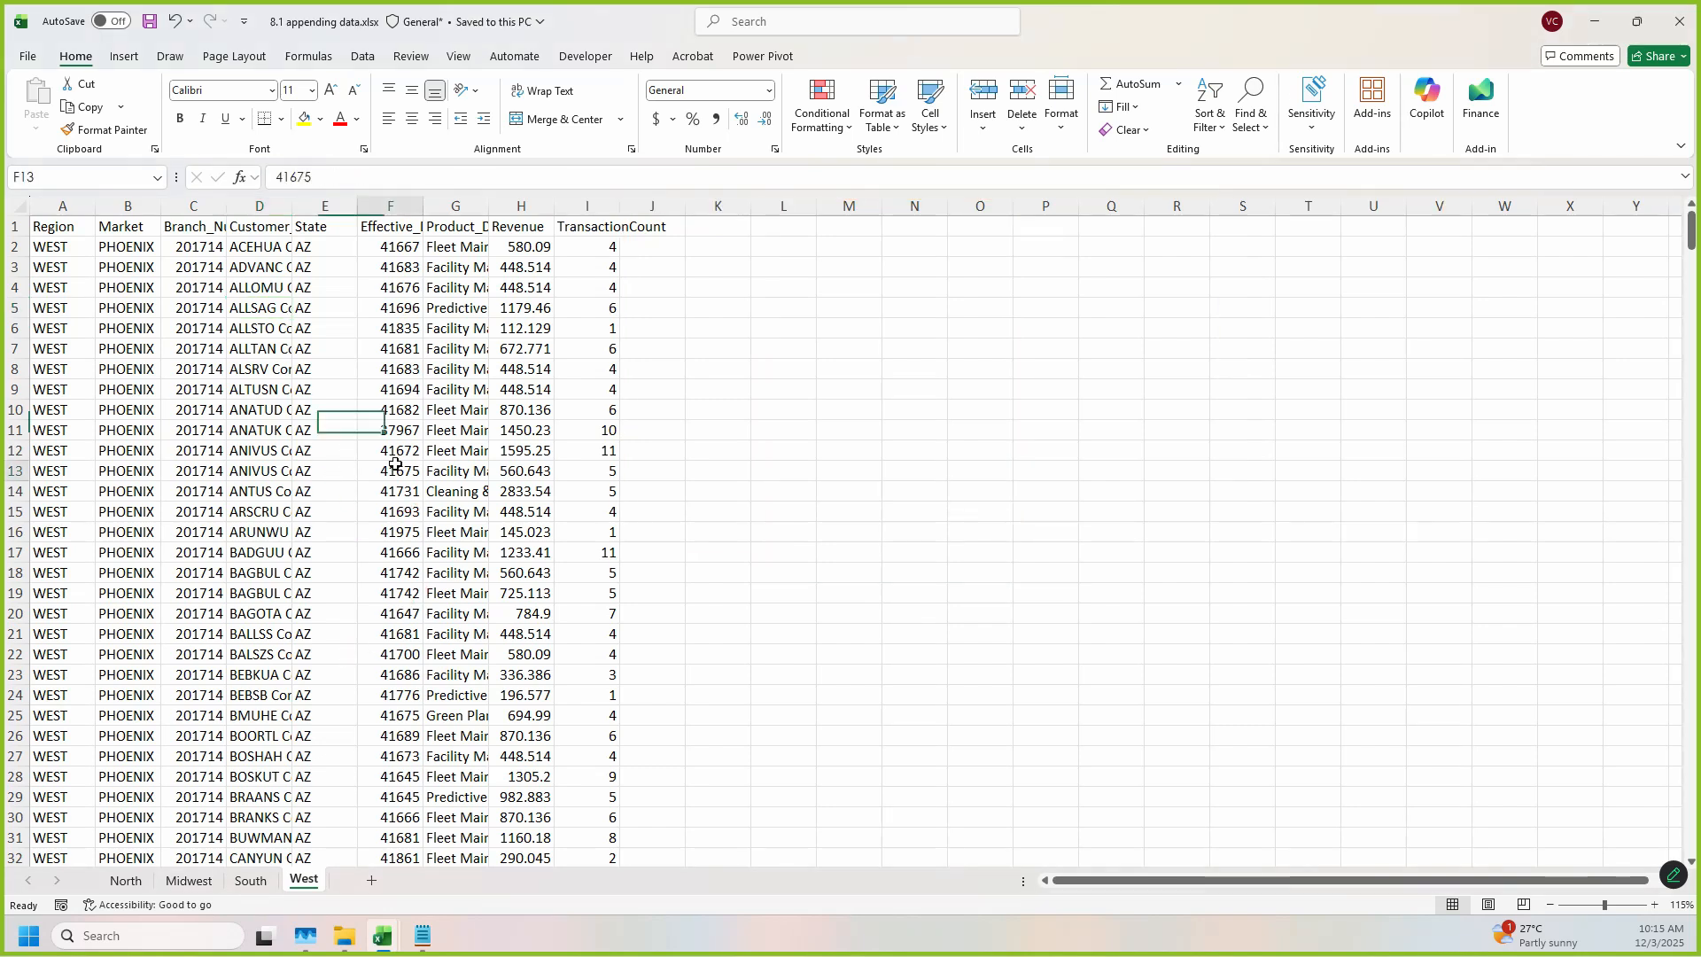
Step: Look through the rows of the West sheet to examine its unformatted data
{"action": "left_click", "coordinate": [202, 558]}
{"action": "left_click", "coordinate": [216, 611]}
{"action": "left_click", "coordinate": [301, 754]}
{"action": "left_click", "coordinate": [468, 587]}
{"action": "scroll", "coordinate": [468, 585], "scroll_direction": "down", "scroll_amount": 3}
{"action": "scroll", "coordinate": [468, 584], "scroll_direction": "down", "scroll_amount": 5}
{"action": "scroll", "coordinate": [452, 589], "scroll_direction": "up", "scroll_amount": 3}
{"action": "scroll", "coordinate": [456, 607], "scroll_direction": "down", "scroll_amount": 5}
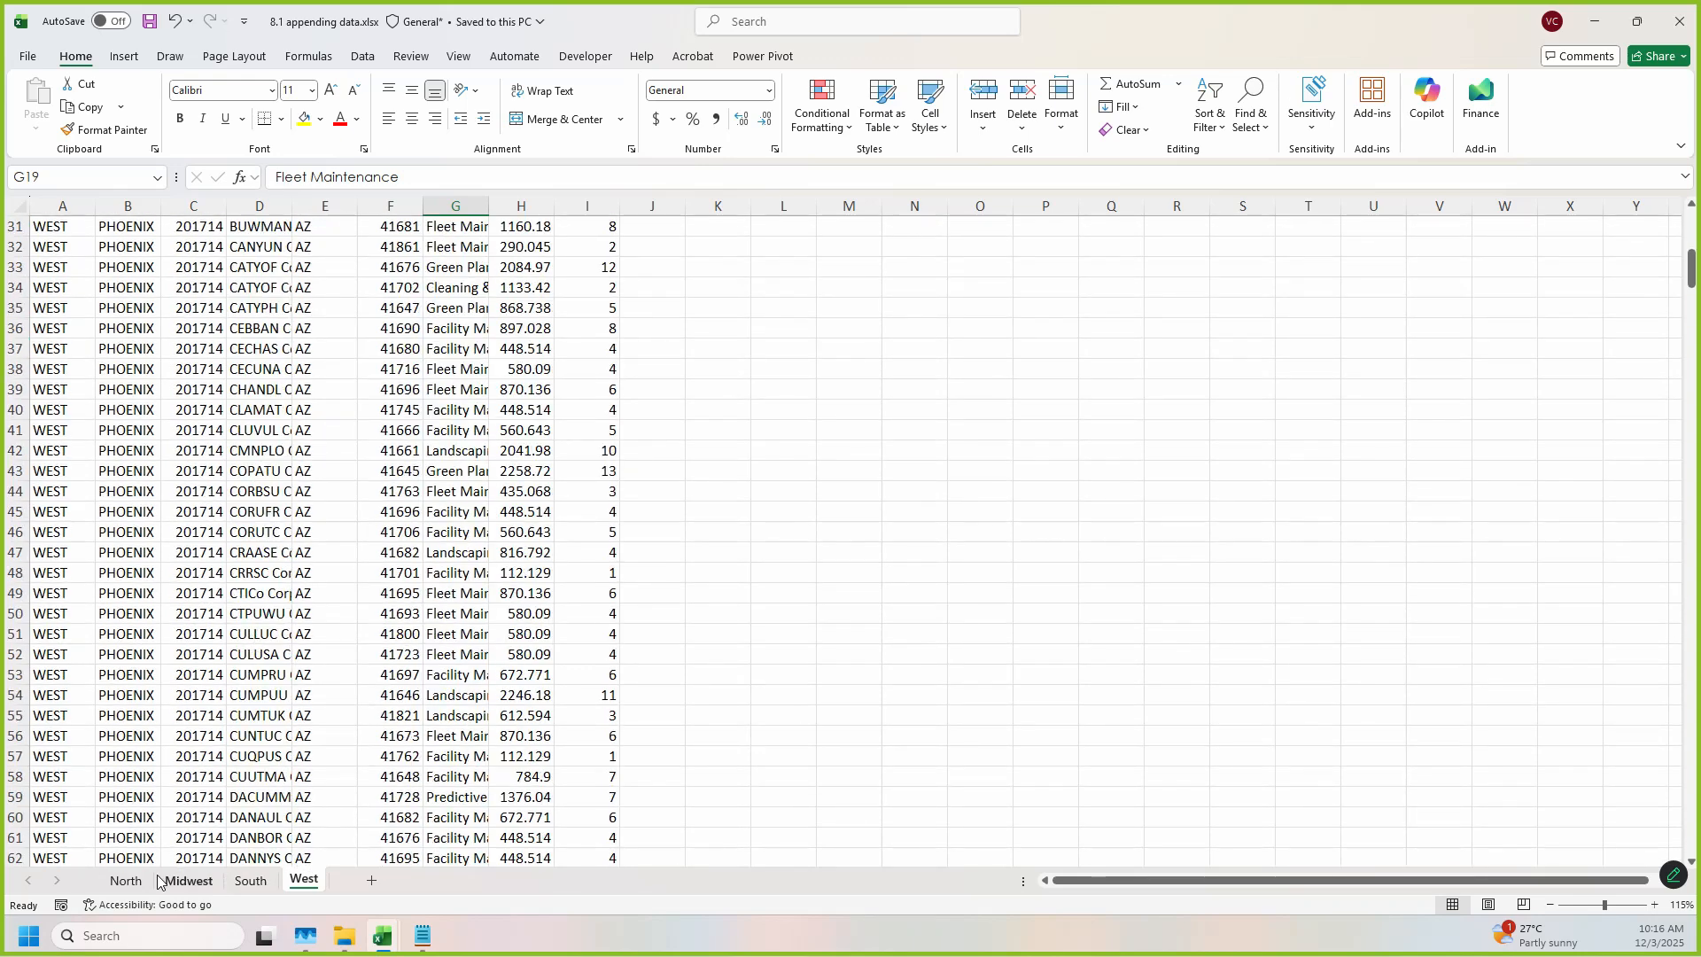
Step: Look through the North, Midwest, South and West sheets, return to North and deselect its cells by selecting F19:F20
{"action": "left_click", "coordinate": [126, 881]}
{"action": "left_click", "coordinate": [189, 881]}
{"action": "left_click", "coordinate": [250, 881]}
{"action": "left_click", "coordinate": [304, 881]}
{"action": "left_click", "coordinate": [251, 881]}
{"action": "left_click", "coordinate": [189, 881]}
{"action": "left_click", "coordinate": [126, 880]}
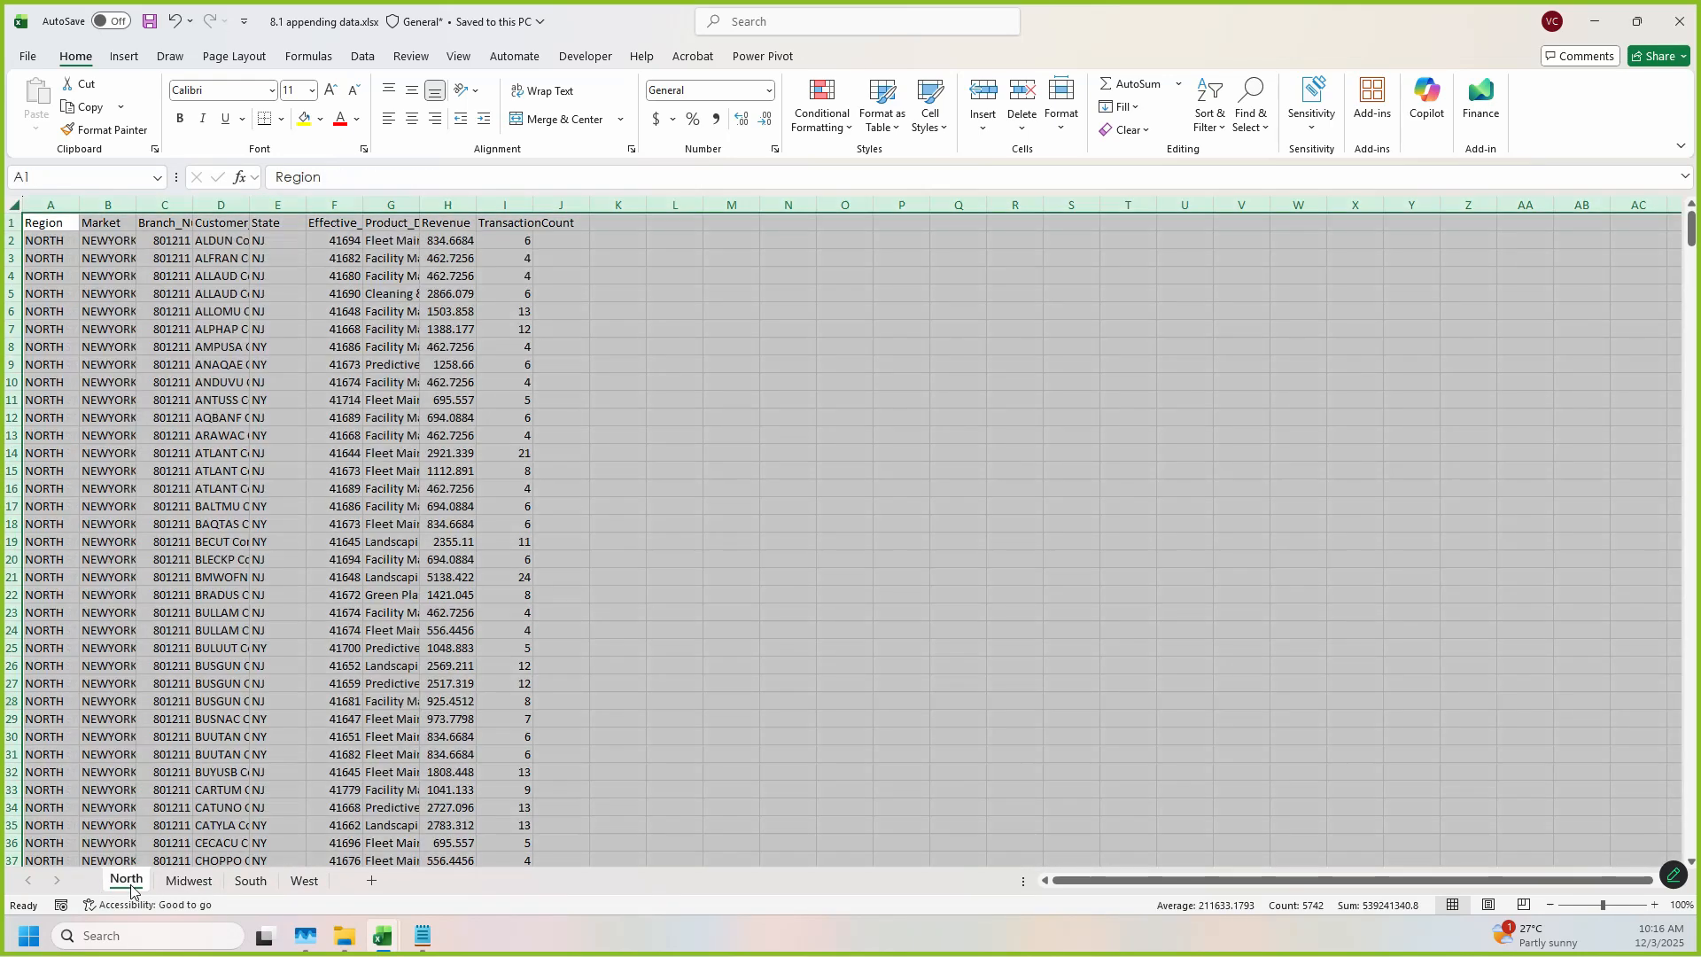
{"action": "left_click_drag", "start_coordinate": [341, 542], "coordinate": [344, 559]}
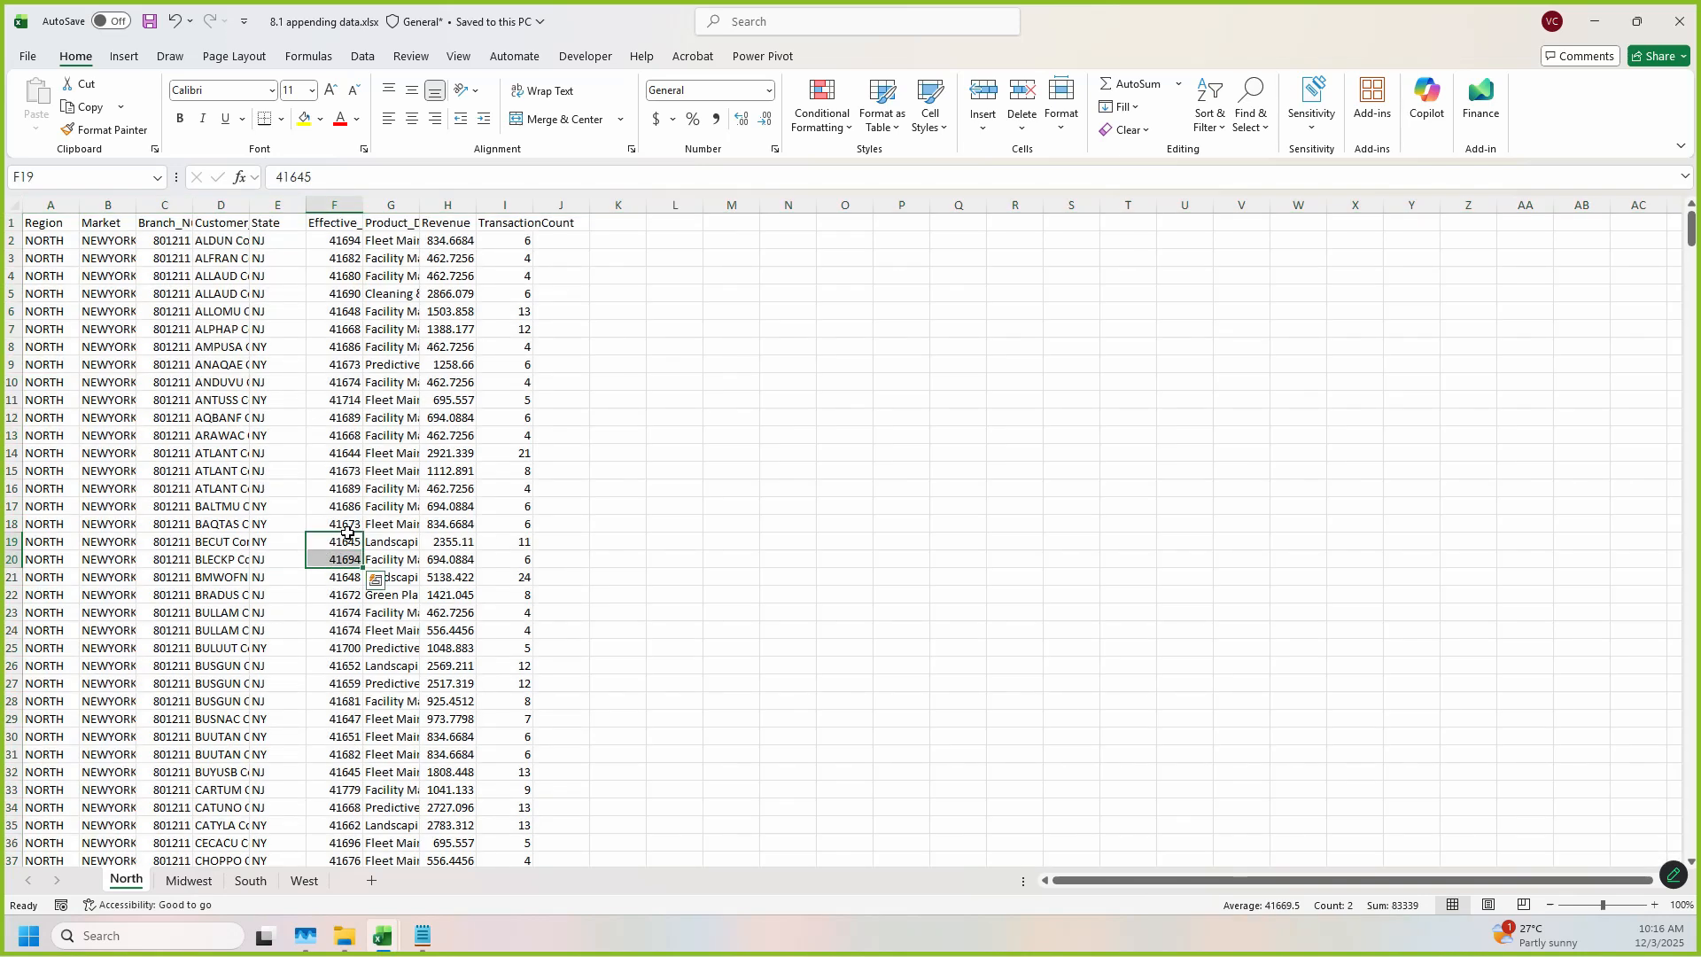
Step: Switch to notes.txt in Notepad and add the line "range" below "Excel 8.1>PQ>Excel 8"
{"action": "left_click", "coordinate": [423, 936]}
{"action": "left_click", "coordinate": [721, 601]}
{"action": "left_click", "coordinate": [723, 603]}
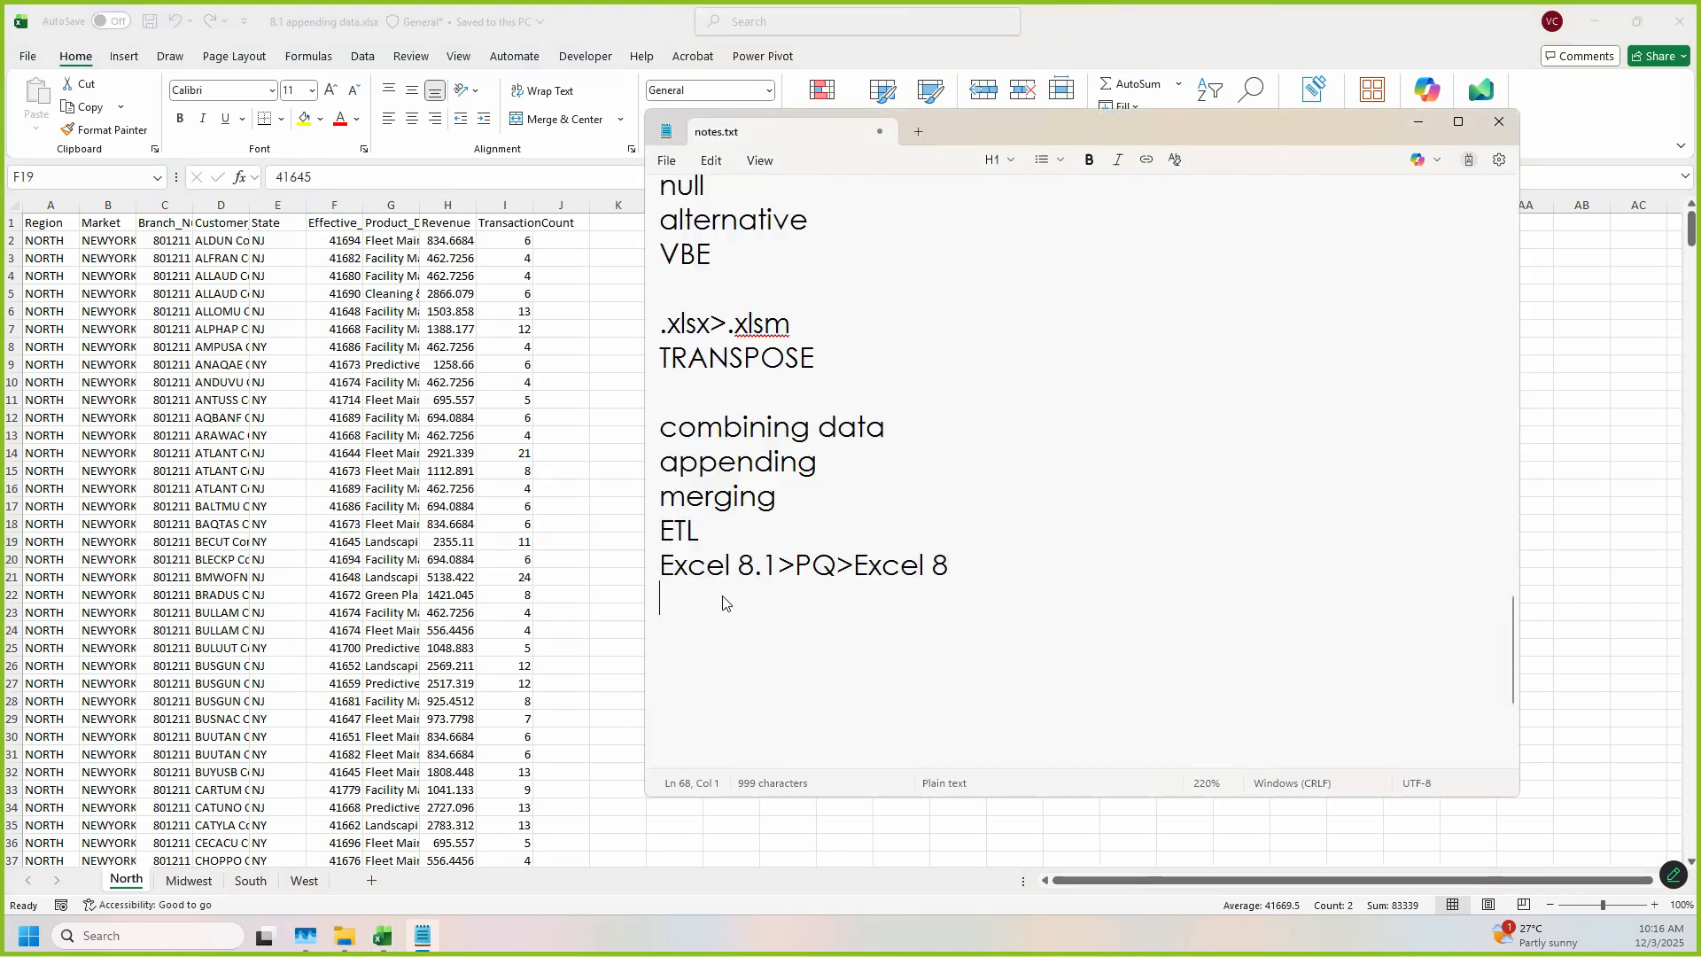
{"action": "type", "text": "range"}
Step: Switch to Excel, select the North sheet's whole data range from A1, and examine its last cell I638
{"action": "key", "text": "alt+Tab"}
{"action": "left_click", "coordinate": [61, 229]}
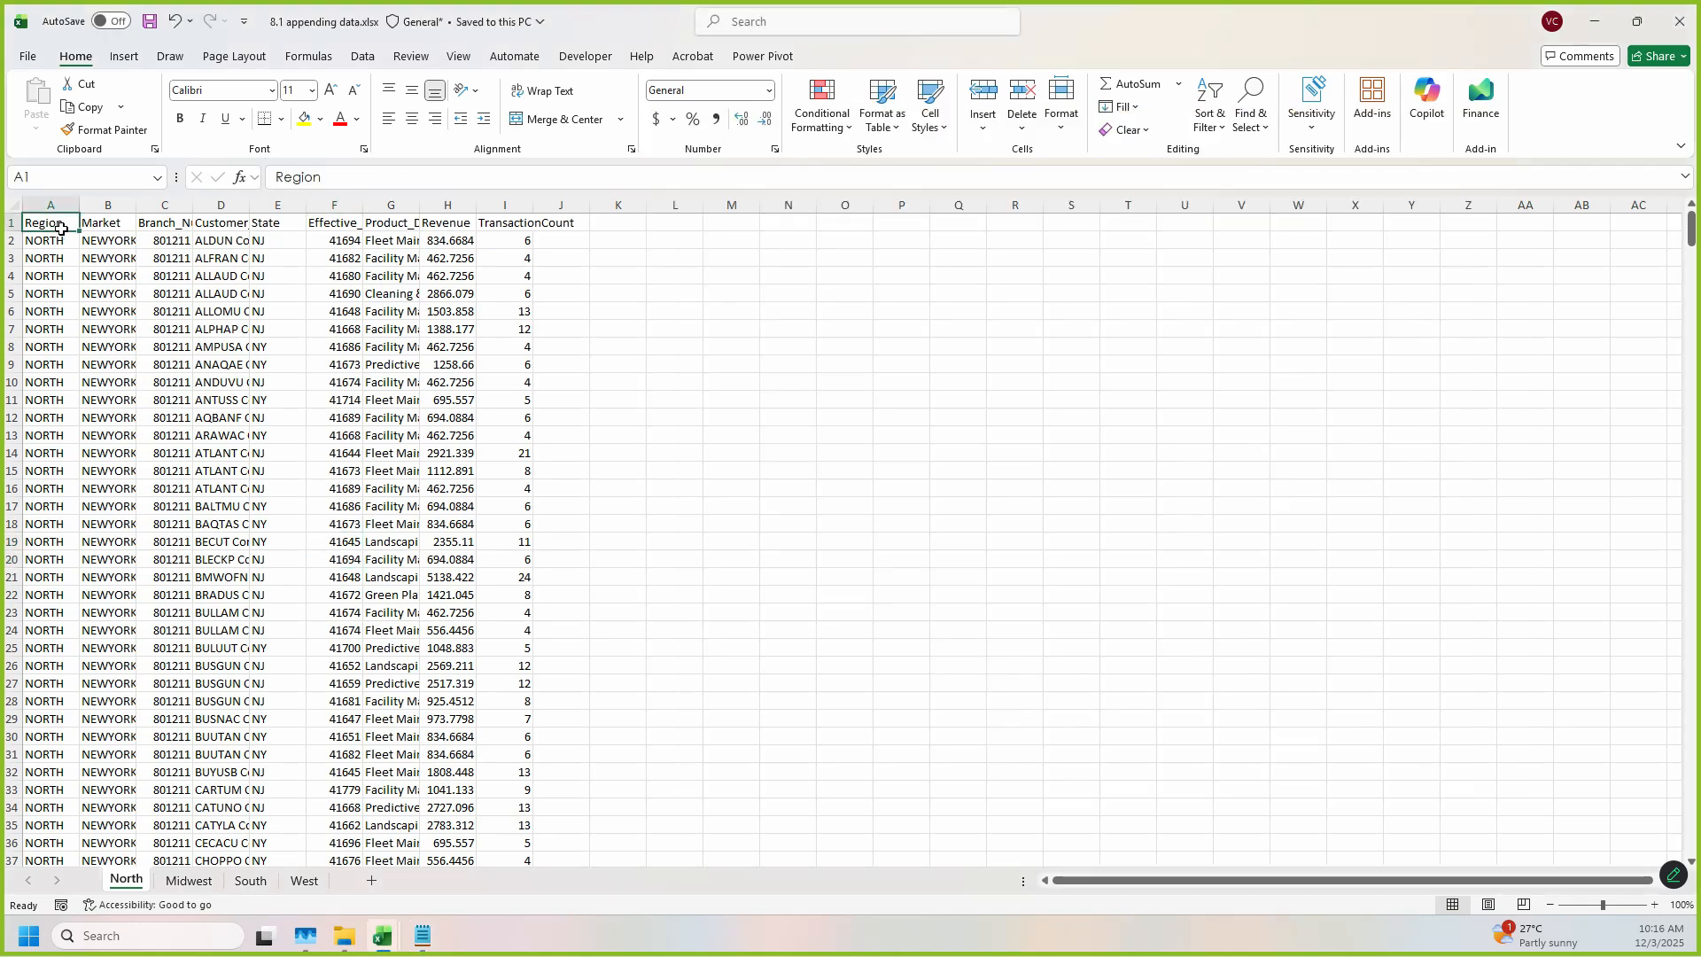
{"action": "key", "text": "ctrl+shift+Down"}
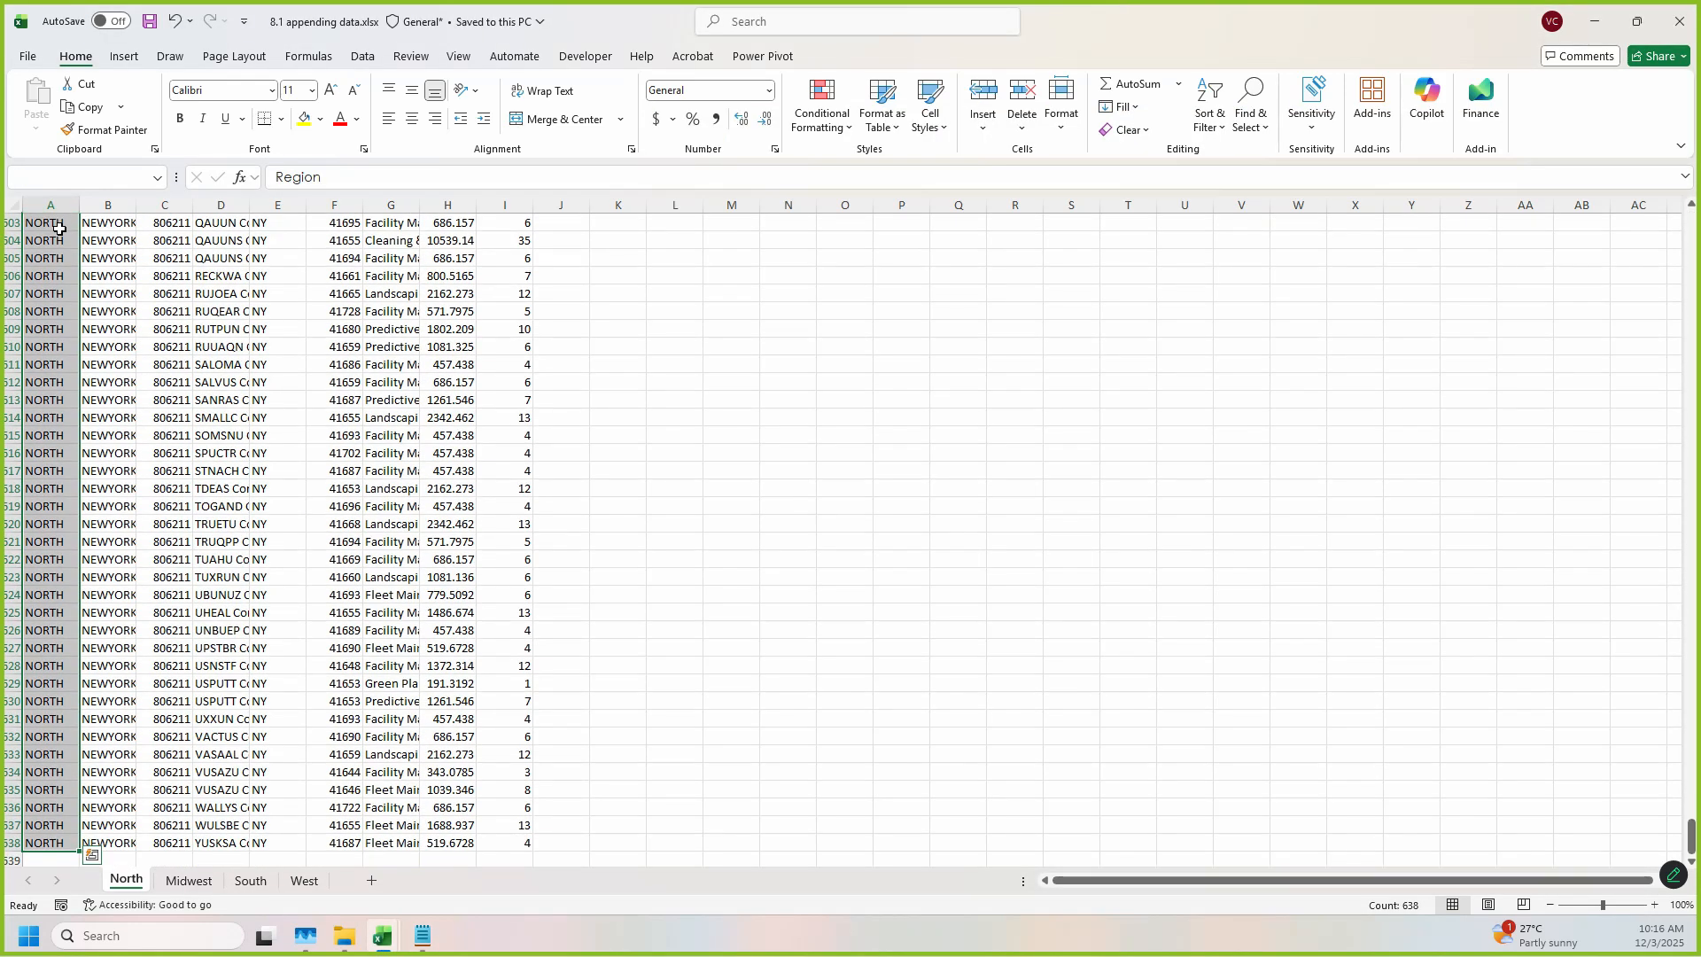
{"action": "key", "text": "ctrl+shift+Right"}
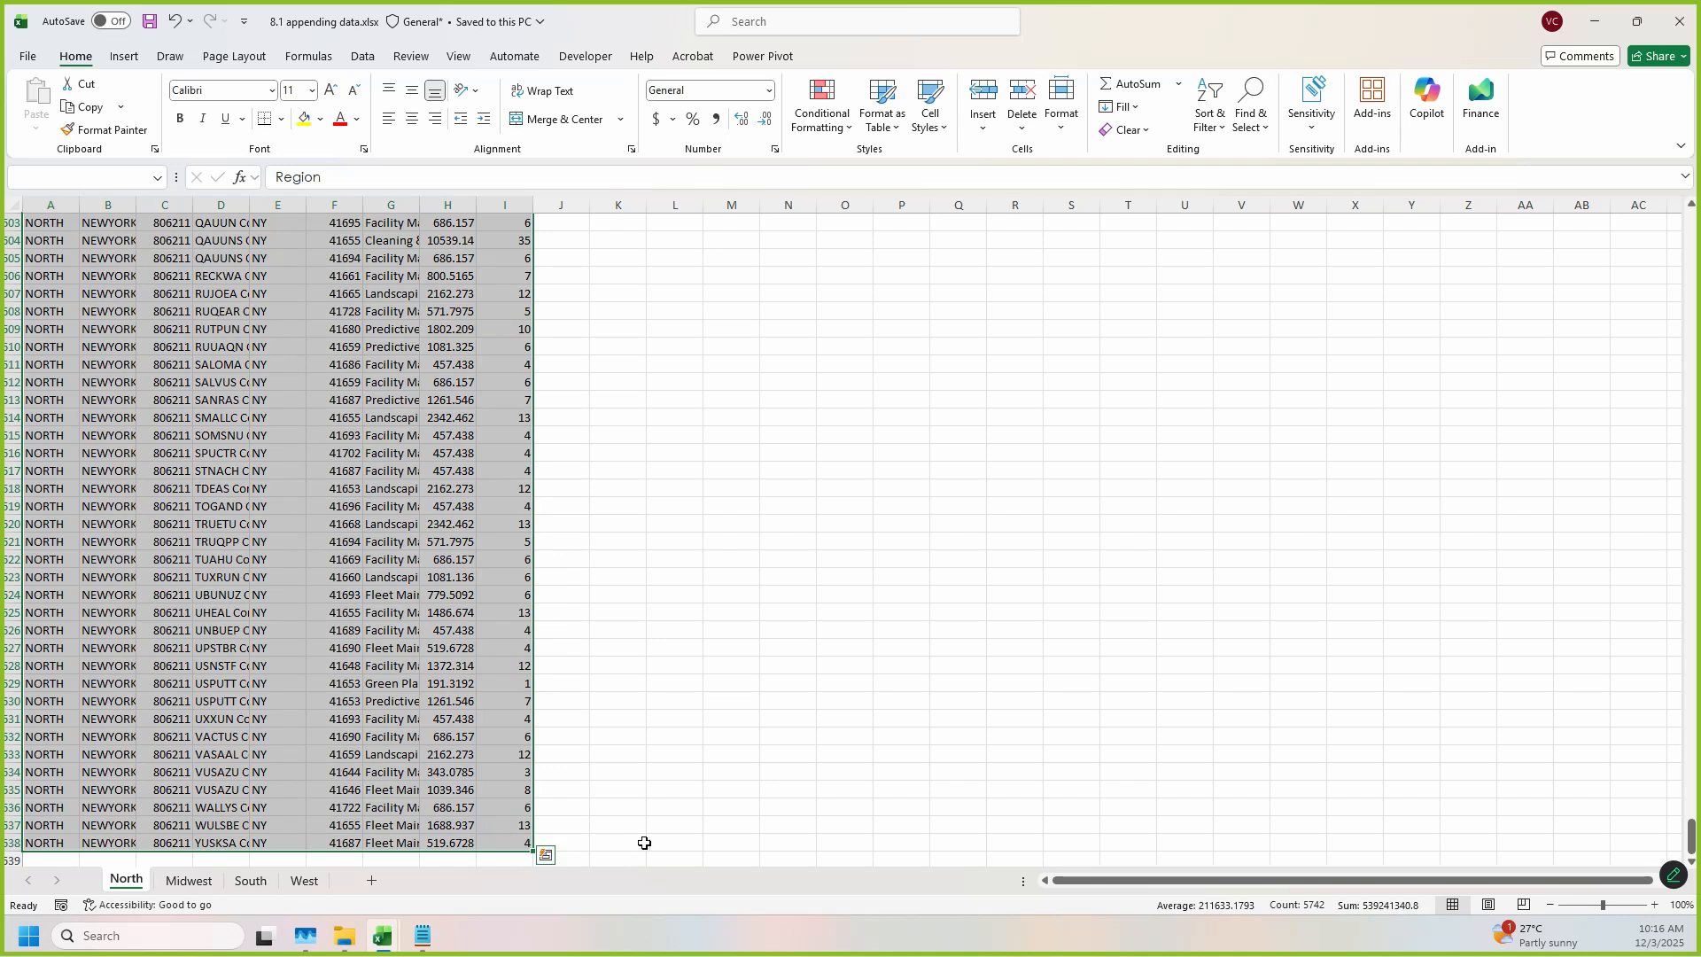
{"action": "left_click", "coordinate": [521, 839]}
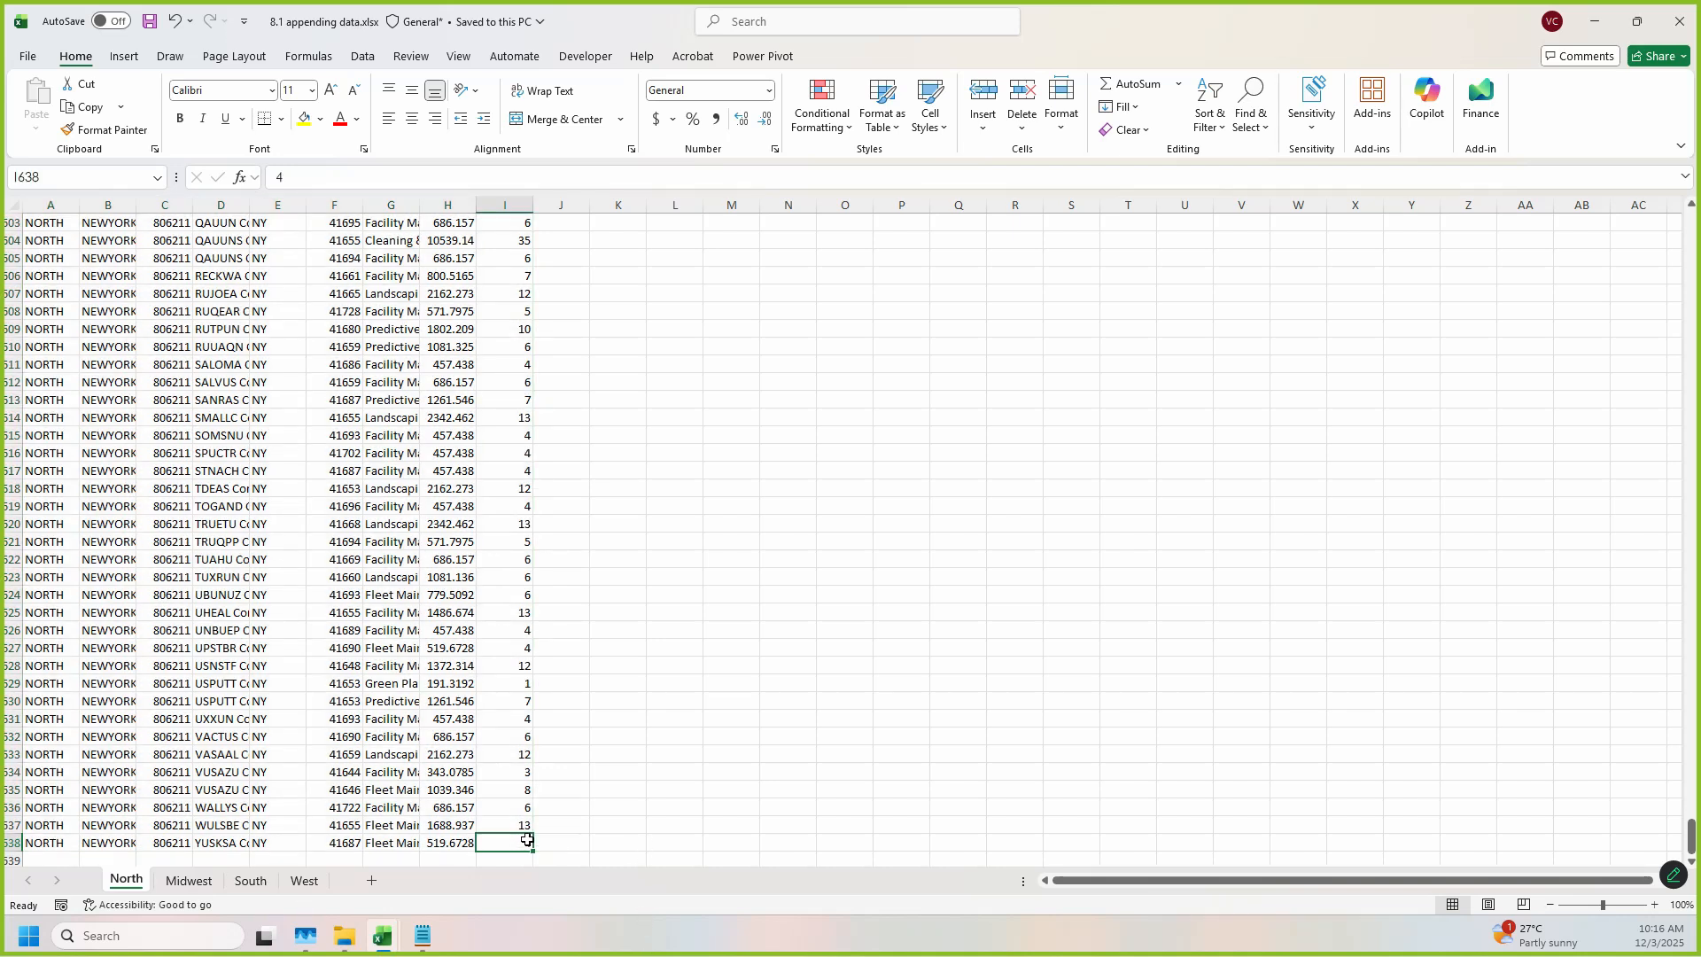
{"action": "scroll", "coordinate": [527, 839], "scroll_direction": "down", "scroll_amount": 2}
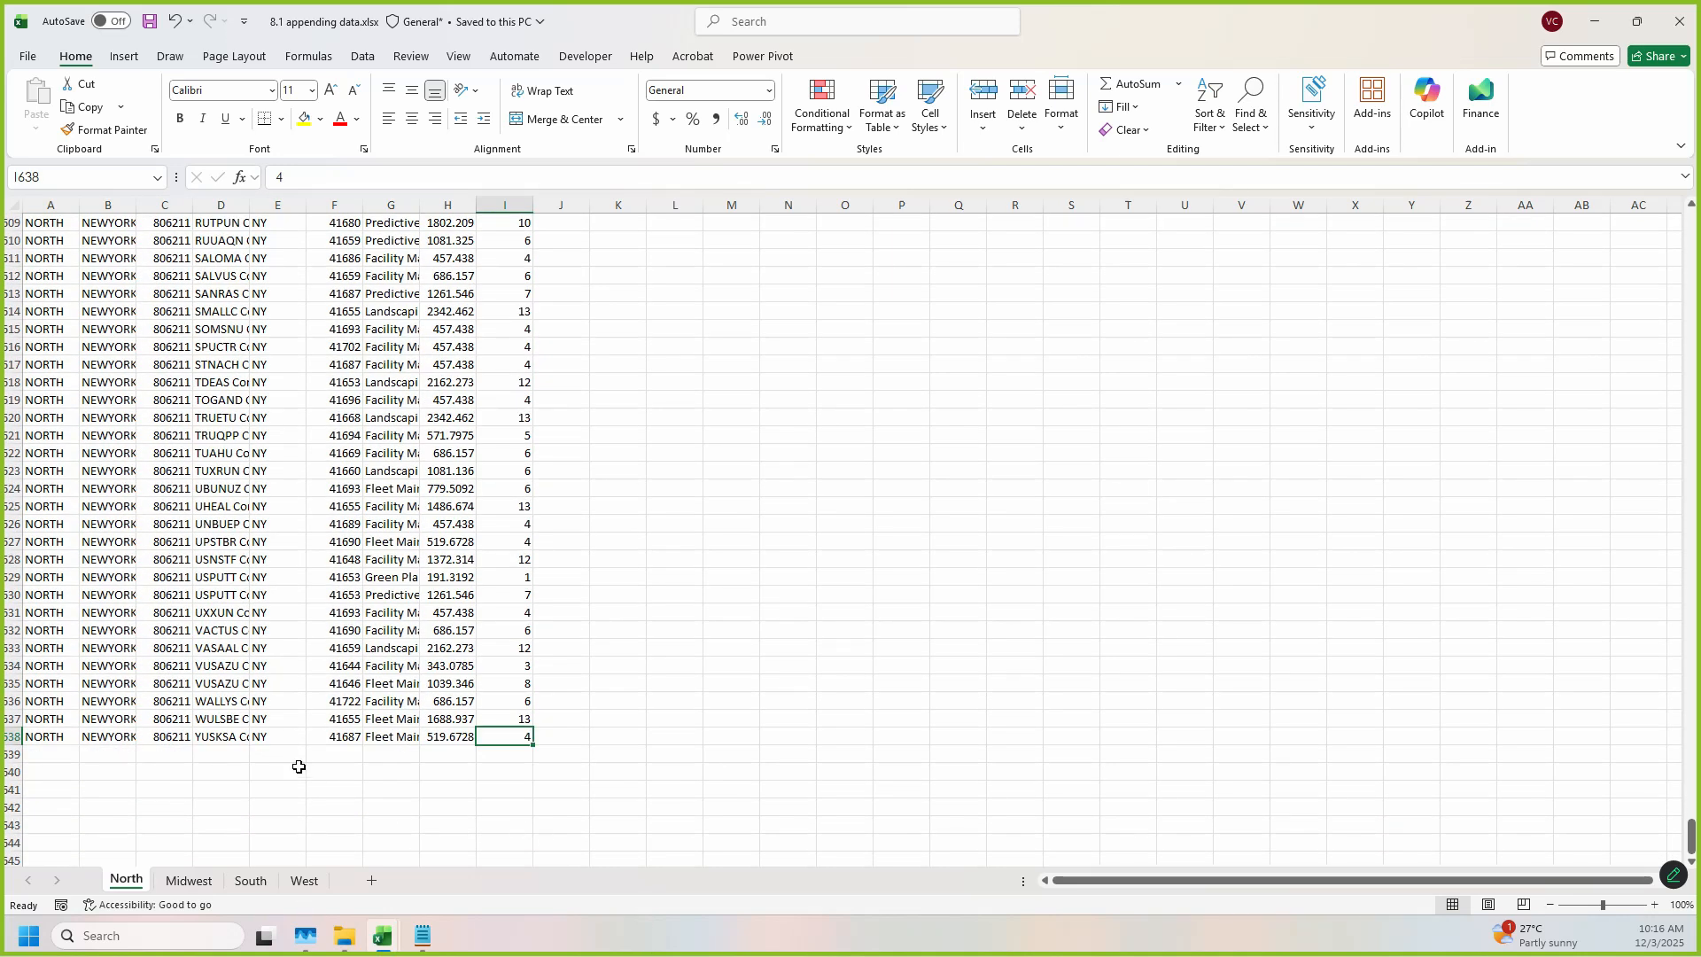
Step: Switch to notes.txt in Notepad, add the line "Table" below "range", save the file, and highlight the new word
{"action": "mouse_move", "coordinate": [397, 921]}
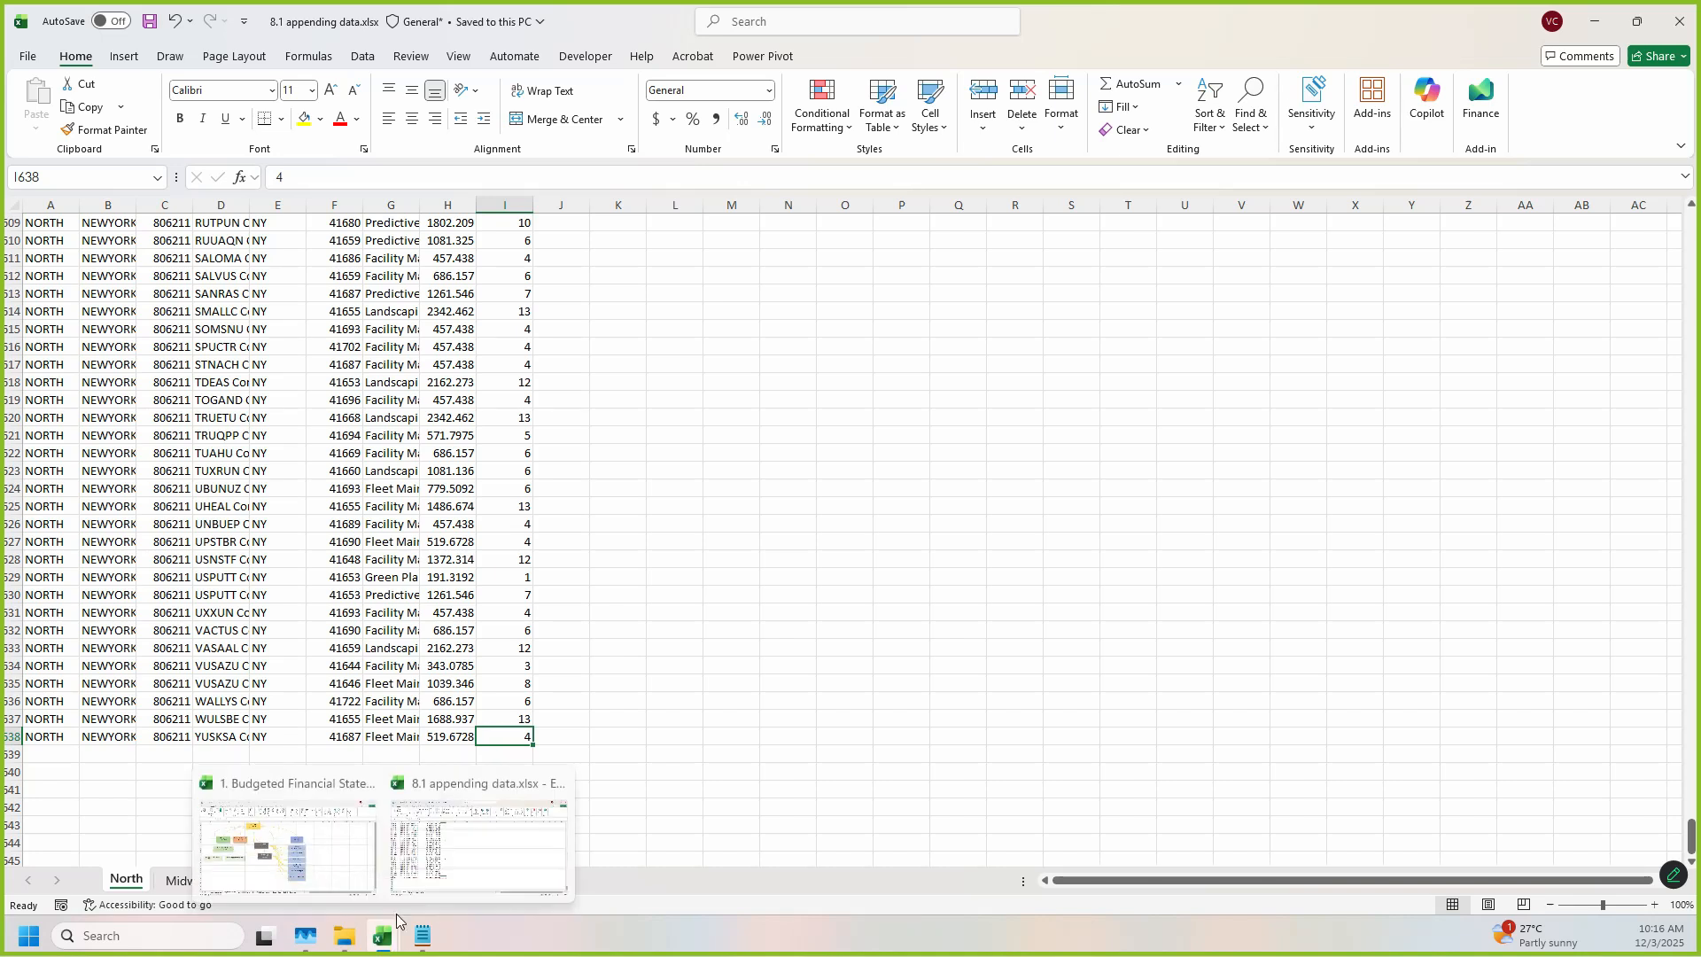
{"action": "left_click", "coordinate": [416, 935]}
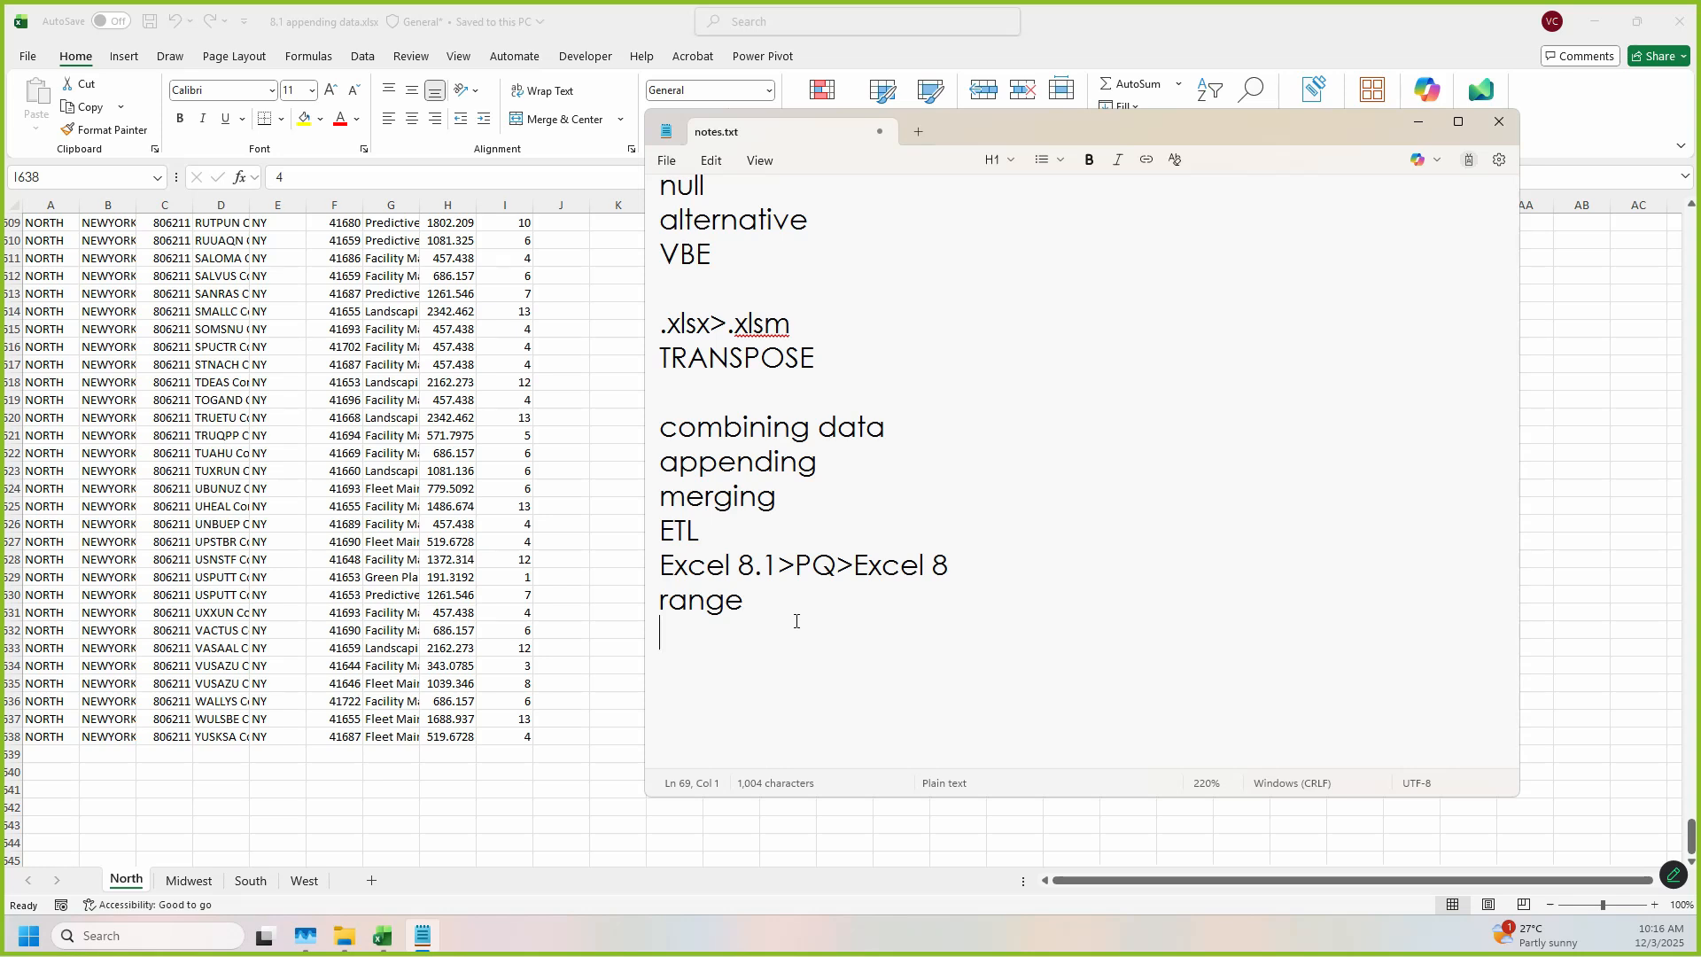
{"action": "type", "text": "Table"}
{"action": "left_click_drag", "start_coordinate": [758, 654], "coordinate": [651, 643]}
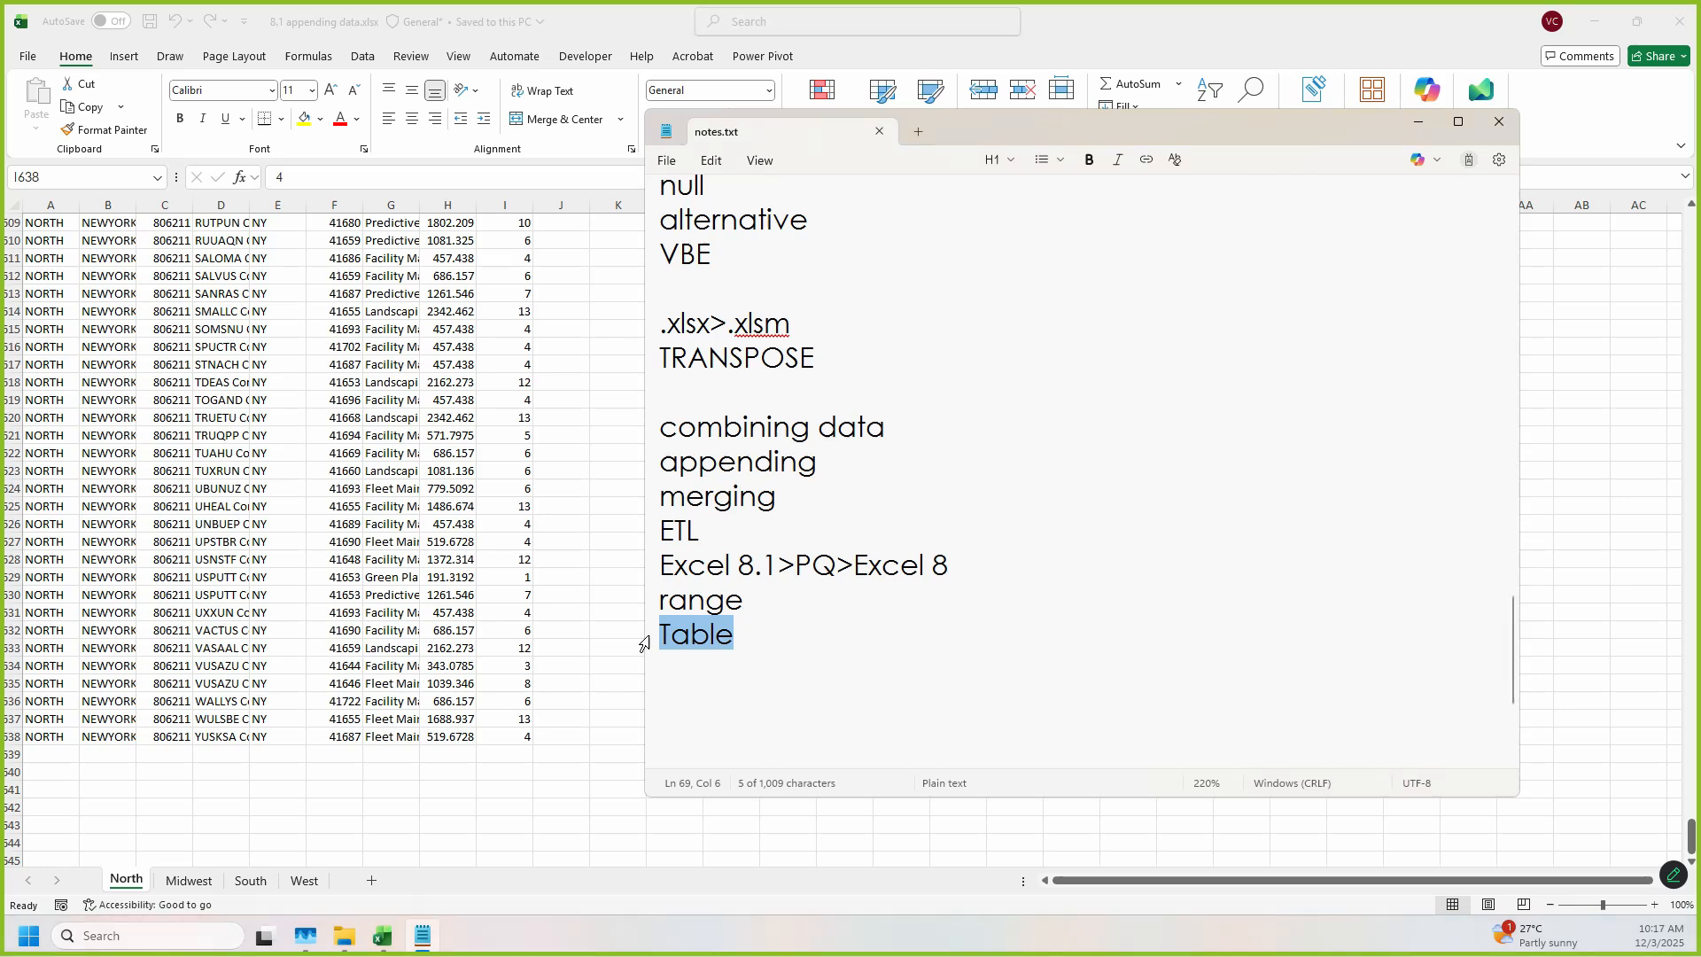
Step: Highlight the words "range" and "Table" in the notes to compare the two terms
{"action": "left_click", "coordinate": [745, 601]}
{"action": "left_click_drag", "start_coordinate": [745, 601], "coordinate": [668, 602]}
{"action": "double_click", "coordinate": [717, 633]}
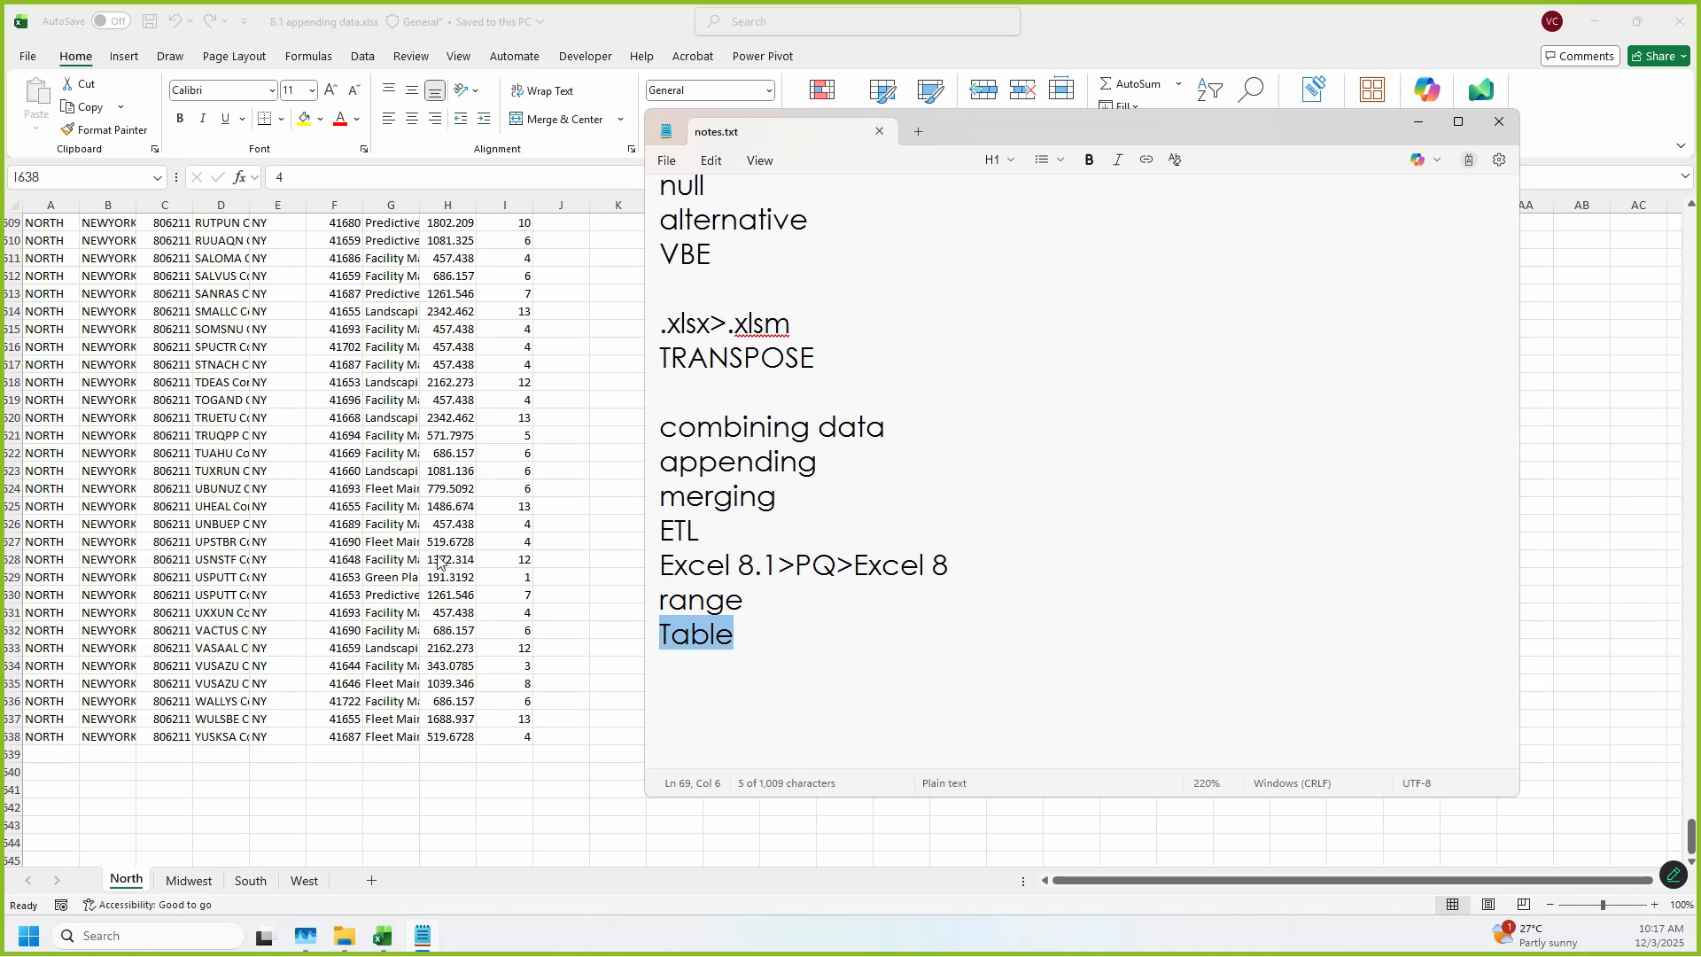
{"action": "left_click", "coordinate": [840, 617]}
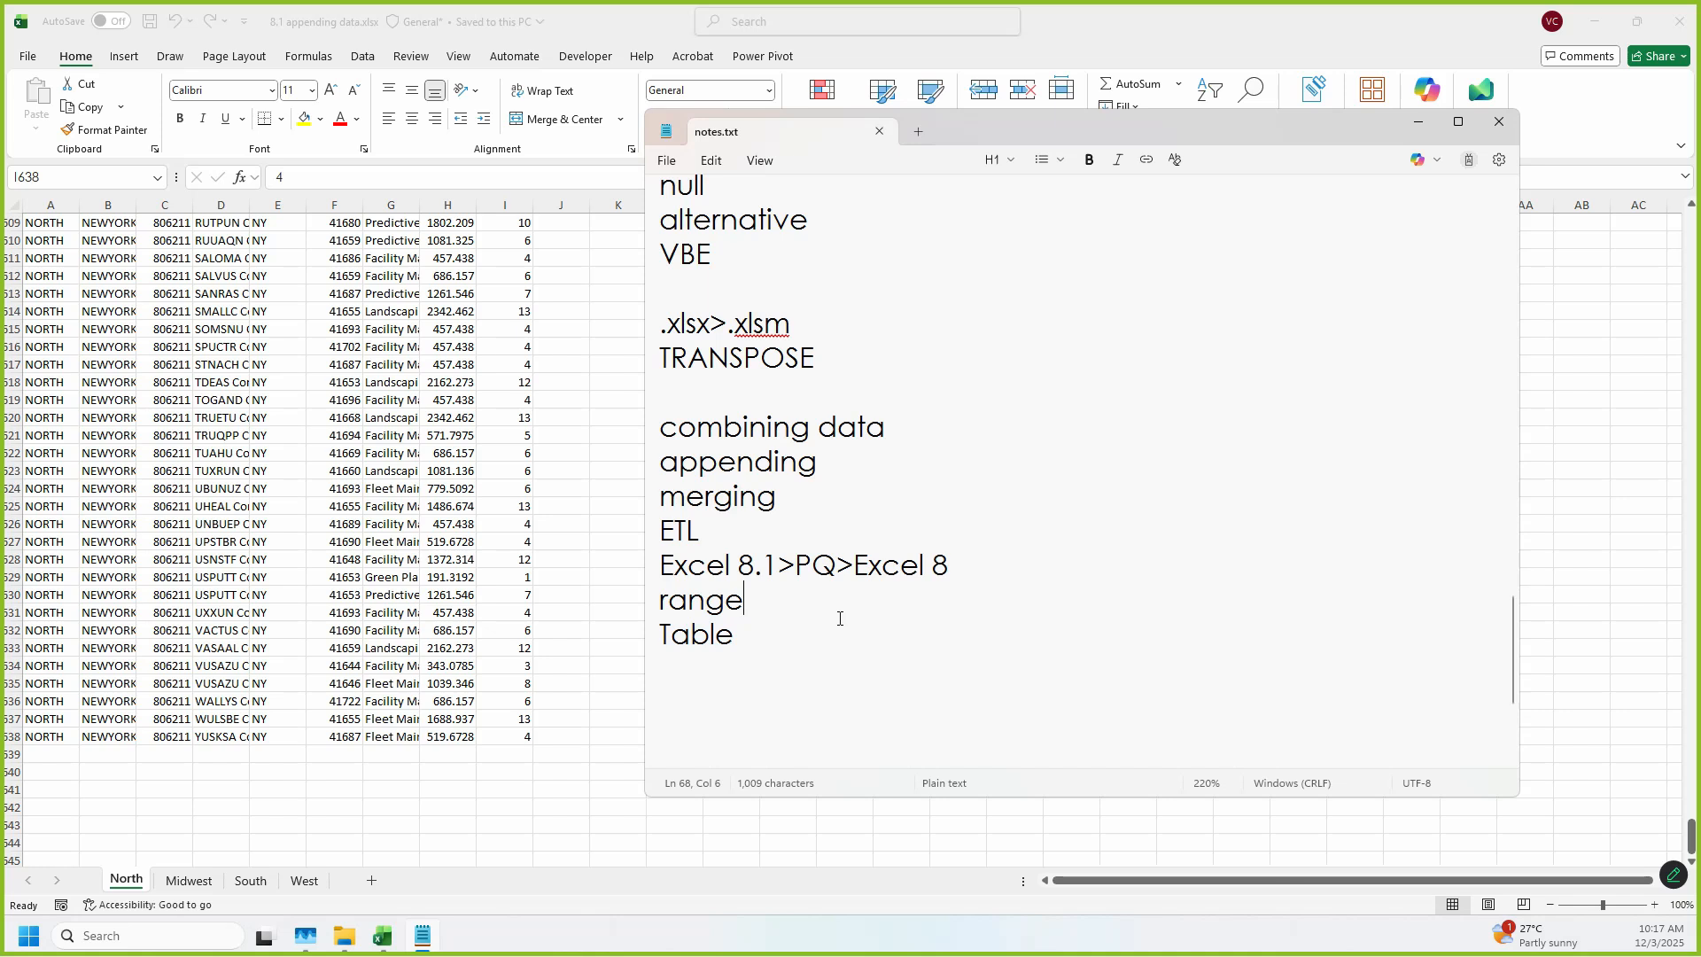
{"action": "scroll", "coordinate": [818, 680], "scroll_direction": "down", "scroll_amount": 3}
Step: Move the open Excel workbooks out of the way and open 8. Power Query- Appending Data.xlsx from File Explorer
{"action": "key", "text": "alt+Tab"}
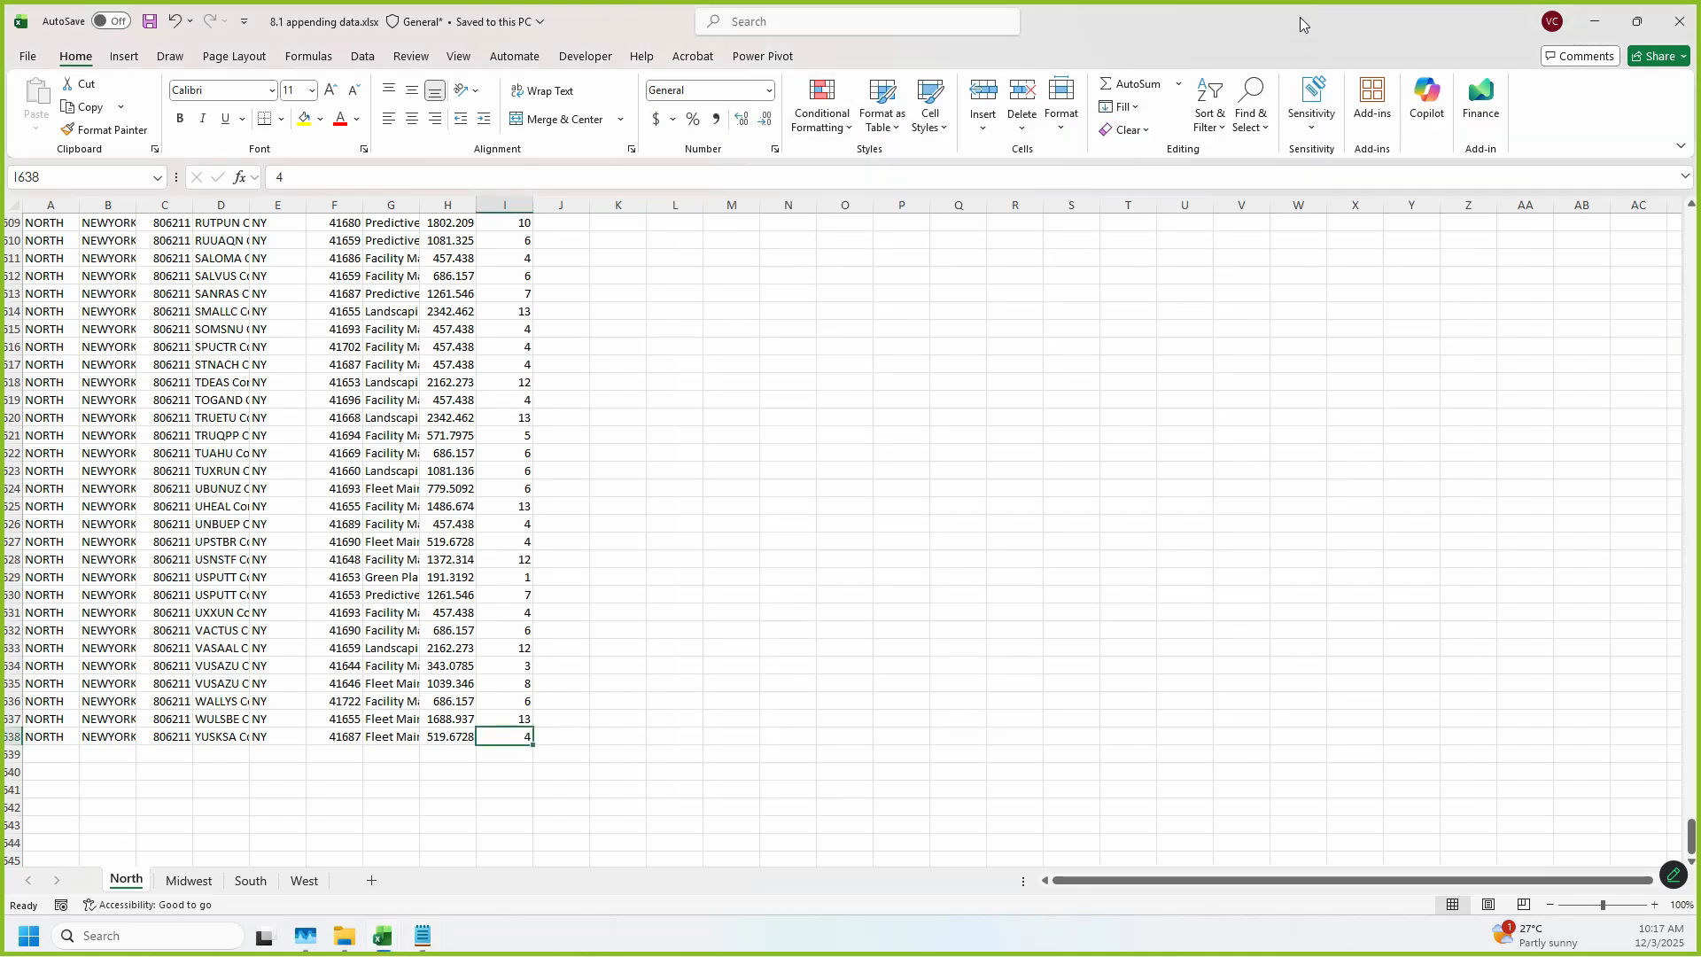
{"action": "left_click_drag", "start_coordinate": [1302, 22], "coordinate": [1193, 145]}
{"action": "left_click", "coordinate": [1560, 148]}
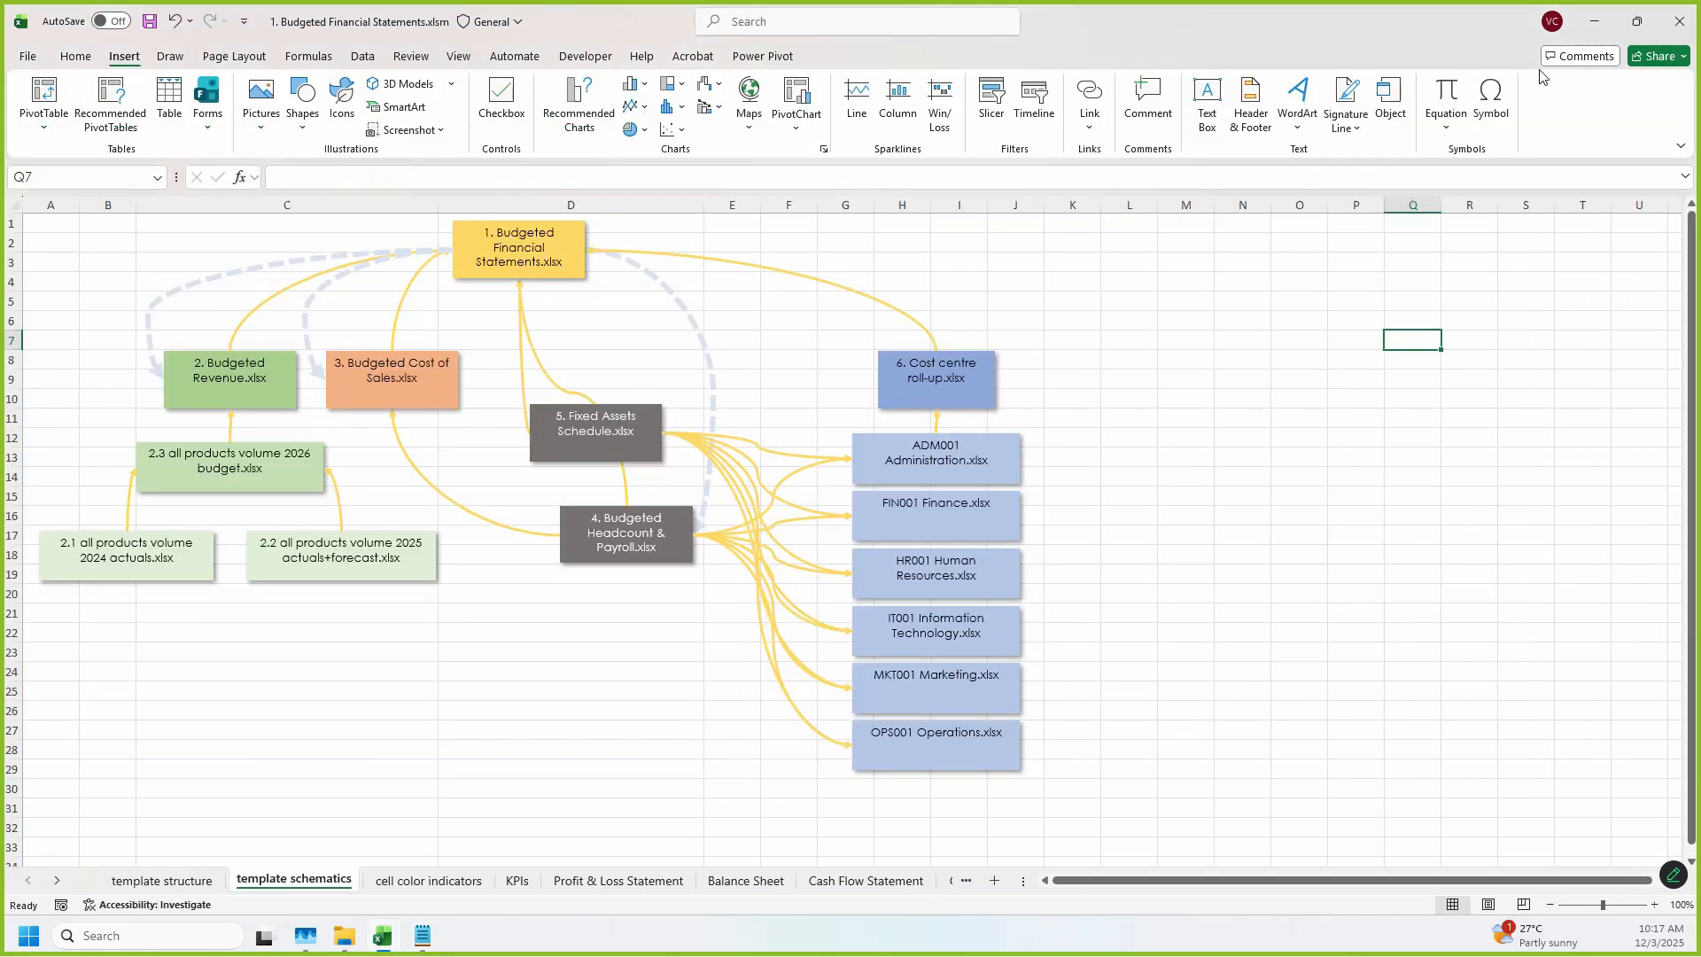
{"action": "left_click", "coordinate": [1594, 21]}
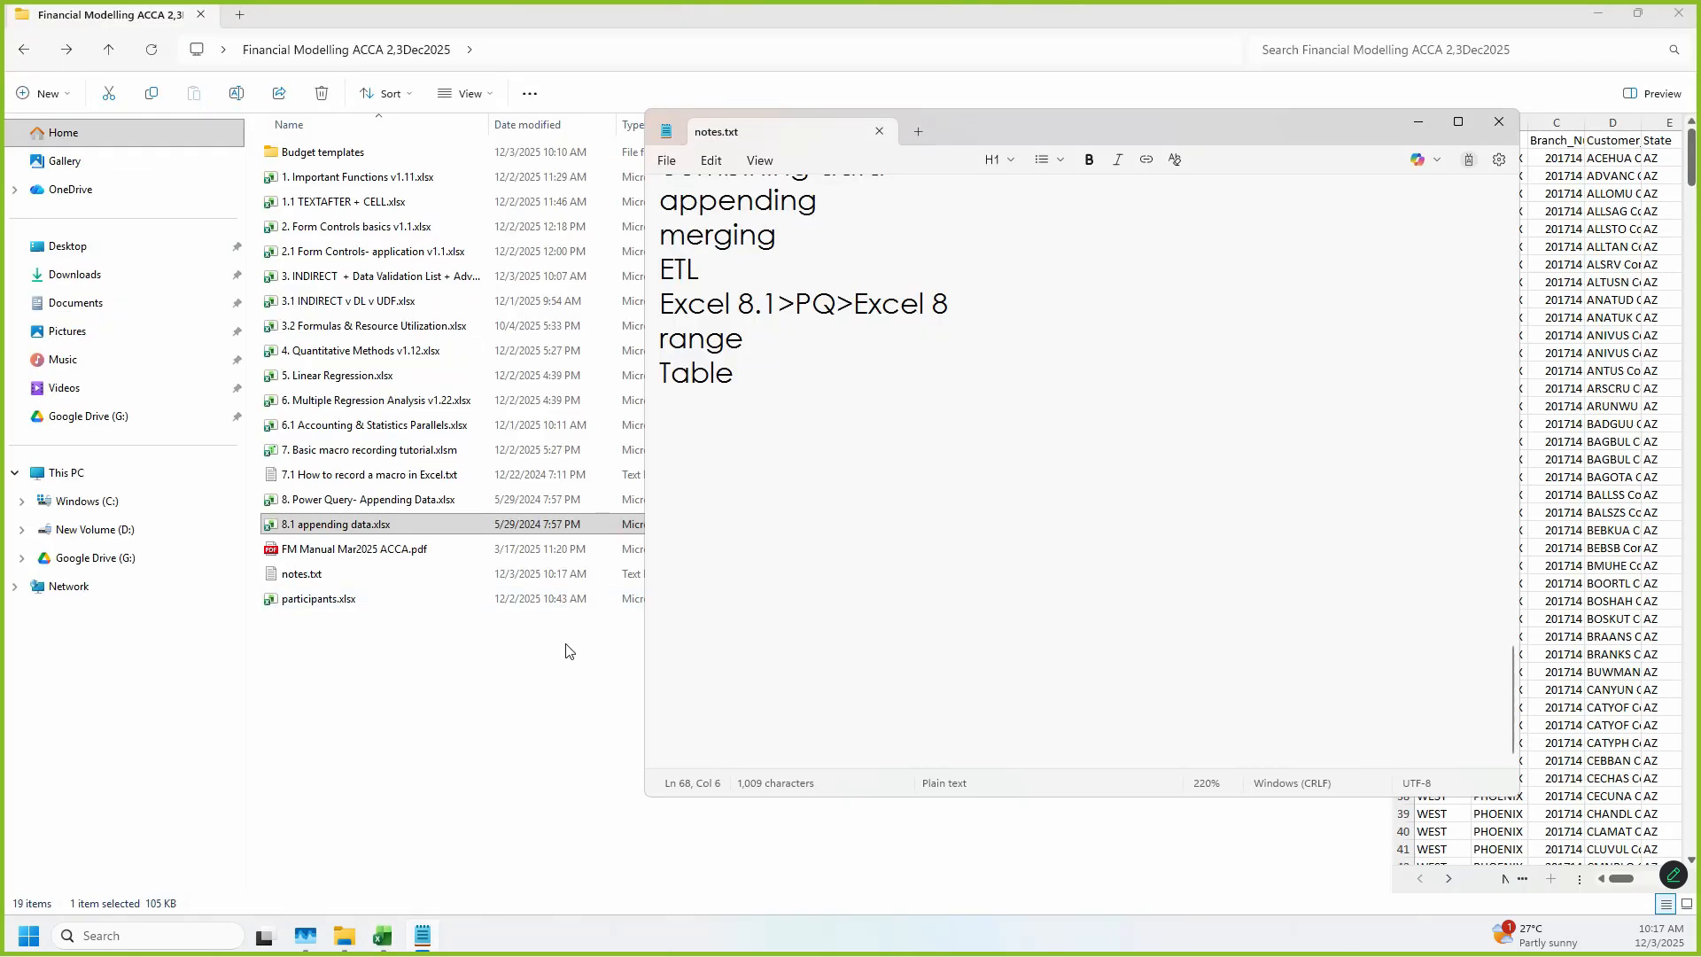
{"action": "double_click", "coordinate": [314, 499]}
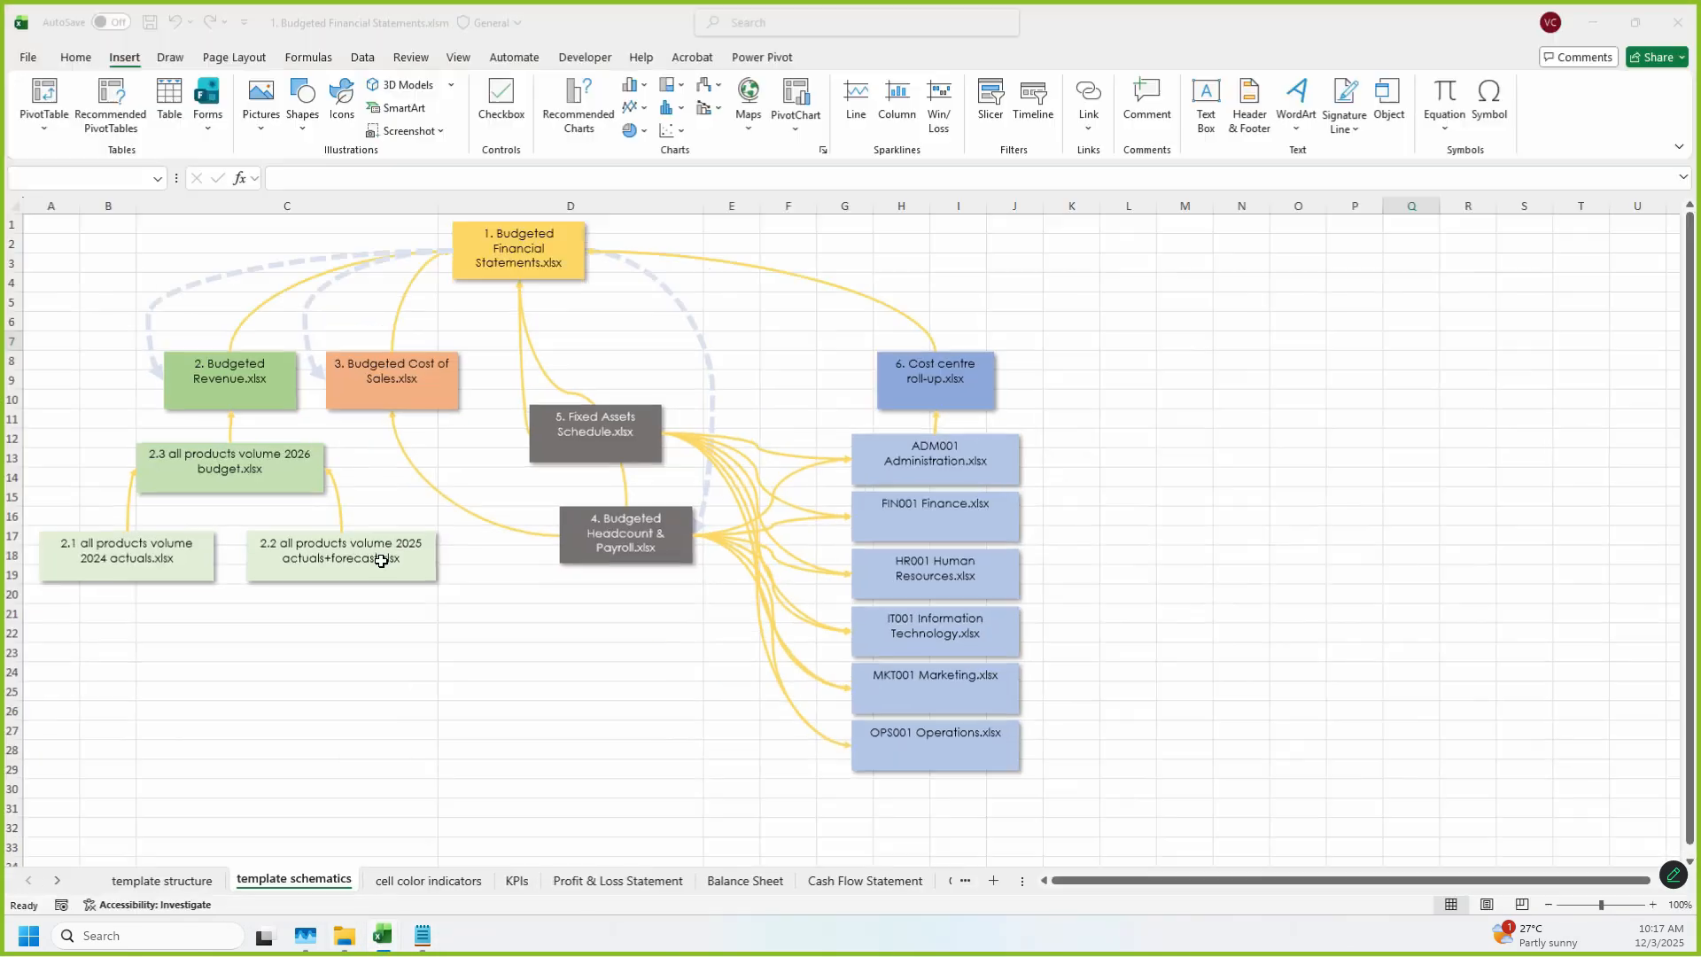
Step: Read the Preface and Brief instructions sheets of the Power Query workbook and return to Preface
{"action": "left_click", "coordinate": [182, 882]}
{"action": "left_click", "coordinate": [134, 885]}
{"action": "left_click", "coordinate": [179, 883]}
{"action": "left_click", "coordinate": [144, 884]}
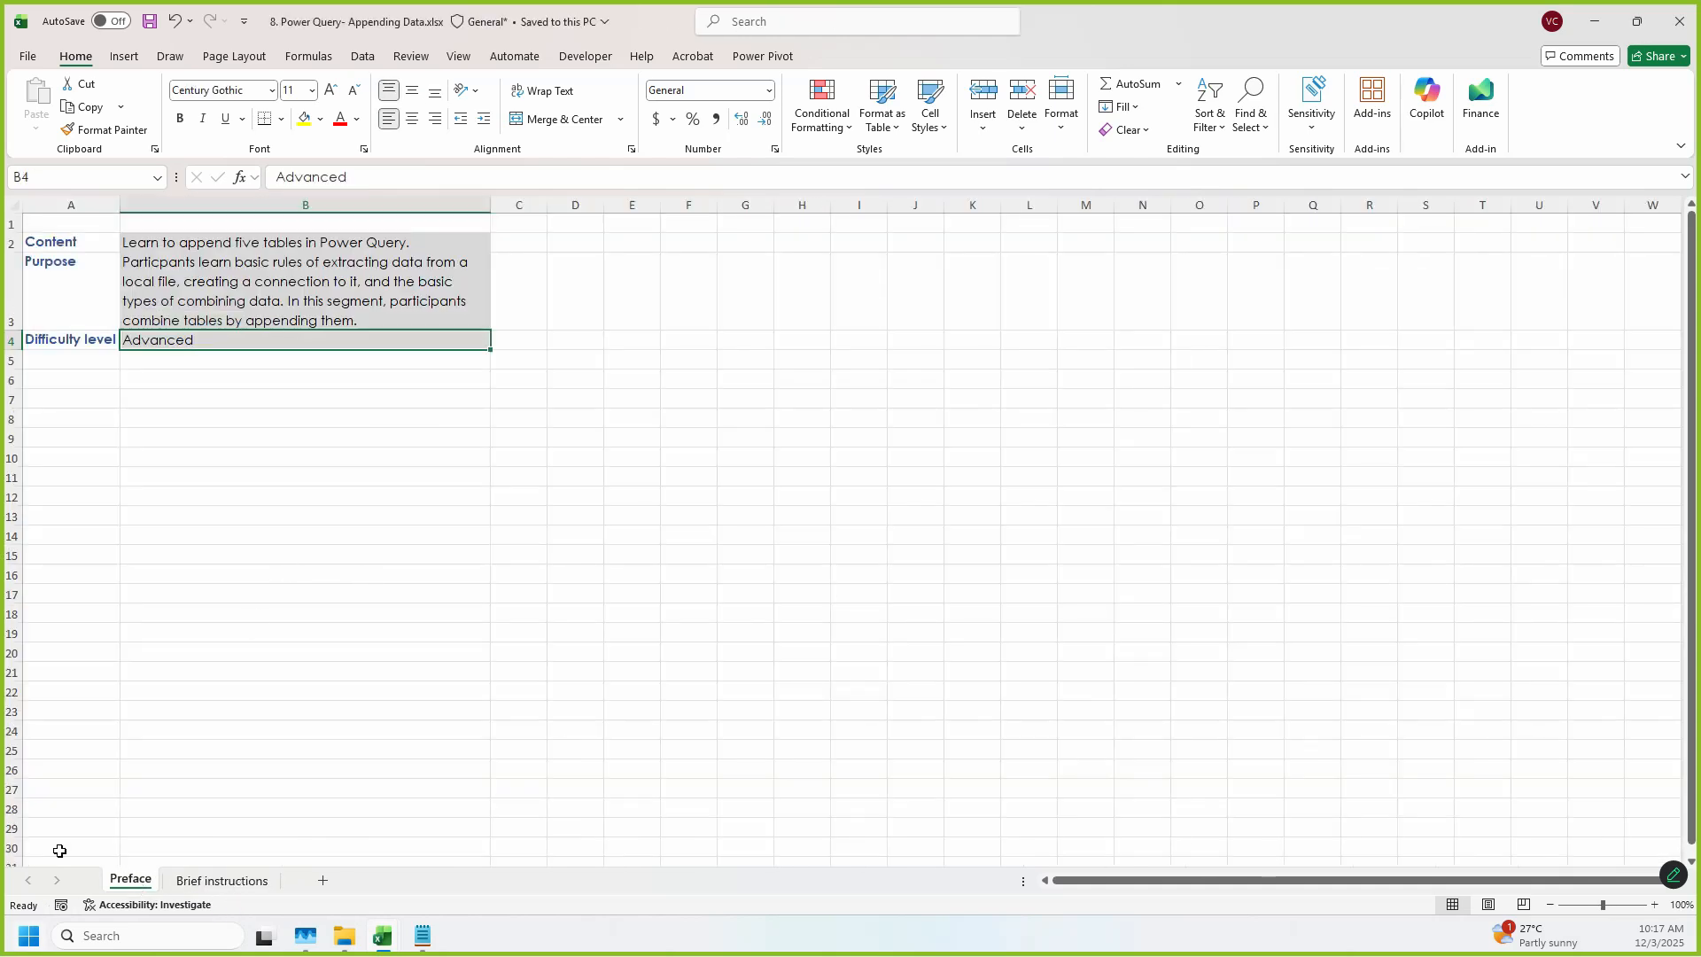
{"action": "left_click", "coordinate": [222, 881]}
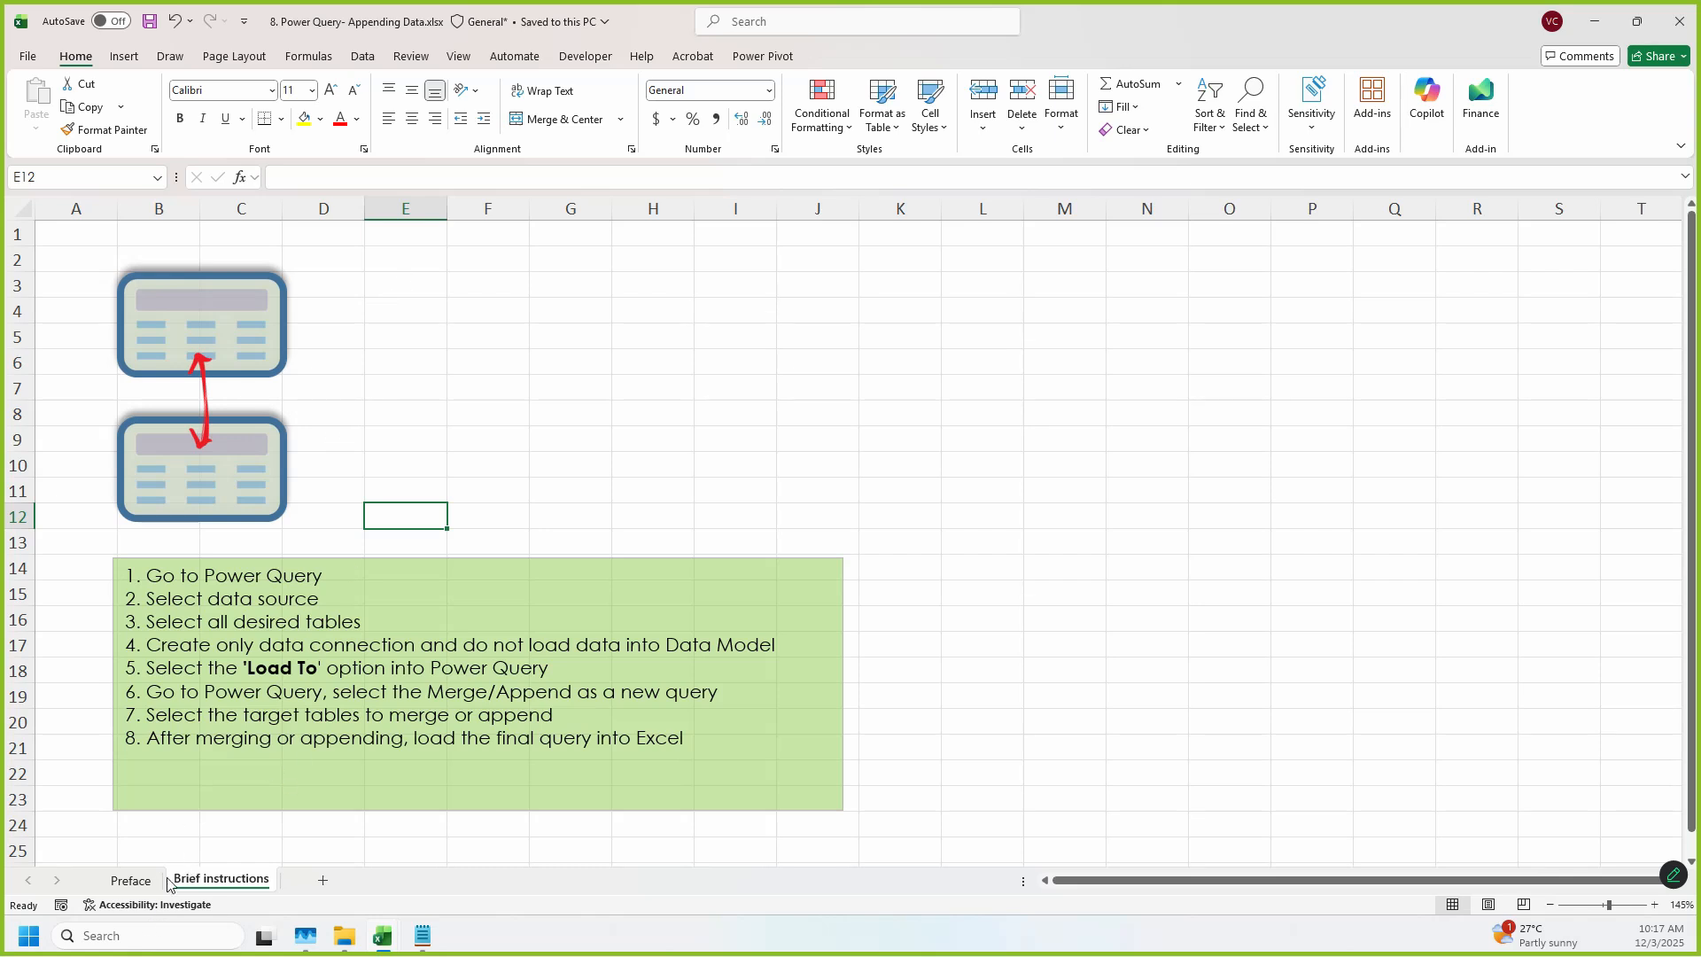
{"action": "left_click", "coordinate": [131, 880]}
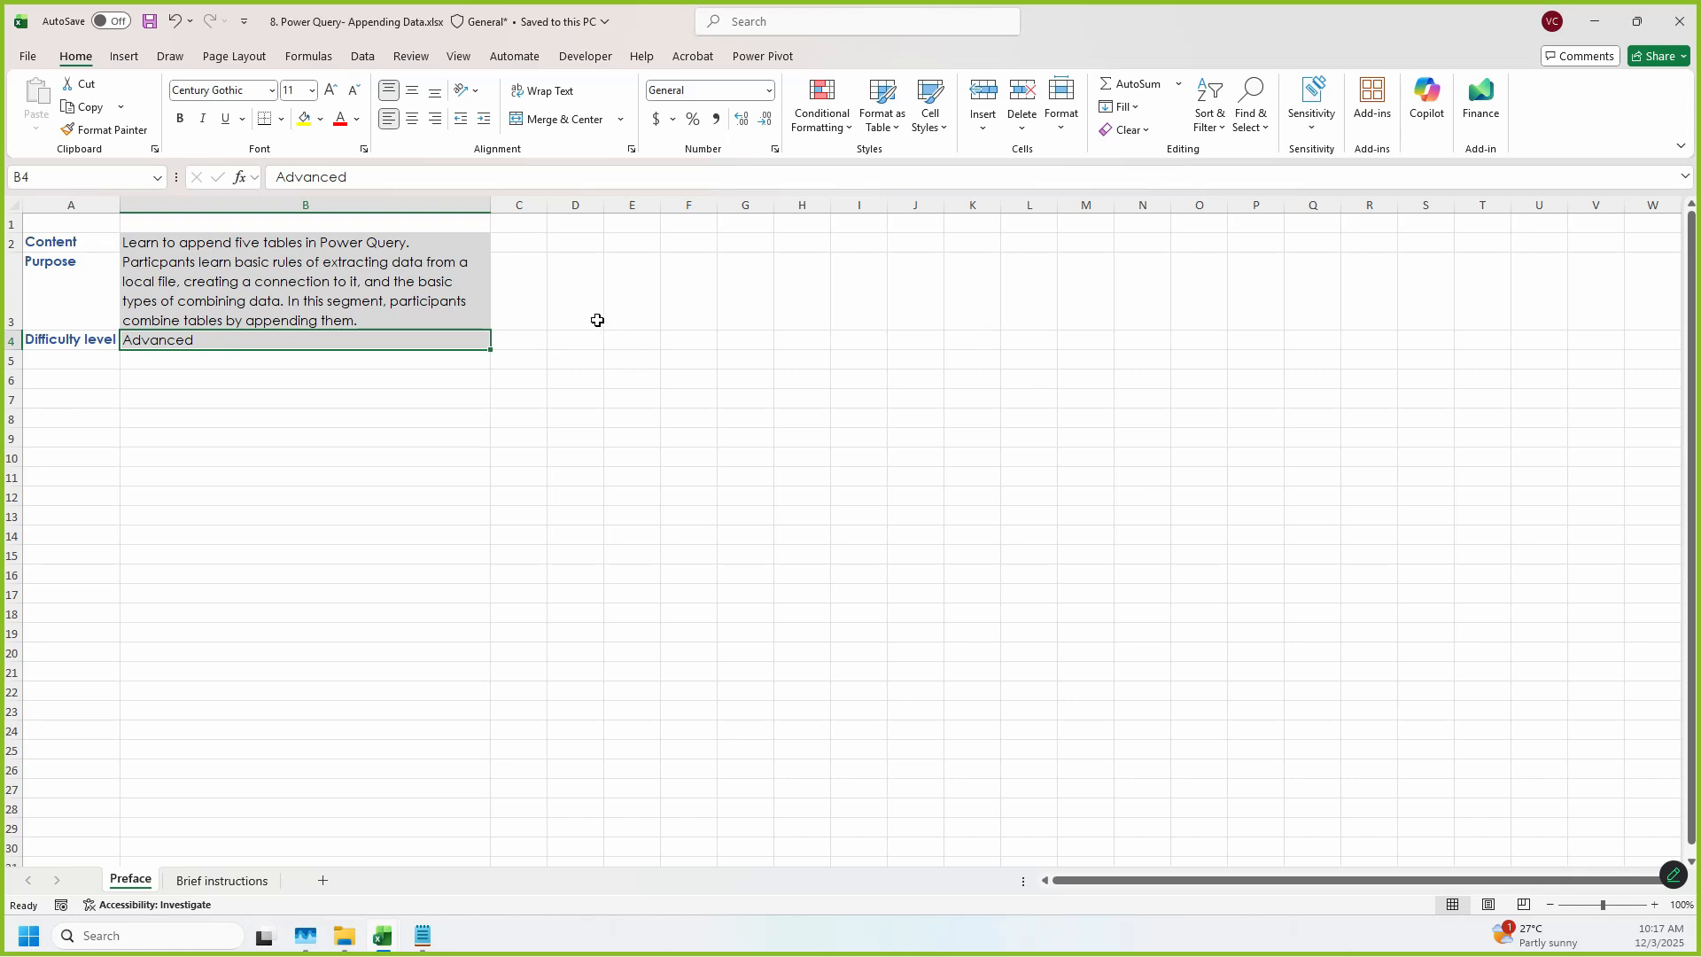
Step: Examine the Get & Transform Data commands on the Data ribbon, focusing on Get Data
{"action": "left_click", "coordinate": [364, 57]}
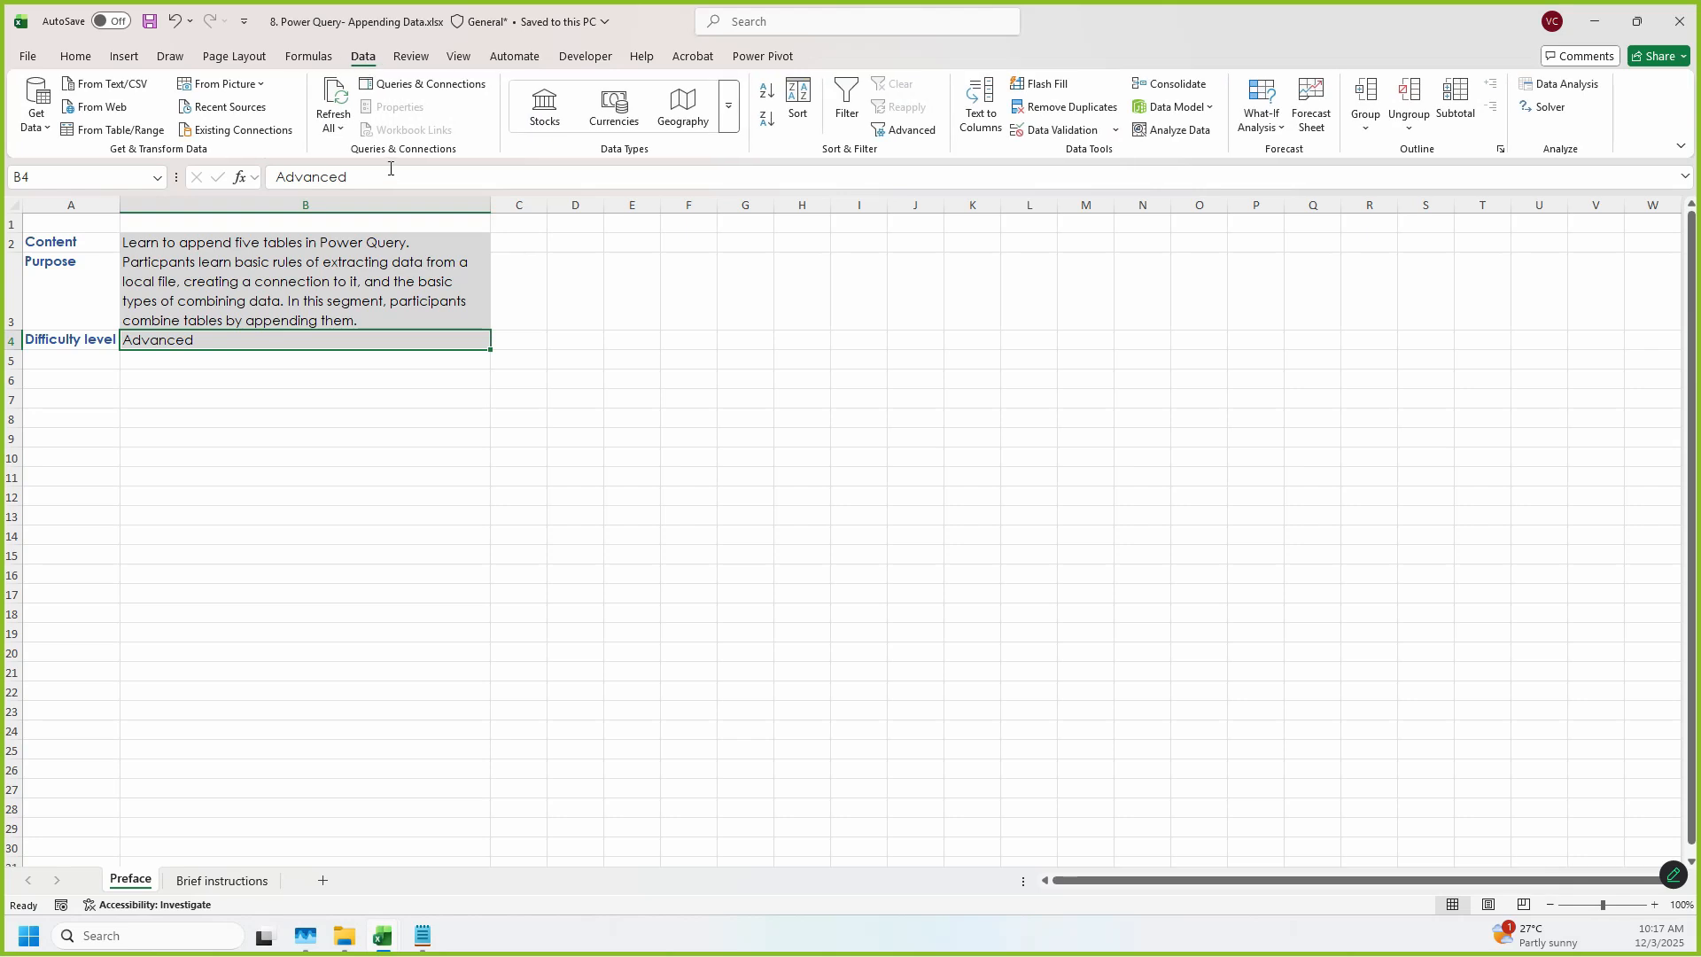
{"action": "left_click_drag", "start_coordinate": [15, 67], "coordinate": [295, 164]}
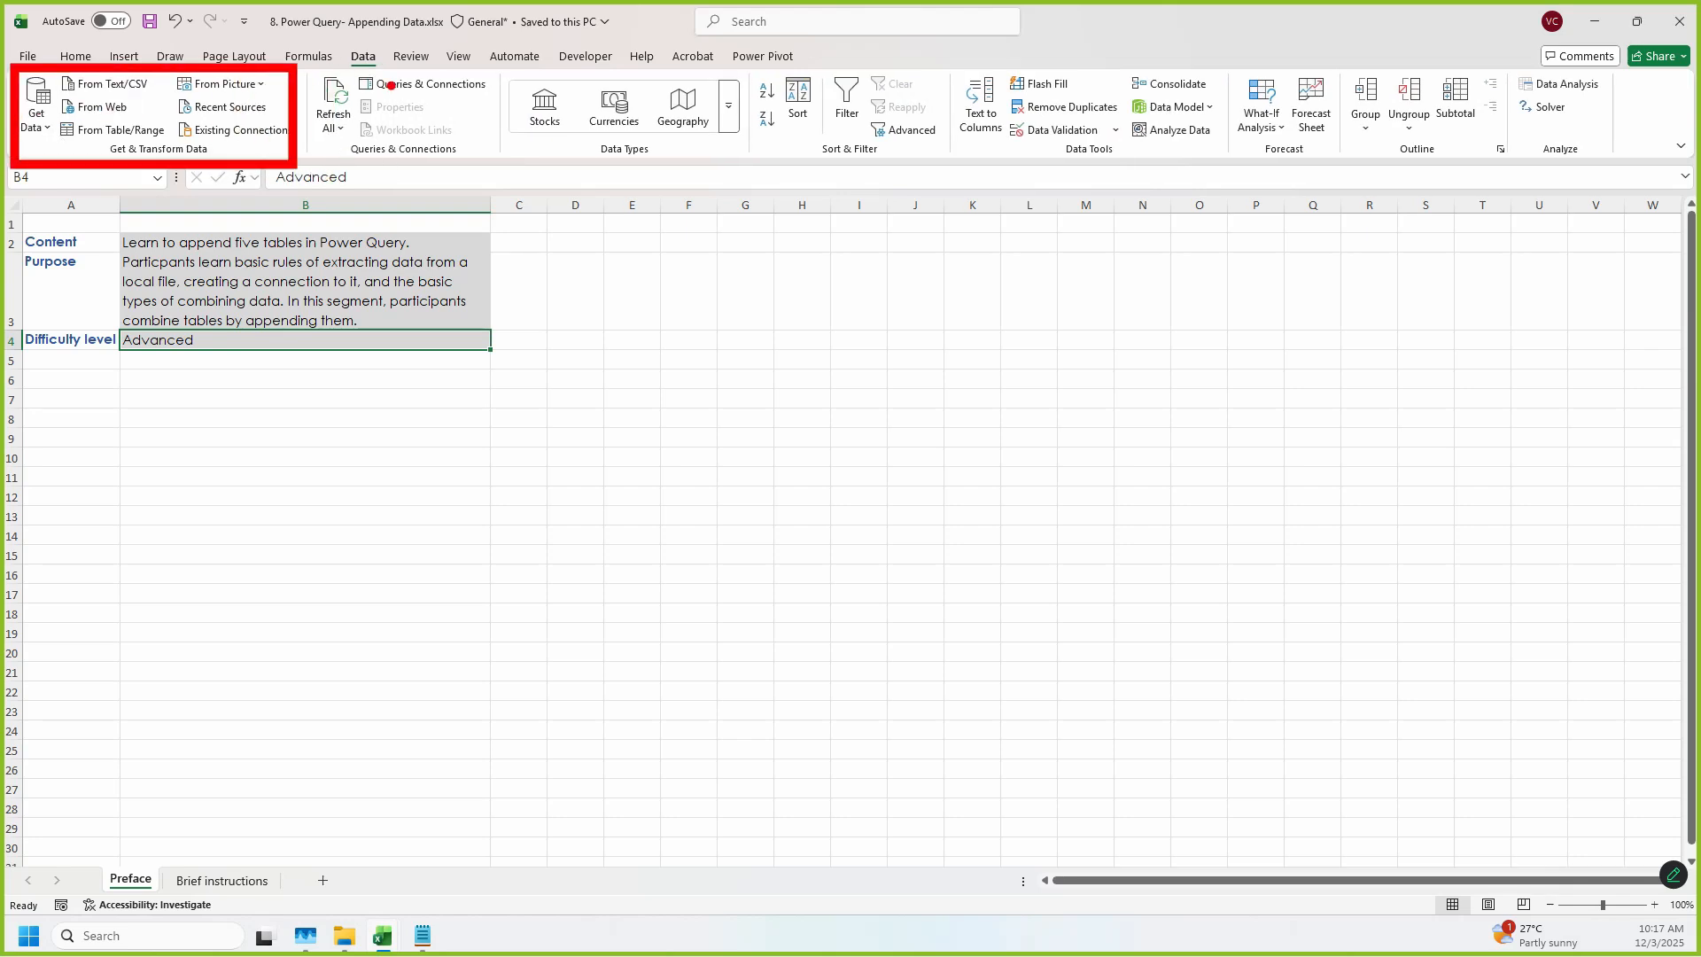
{"action": "left_click_drag", "start_coordinate": [336, 40], "coordinate": [401, 80]}
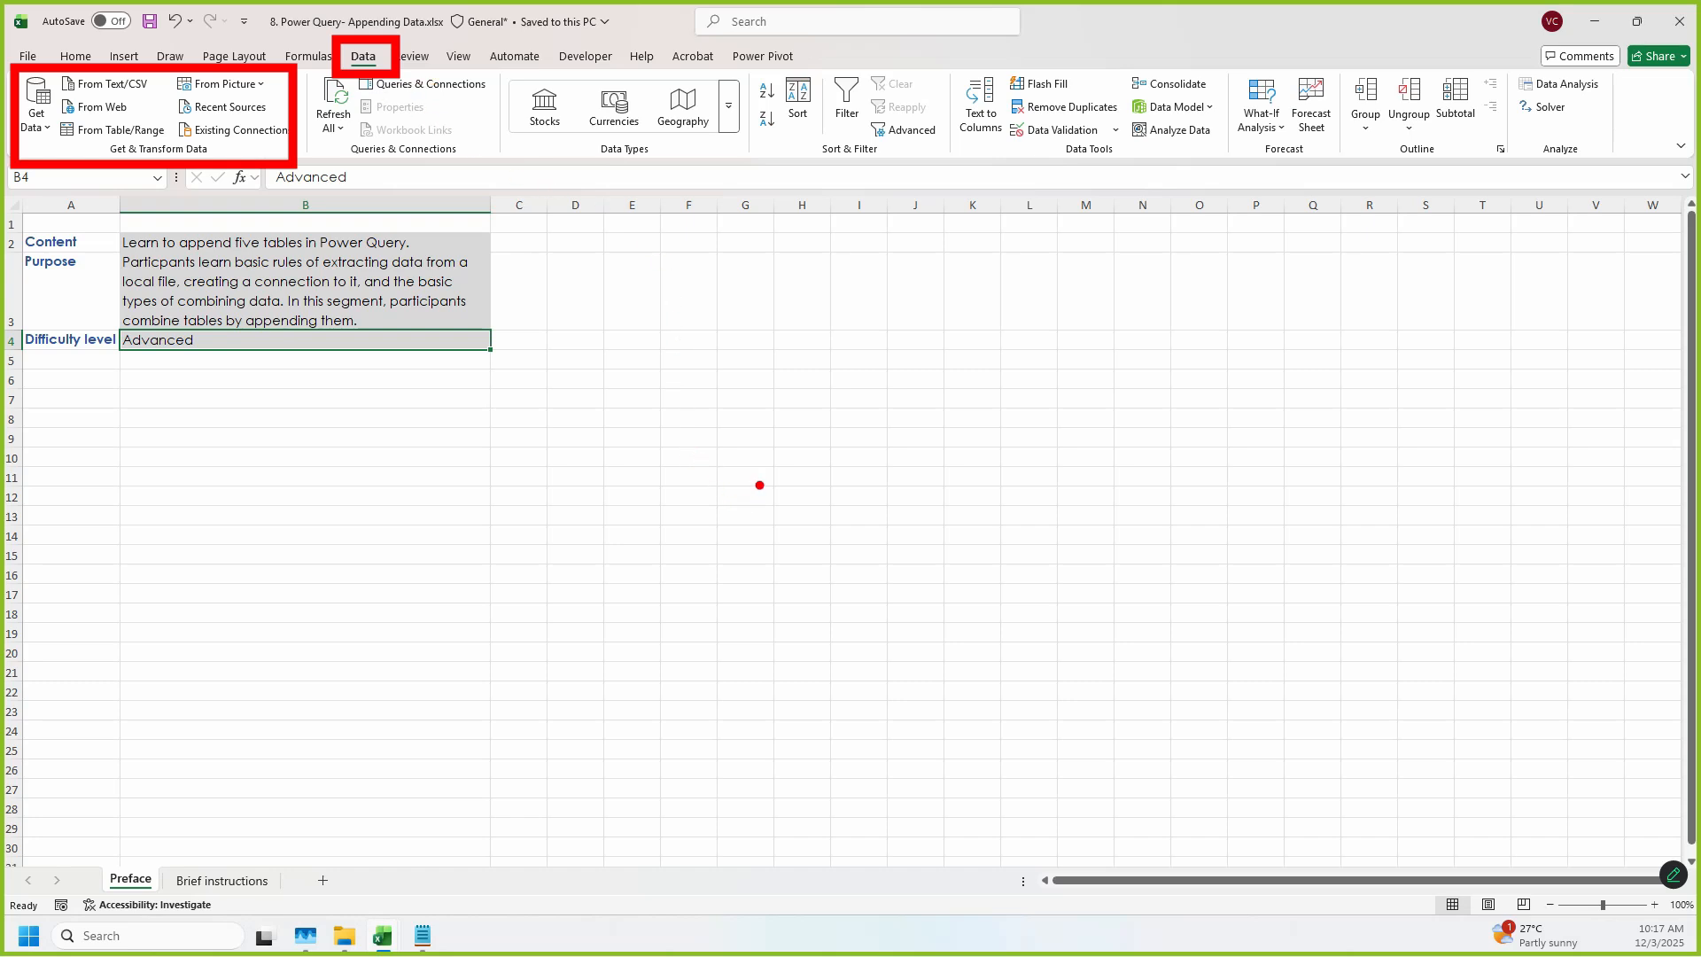
{"action": "left_click_drag", "start_coordinate": [709, 348], "coordinate": [760, 467]}
{"action": "left_click_drag", "start_coordinate": [601, 399], "coordinate": [700, 394]}
{"action": "key", "text": "Escape"}
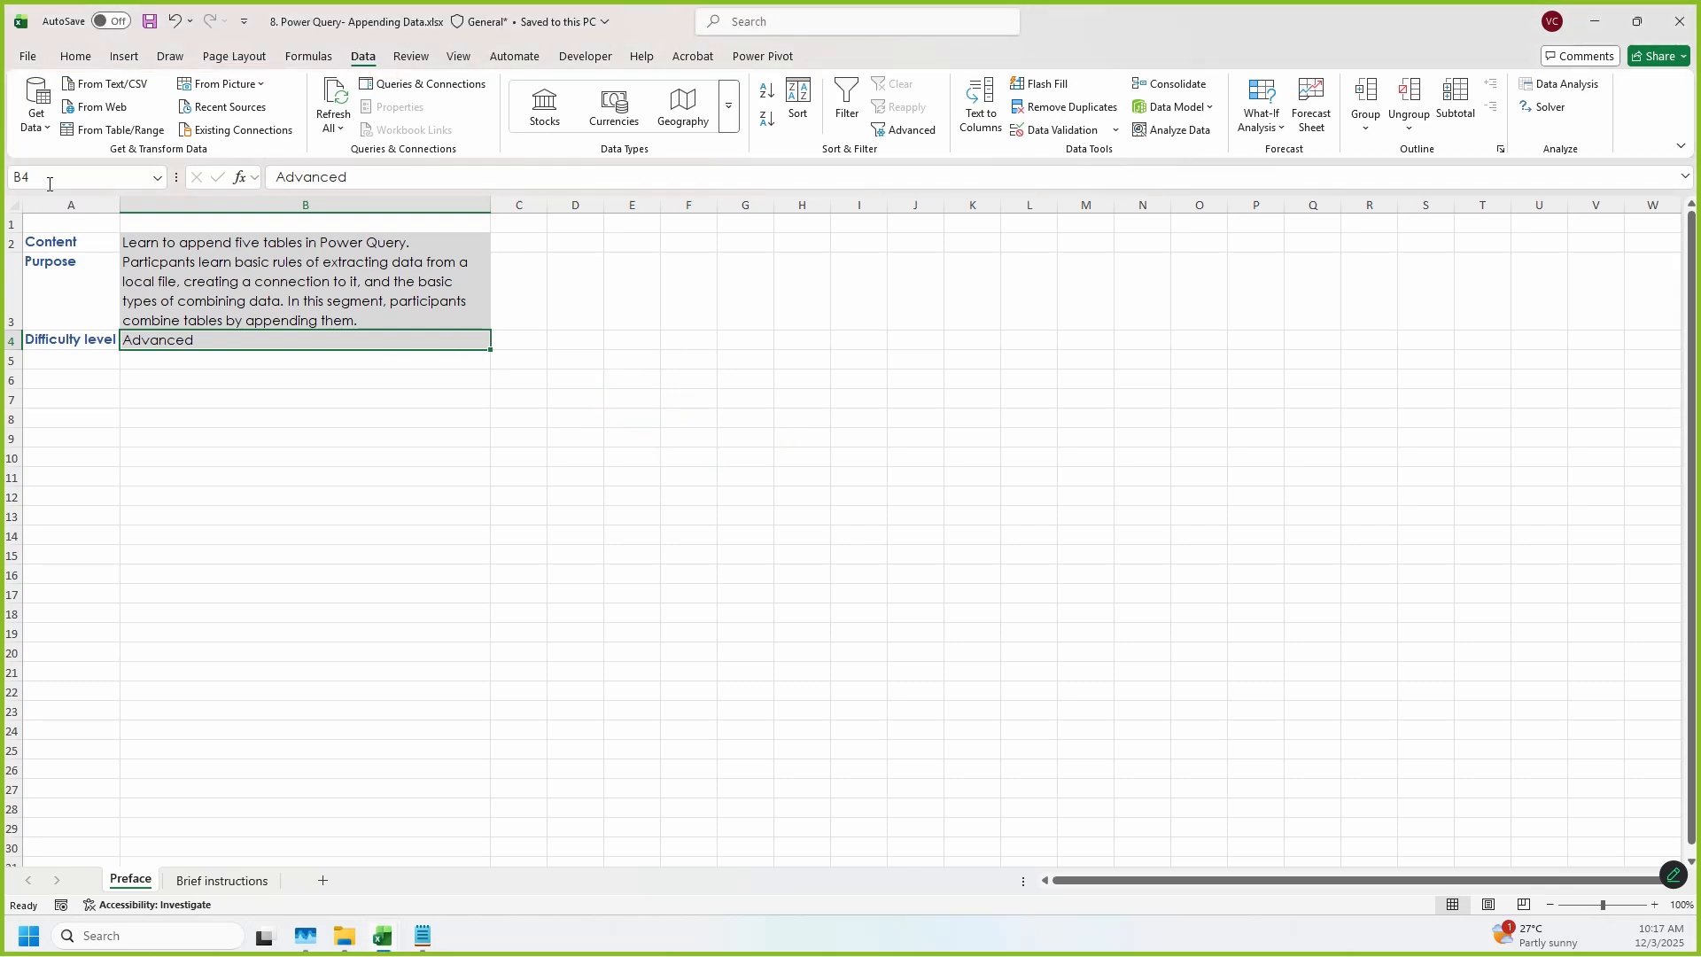
{"action": "left_click", "coordinate": [39, 131]}
{"action": "key", "text": "ctrl+2"}
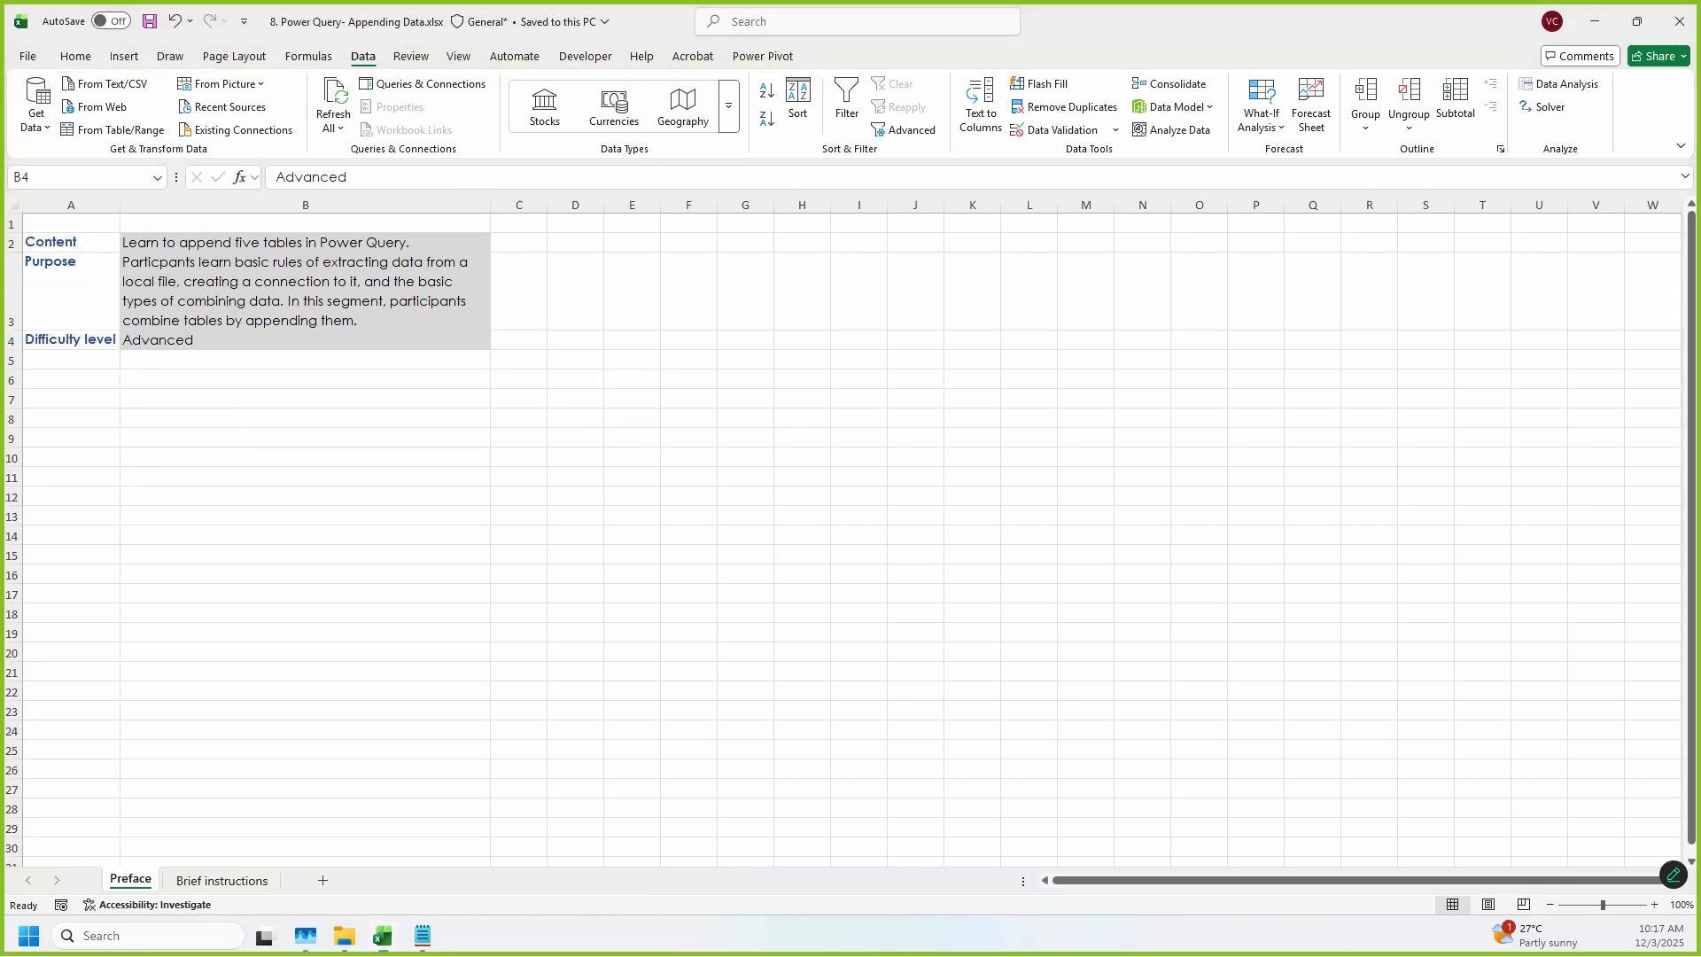
{"action": "left_click_drag", "start_coordinate": [7, 68], "coordinate": [69, 155]}
{"action": "key", "text": "Escape"}
Step: Review the Get Data source categories: File, Database, Azure, Fabric & Power Platform, Online Services and Other Sources
{"action": "left_click", "coordinate": [46, 133]}
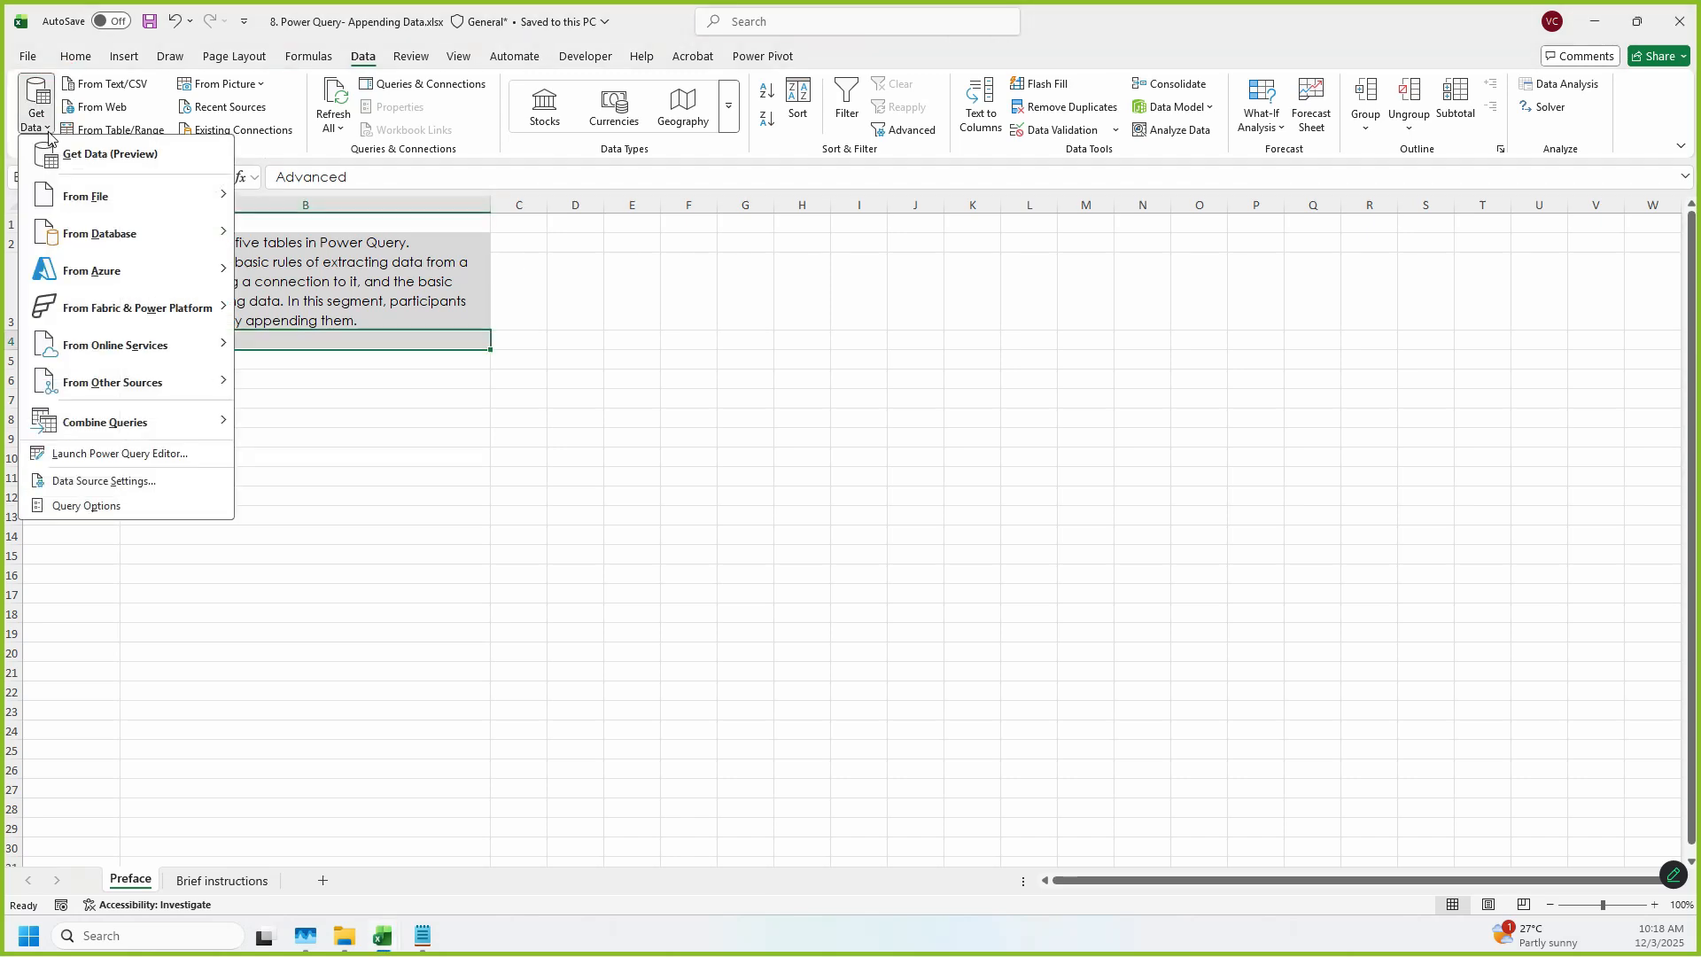
{"action": "mouse_move", "coordinate": [41, 175]}
{"action": "left_mouse_down"}
{"action": "mouse_move", "coordinate": [156, 381]}
{"action": "mouse_move", "coordinate": [215, 411]}
{"action": "mouse_move", "coordinate": [249, 404]}
{"action": "mouse_move", "coordinate": [232, 403]}
{"action": "left_mouse_up"}
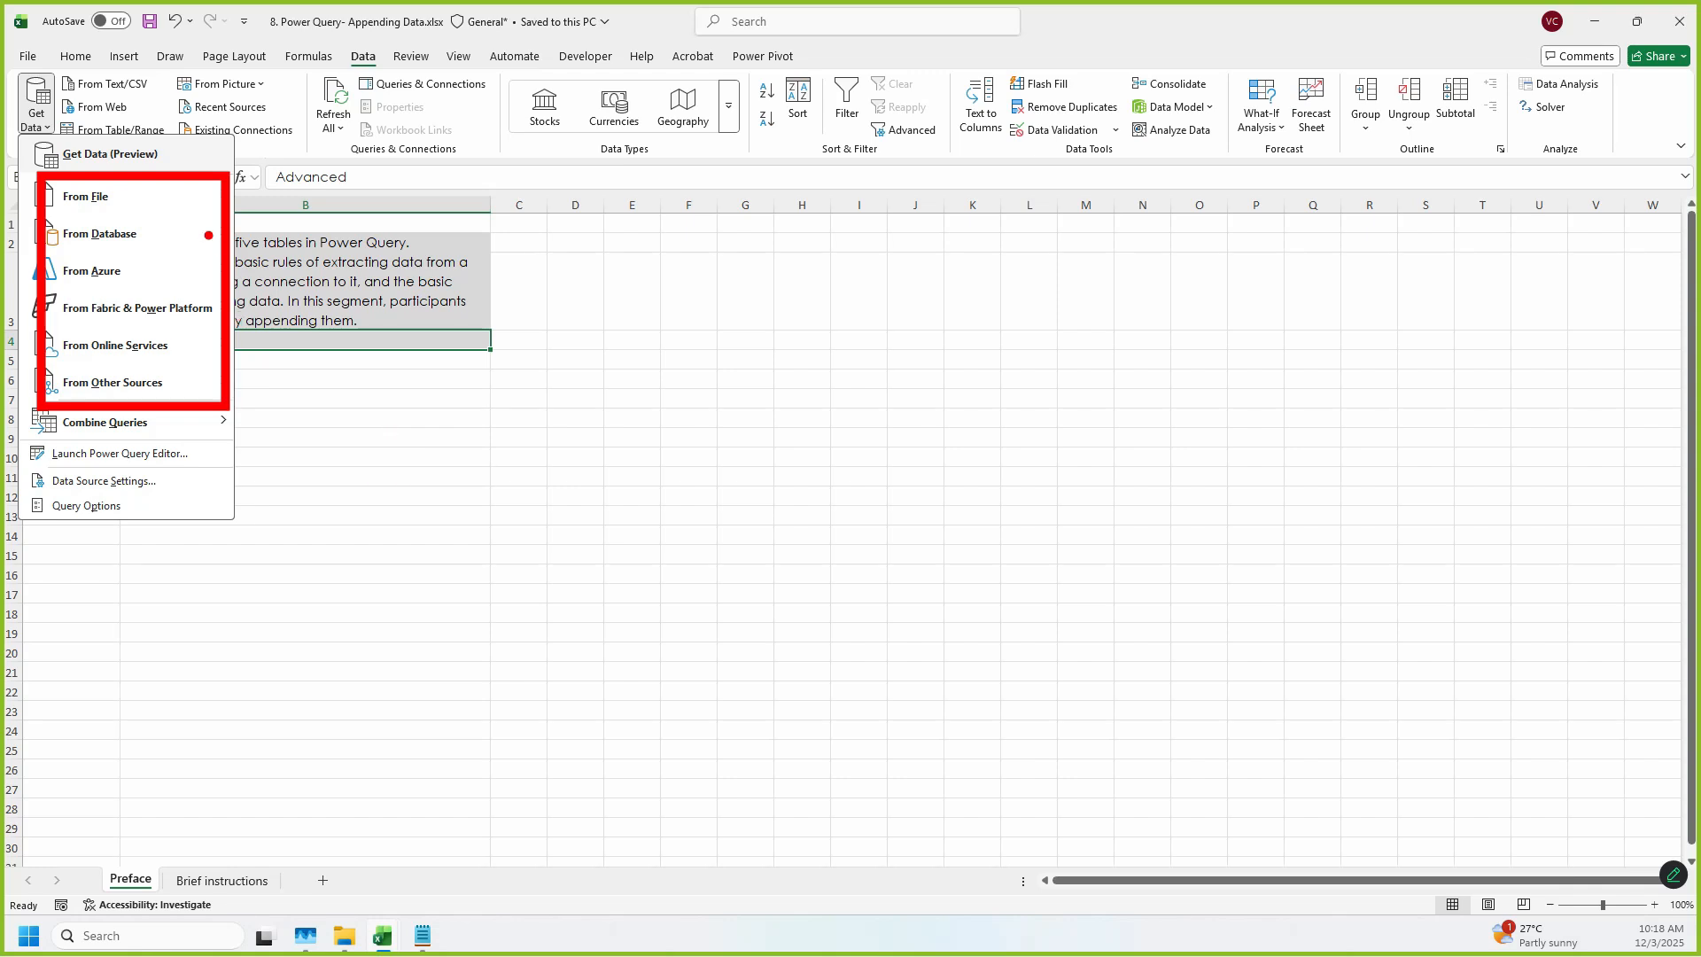
{"action": "left_click", "coordinate": [36, 124]}
{"action": "mouse_move", "coordinate": [96, 203]}
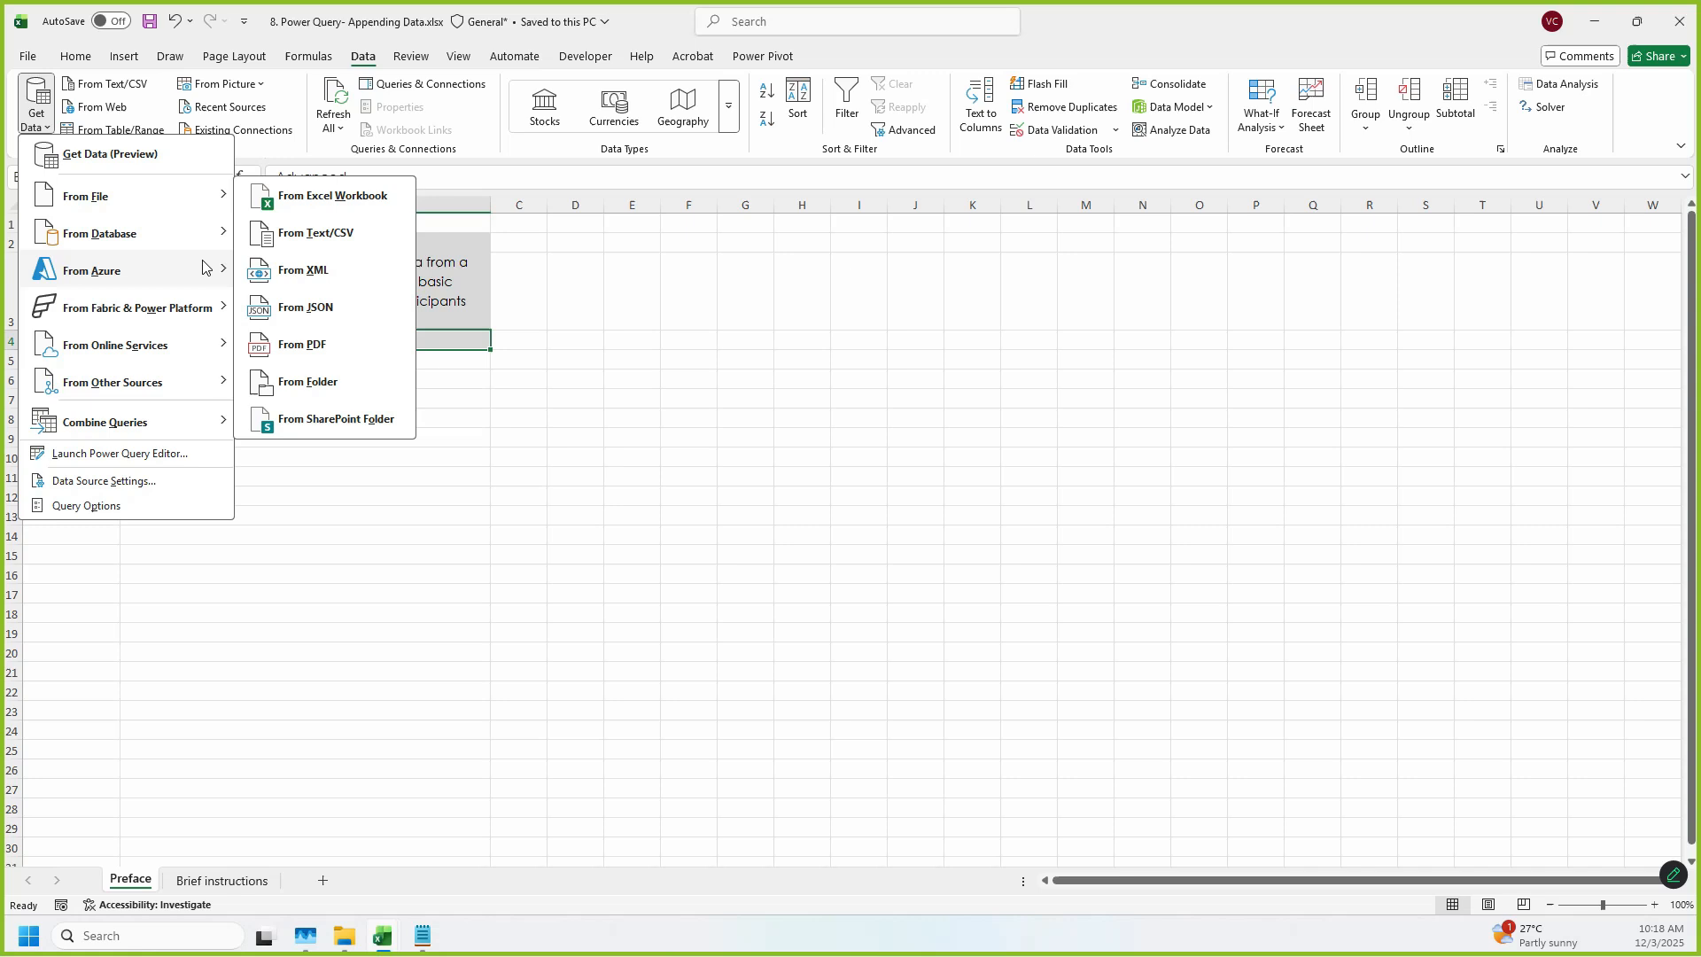
{"action": "mouse_move", "coordinate": [176, 249]}
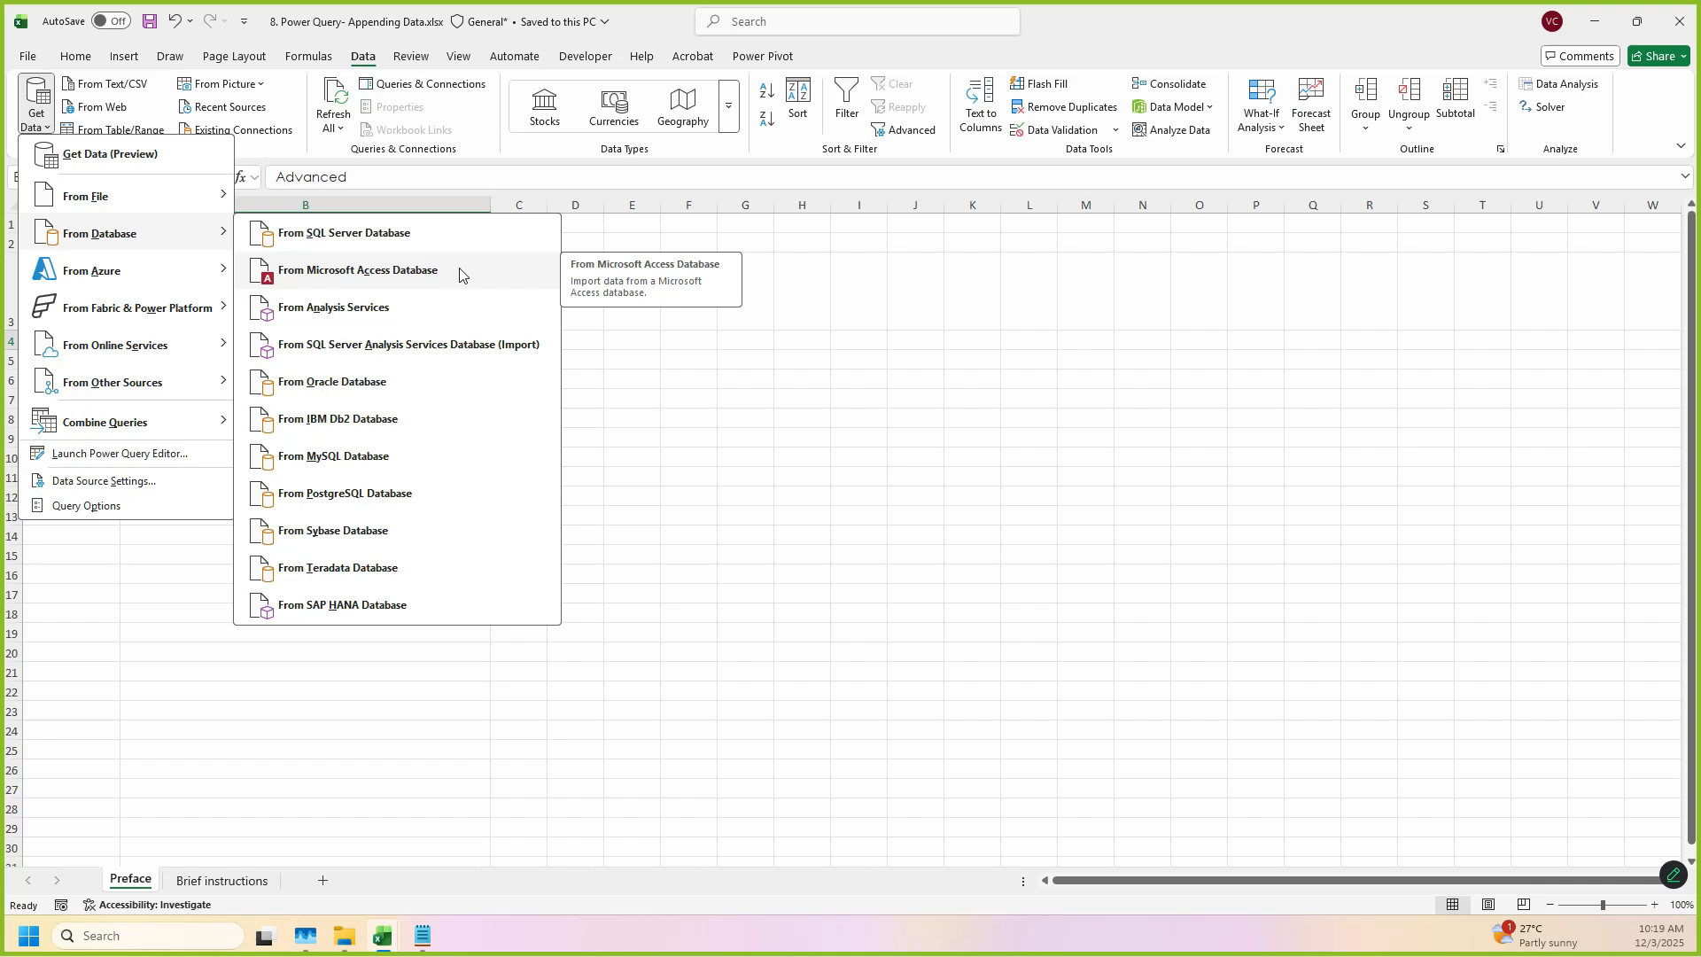
{"action": "mouse_move", "coordinate": [159, 283]}
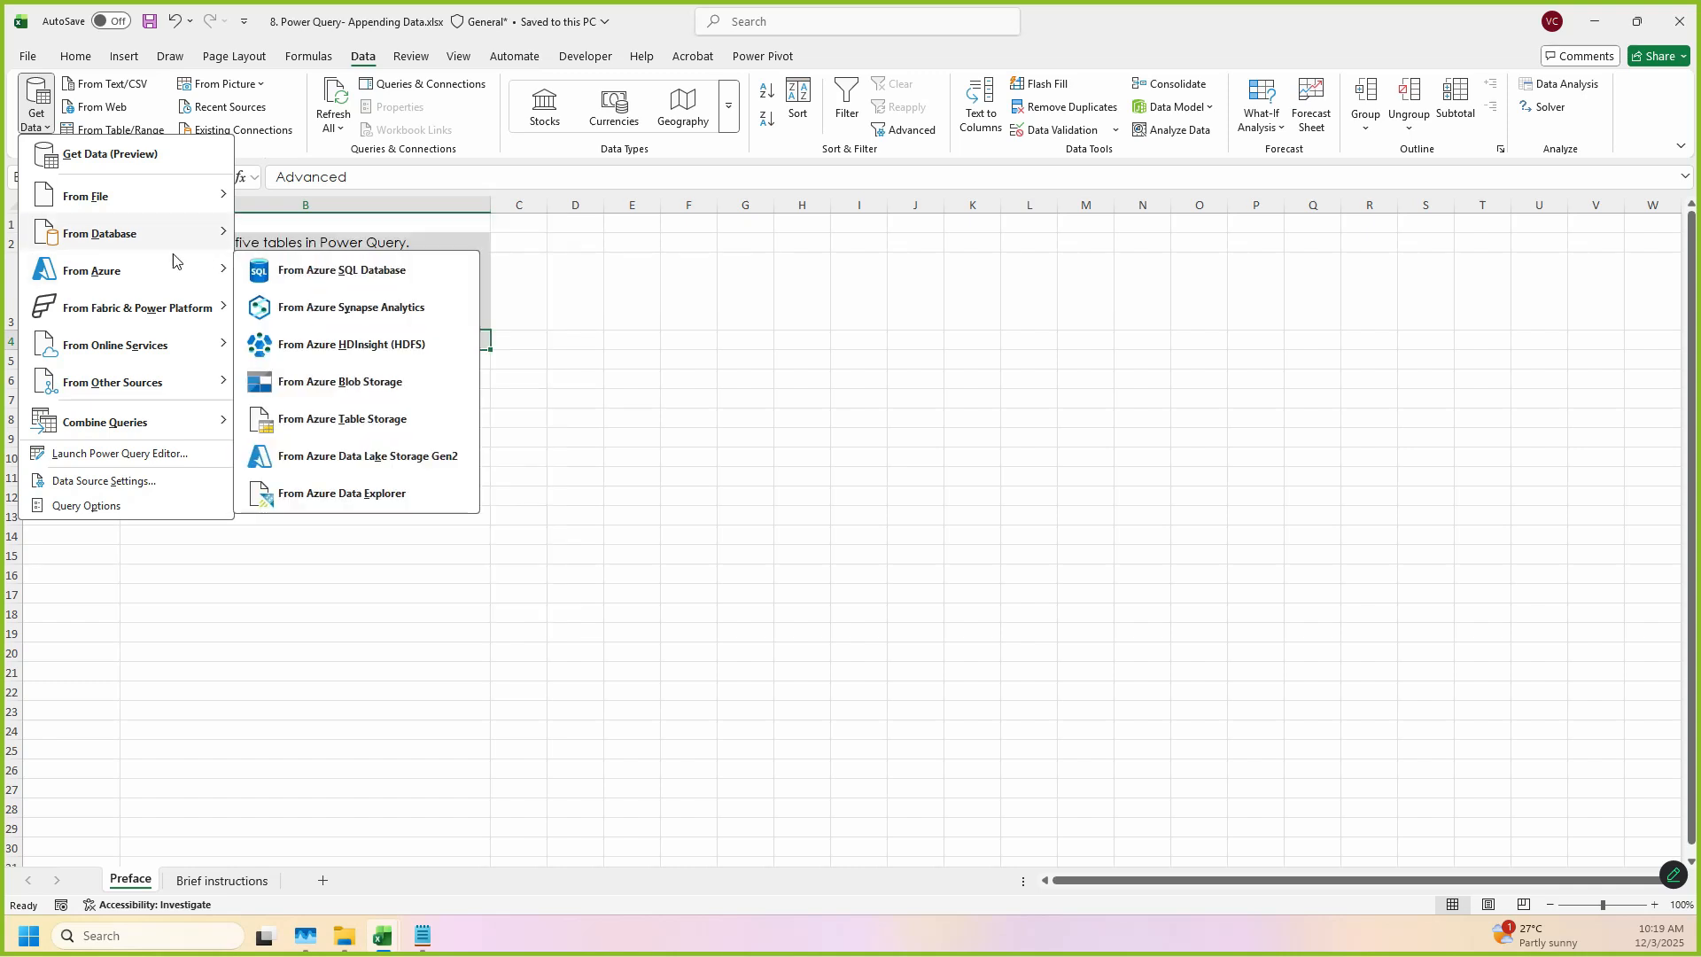
{"action": "mouse_move", "coordinate": [129, 308]}
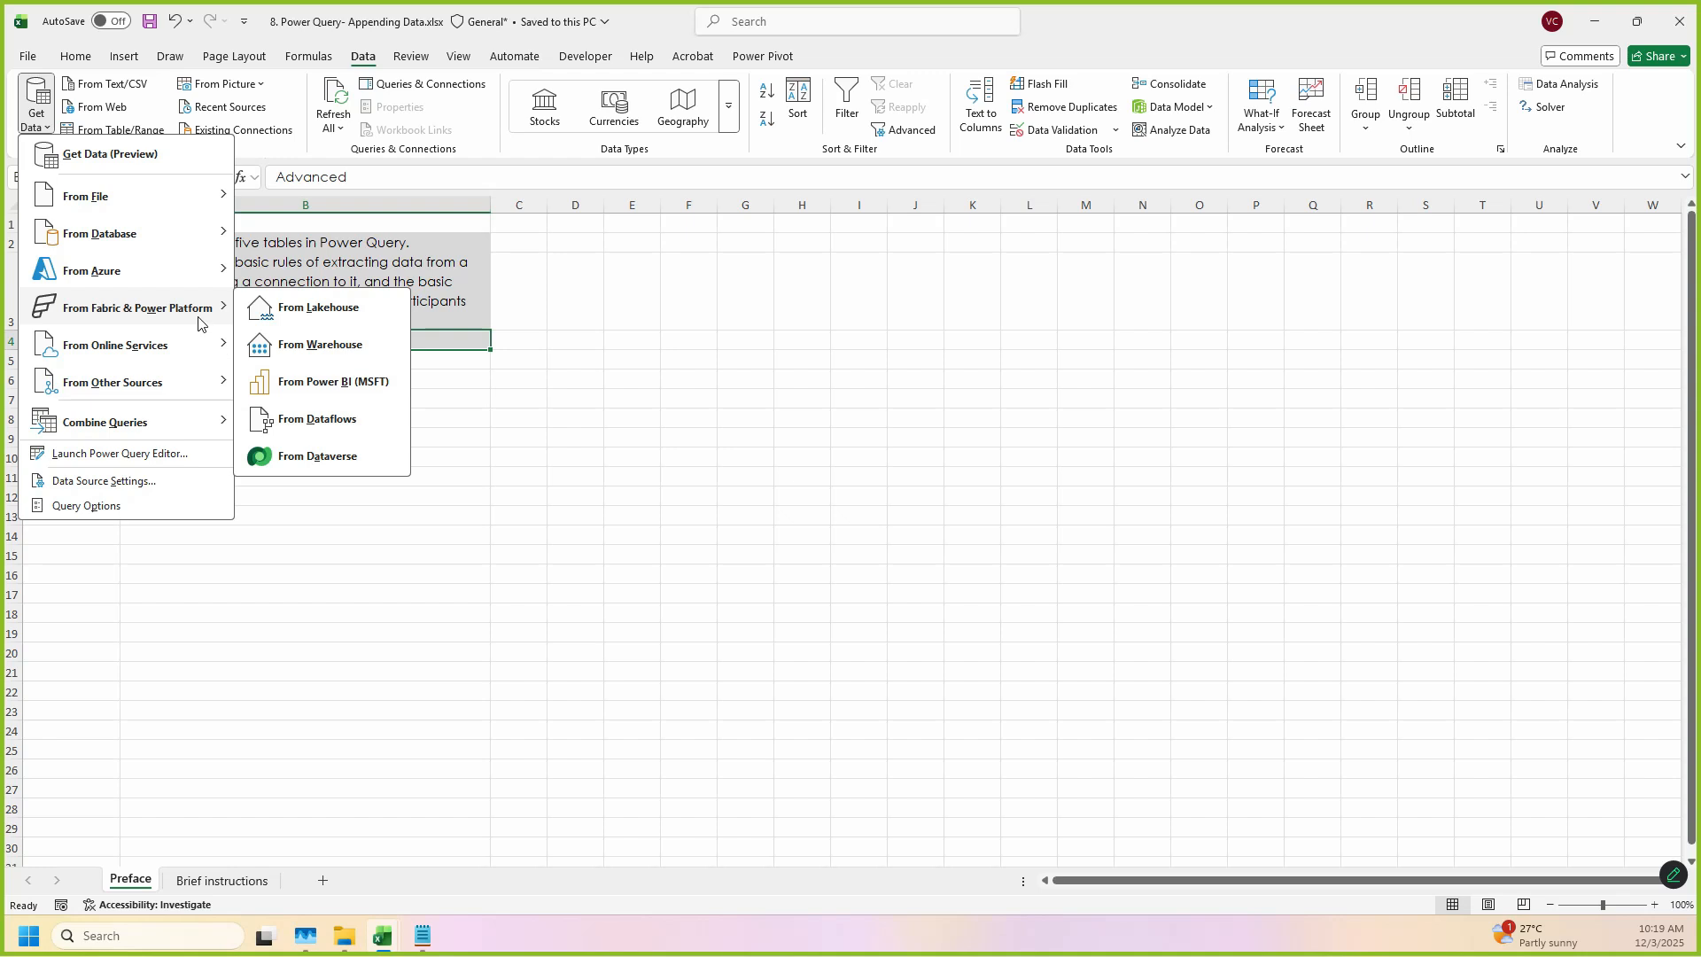
{"action": "mouse_move", "coordinate": [174, 345]}
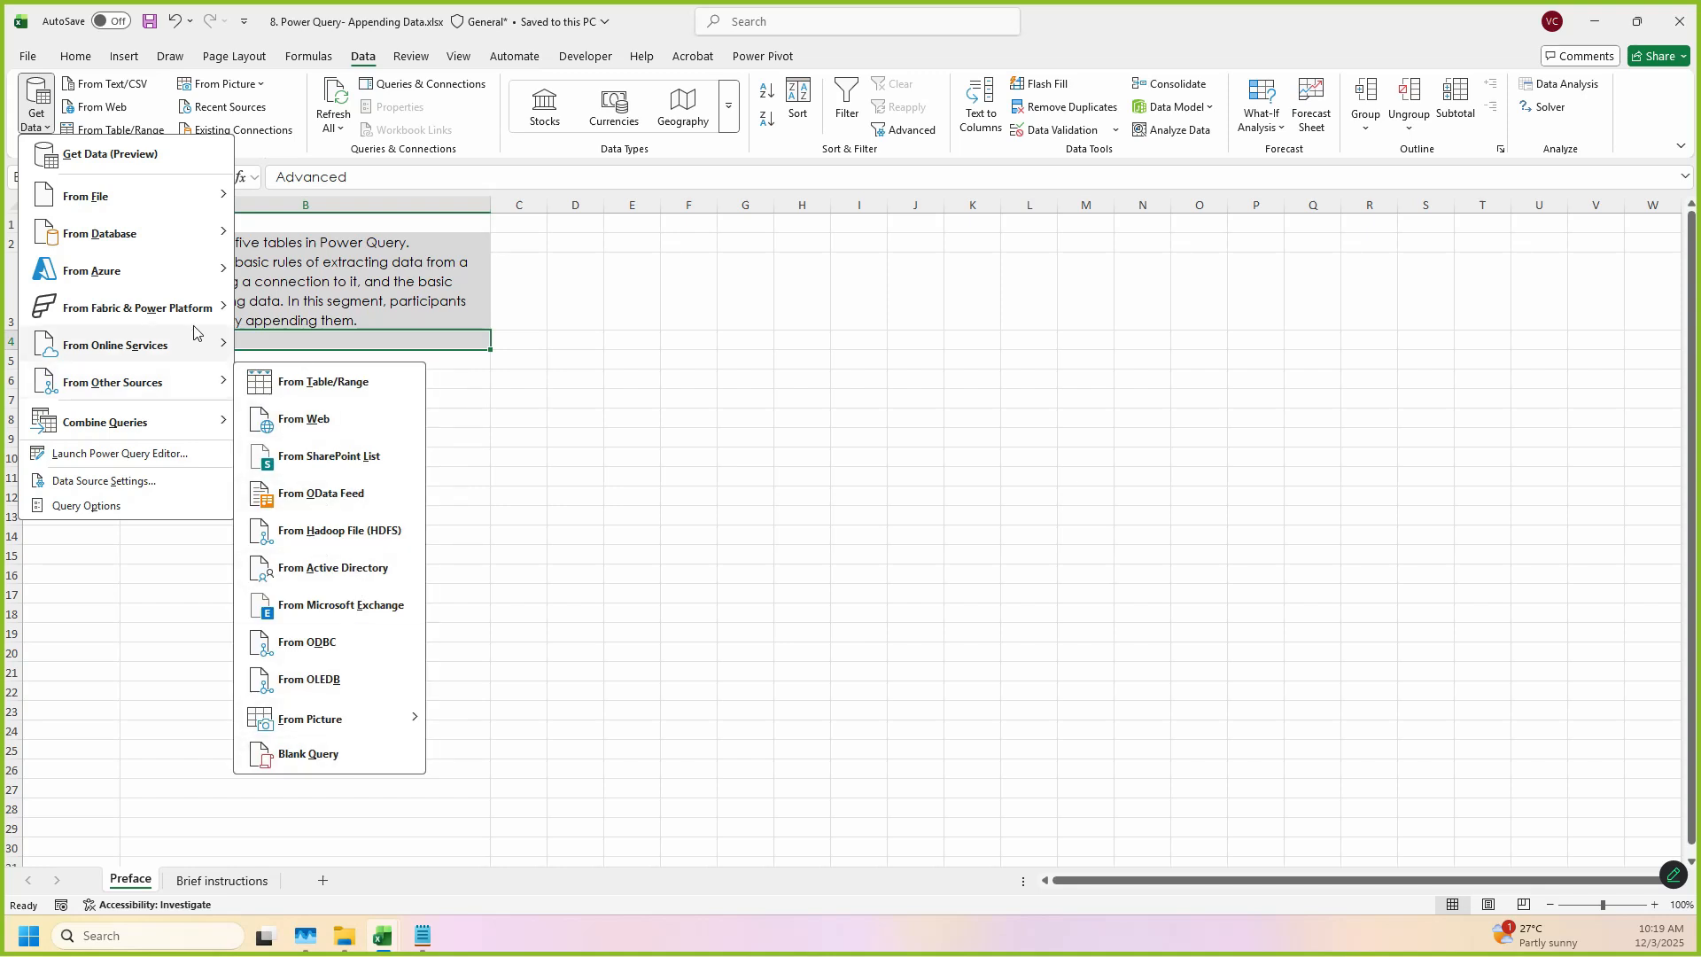
{"action": "left_click", "coordinate": [764, 462]}
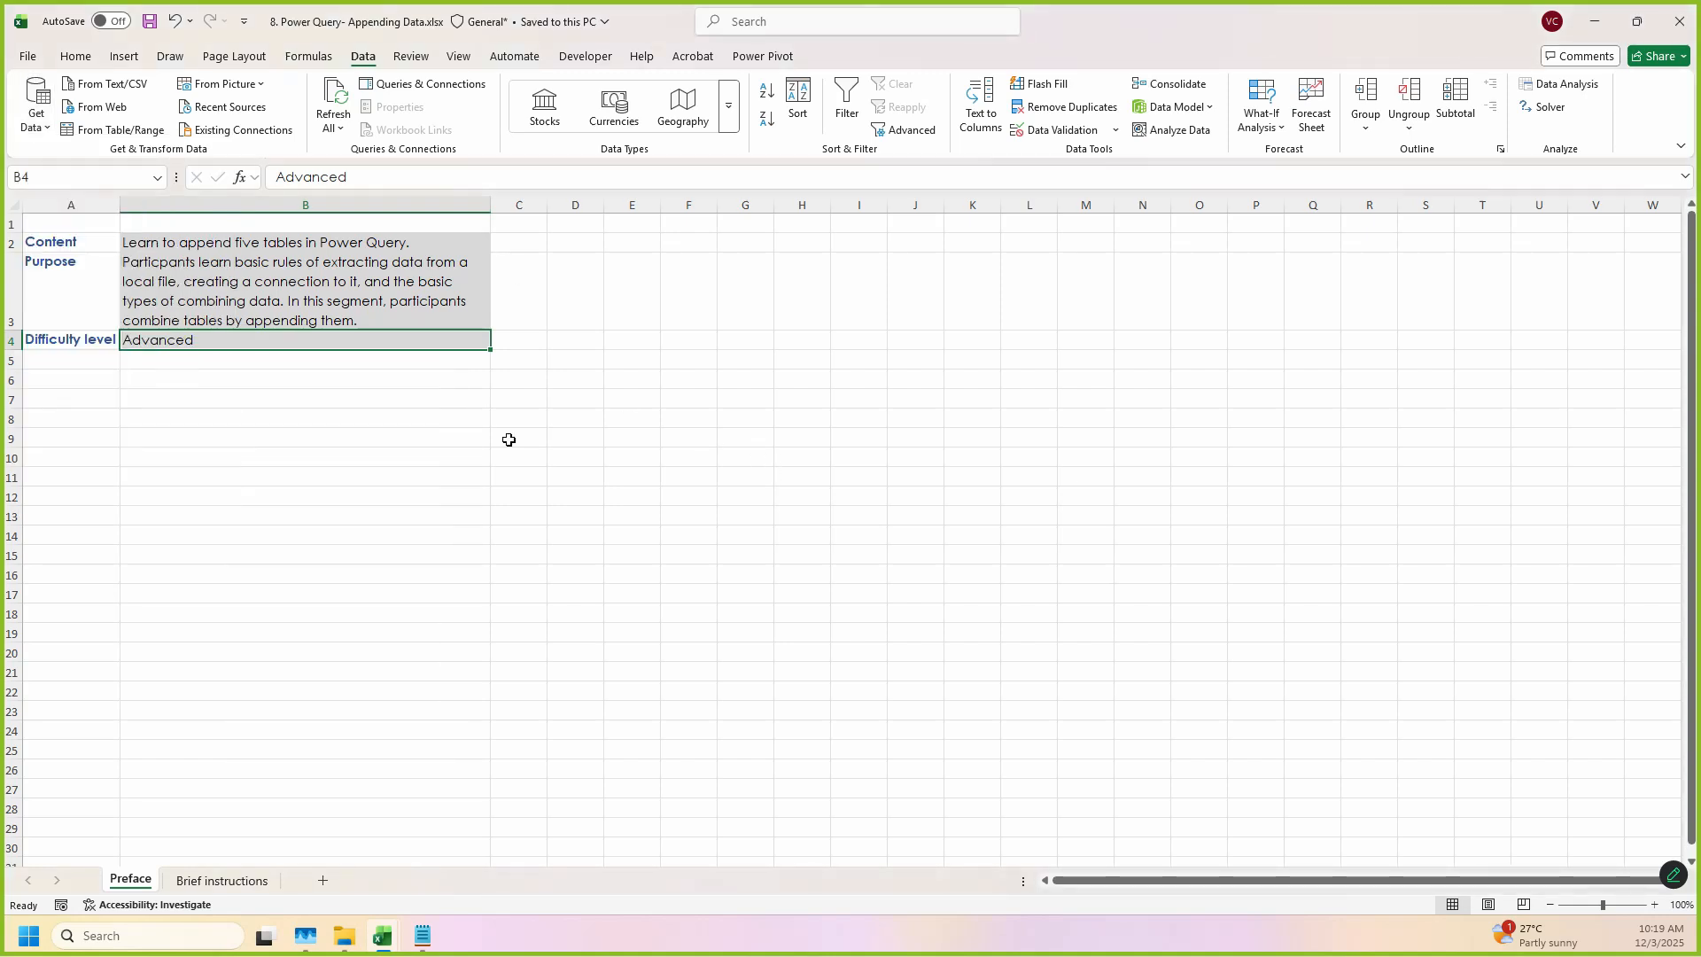
Step: Import 8.1 appending data.xlsx as an Excel workbook data source from the Financial Modelling folder
{"action": "left_click", "coordinate": [40, 122]}
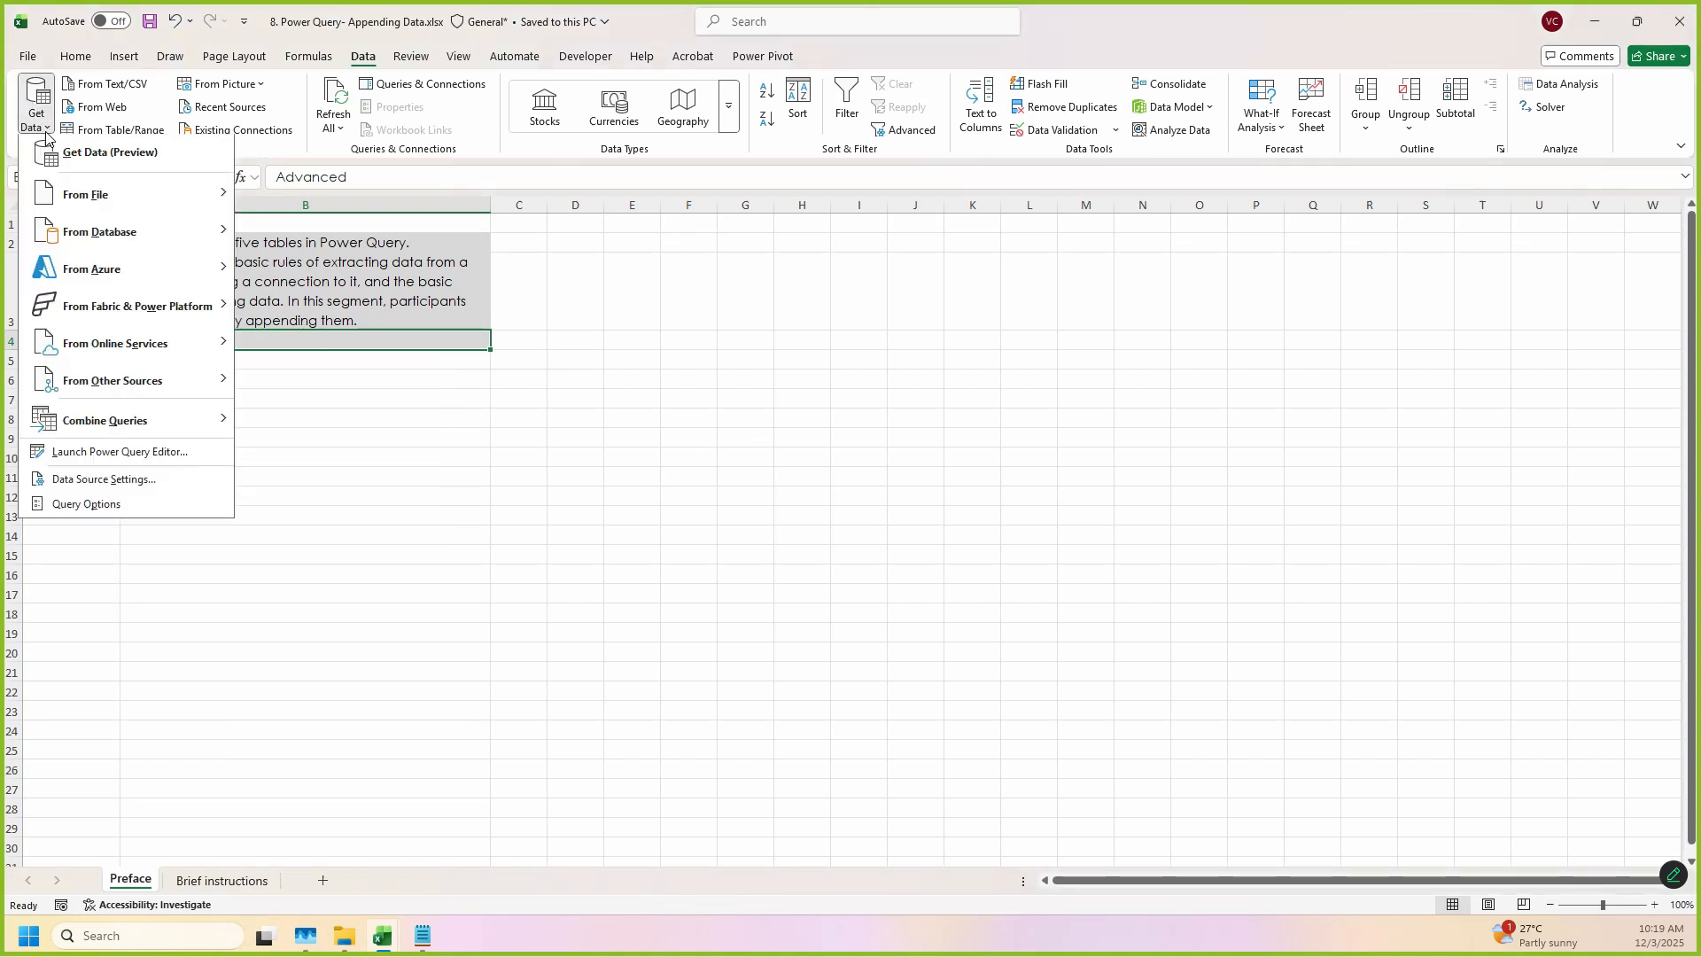
{"action": "mouse_move", "coordinate": [153, 199]}
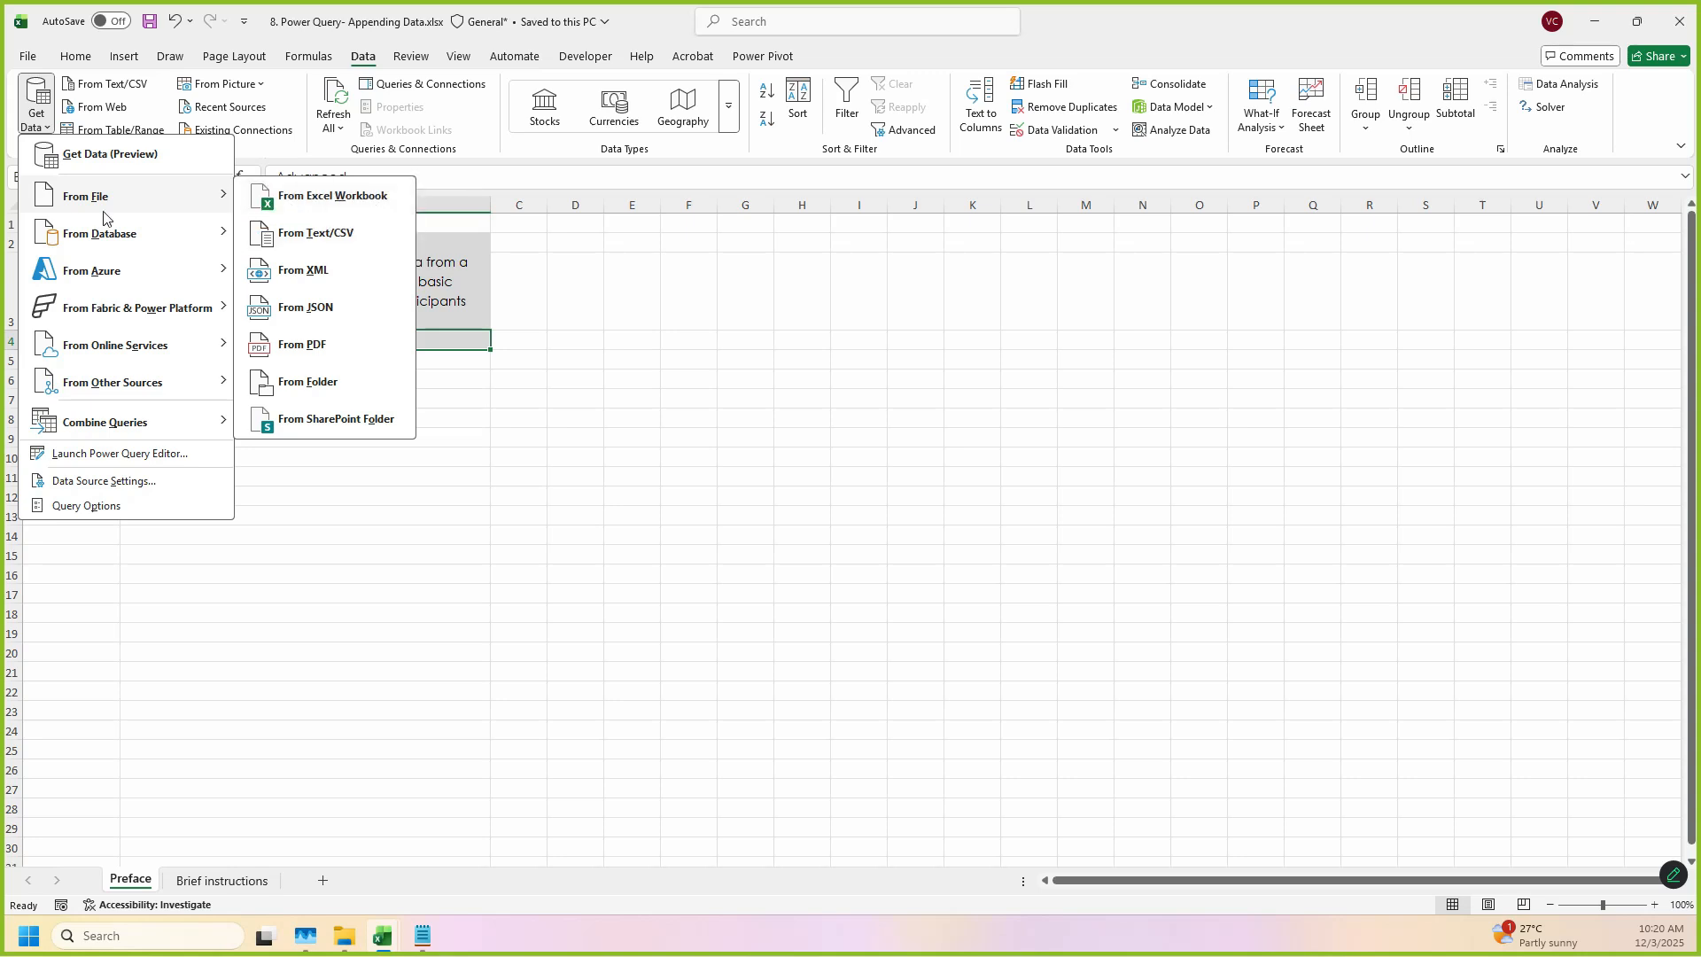
{"action": "left_click", "coordinate": [333, 197]}
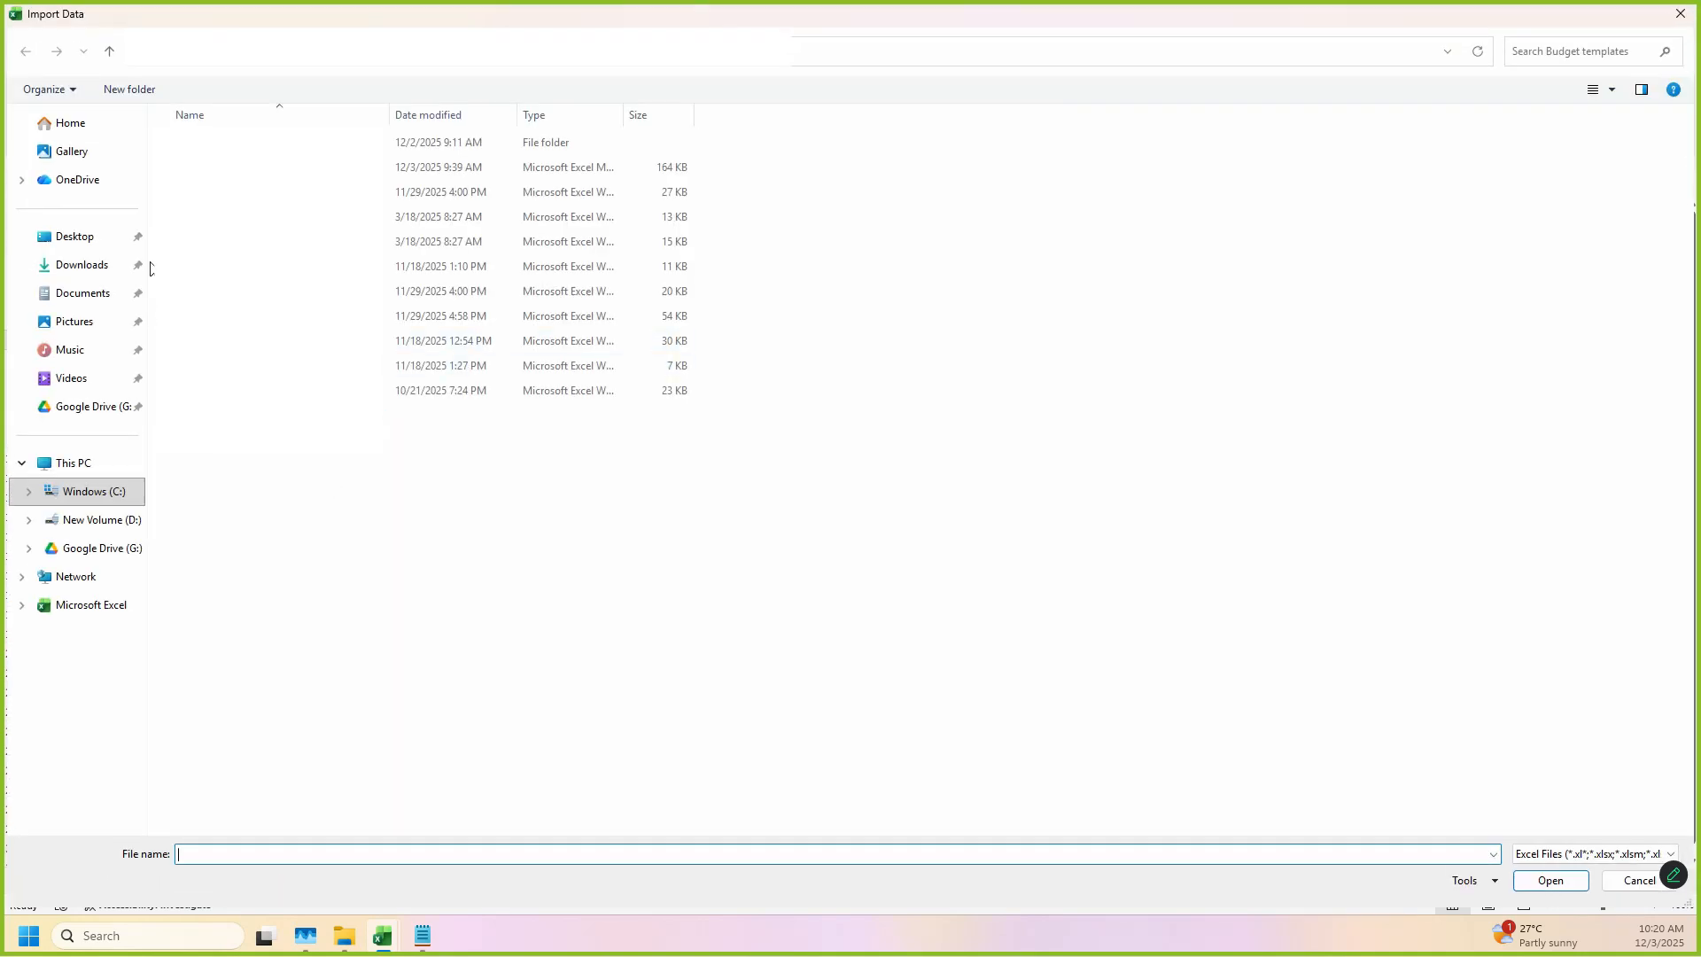
{"action": "left_click", "coordinate": [621, 53]}
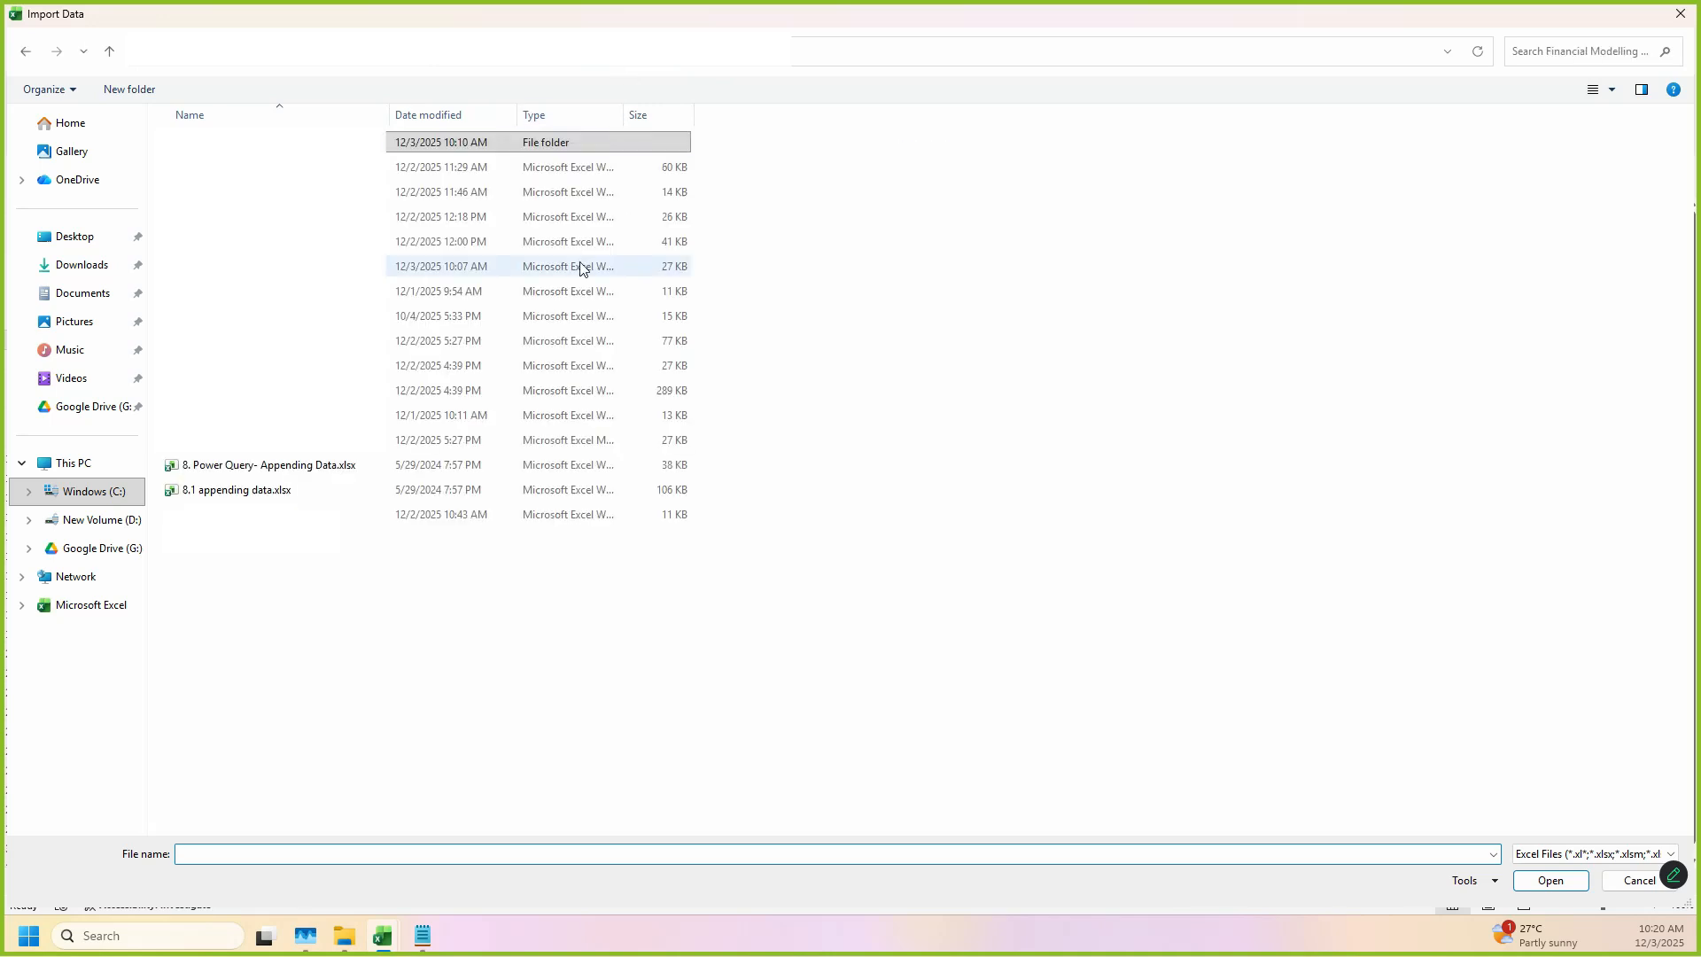
{"action": "left_click", "coordinate": [253, 491]}
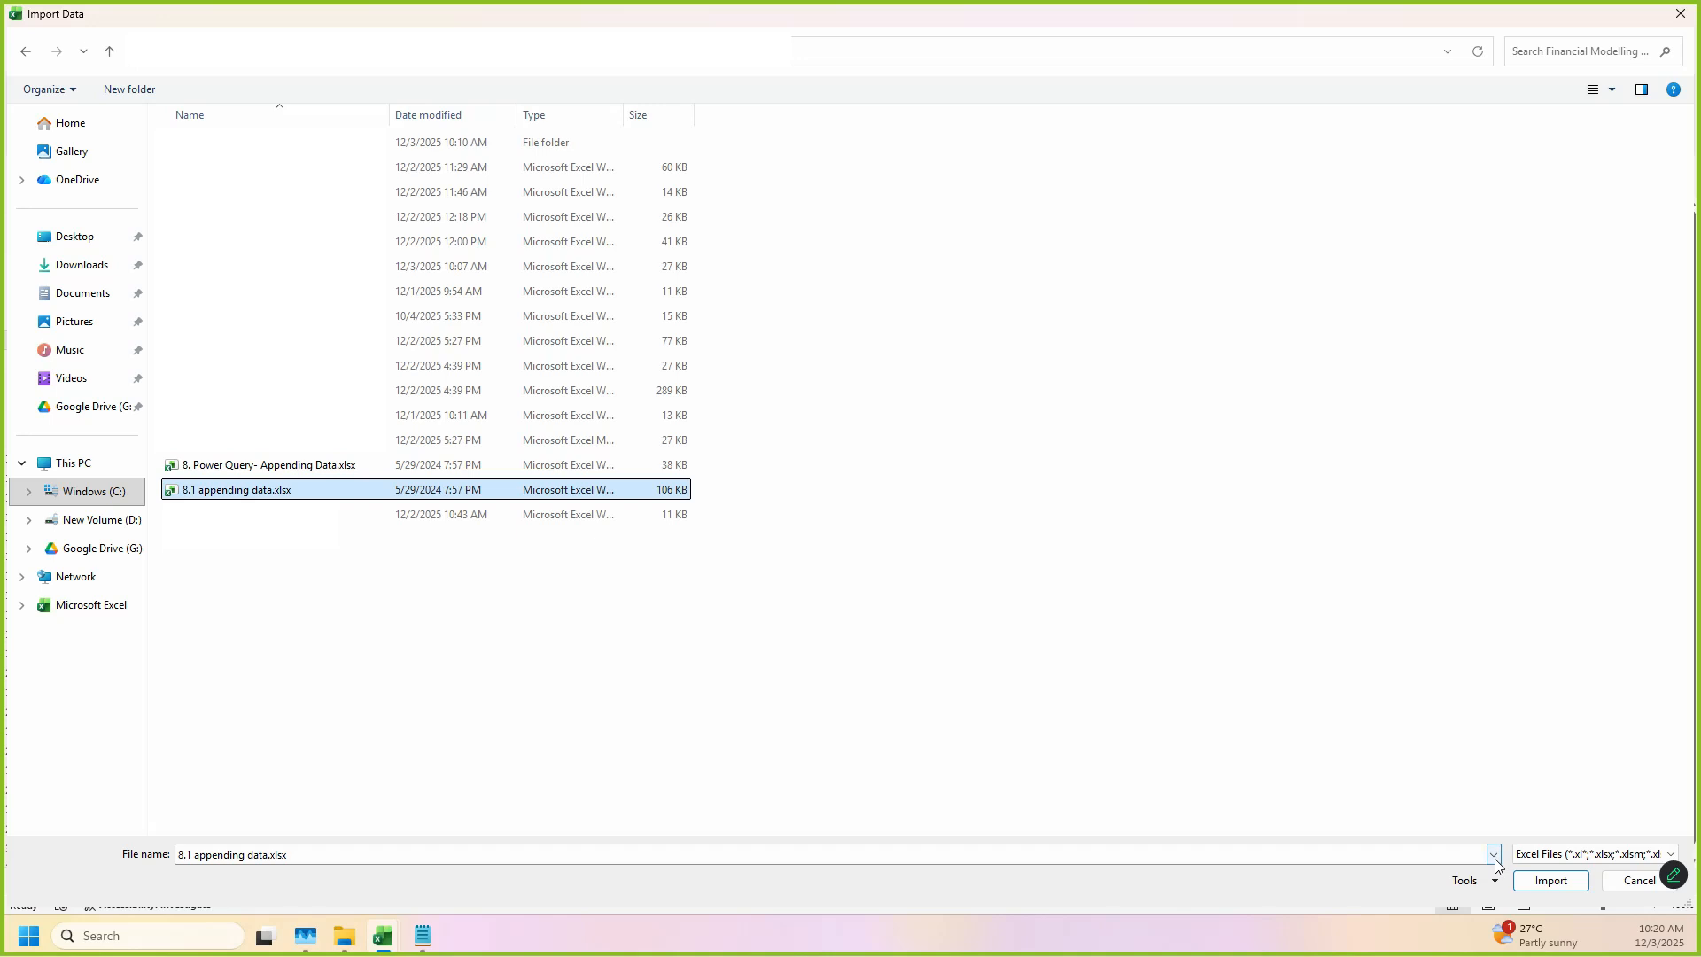
{"action": "left_click", "coordinate": [1551, 880]}
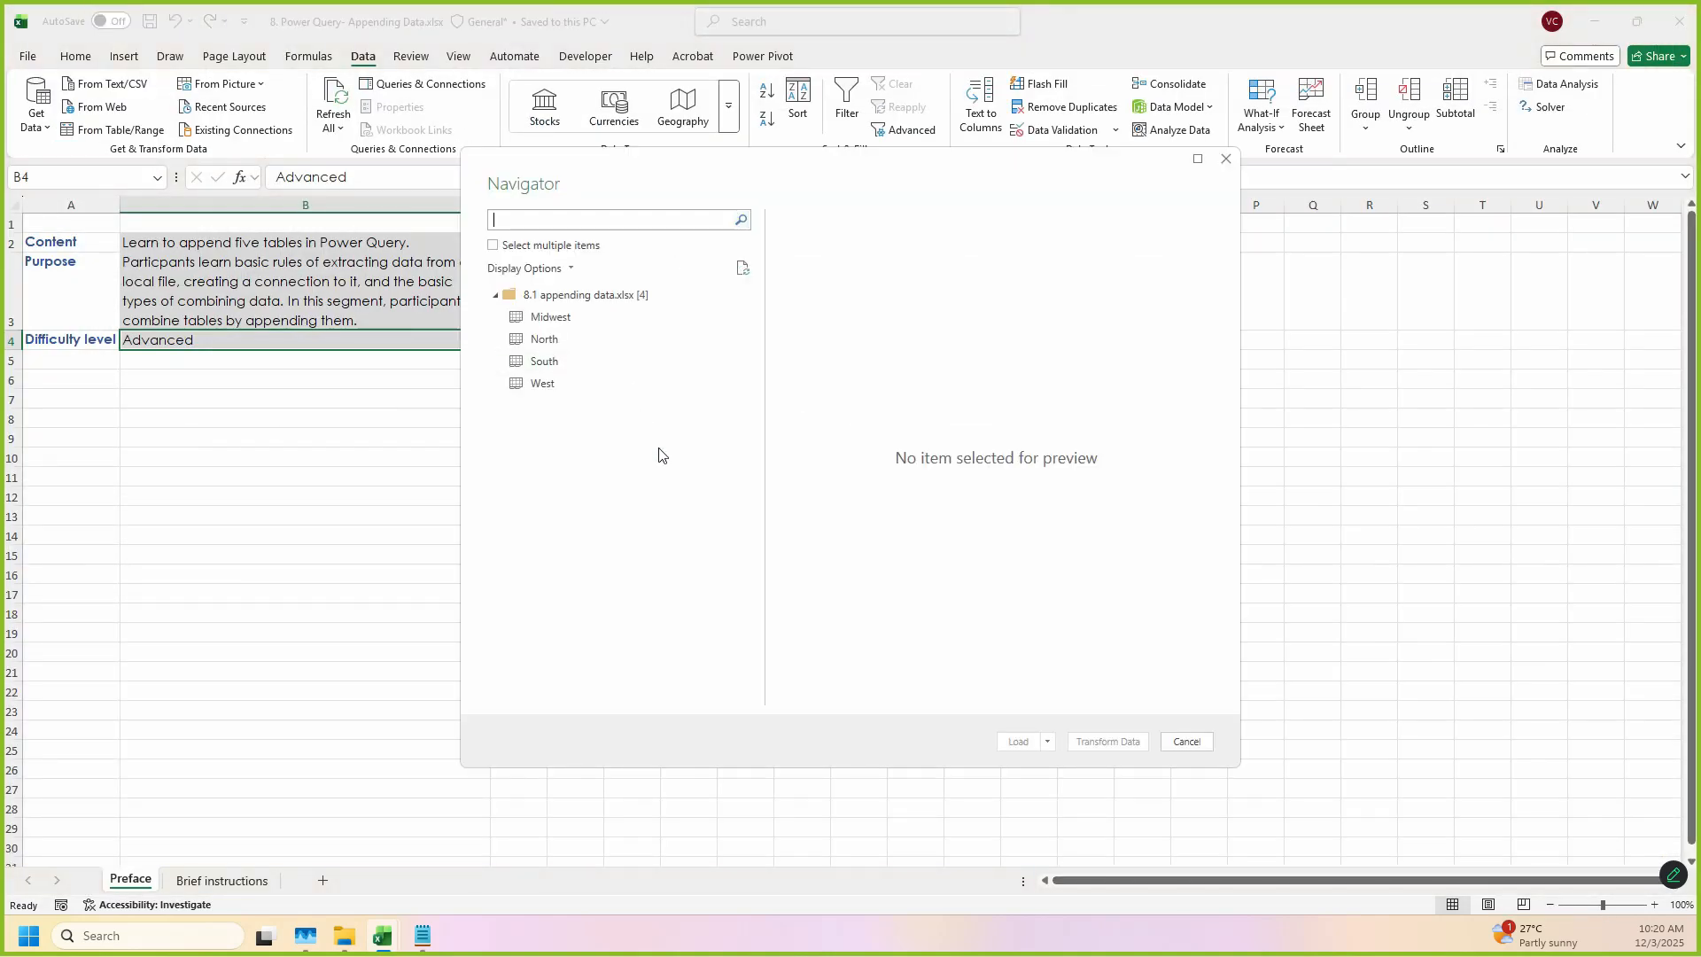
Step: Enable multiple selection in the Navigator and include the Midwest, North, South and West sheets
{"action": "left_click_drag", "start_coordinate": [622, 184], "coordinate": [511, 203]}
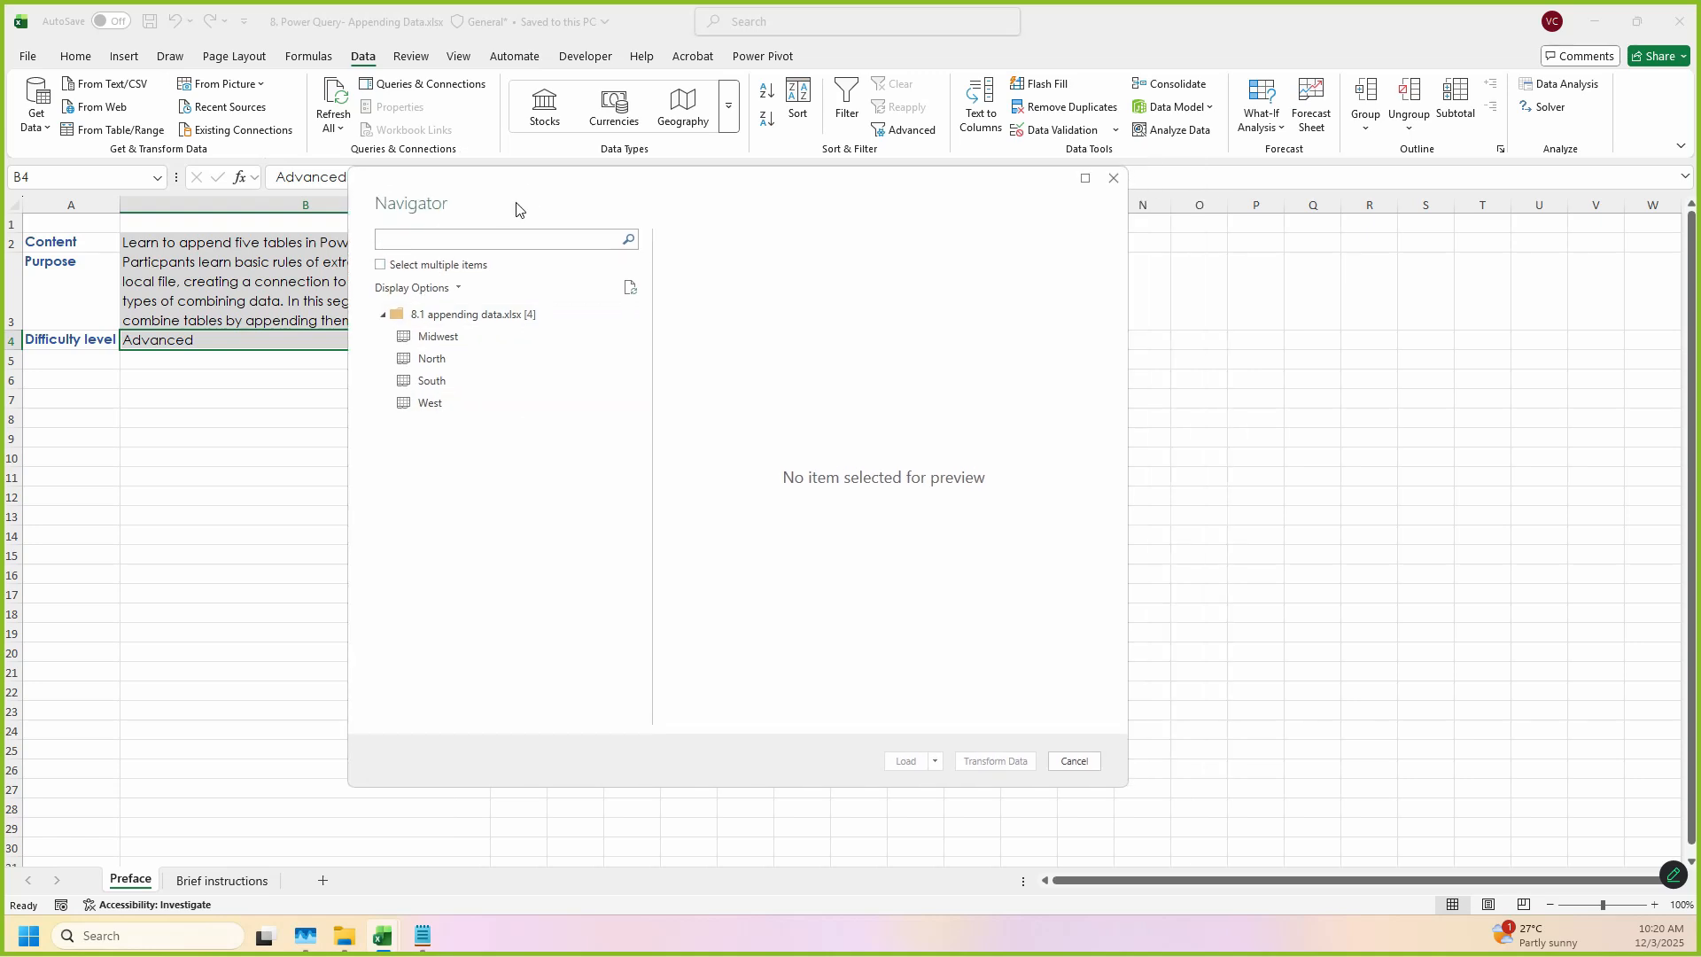
{"action": "left_click", "coordinate": [381, 264]}
{"action": "left_click", "coordinate": [402, 337]}
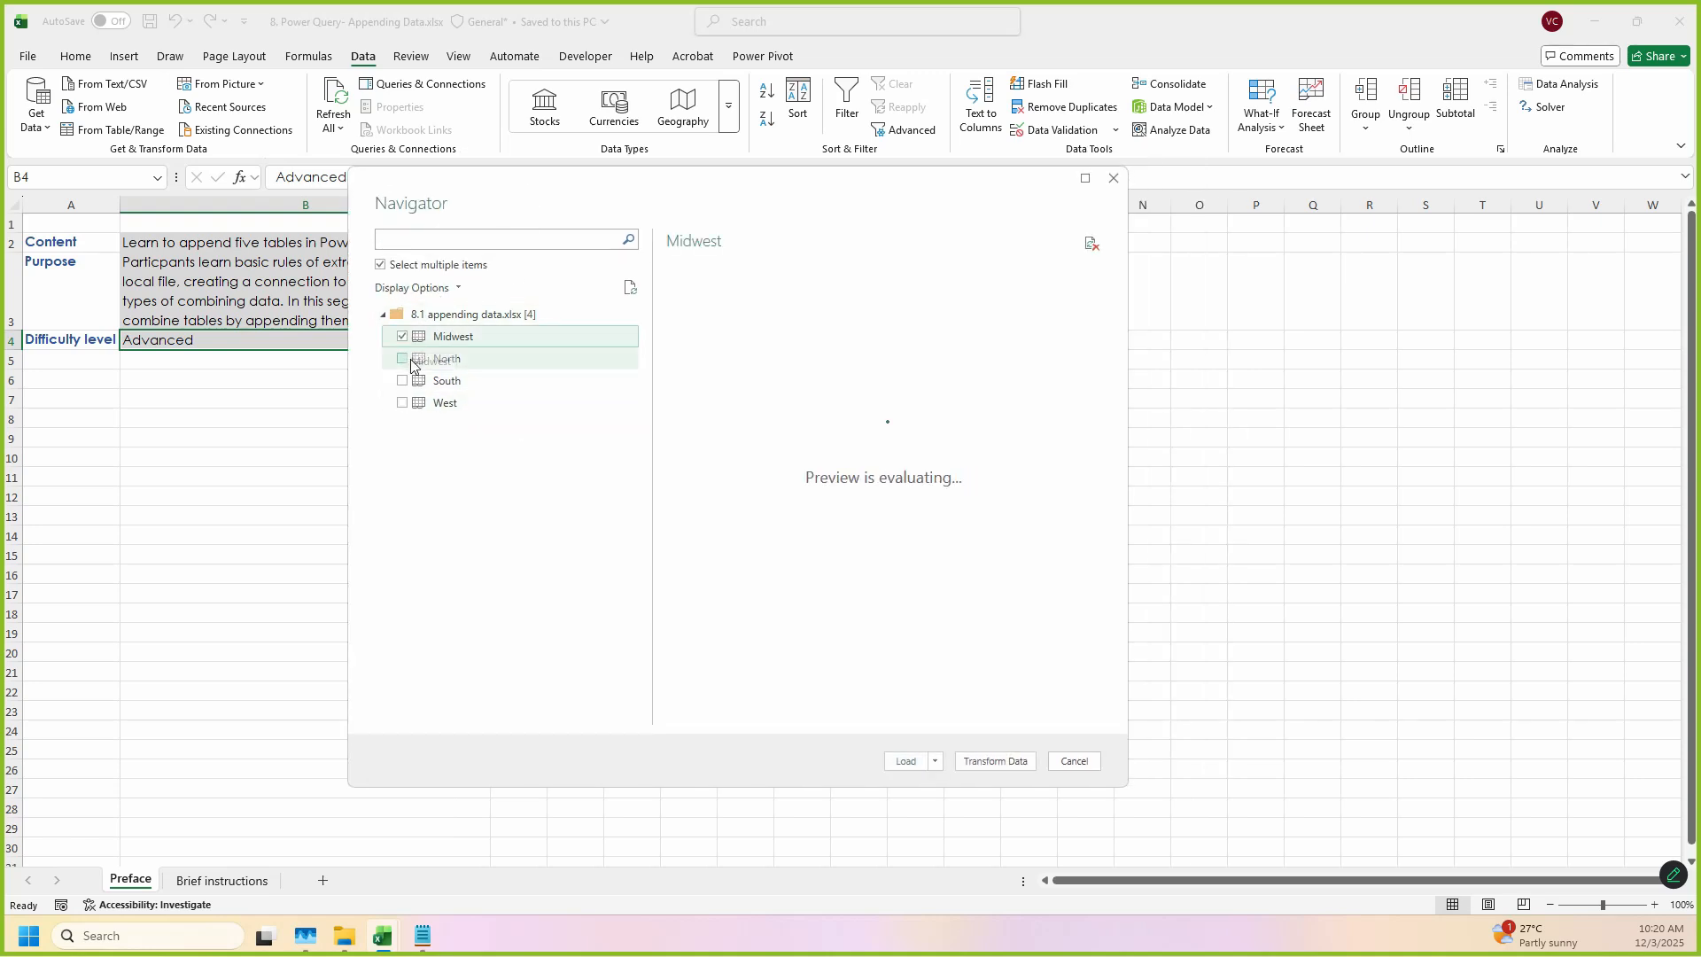
{"action": "left_click", "coordinate": [403, 359]}
{"action": "left_click", "coordinate": [402, 381]}
{"action": "left_click", "coordinate": [404, 406]}
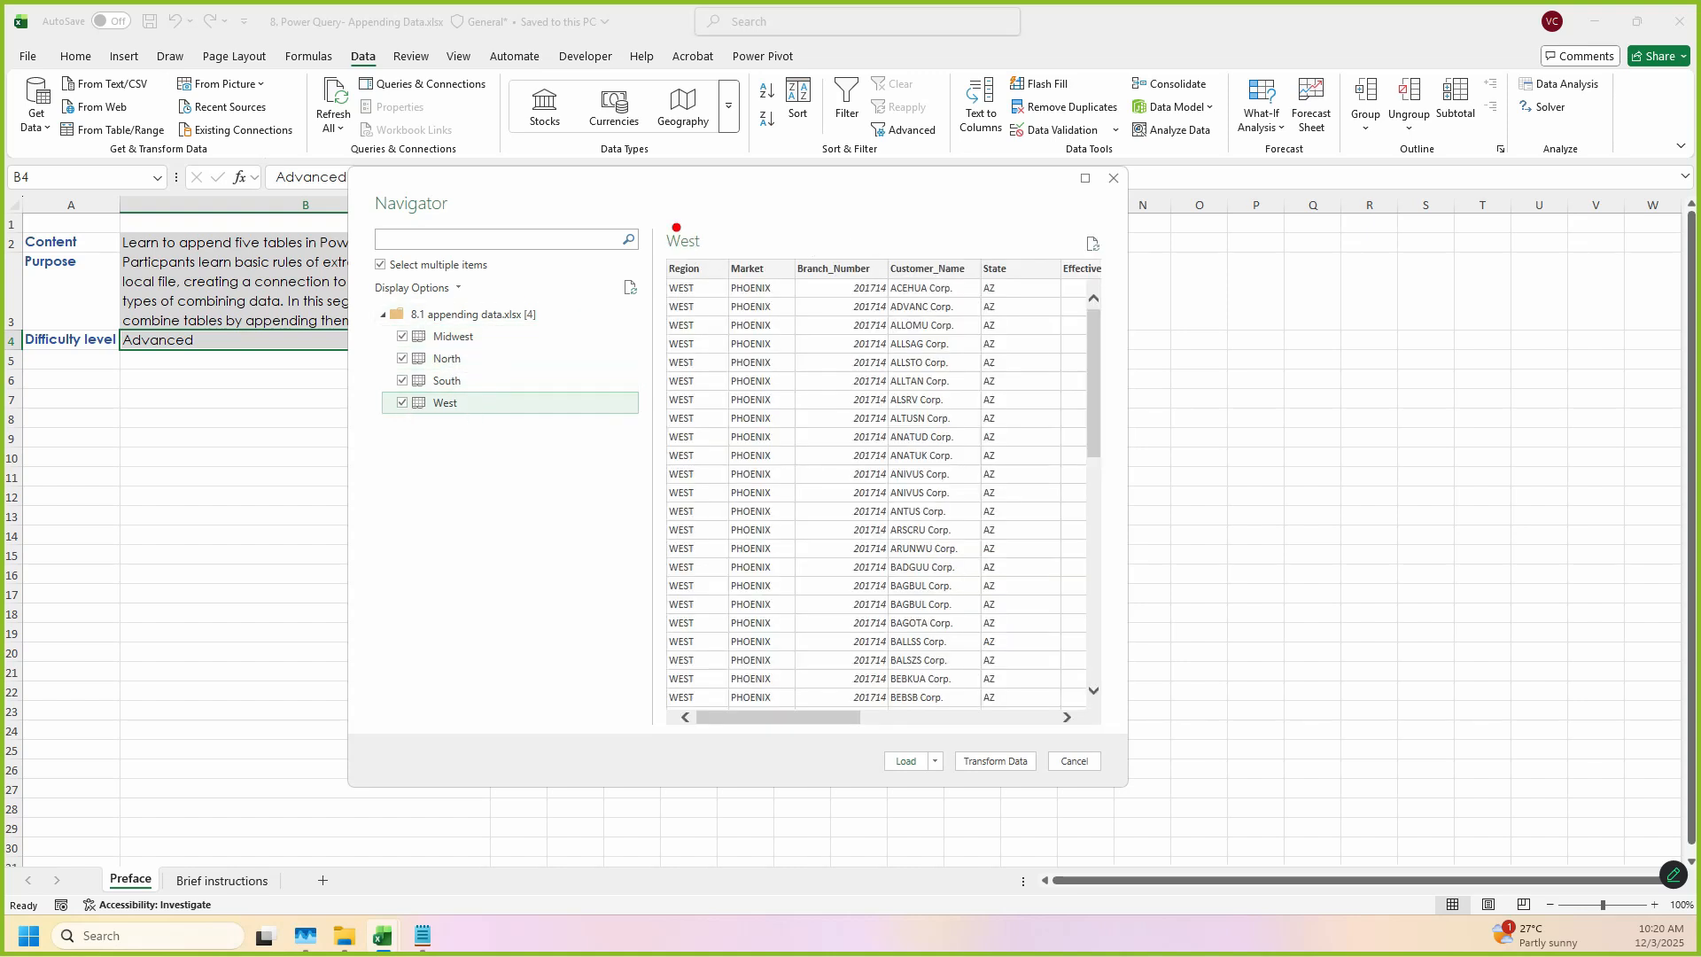
{"action": "left_click_drag", "start_coordinate": [842, 220], "coordinate": [712, 139]}
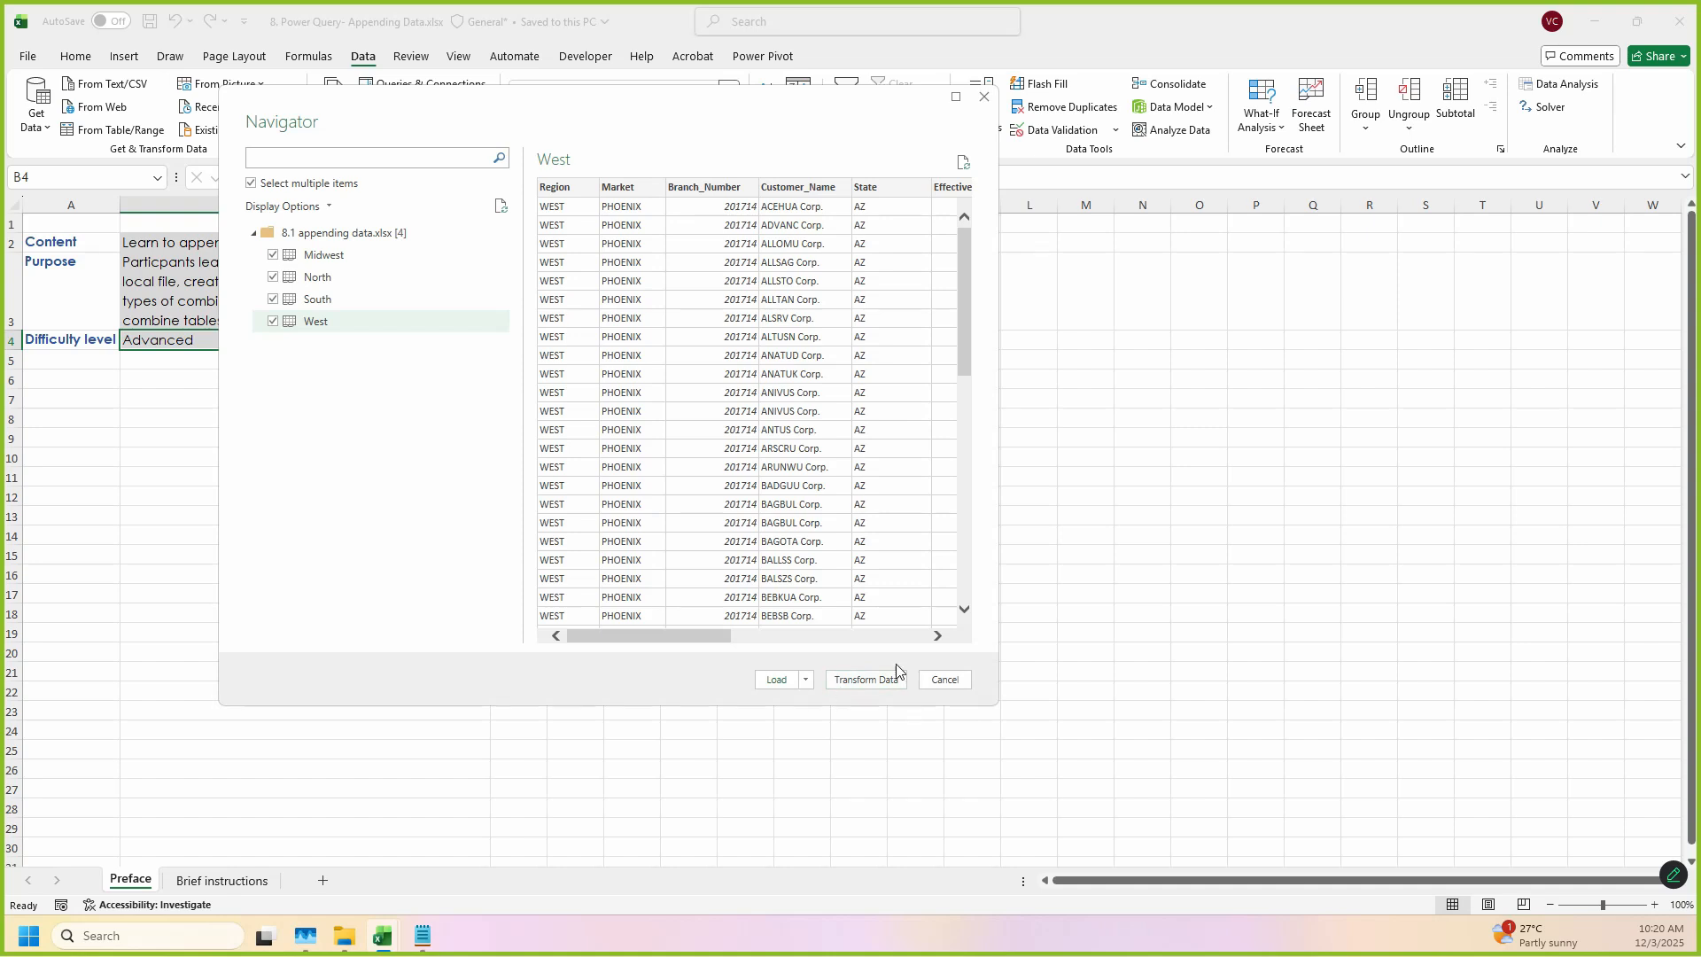
Step: Switch to notes.txt in Notepad, review the line "Excel 8.1>PQ>Excel 8", and return to the Navigator in Excel
{"action": "left_click", "coordinate": [420, 939]}
{"action": "scroll", "coordinate": [957, 319], "scroll_direction": "up", "scroll_amount": 1}
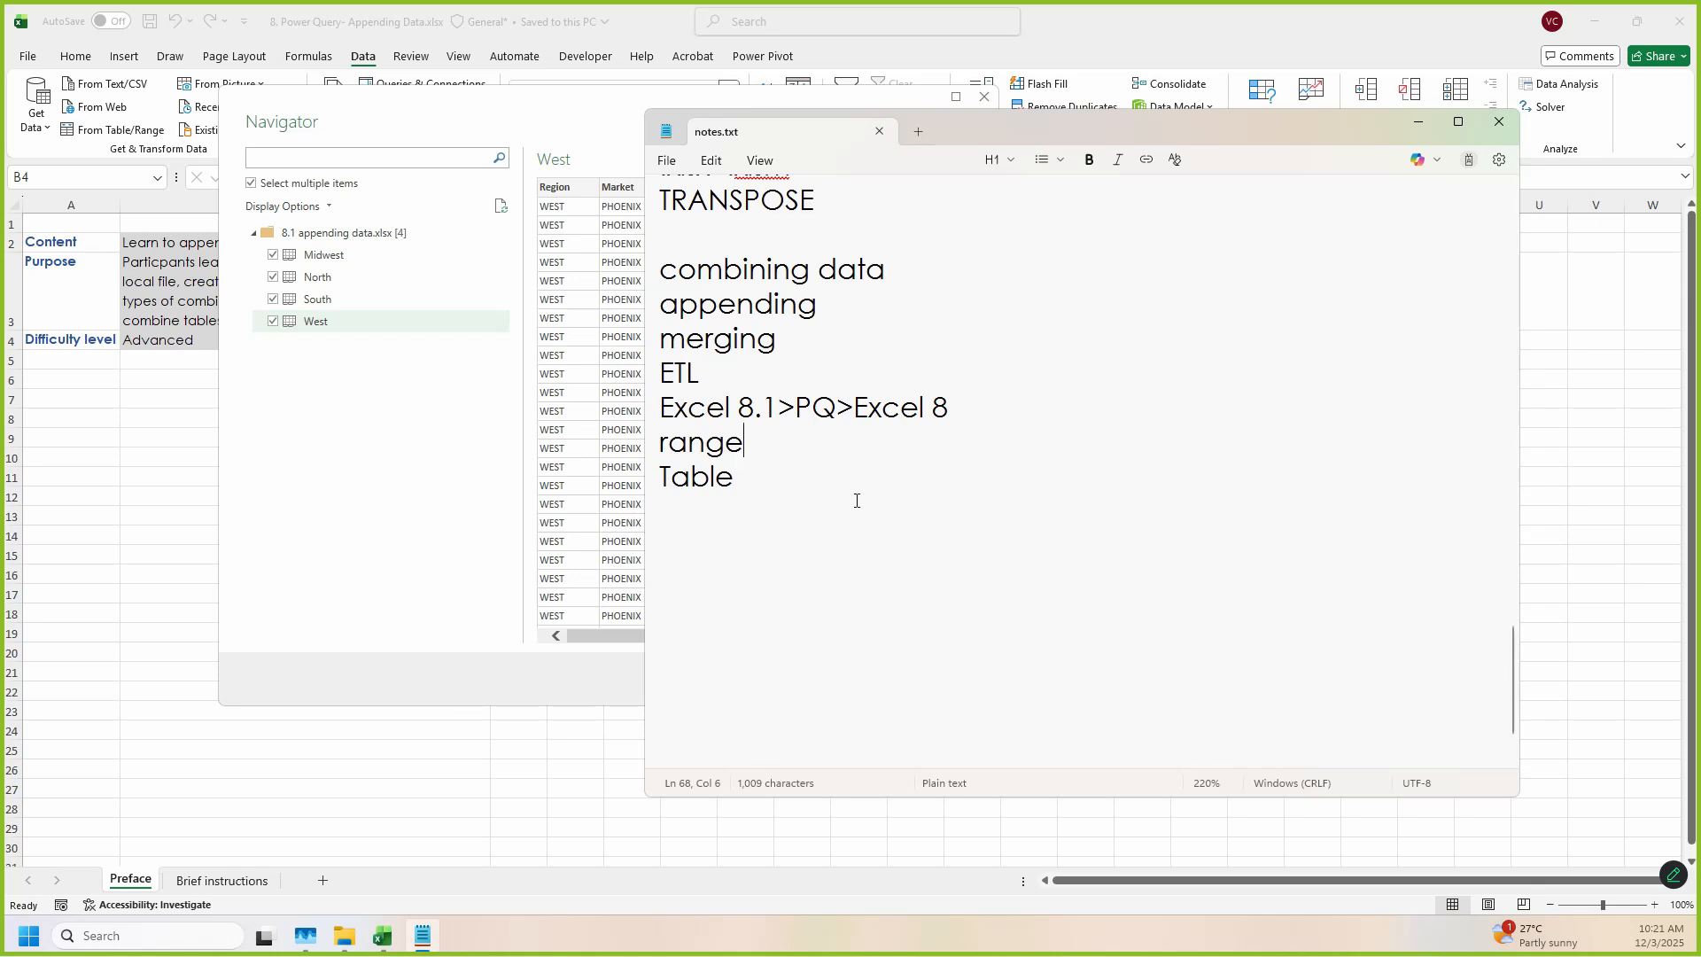
{"action": "mouse_move", "coordinate": [651, 386]}
{"action": "left_mouse_down"}
{"action": "mouse_move", "coordinate": [801, 442]}
{"action": "mouse_move", "coordinate": [776, 434]}
{"action": "left_mouse_up"}
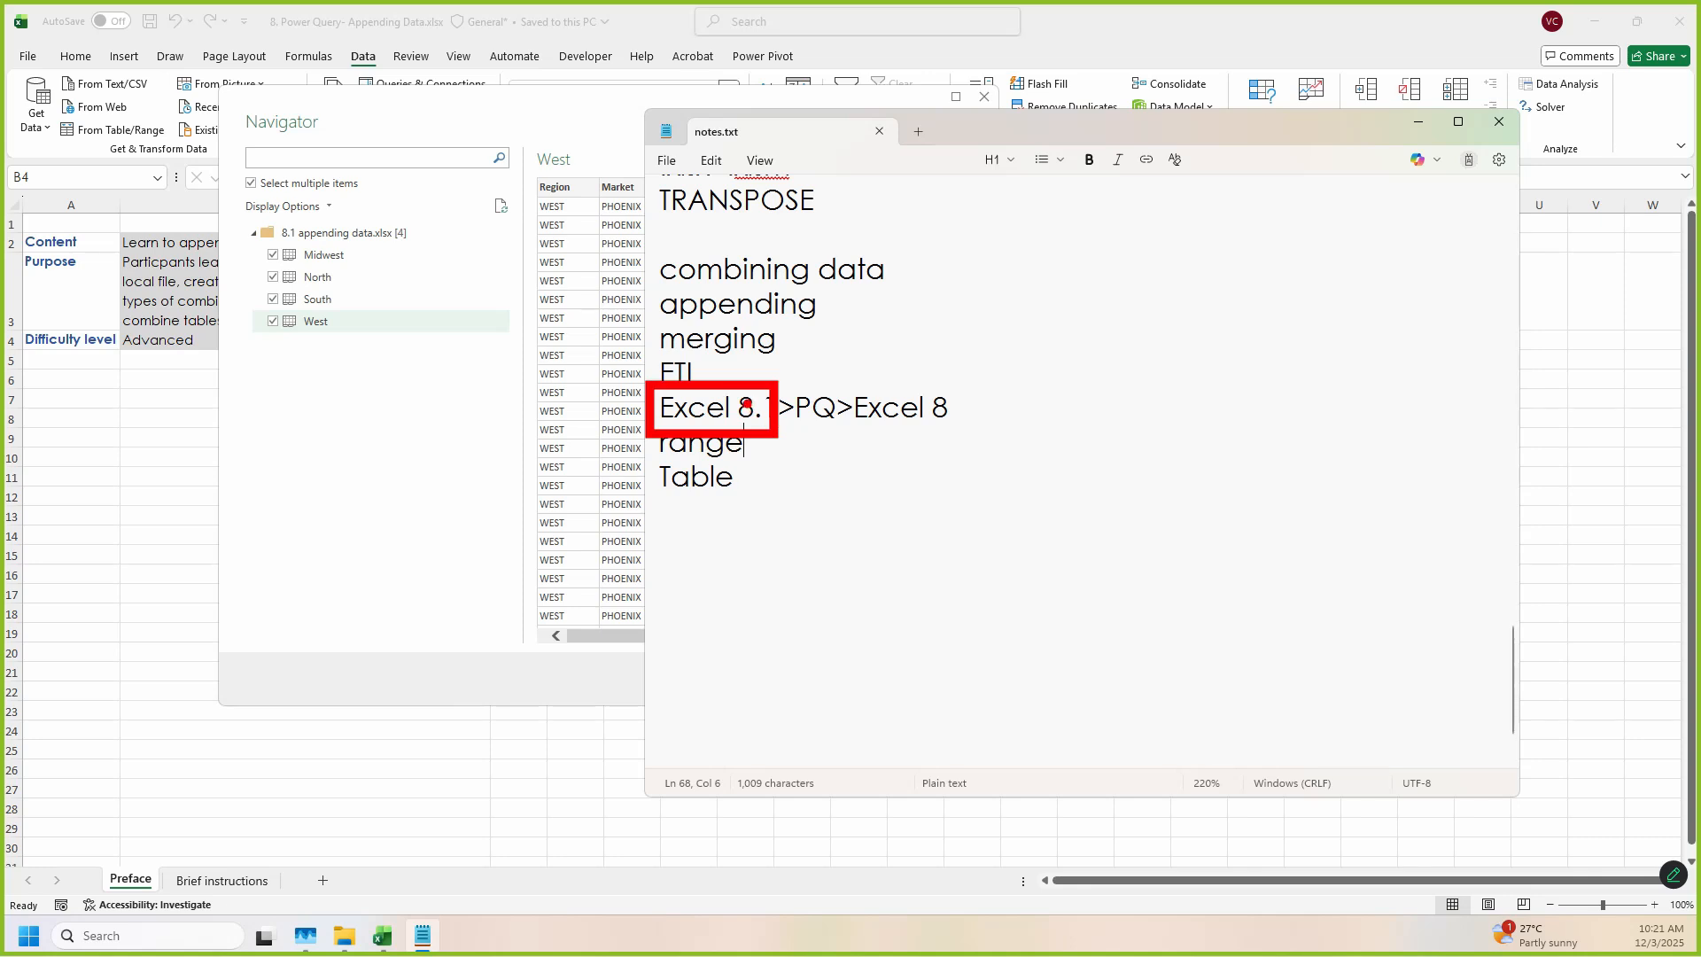
{"action": "mouse_move", "coordinate": [749, 402]}
{"action": "left_mouse_down"}
{"action": "mouse_move", "coordinate": [824, 373]}
{"action": "mouse_move", "coordinate": [947, 379]}
{"action": "left_mouse_up"}
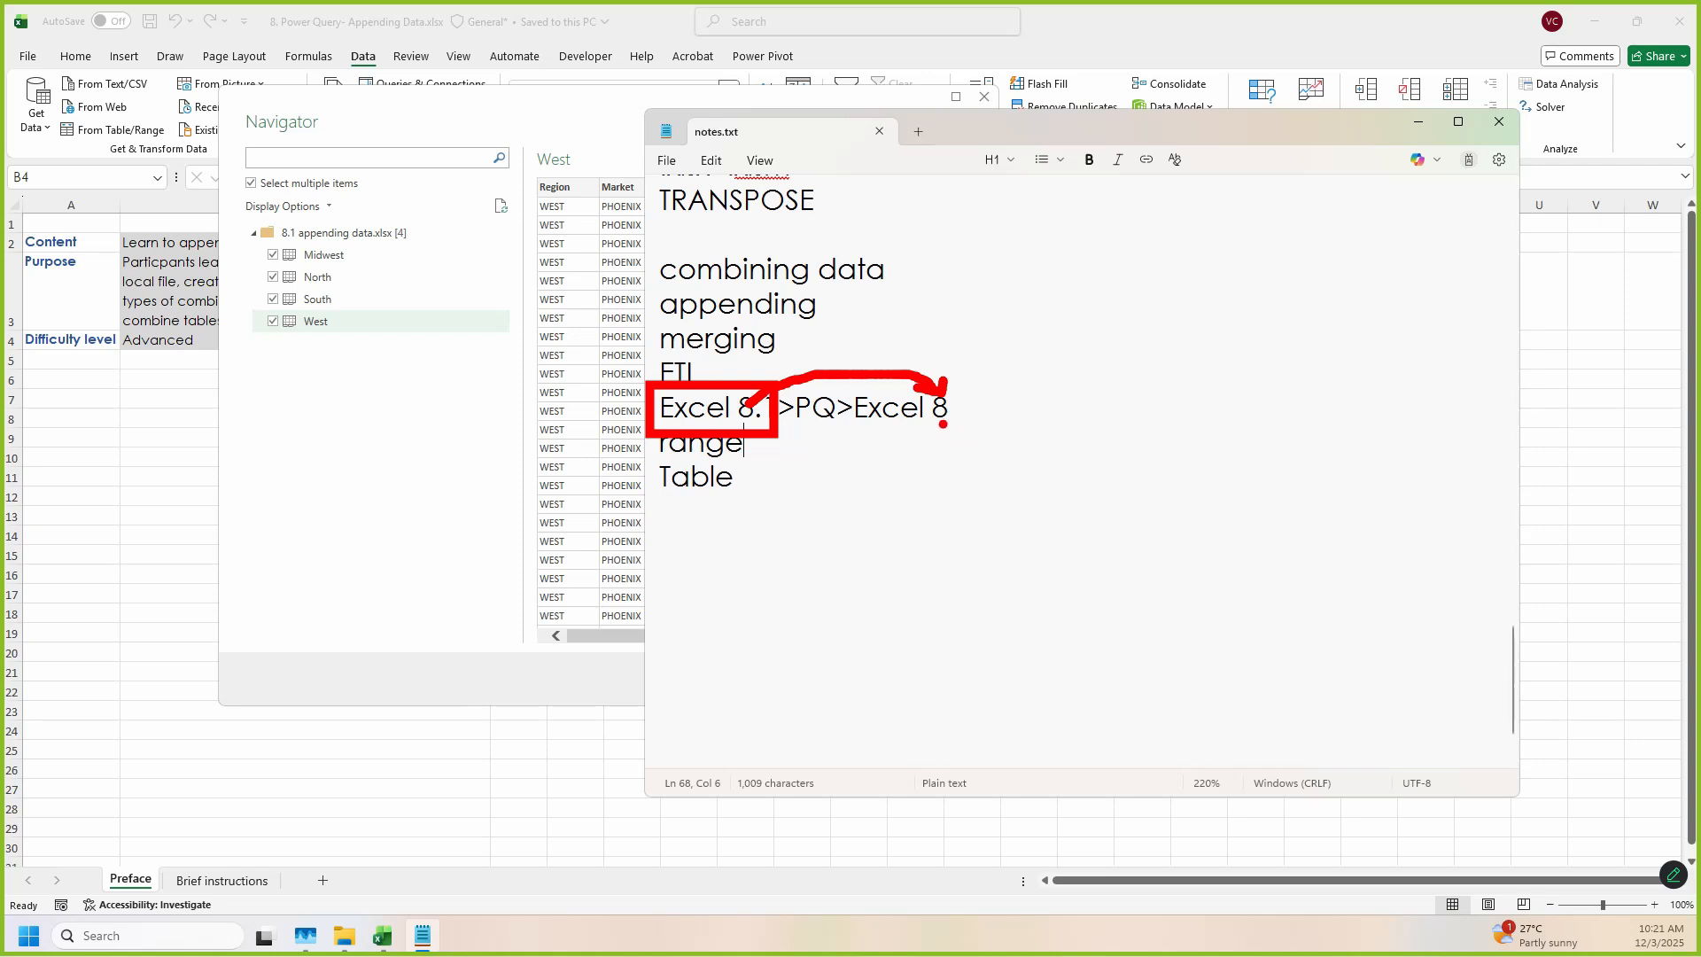
{"action": "mouse_move", "coordinate": [912, 379]}
{"action": "left_mouse_down"}
{"action": "mouse_move", "coordinate": [995, 437]}
{"action": "mouse_move", "coordinate": [1091, 454]}
{"action": "left_mouse_up"}
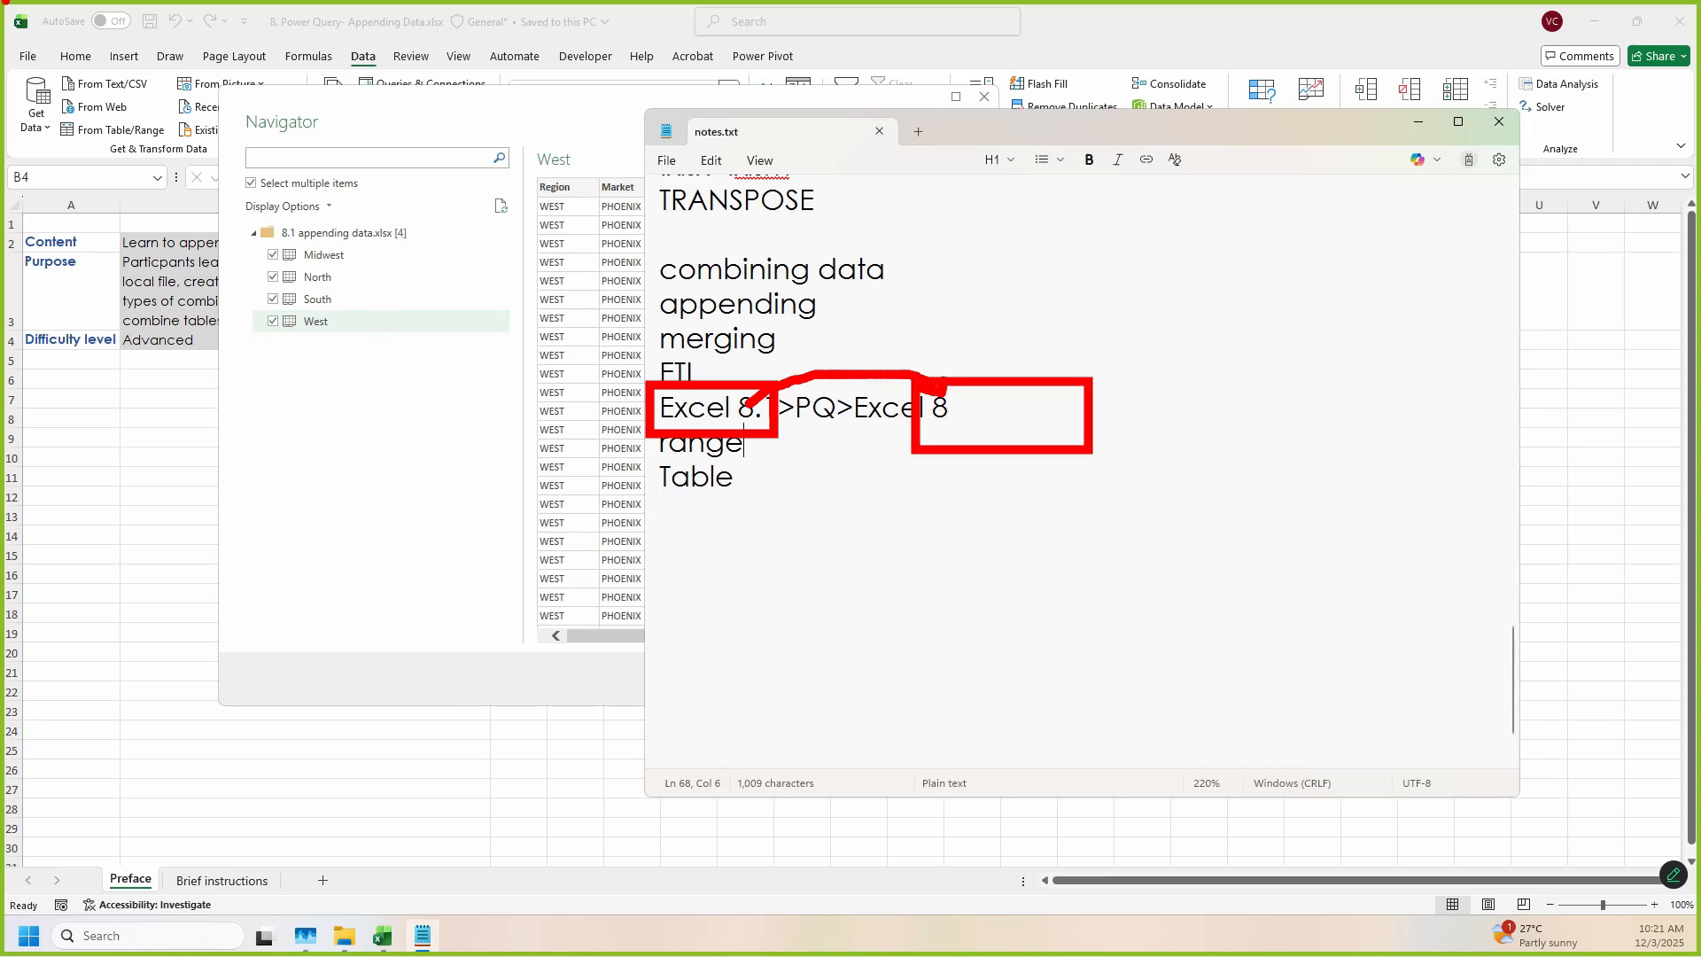
{"action": "key", "text": "Escape"}
{"action": "left_click", "coordinate": [396, 532]}
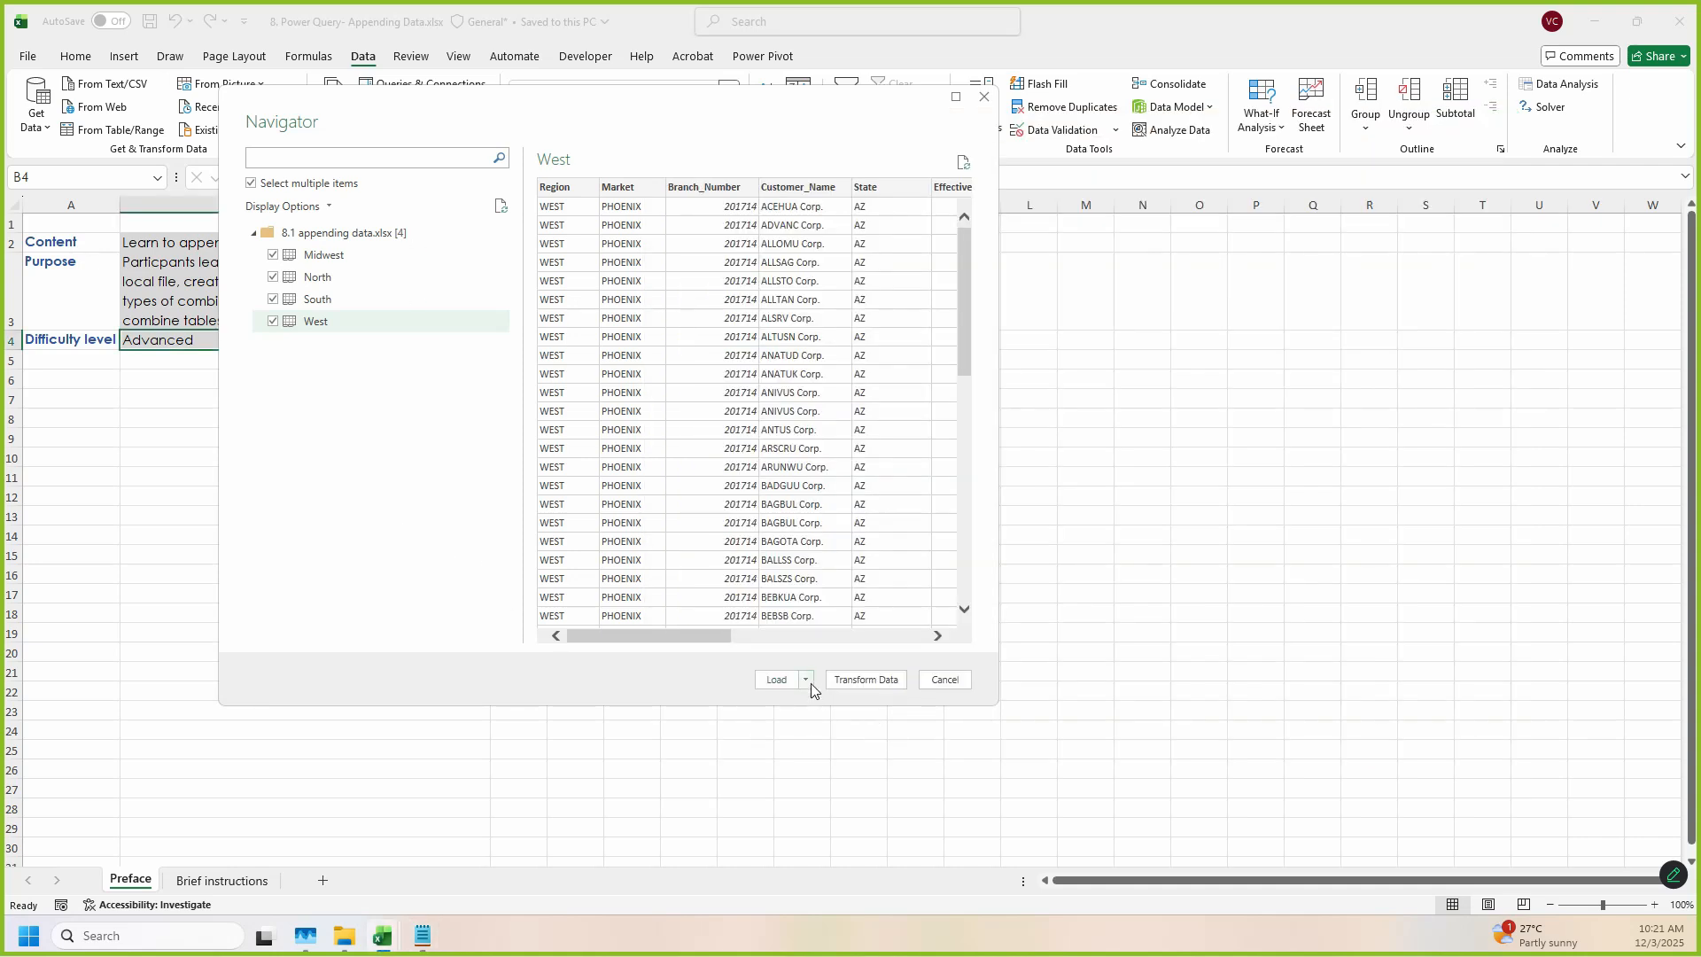
Step: Point out the Navigator's Load option, check the "ETL" entry in notes.txt, and return to the Navigator
{"action": "left_click_drag", "start_coordinate": [730, 656], "coordinate": [807, 704]}
{"action": "key", "text": "Escape"}
{"action": "left_click", "coordinate": [422, 935]}
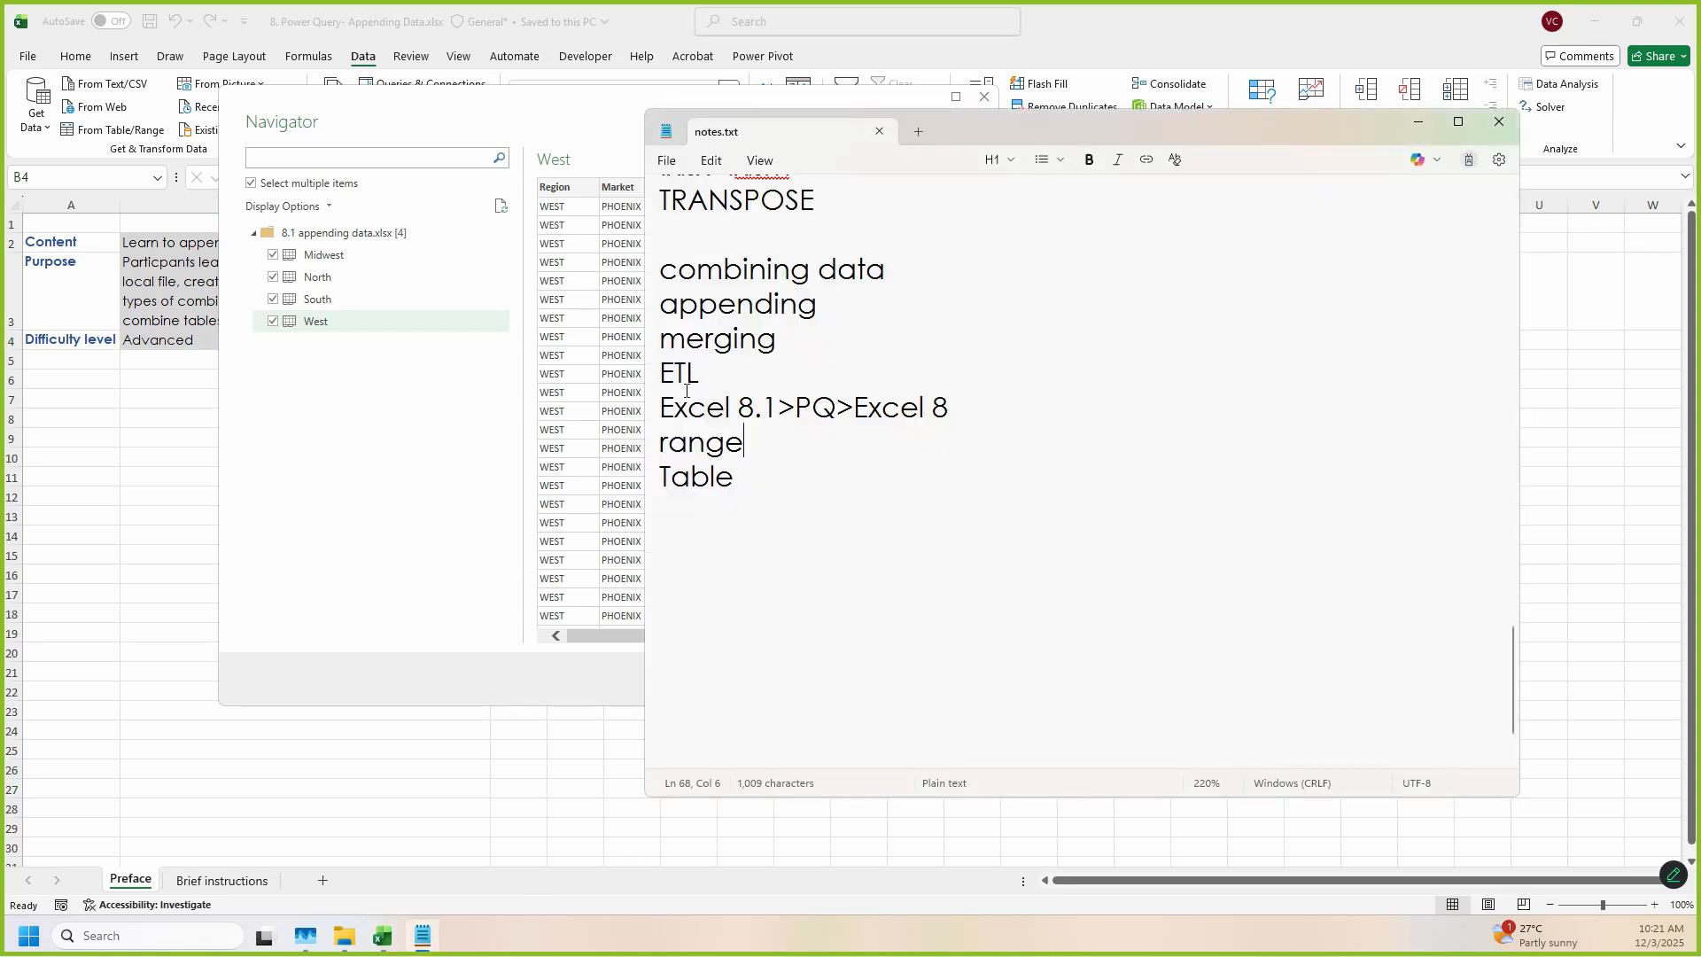
{"action": "left_click_drag", "start_coordinate": [687, 379], "coordinate": [708, 380]}
{"action": "left_click_drag", "start_coordinate": [707, 380], "coordinate": [700, 380]}
{"action": "left_click", "coordinate": [516, 422]}
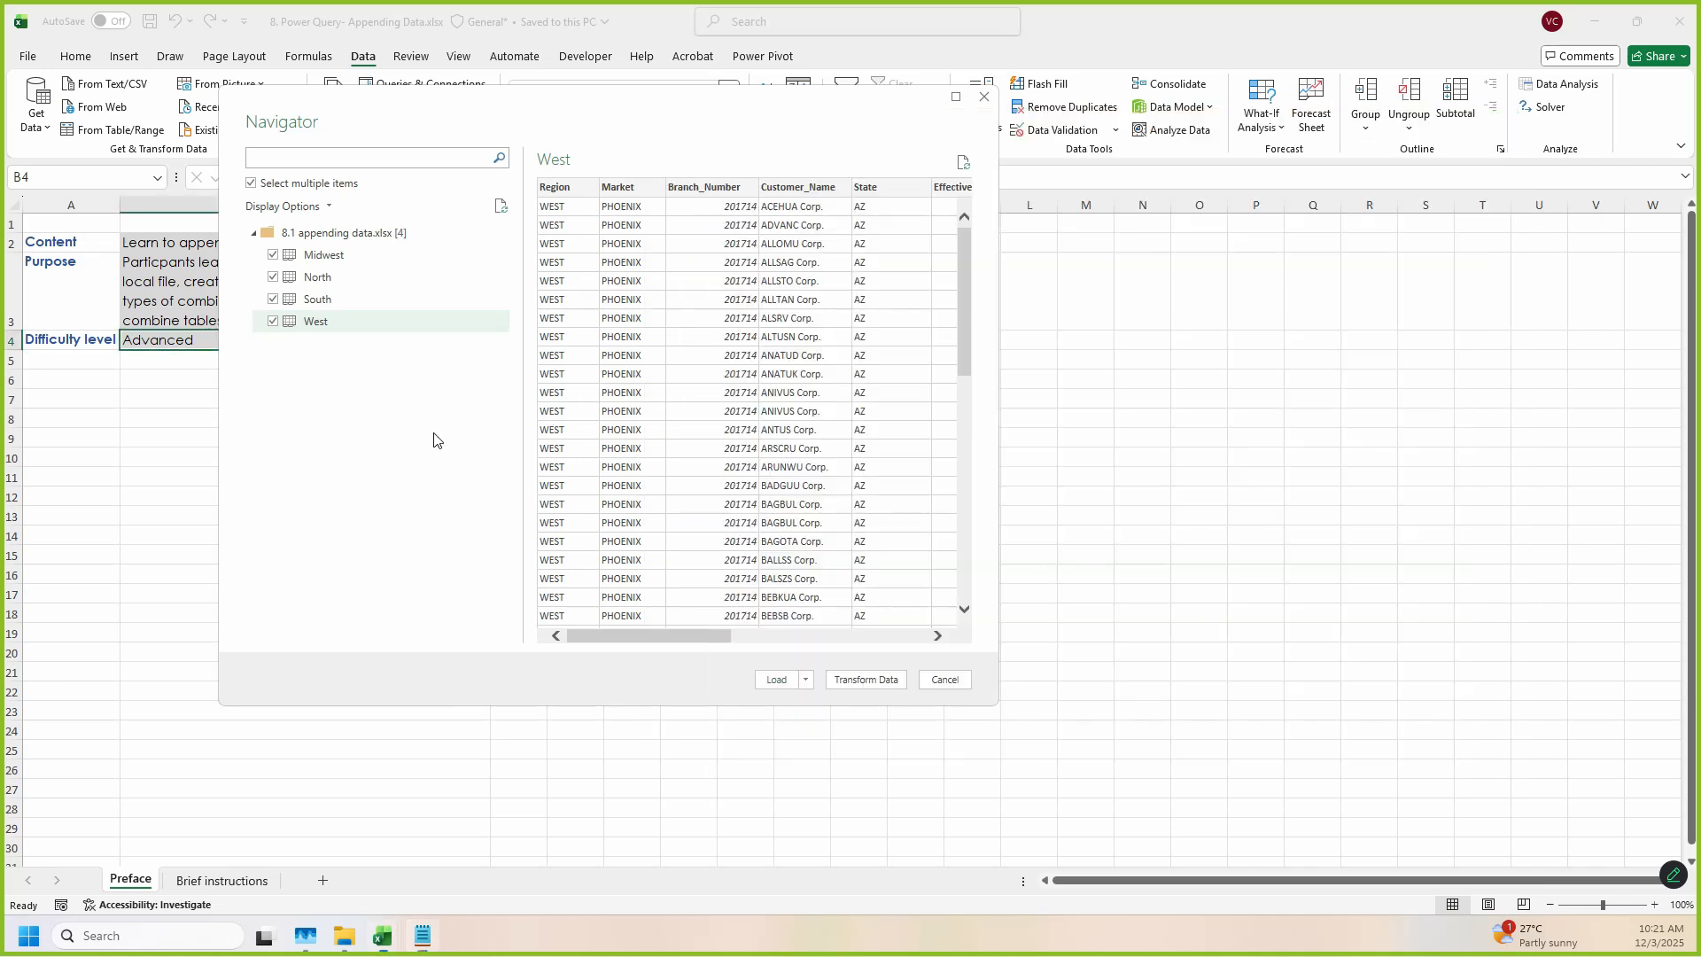
Step: Load the four selected sheets as connections only, without adding the data to the Data Model
{"action": "left_click", "coordinate": [808, 679]}
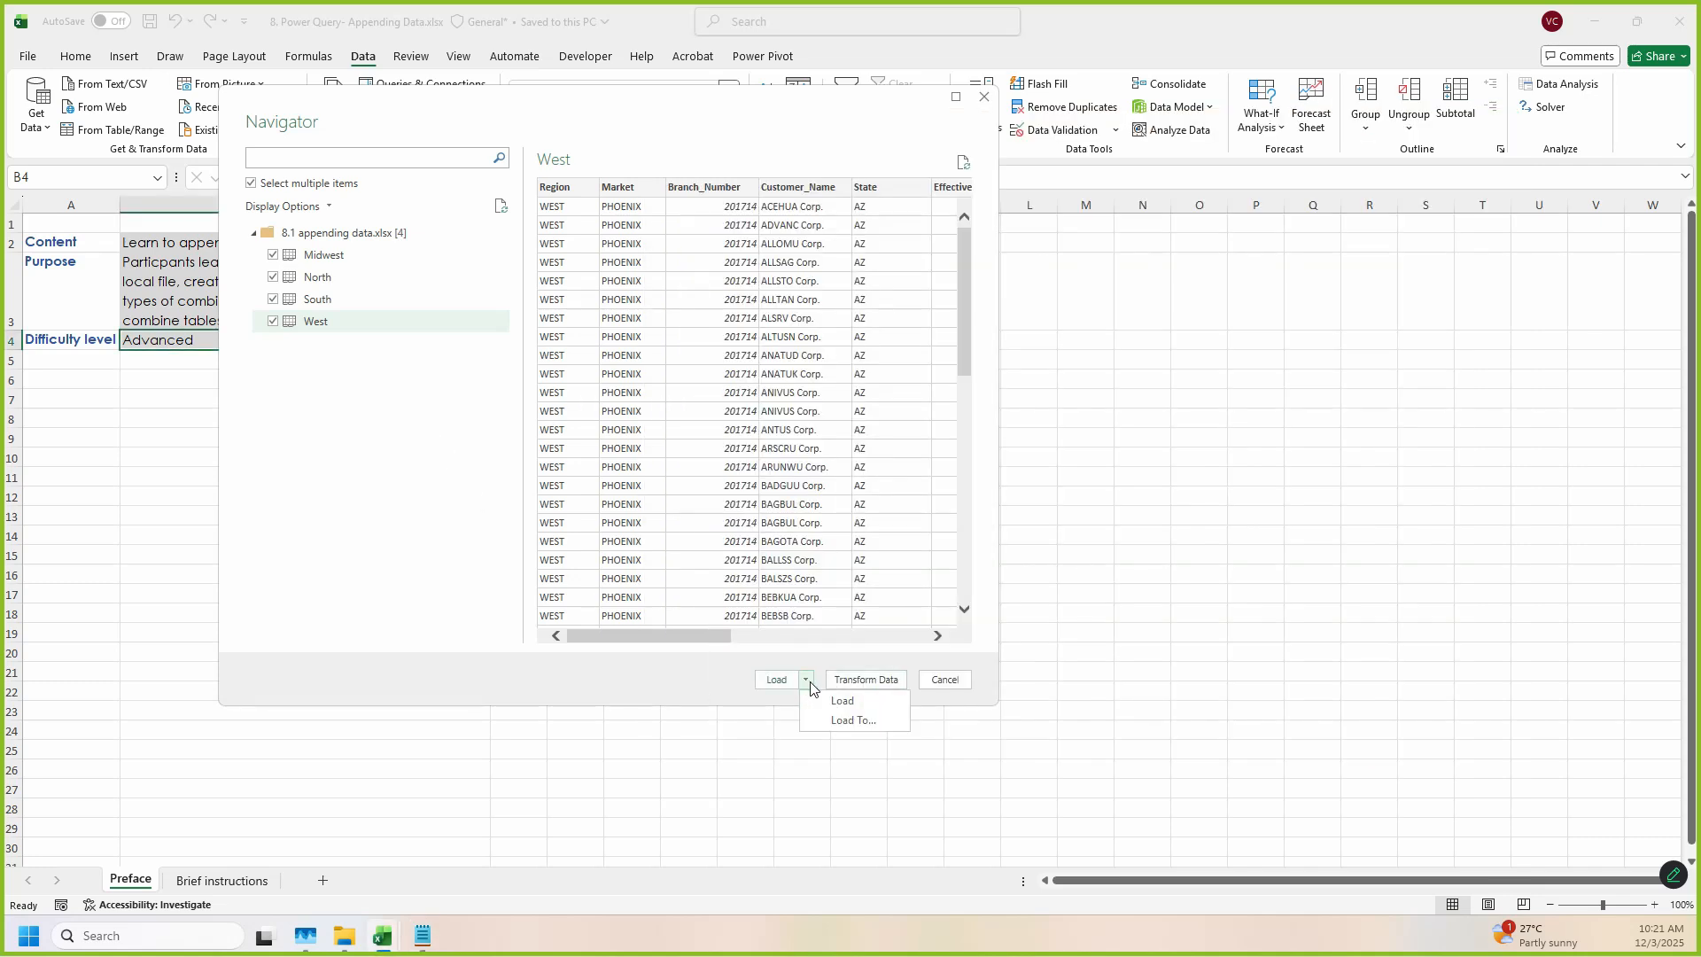
{"action": "left_click", "coordinate": [877, 729]}
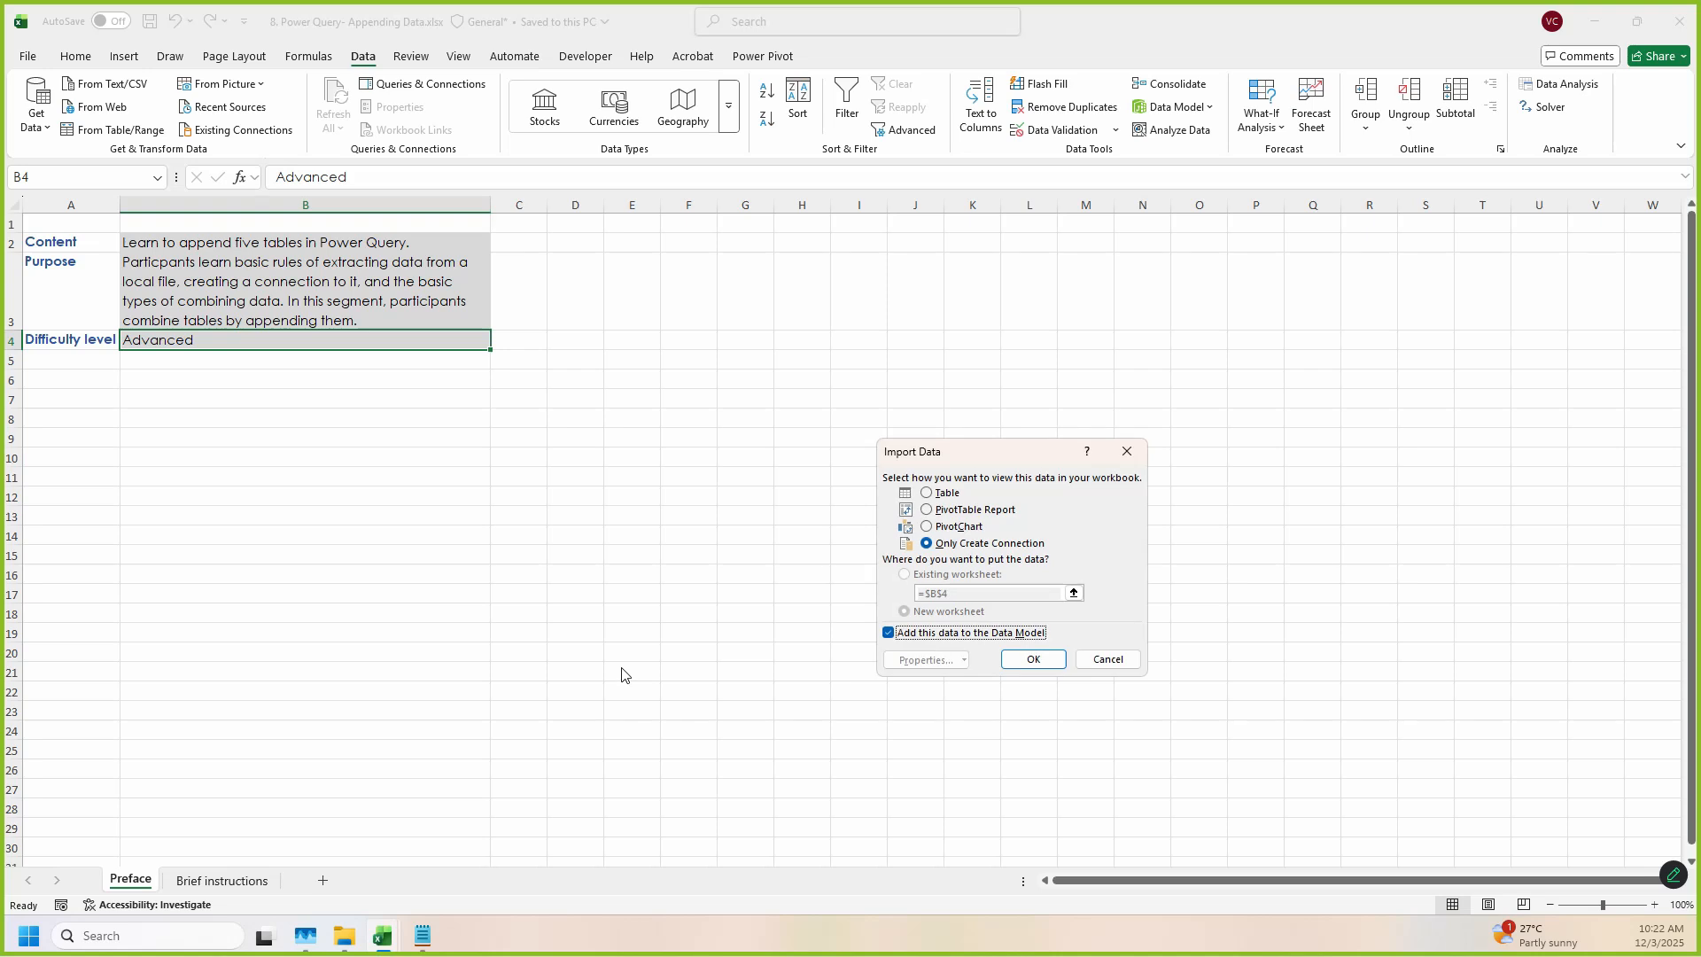
{"action": "left_click_drag", "start_coordinate": [1010, 448], "coordinate": [434, 239]}
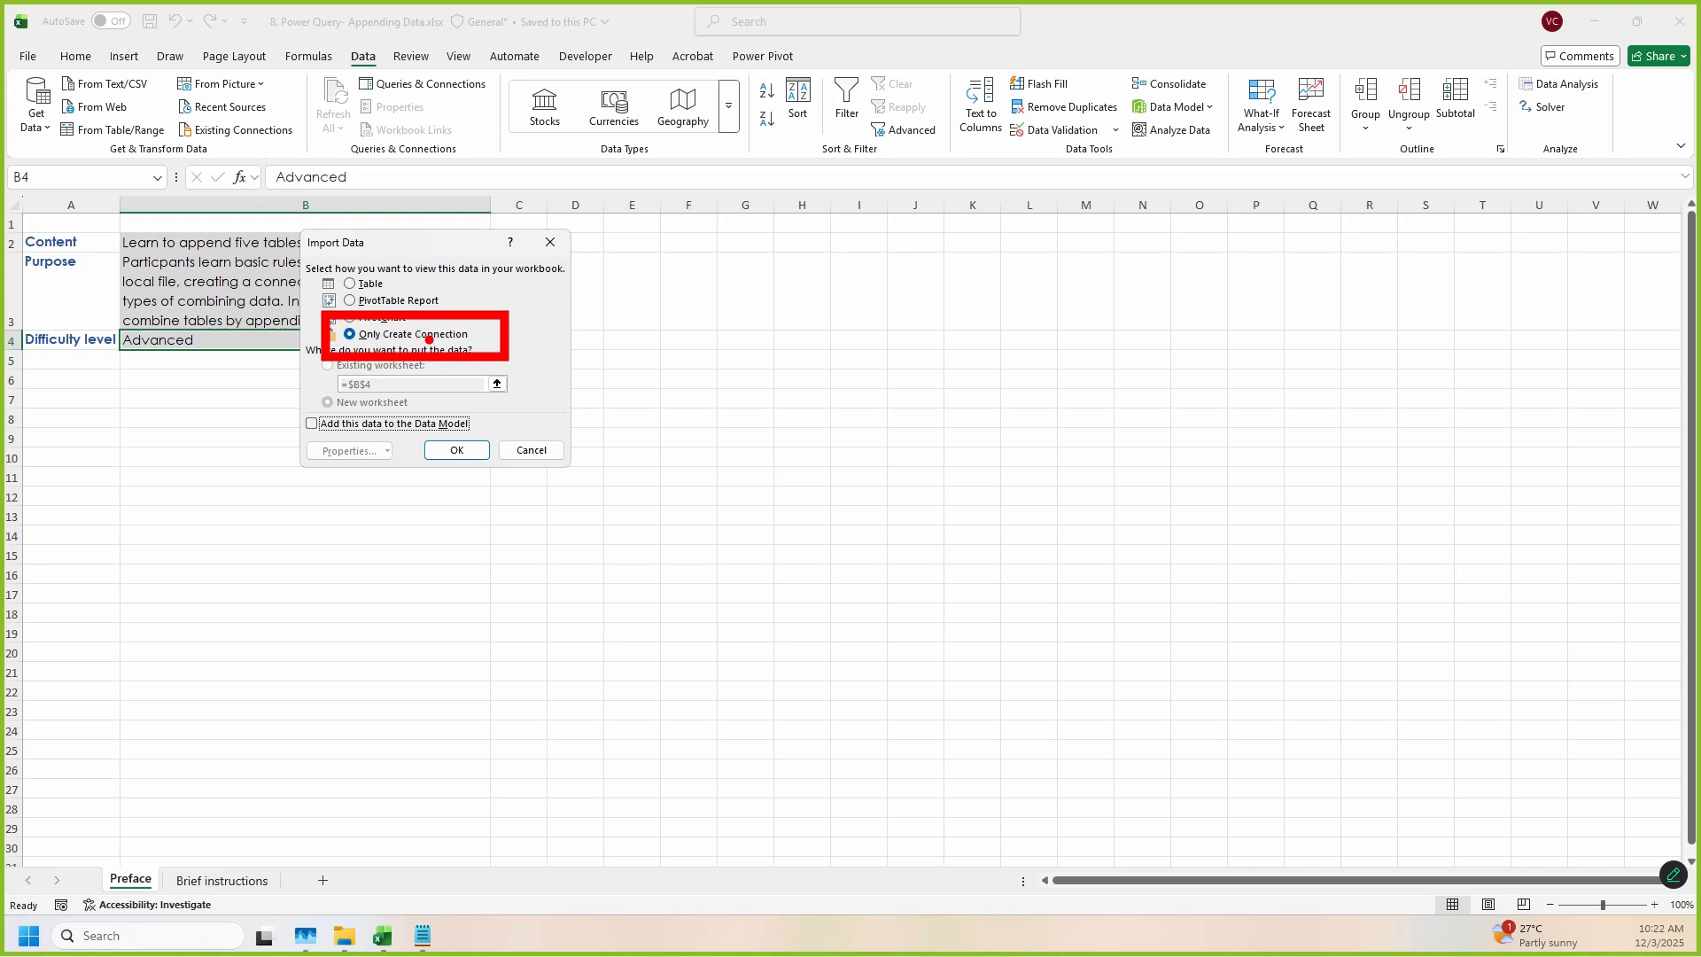
{"action": "mouse_move", "coordinate": [300, 22]}
{"action": "left_mouse_down"}
{"action": "mouse_move", "coordinate": [221, 12]}
{"action": "mouse_move", "coordinate": [285, 16]}
{"action": "left_mouse_up"}
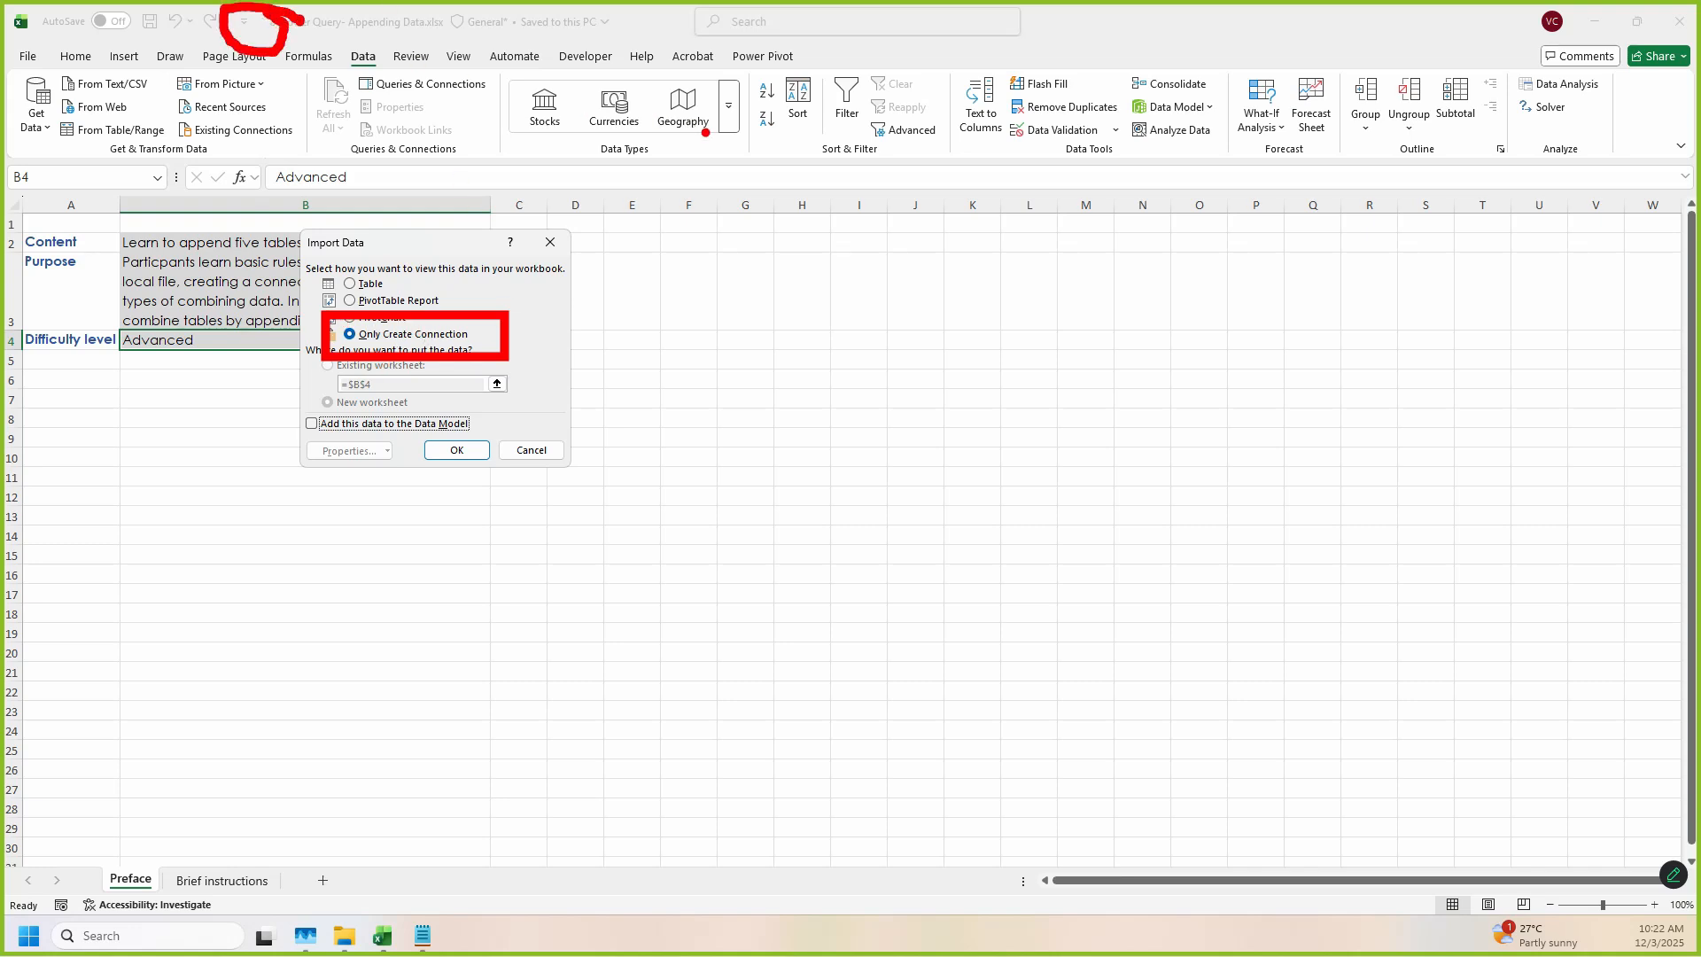
{"action": "left_click_drag", "start_coordinate": [500, 448], "coordinate": [478, 429]}
{"action": "key", "text": "Escape"}
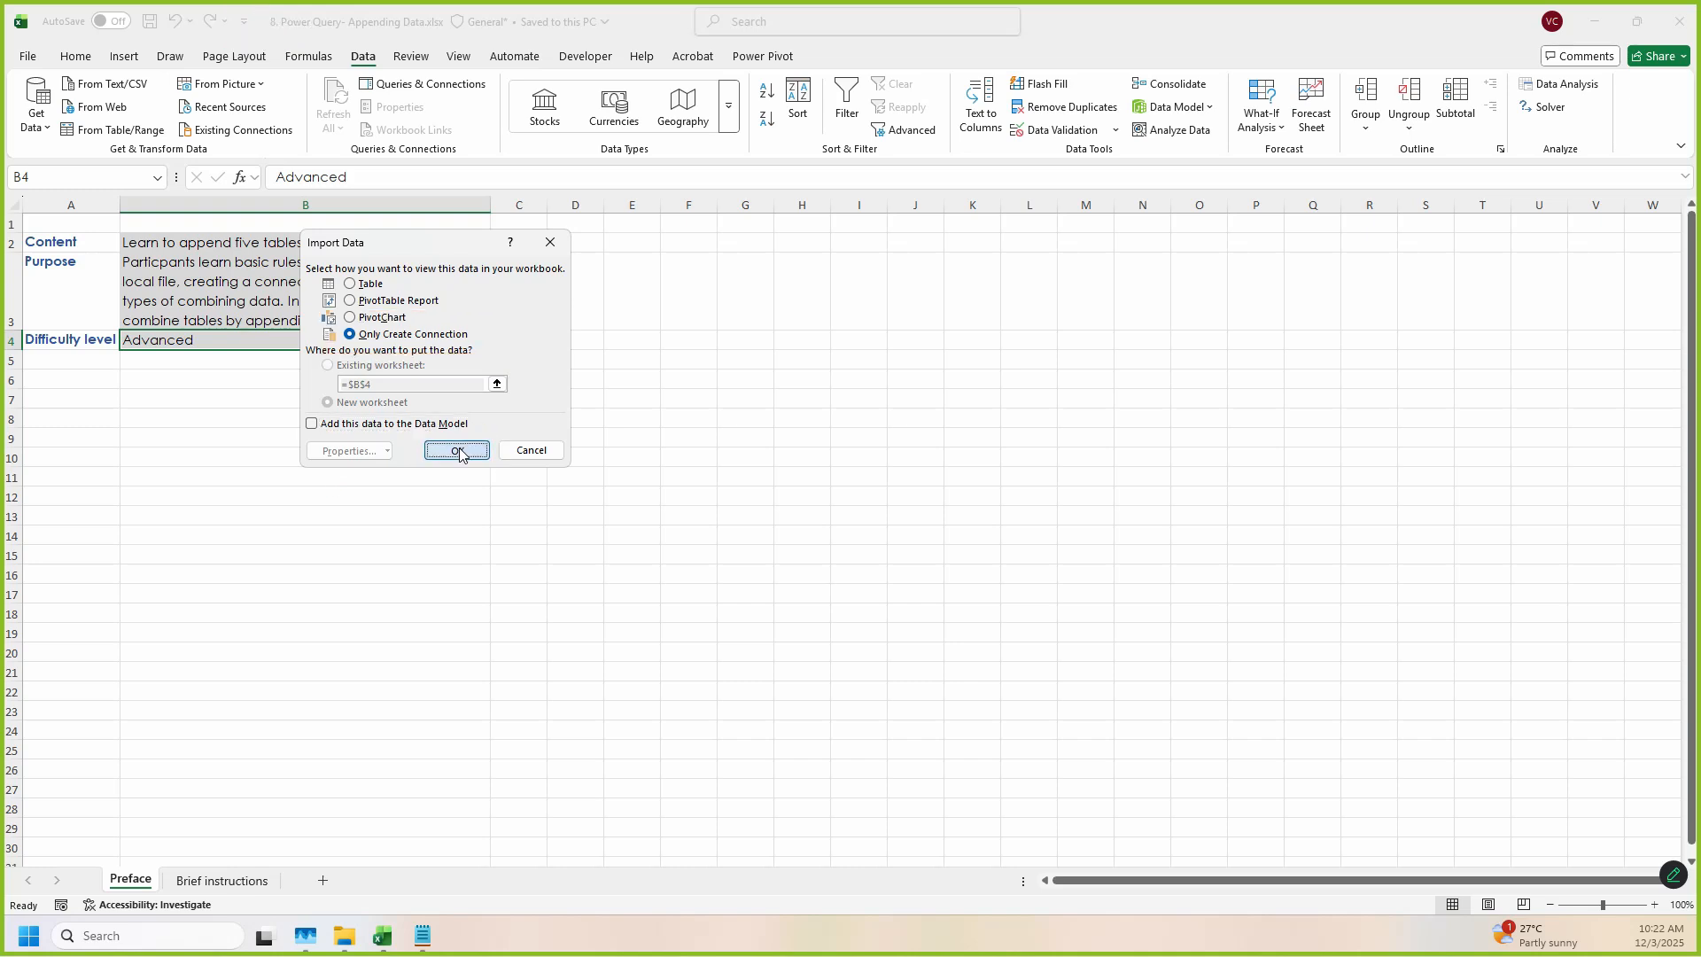
{"action": "left_click", "coordinate": [457, 452]}
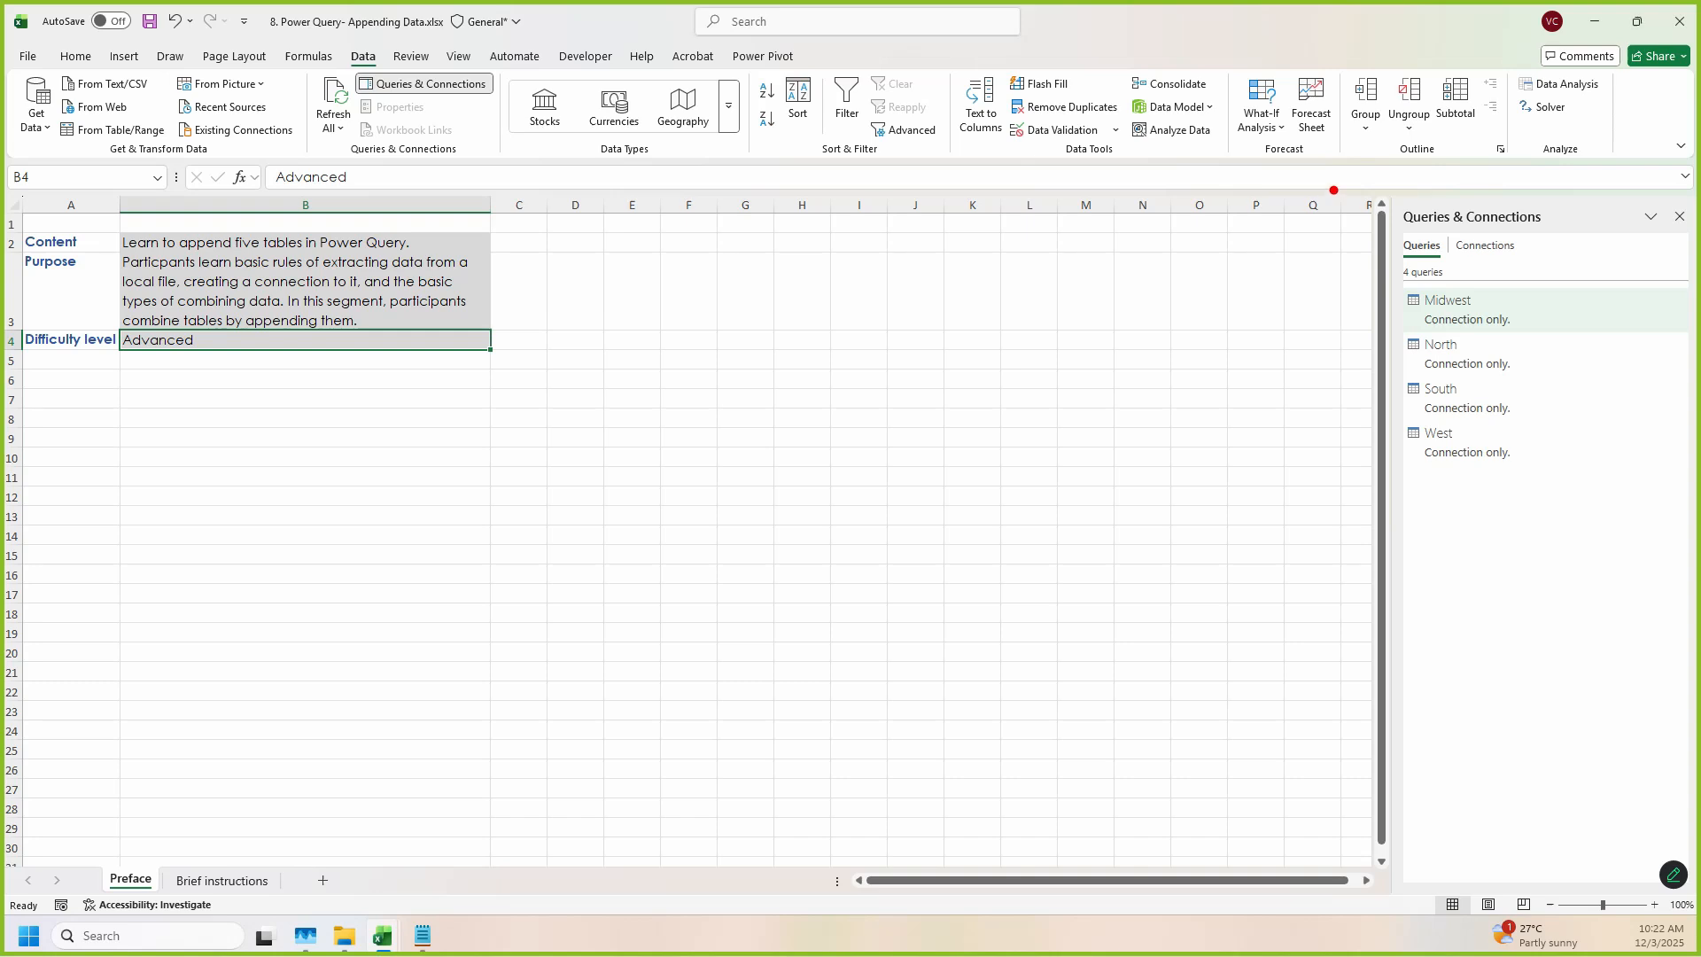
Step: Review the connection-only Midwest, North, South and West queries listed for the workbook
{"action": "mouse_move", "coordinate": [1333, 193]}
{"action": "left_mouse_down"}
{"action": "mouse_move", "coordinate": [1697, 608]}
{"action": "mouse_move", "coordinate": [1697, 494]}
{"action": "mouse_move", "coordinate": [1697, 523]}
{"action": "left_mouse_up"}
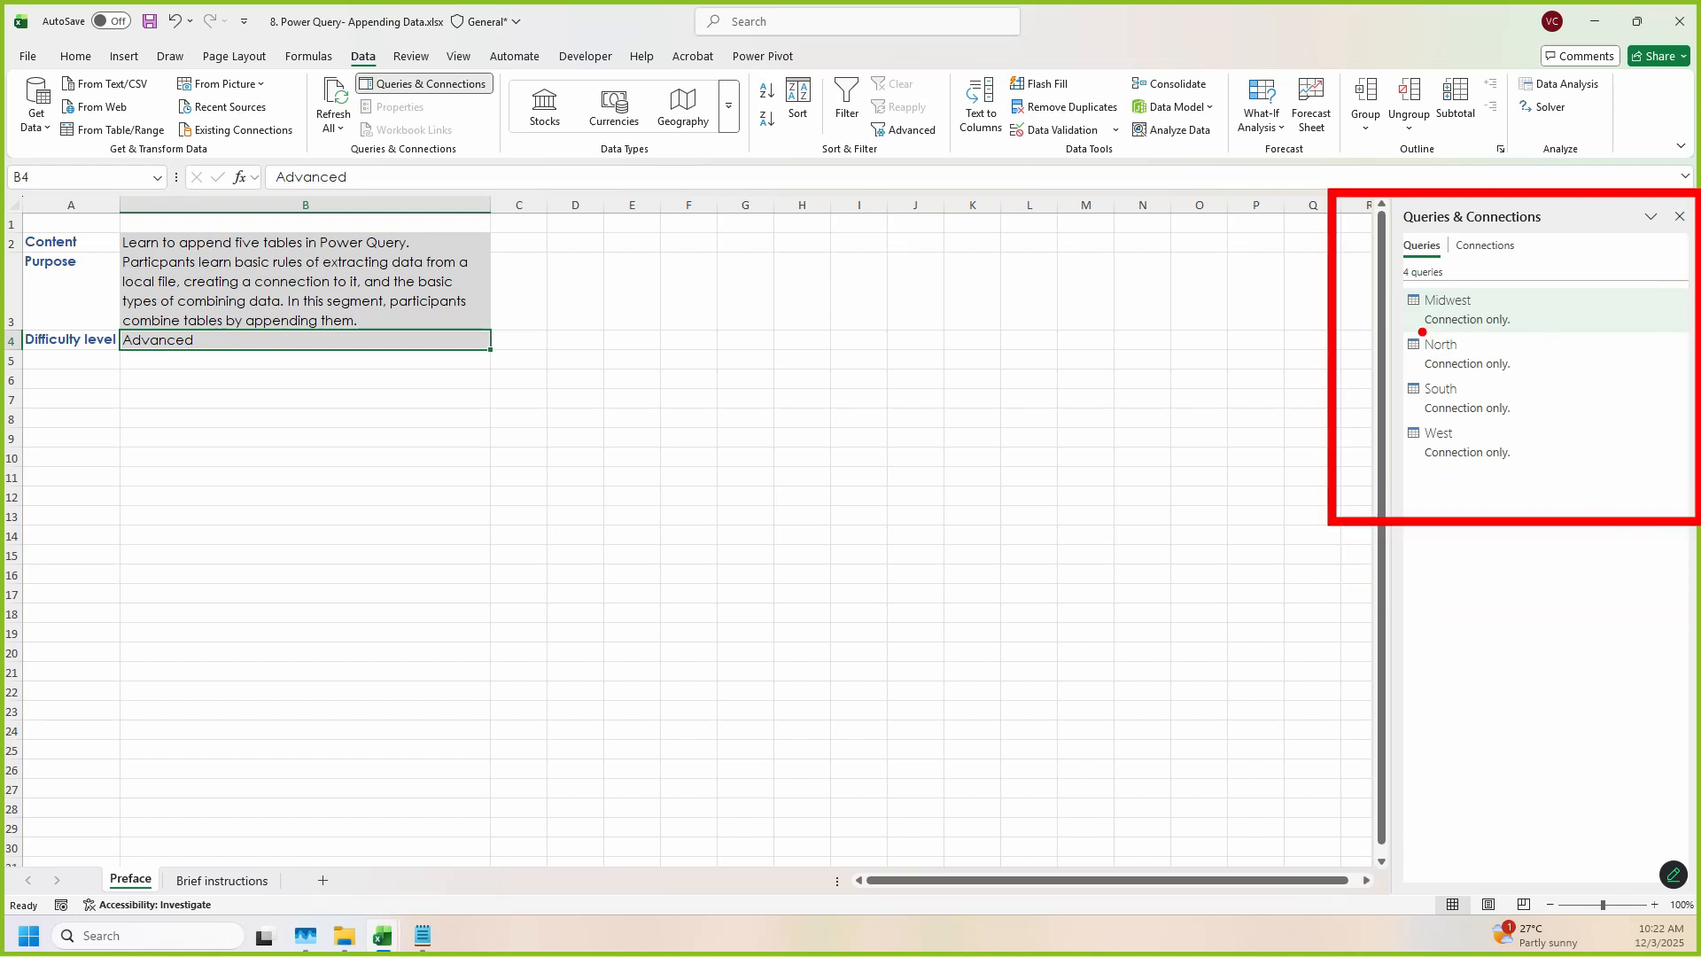
{"action": "left_click_drag", "start_coordinate": [1420, 336], "coordinate": [1533, 342]}
{"action": "mouse_move", "coordinate": [1437, 373]}
{"action": "left_mouse_down"}
{"action": "mouse_move", "coordinate": [1500, 379]}
{"action": "mouse_move", "coordinate": [1497, 454]}
{"action": "mouse_move", "coordinate": [1593, 437]}
{"action": "left_mouse_up"}
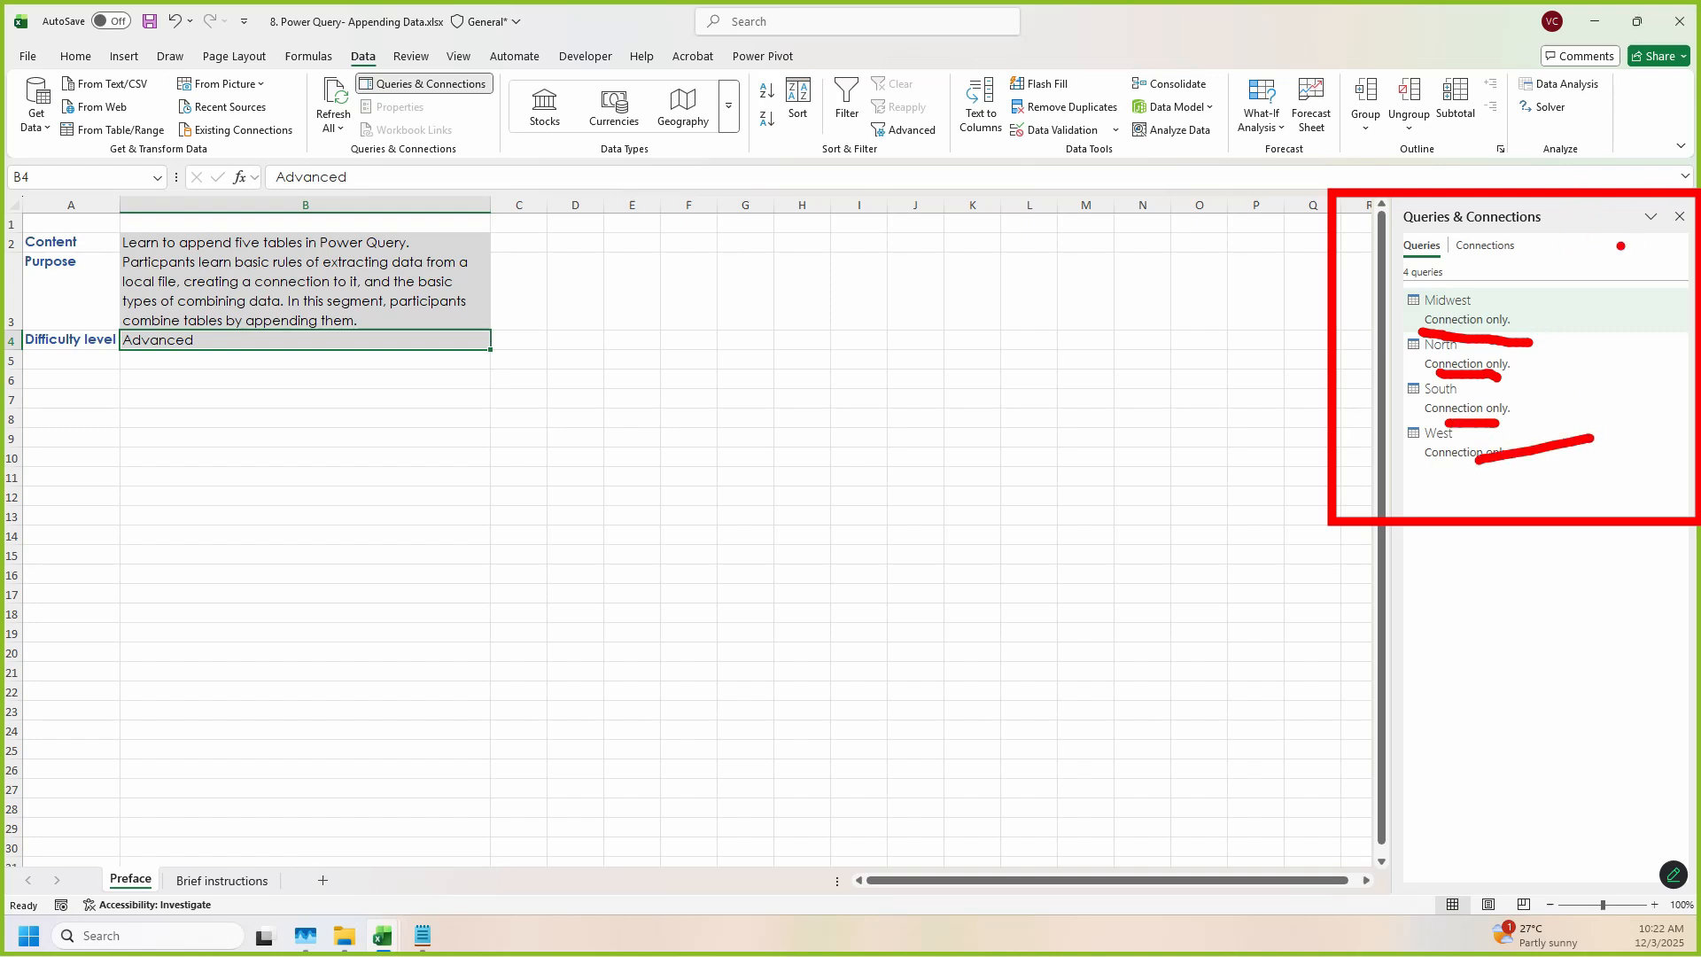
{"action": "key", "text": "Escape"}
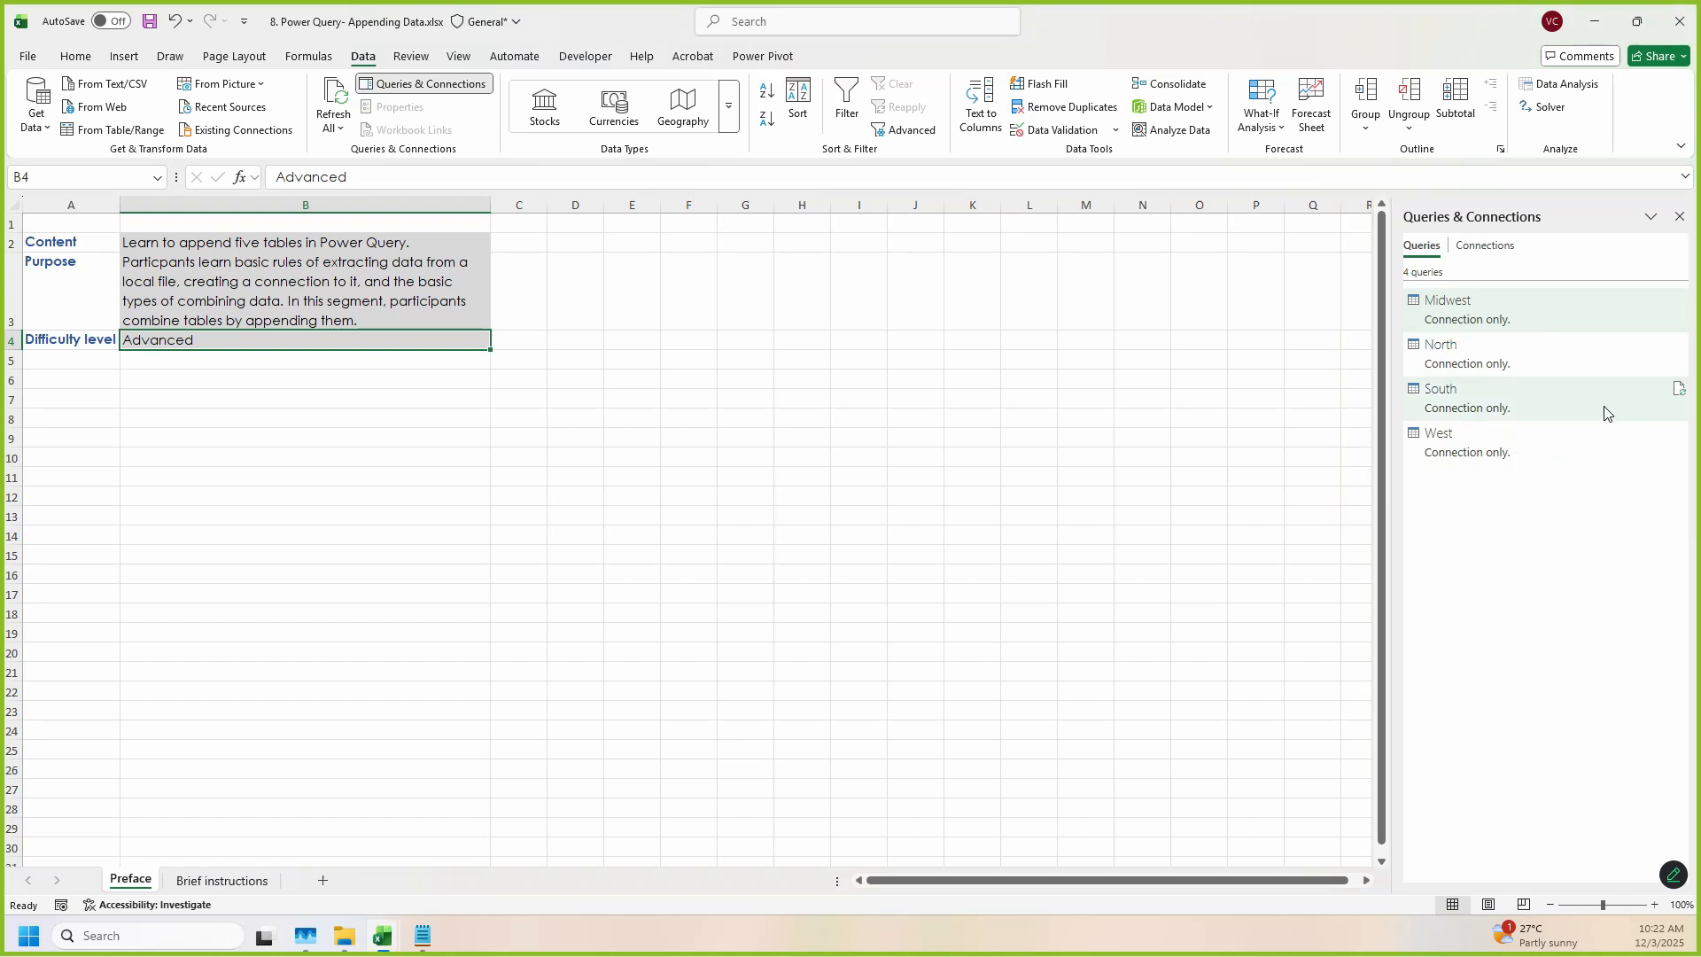
{"action": "key", "text": "ctrl+2"}
{"action": "mouse_move", "coordinate": [1406, 274]}
{"action": "left_mouse_down"}
{"action": "mouse_move", "coordinate": [1596, 512]}
{"action": "mouse_move", "coordinate": [1597, 488]}
{"action": "left_mouse_up"}
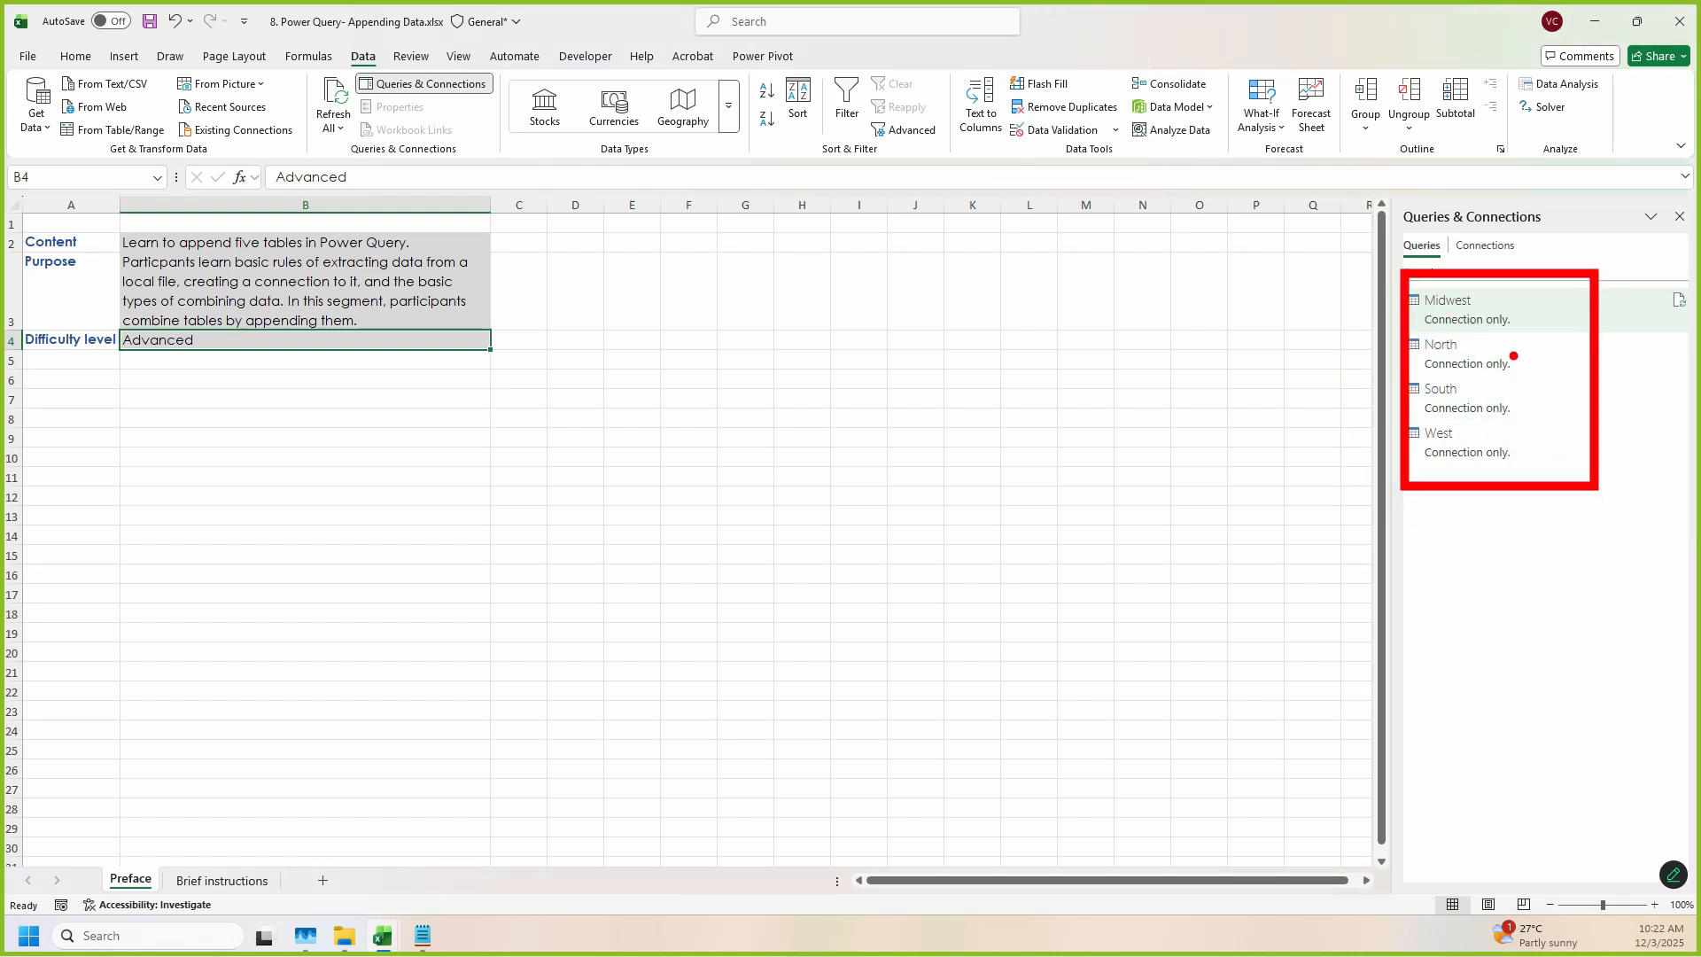
{"action": "key", "text": "Escape"}
Step: Open the North query in the Power Query Editor, keep the editor maximized and review its list of queries
{"action": "double_click", "coordinate": [1508, 364]}
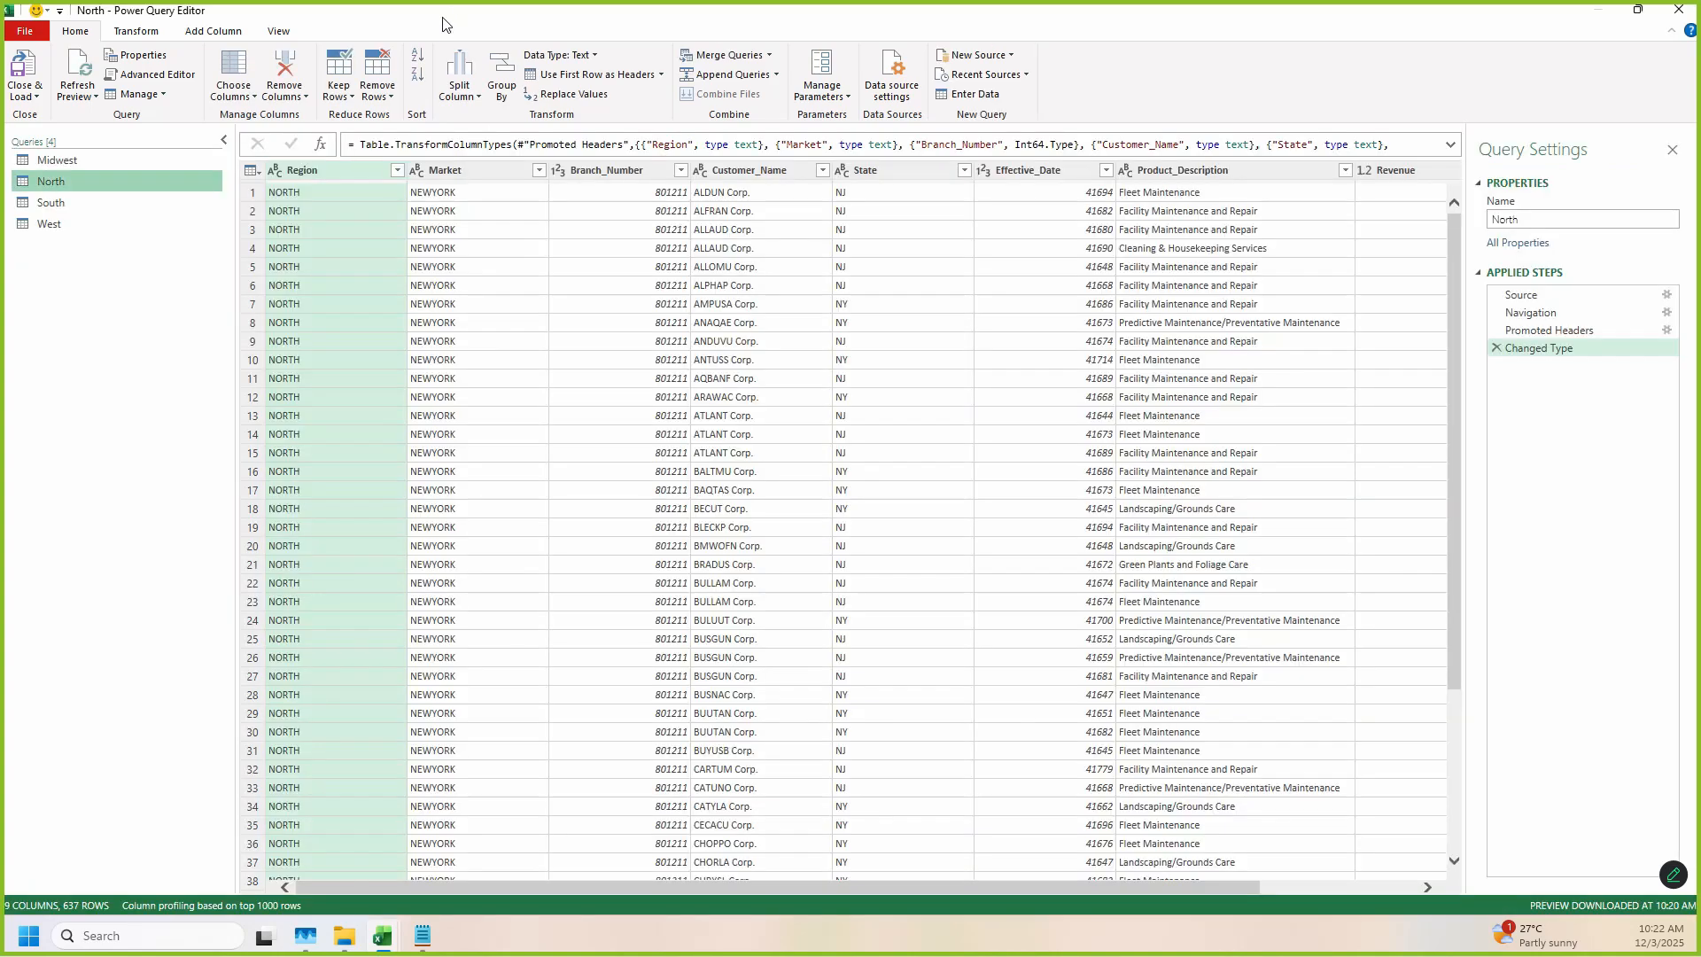
{"action": "left_click_drag", "start_coordinate": [441, 18], "coordinate": [559, 267]}
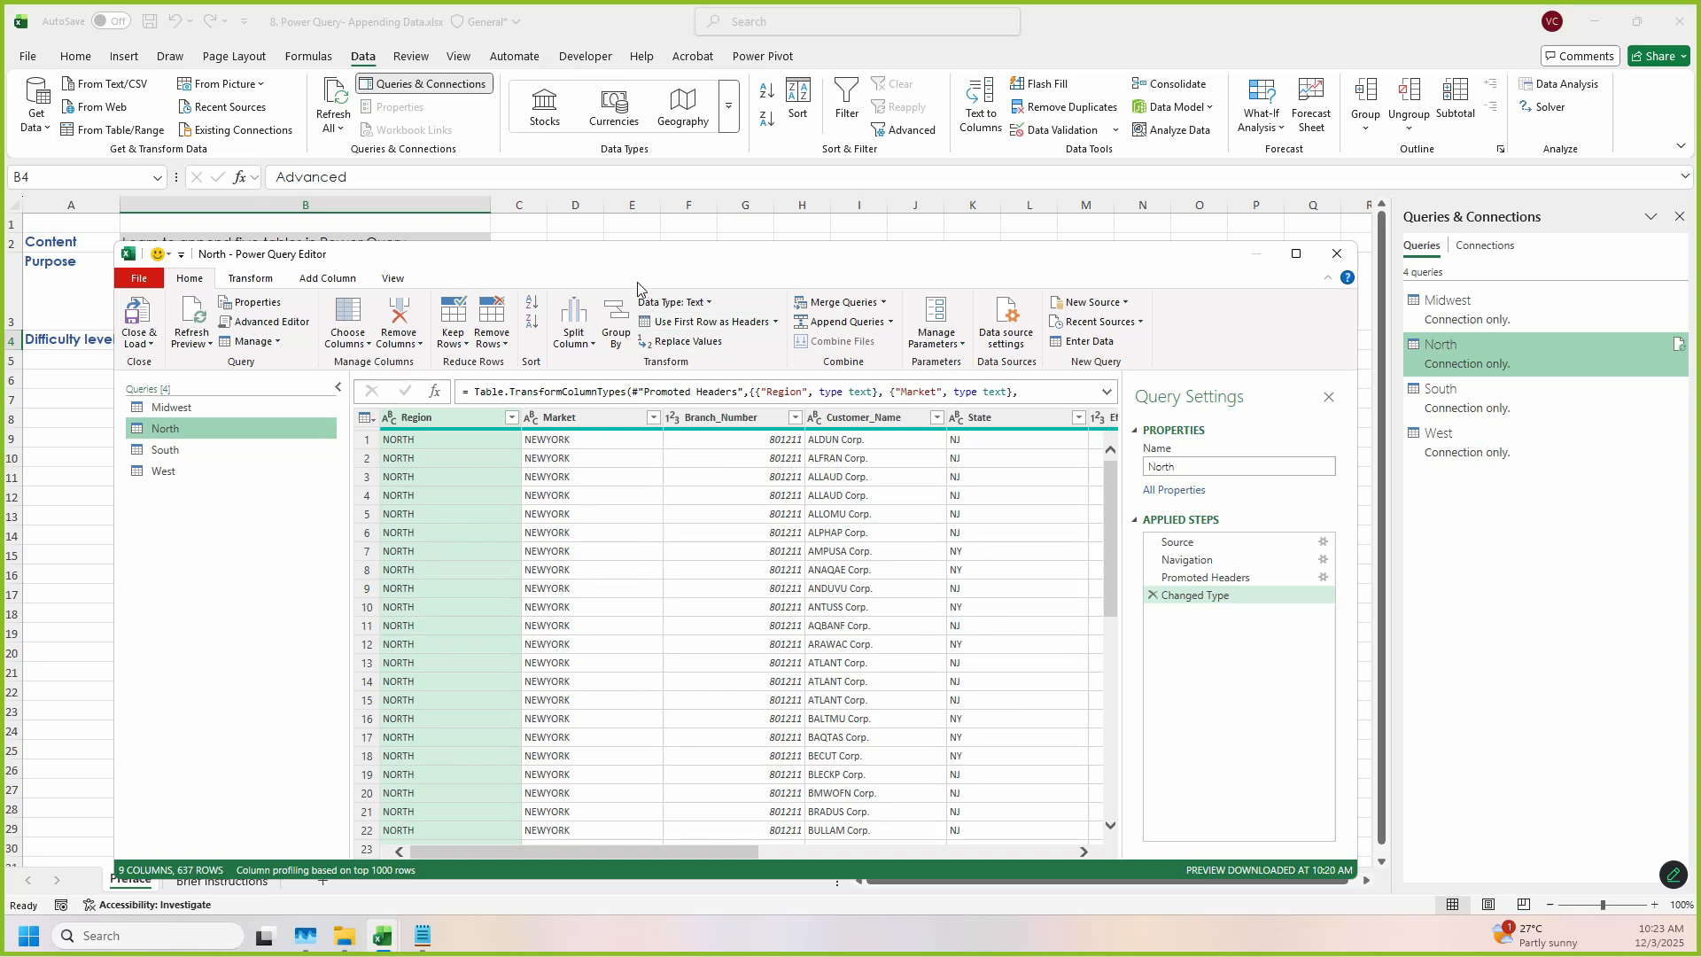
{"action": "double_click", "coordinate": [576, 258]}
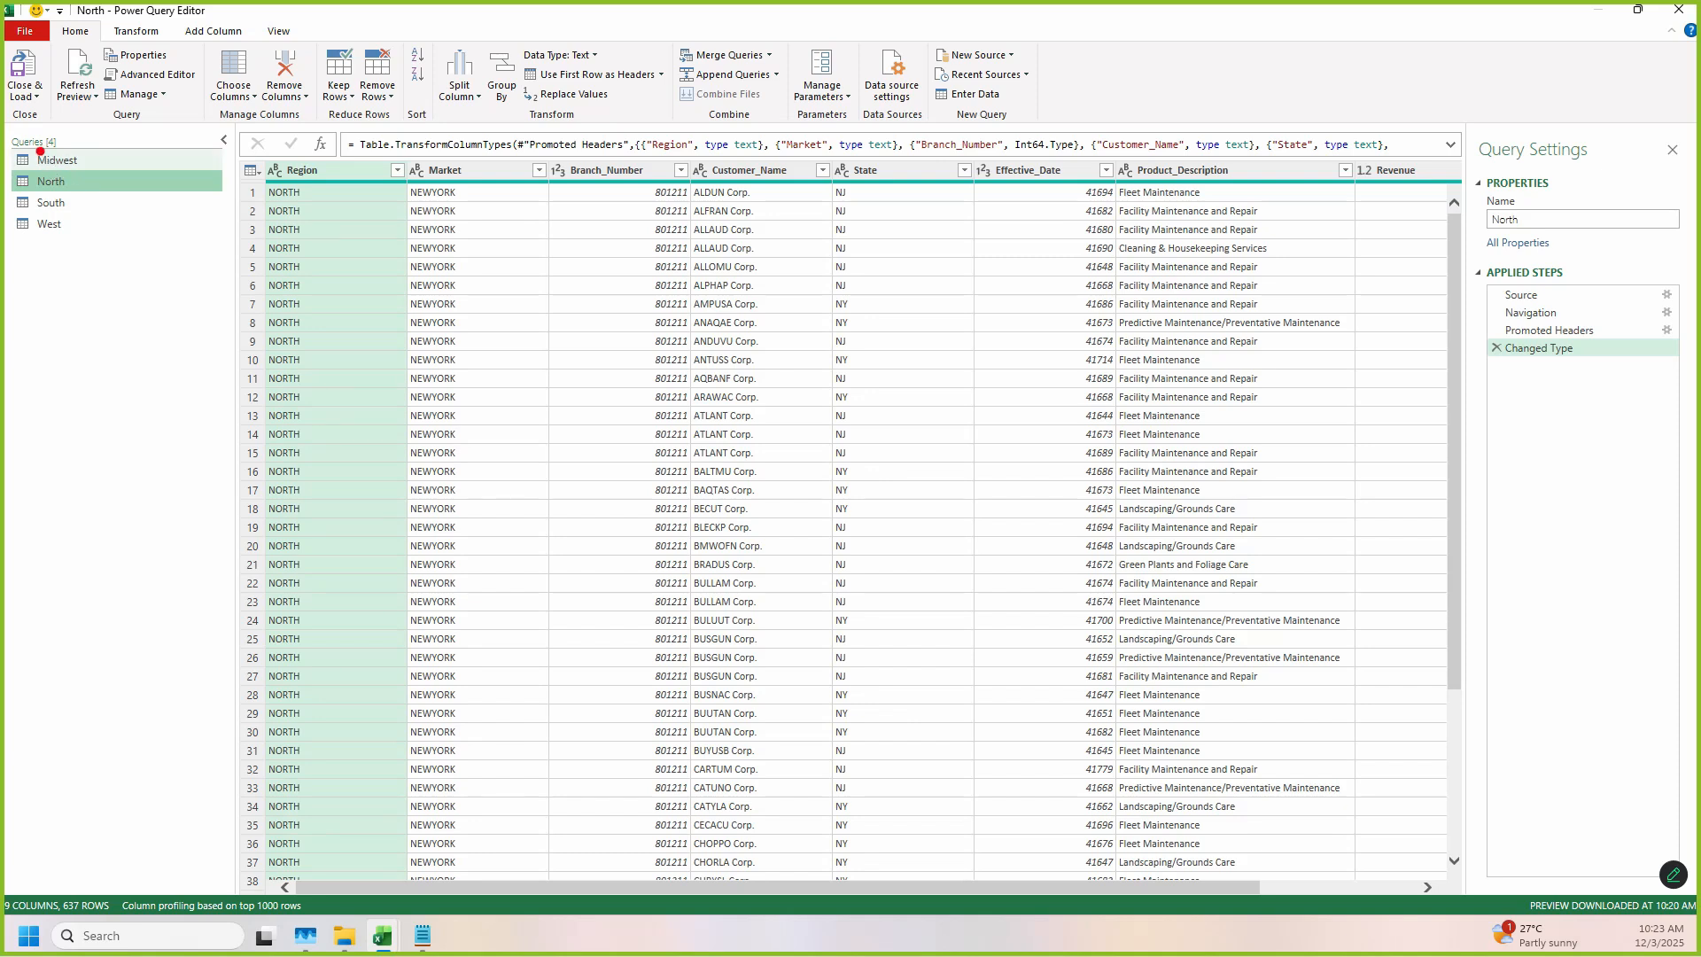
{"action": "left_click_drag", "start_coordinate": [17, 142], "coordinate": [158, 269]}
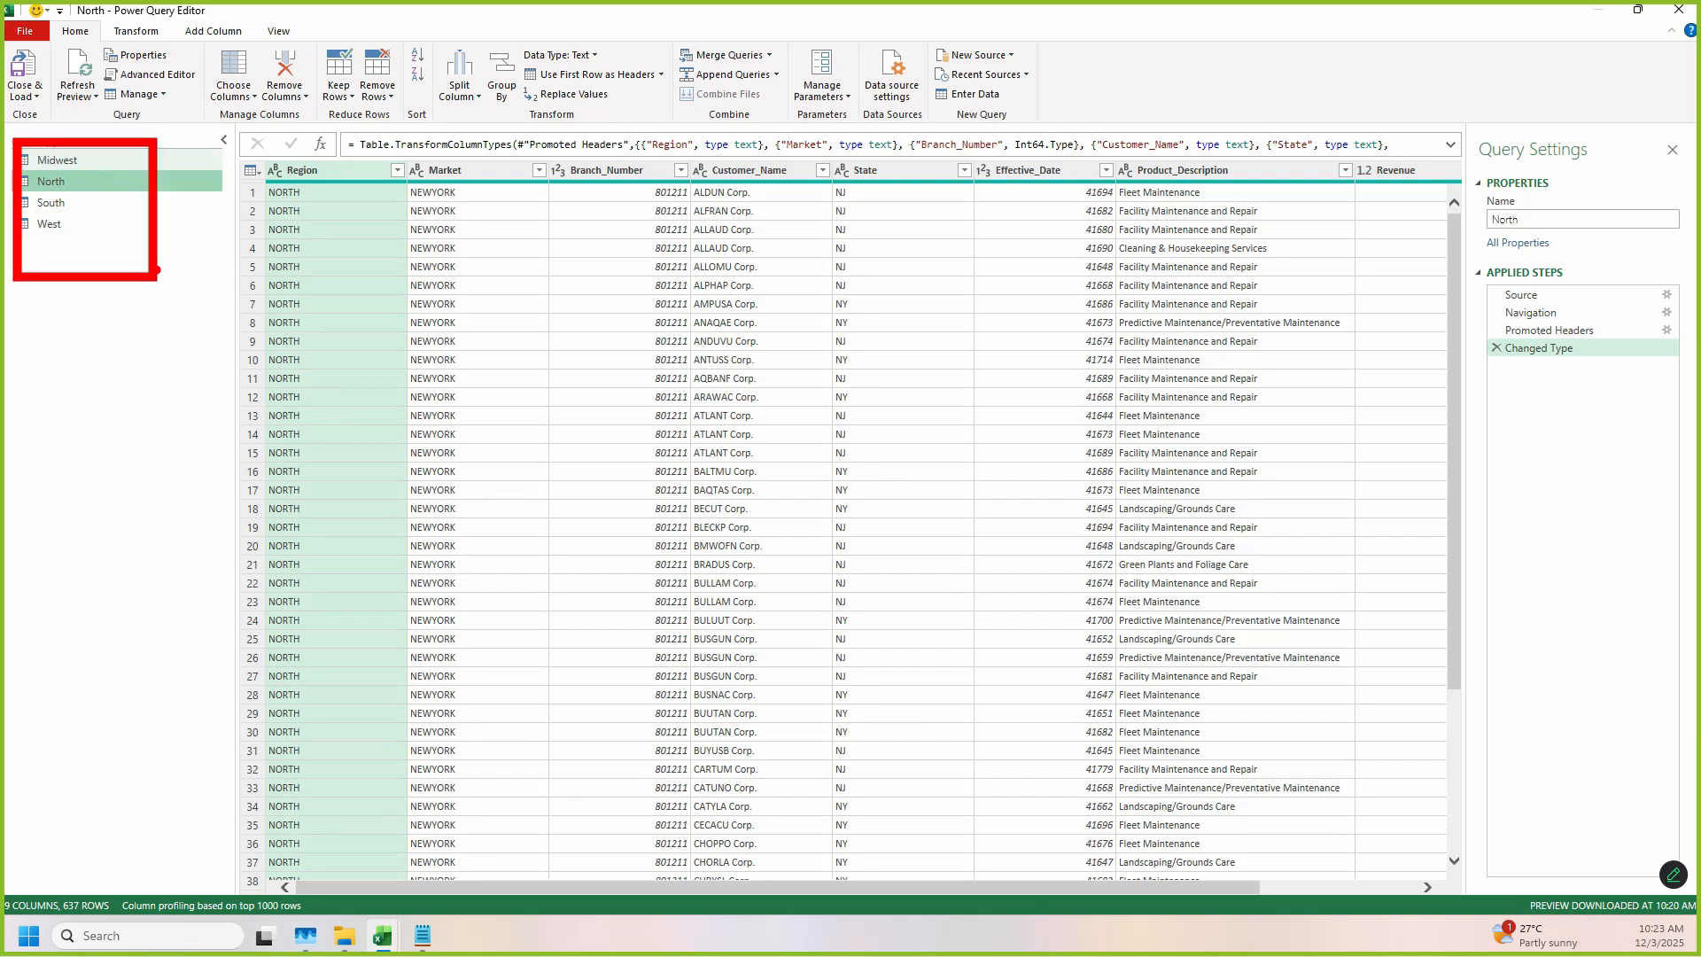
{"action": "key", "text": "Escape"}
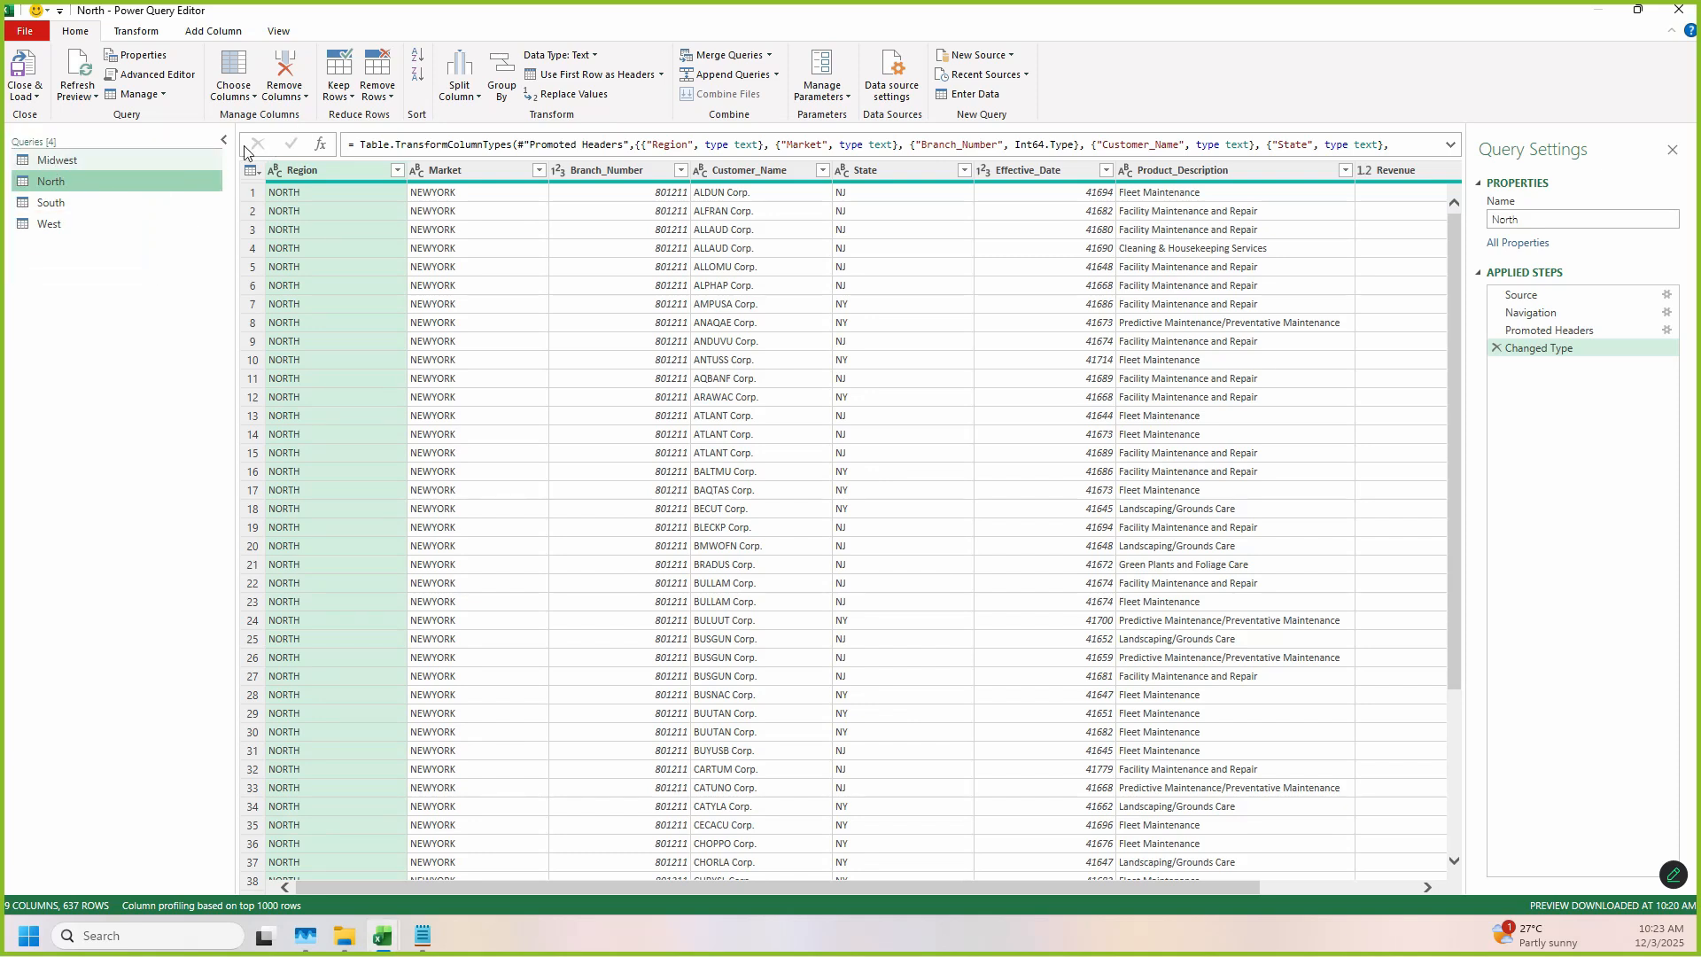
Step: Display the Query Dependencies diagram for the workbook's queries
{"action": "left_click_drag", "start_coordinate": [247, 14], "coordinate": [326, 68]}
{"action": "key", "text": "Escape"}
{"action": "left_click", "coordinate": [286, 33]}
{"action": "left_click_drag", "start_coordinate": [575, 40], "coordinate": [637, 113]}
{"action": "key", "text": "Escape"}
{"action": "left_click", "coordinate": [612, 88]}
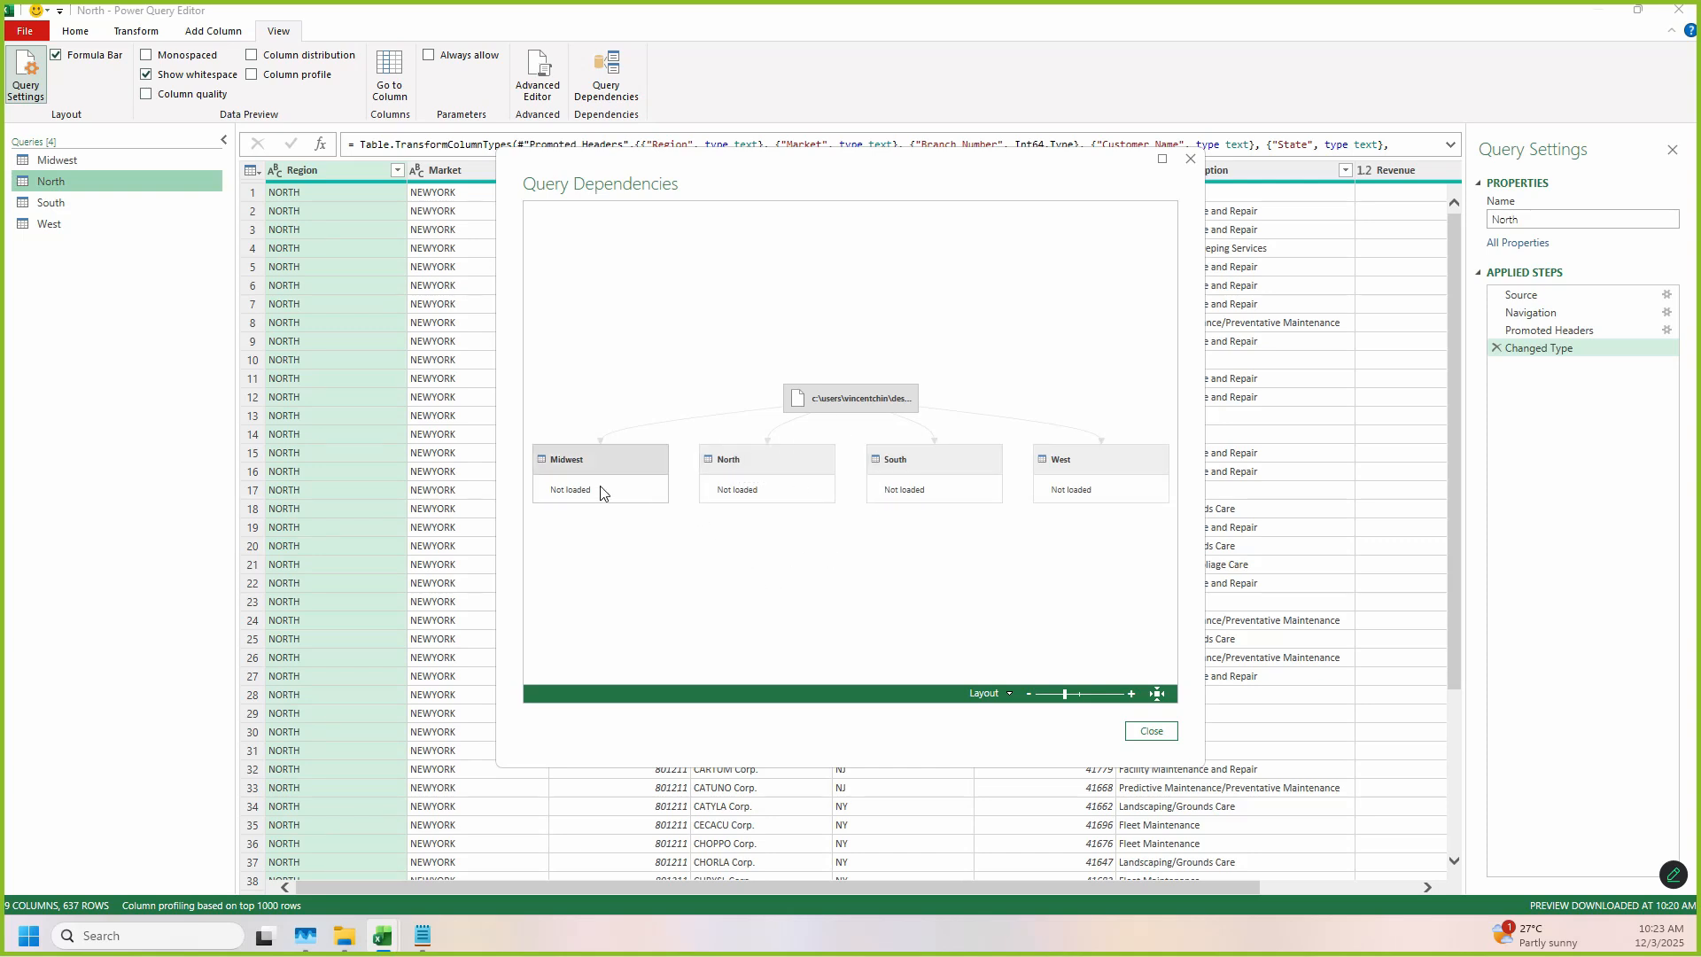
Step: Examine the shared source file and the load status of each query in the dependencies diagram, and close it
{"action": "mouse_move", "coordinate": [513, 428]}
{"action": "left_mouse_down"}
{"action": "mouse_move", "coordinate": [721, 469]}
{"action": "mouse_move", "coordinate": [1228, 512]}
{"action": "left_mouse_up"}
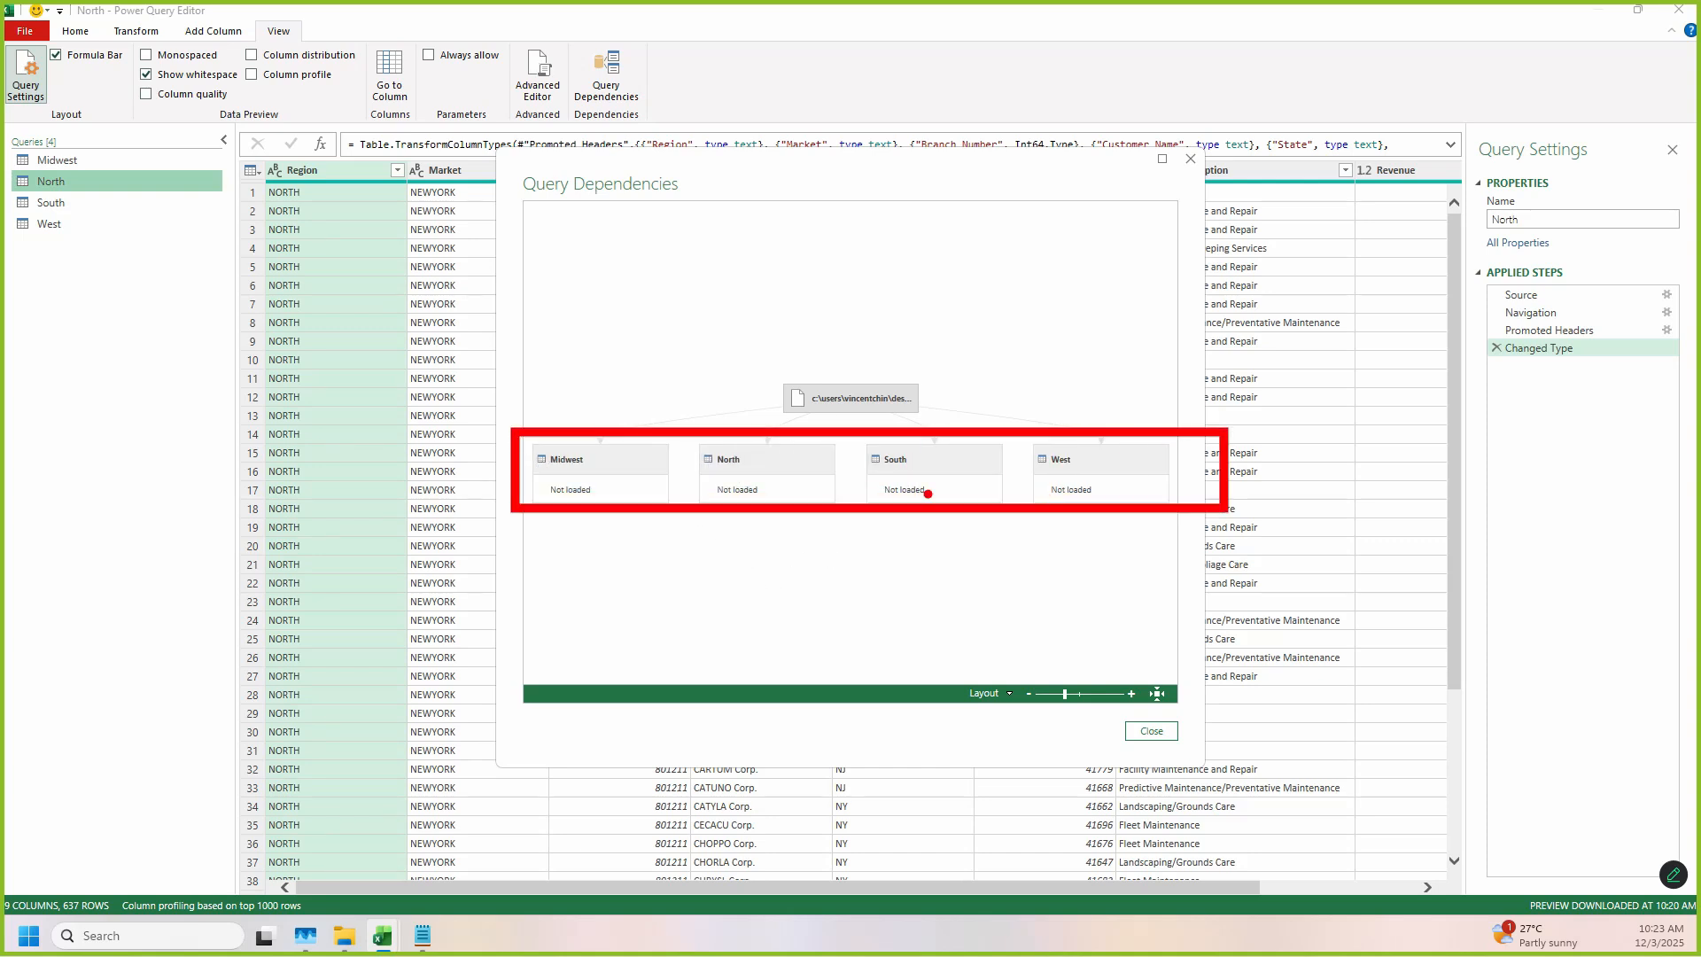
{"action": "mouse_move", "coordinate": [946, 388]}
{"action": "left_mouse_down"}
{"action": "mouse_move", "coordinate": [874, 360]}
{"action": "mouse_move", "coordinate": [988, 426]}
{"action": "mouse_move", "coordinate": [964, 377]}
{"action": "left_mouse_up"}
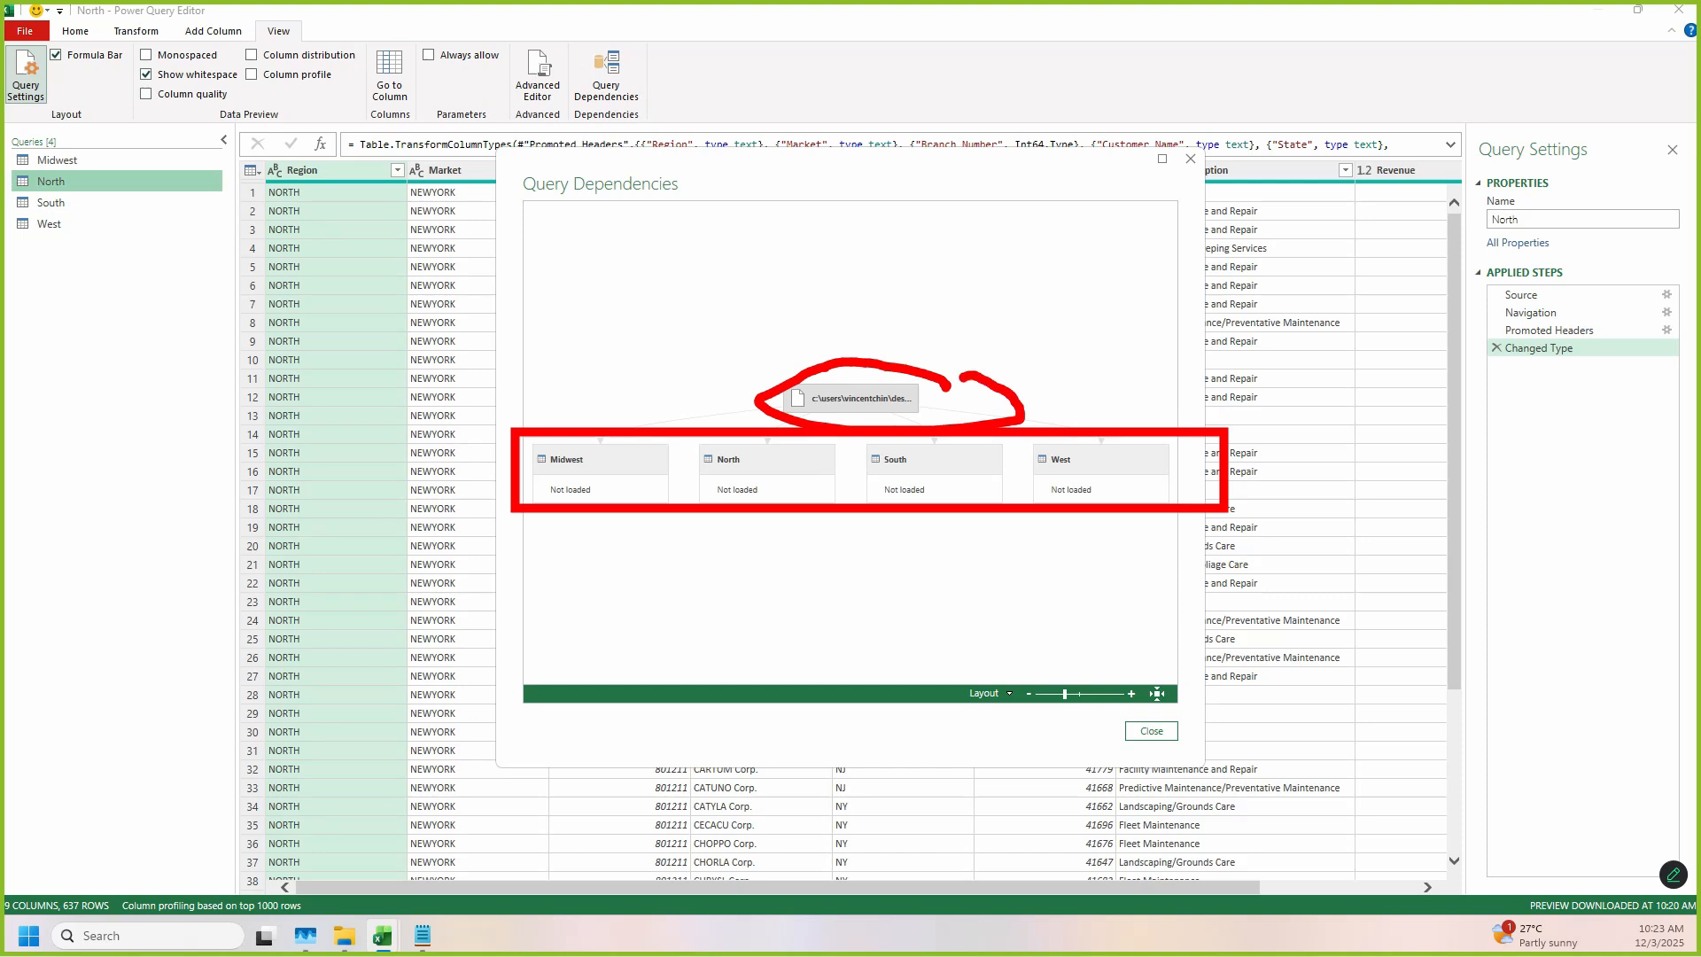
{"action": "left_click_drag", "start_coordinate": [891, 418], "coordinate": [817, 426]}
{"action": "key", "text": "e"}
{"action": "mouse_move", "coordinate": [524, 479]}
{"action": "left_mouse_down"}
{"action": "mouse_move", "coordinate": [1187, 515]}
{"action": "mouse_move", "coordinate": [1202, 530]}
{"action": "left_mouse_up"}
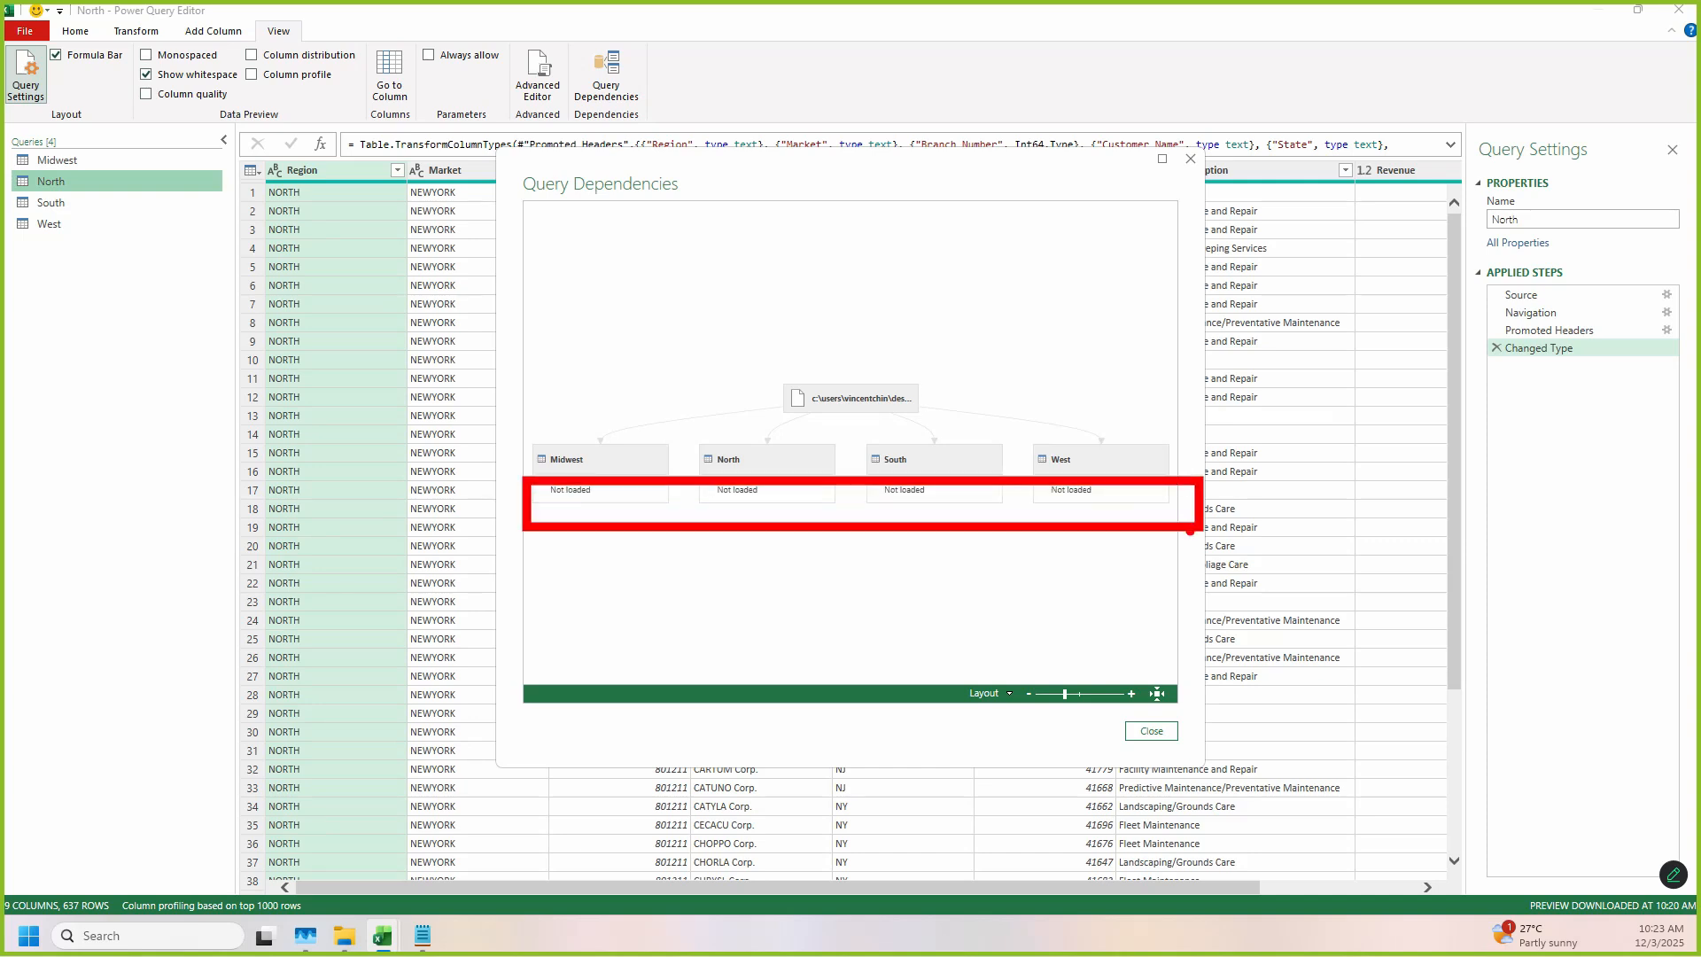
{"action": "key", "text": "Escape"}
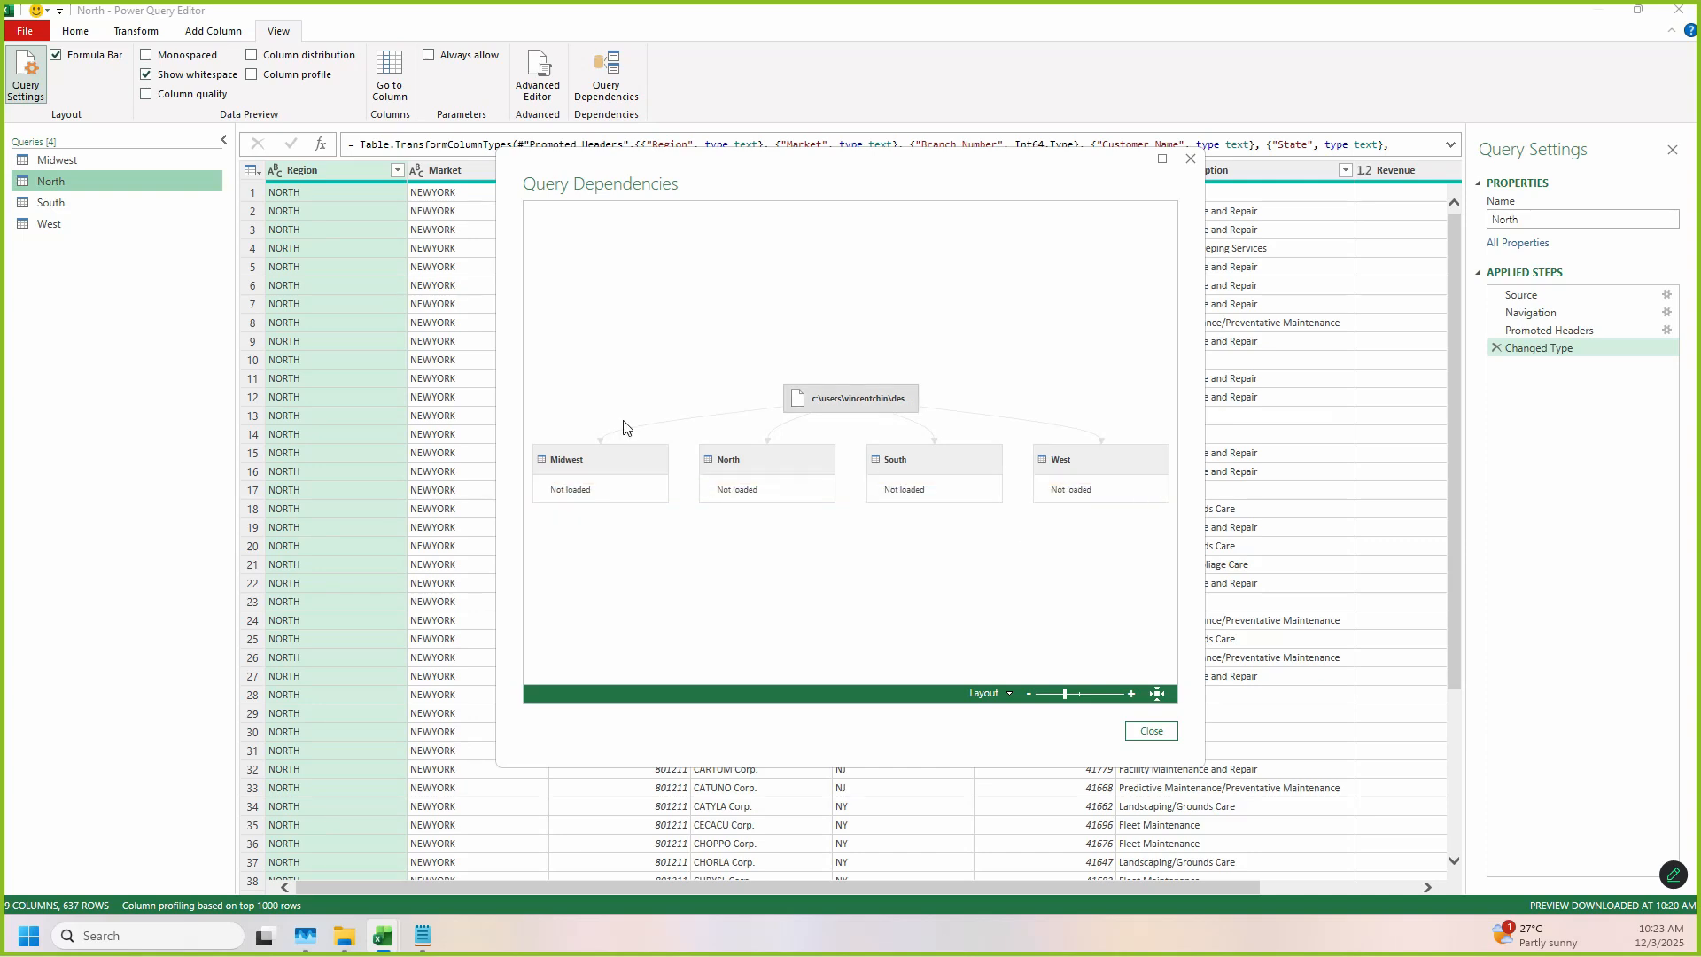
{"action": "left_click_drag", "start_coordinate": [848, 176], "coordinate": [840, 173]}
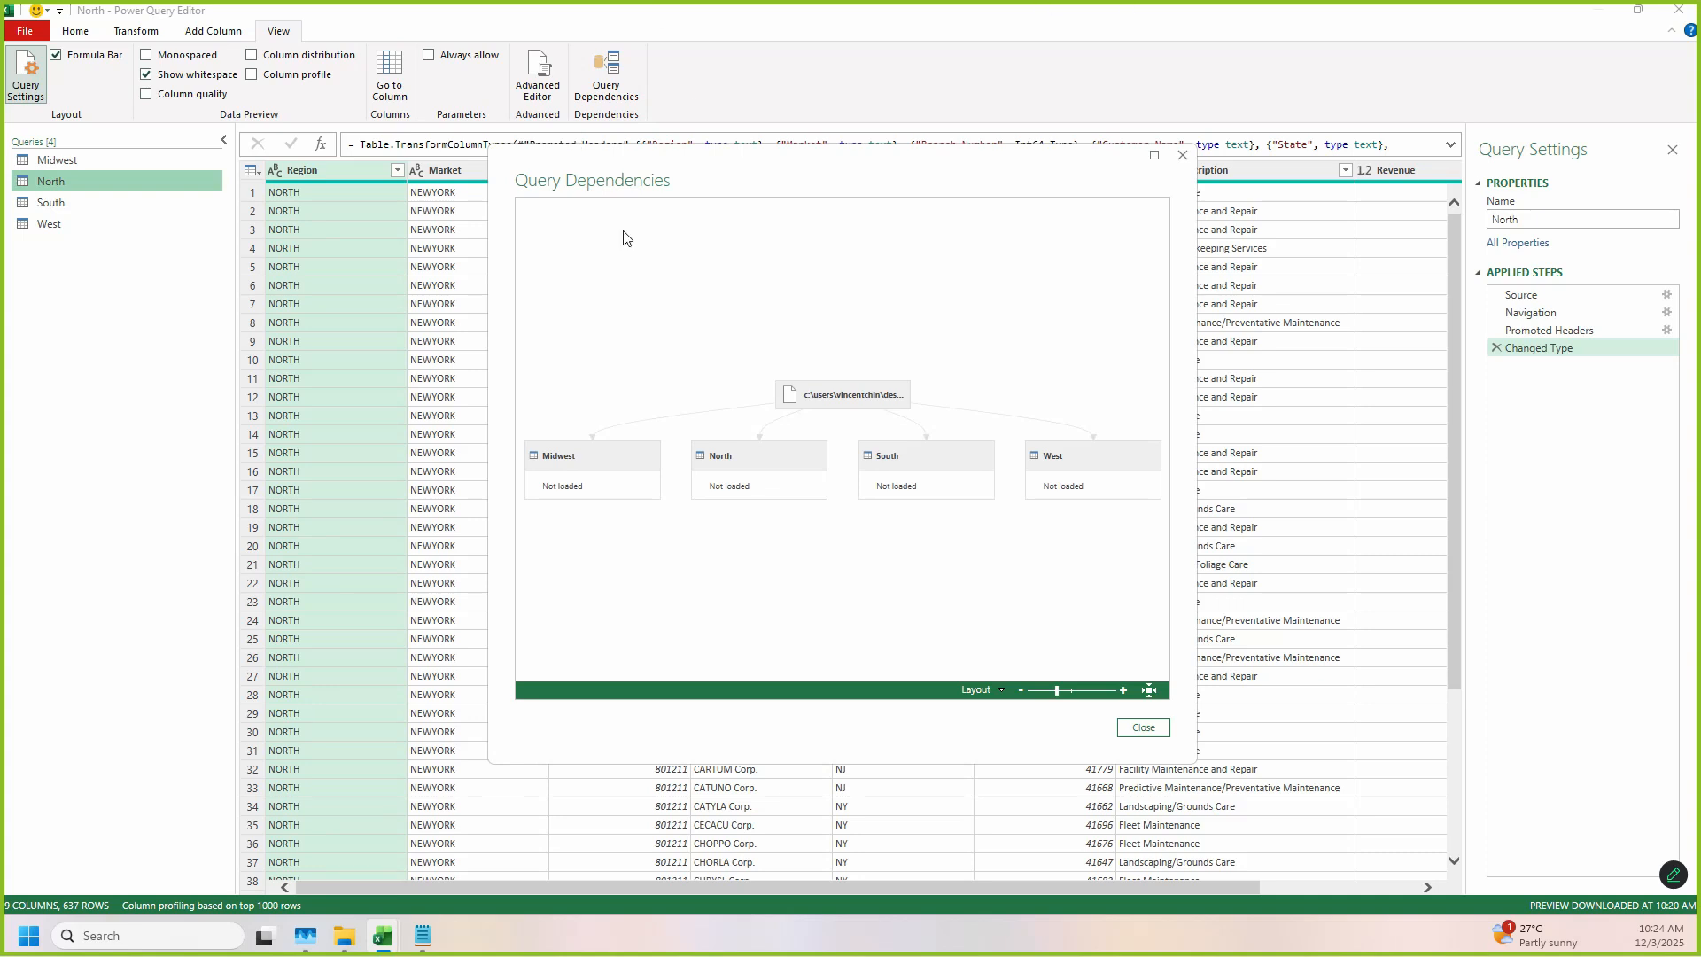
{"action": "left_click_drag", "start_coordinate": [743, 161], "coordinate": [675, 428]}
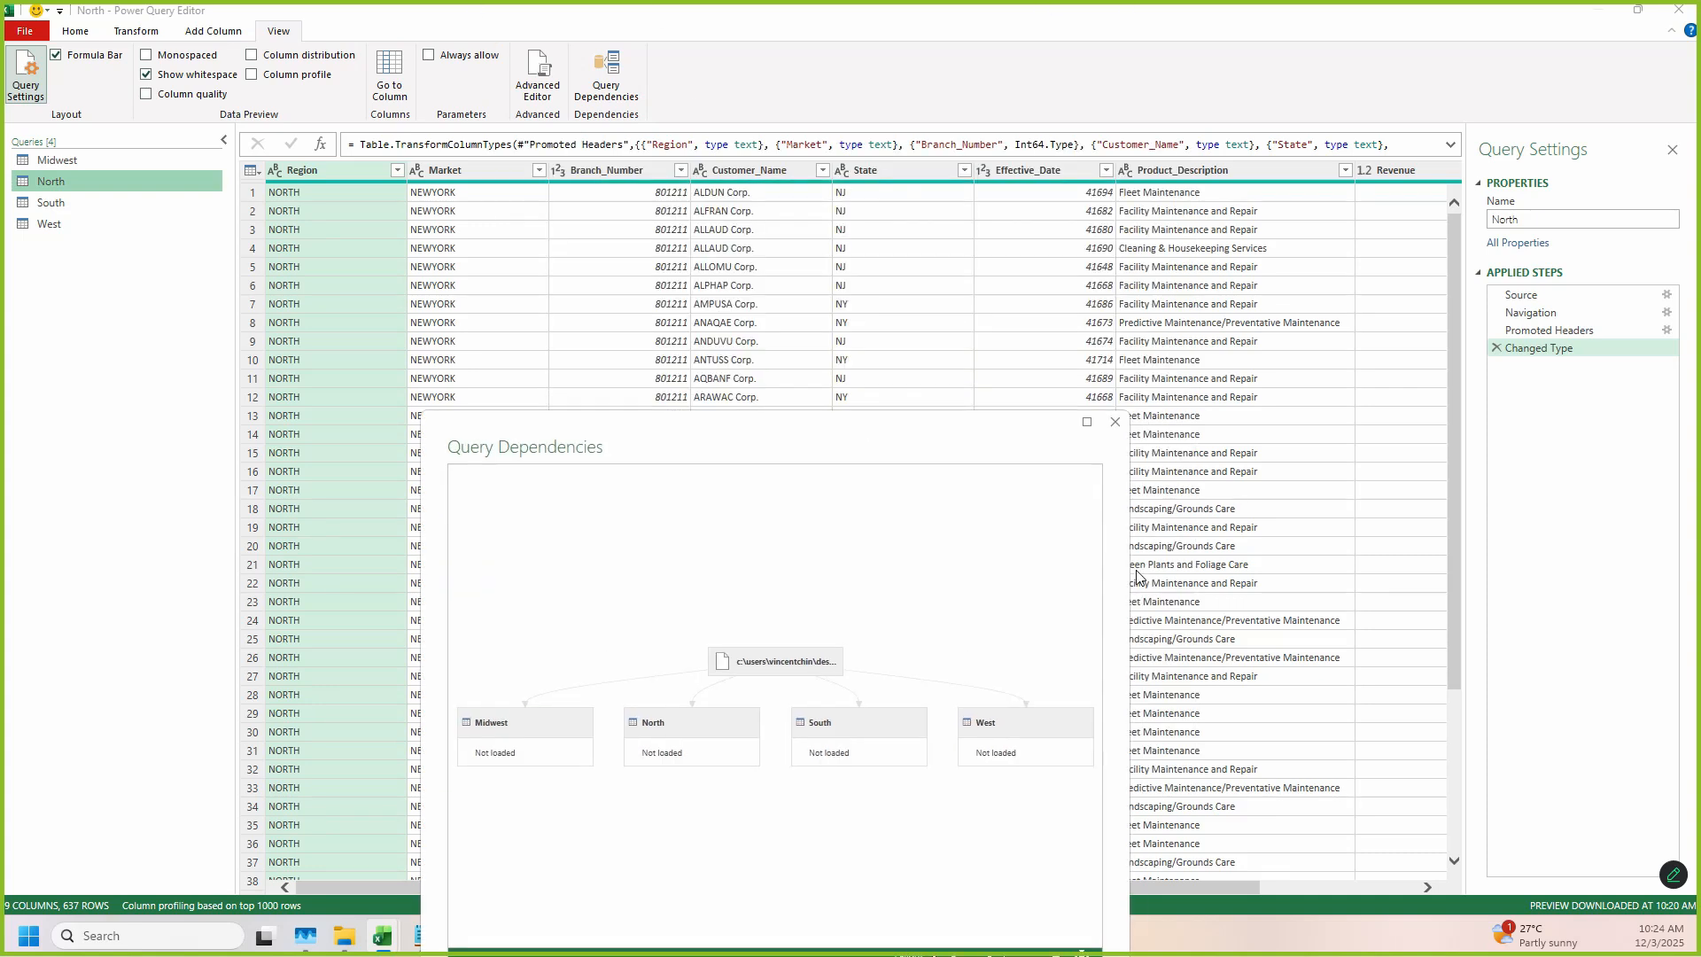
{"action": "left_click", "coordinate": [1115, 422]}
Step: Check notes.txt in Notepad, return to the Power Query Editor and review the North table's column headers
{"action": "key", "text": "alt+Tab"}
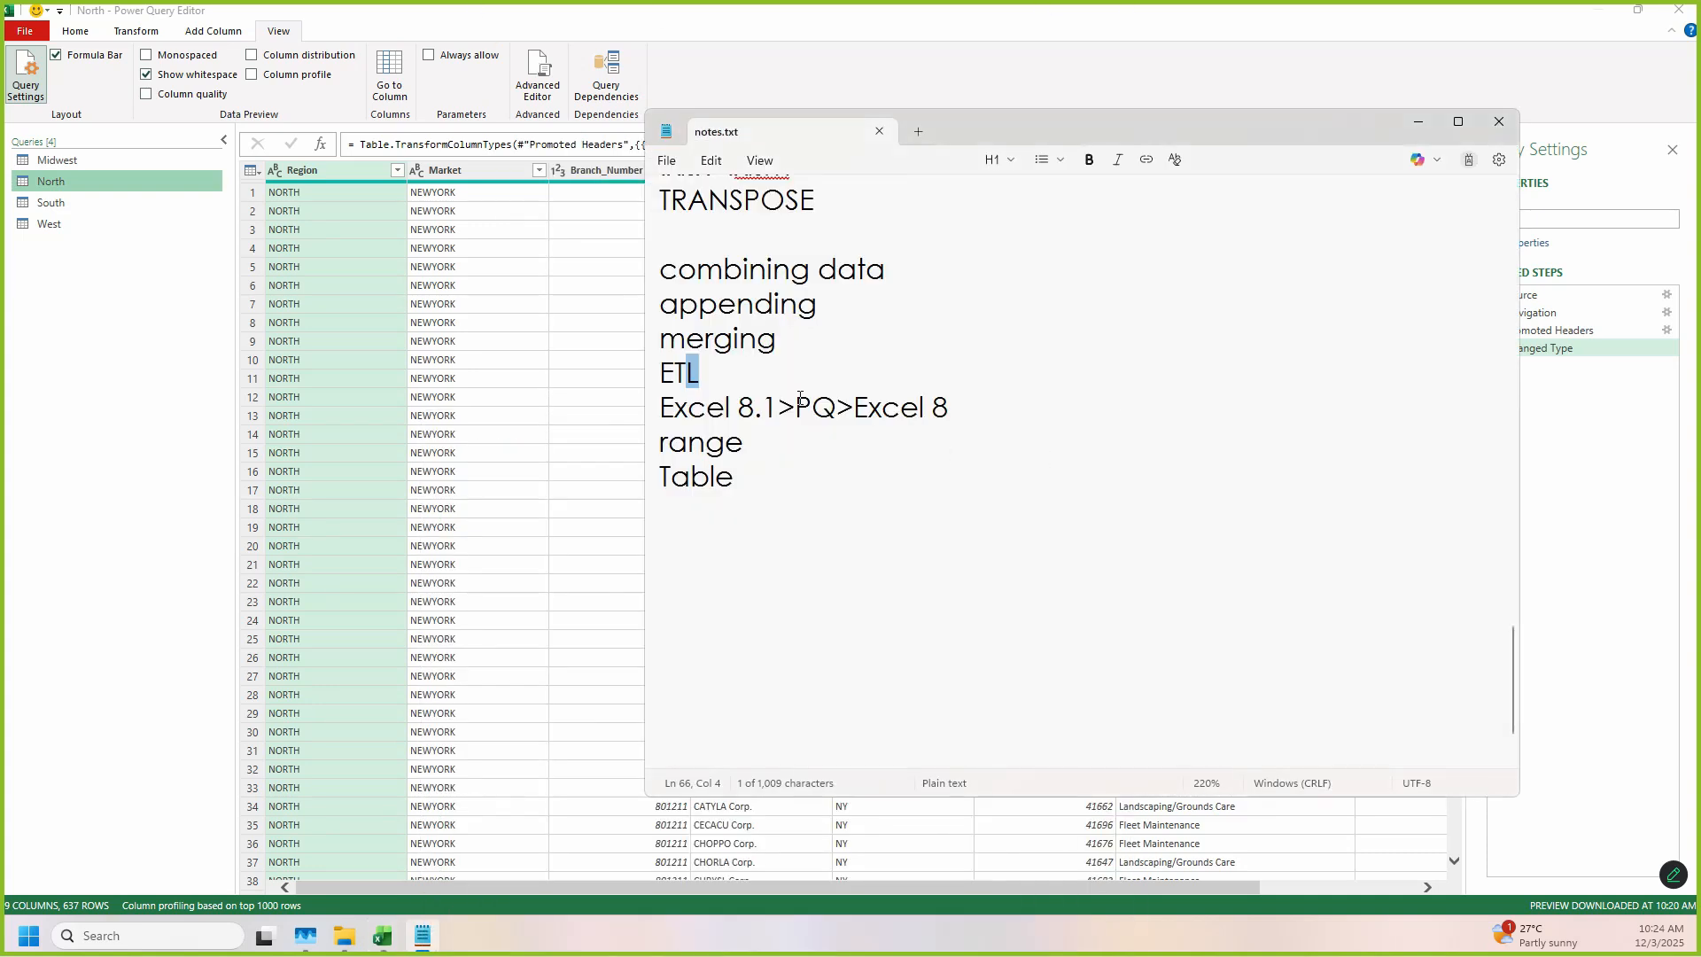
{"action": "left_click", "coordinate": [577, 359]}
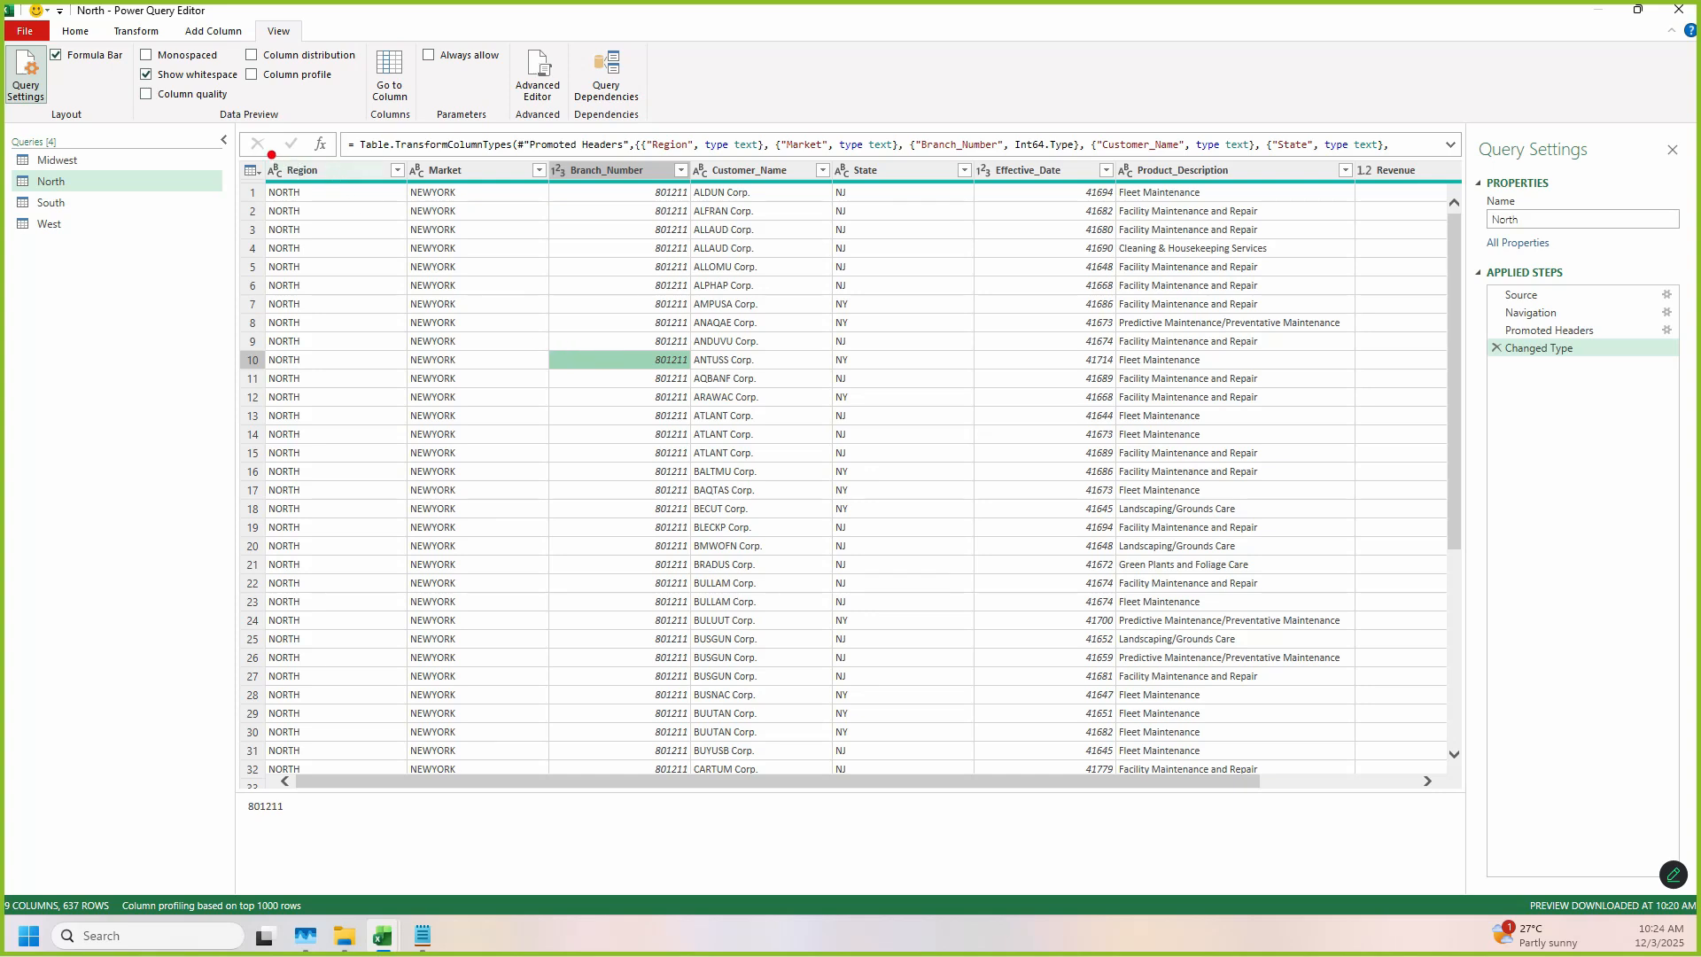
{"action": "mouse_move", "coordinate": [272, 153]}
{"action": "left_mouse_down"}
{"action": "mouse_move", "coordinate": [420, 188]}
{"action": "mouse_move", "coordinate": [1476, 189]}
{"action": "left_mouse_up"}
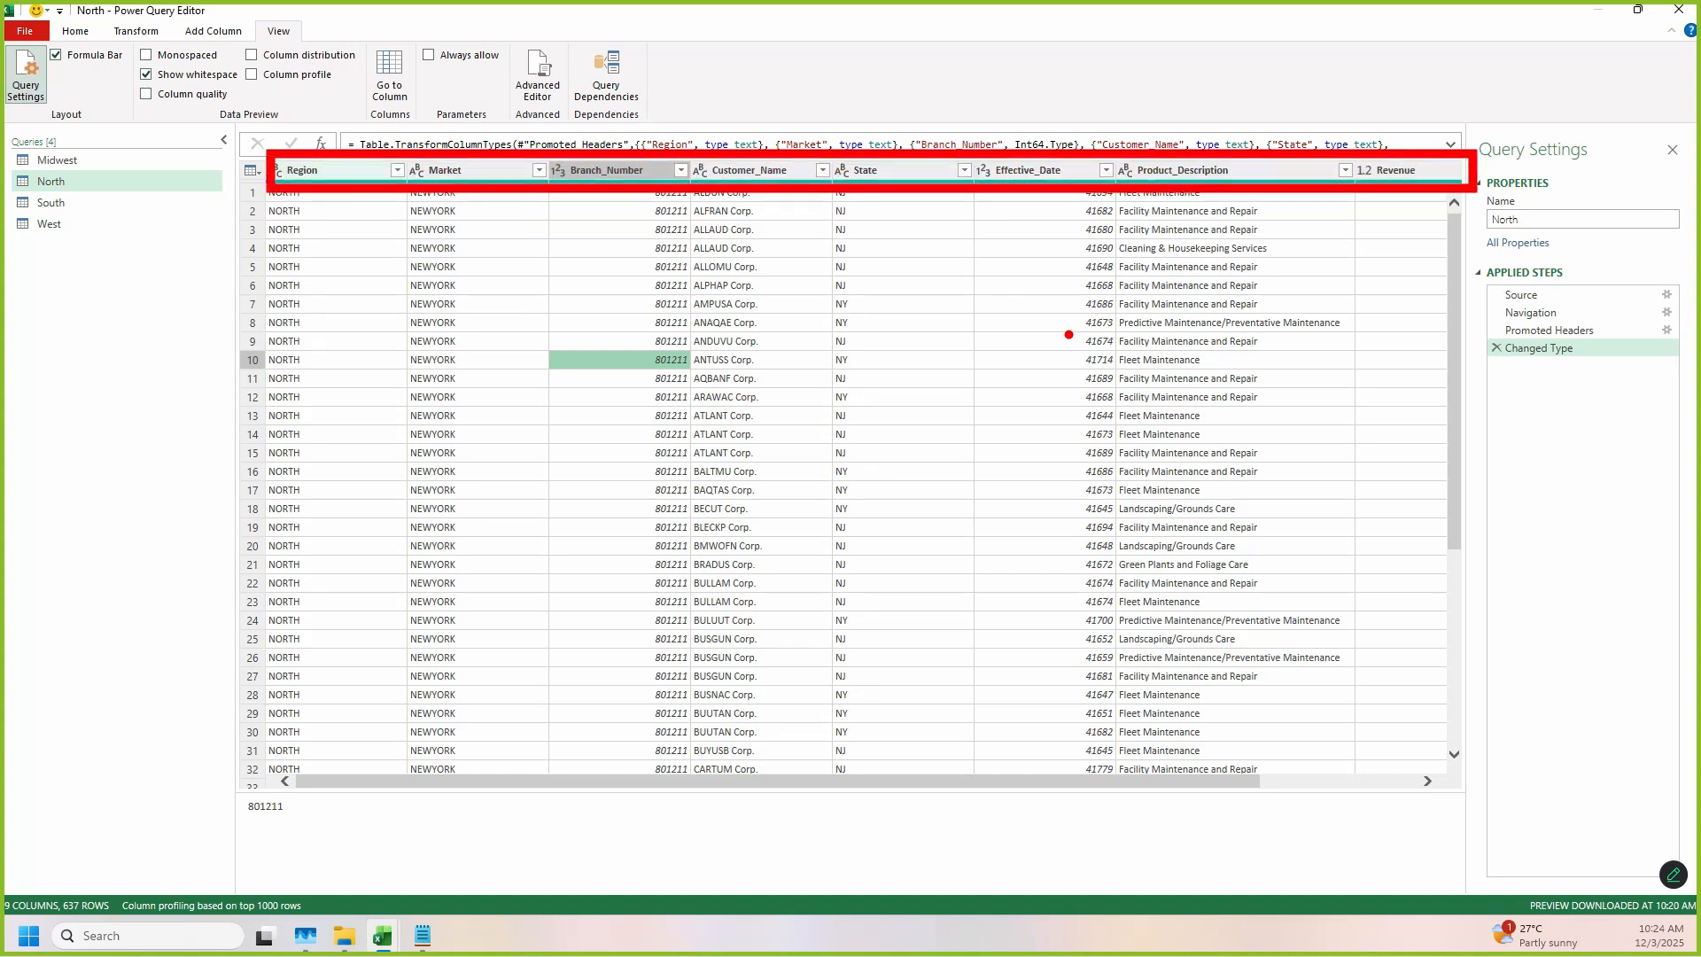
{"action": "key", "text": "Escape"}
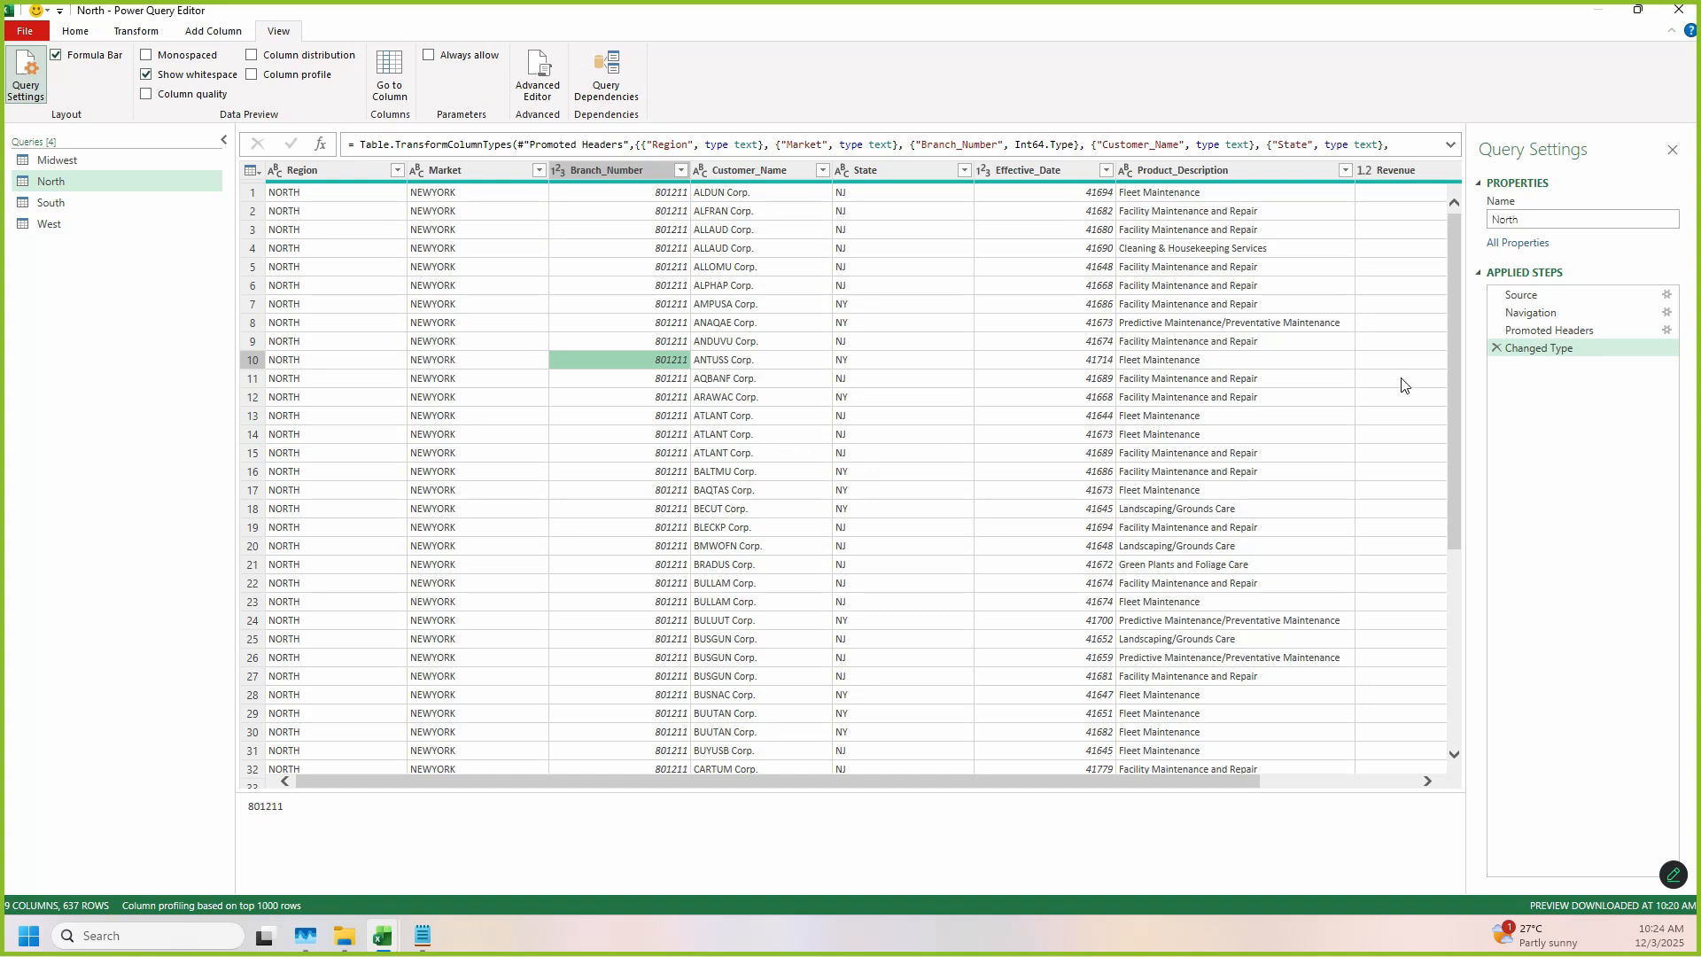
Step: Review the North query's applied steps, from Source through Changed Type
{"action": "left_click_drag", "start_coordinate": [1473, 258], "coordinate": [1689, 407]}
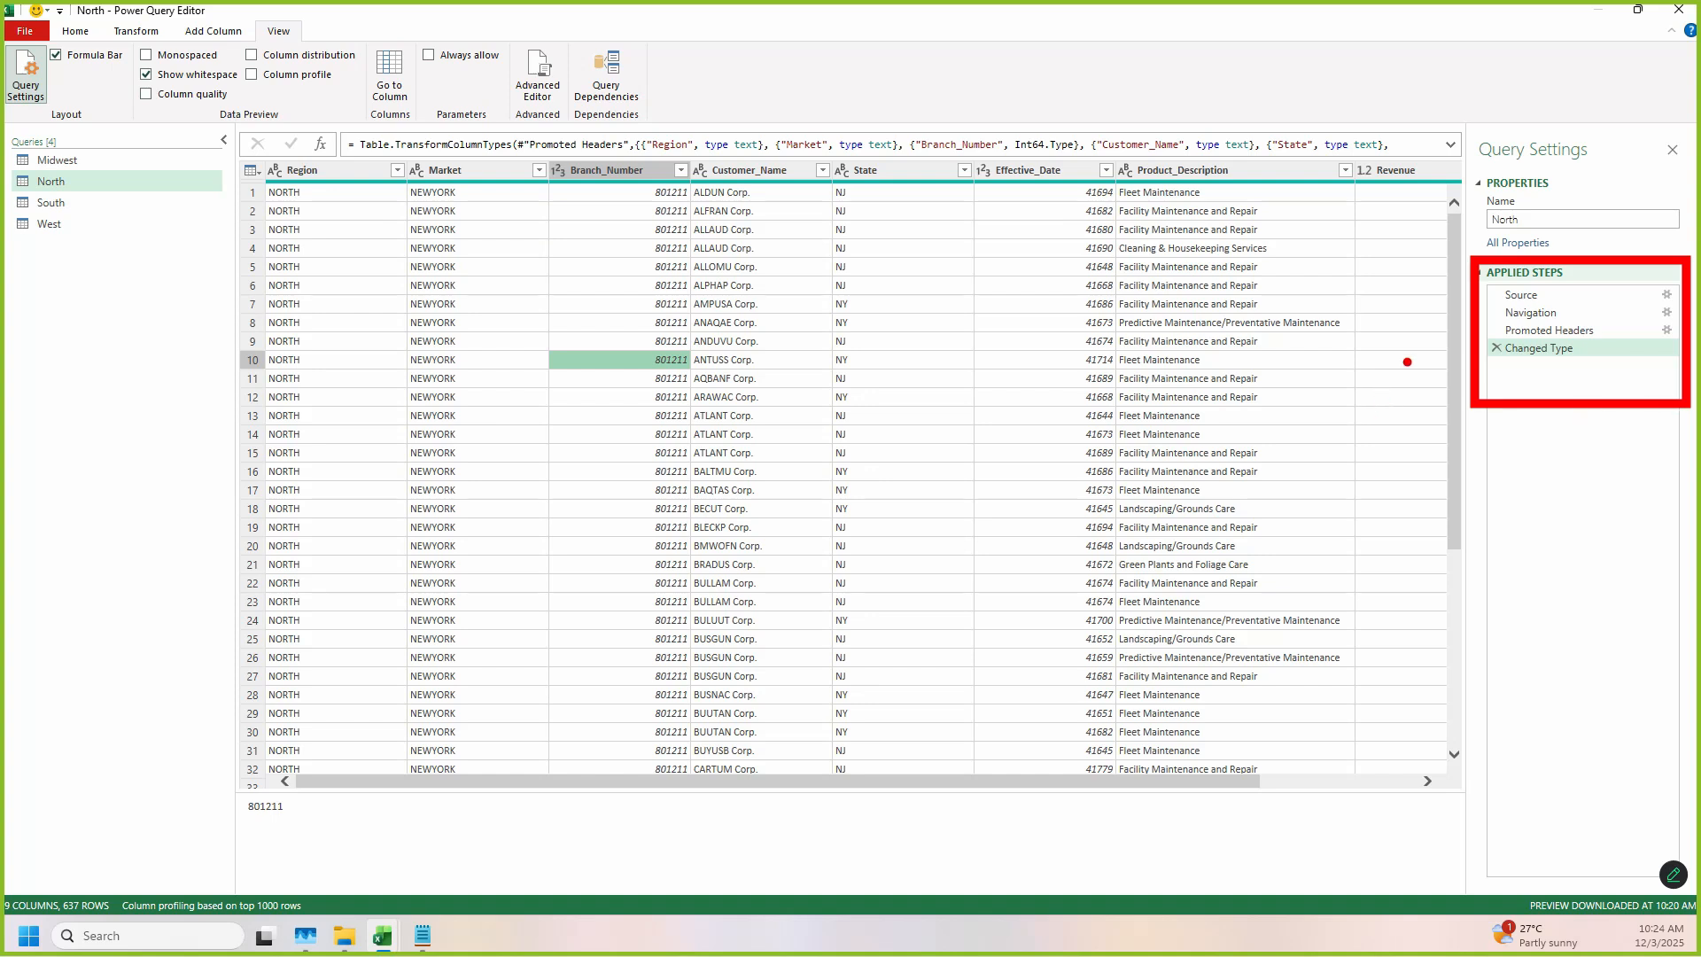
{"action": "left_click_drag", "start_coordinate": [1595, 267], "coordinate": [1521, 377]}
{"action": "left_click_drag", "start_coordinate": [1490, 292], "coordinate": [1595, 377]}
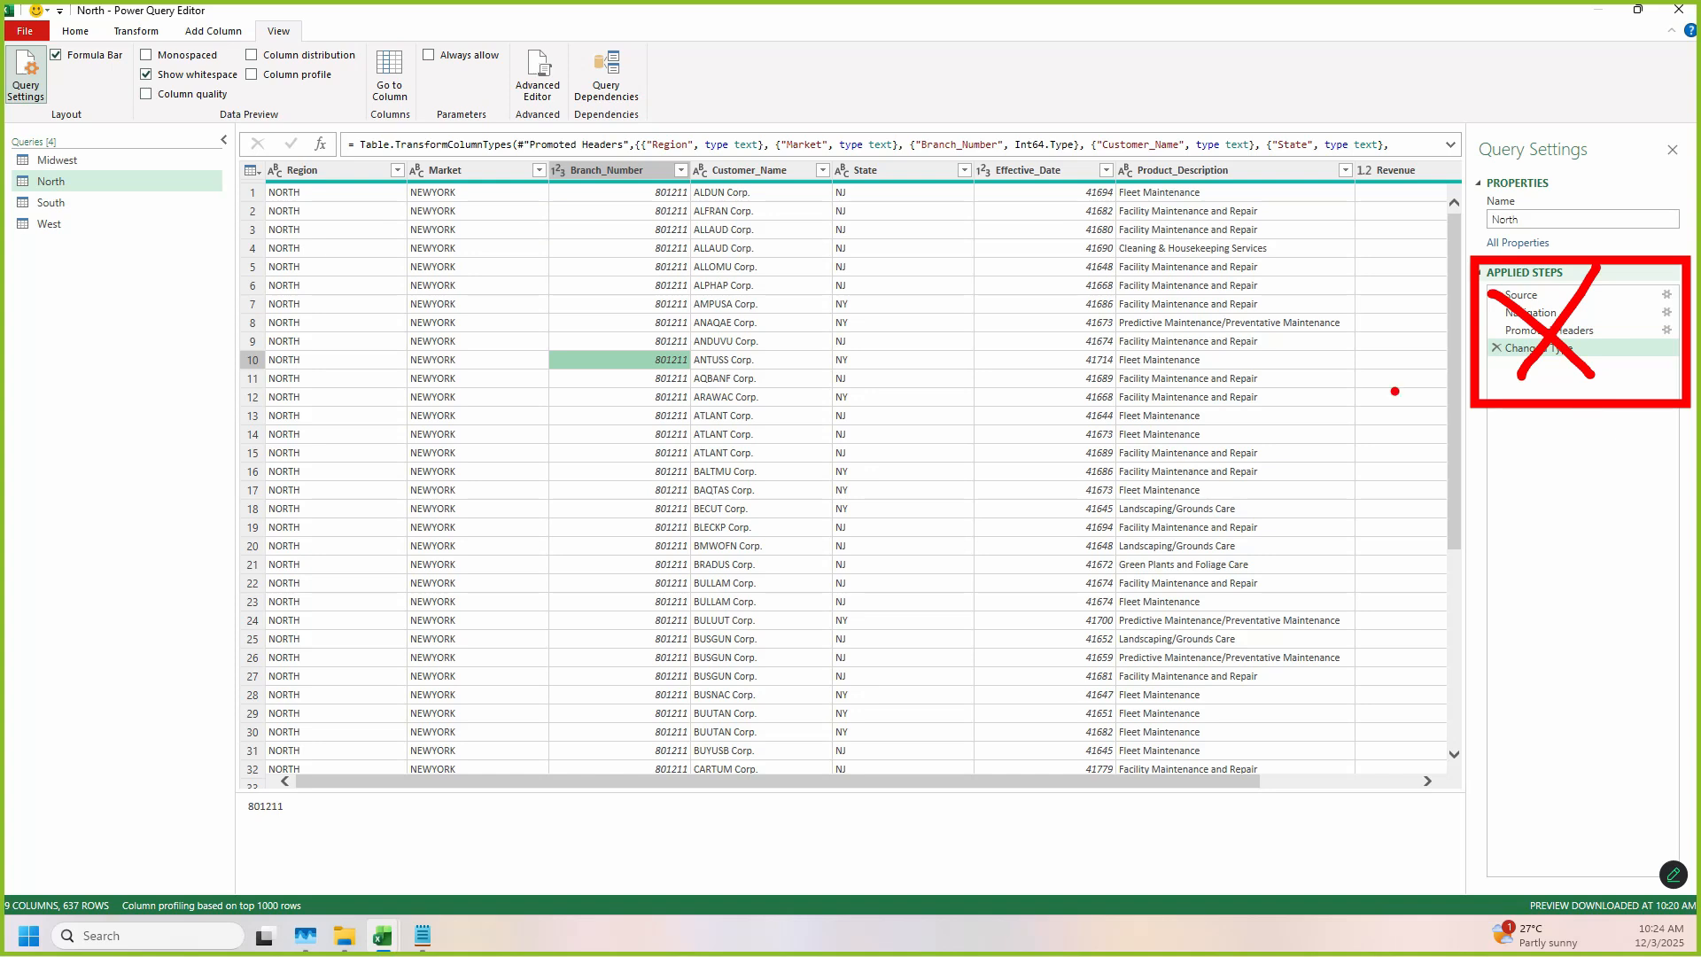
{"action": "key", "text": "Escape"}
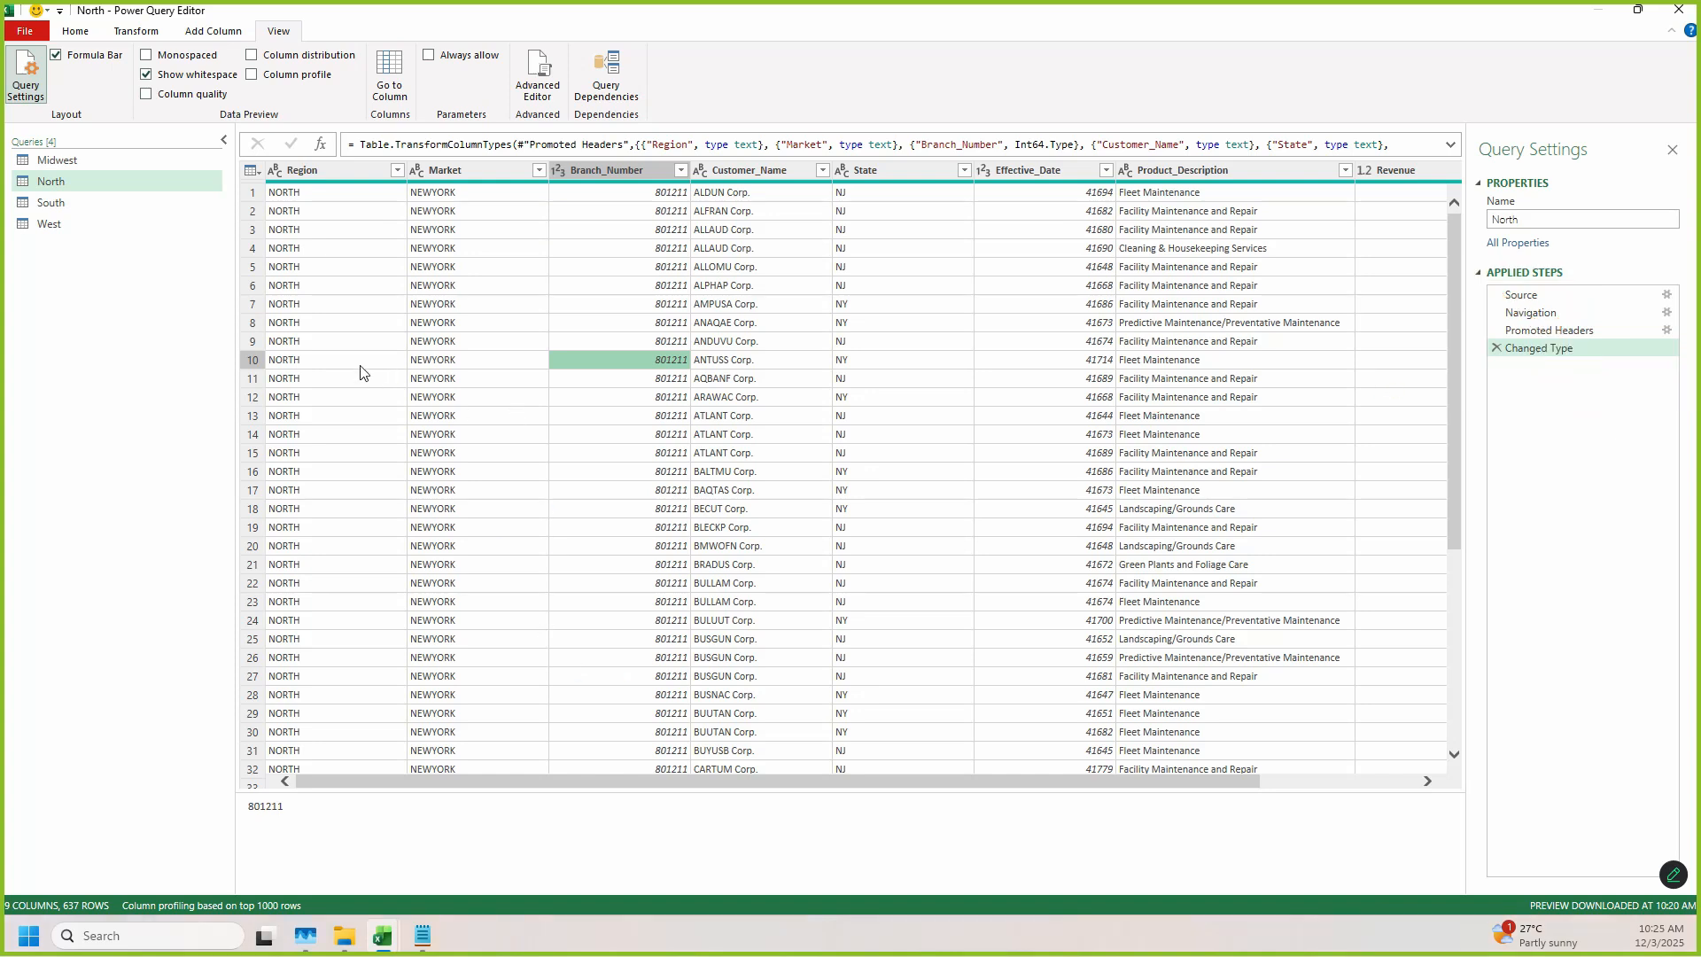
Step: Start an Append Queries as New operation from the North query and move its dialog clear of the query list
{"action": "left_click", "coordinate": [75, 33]}
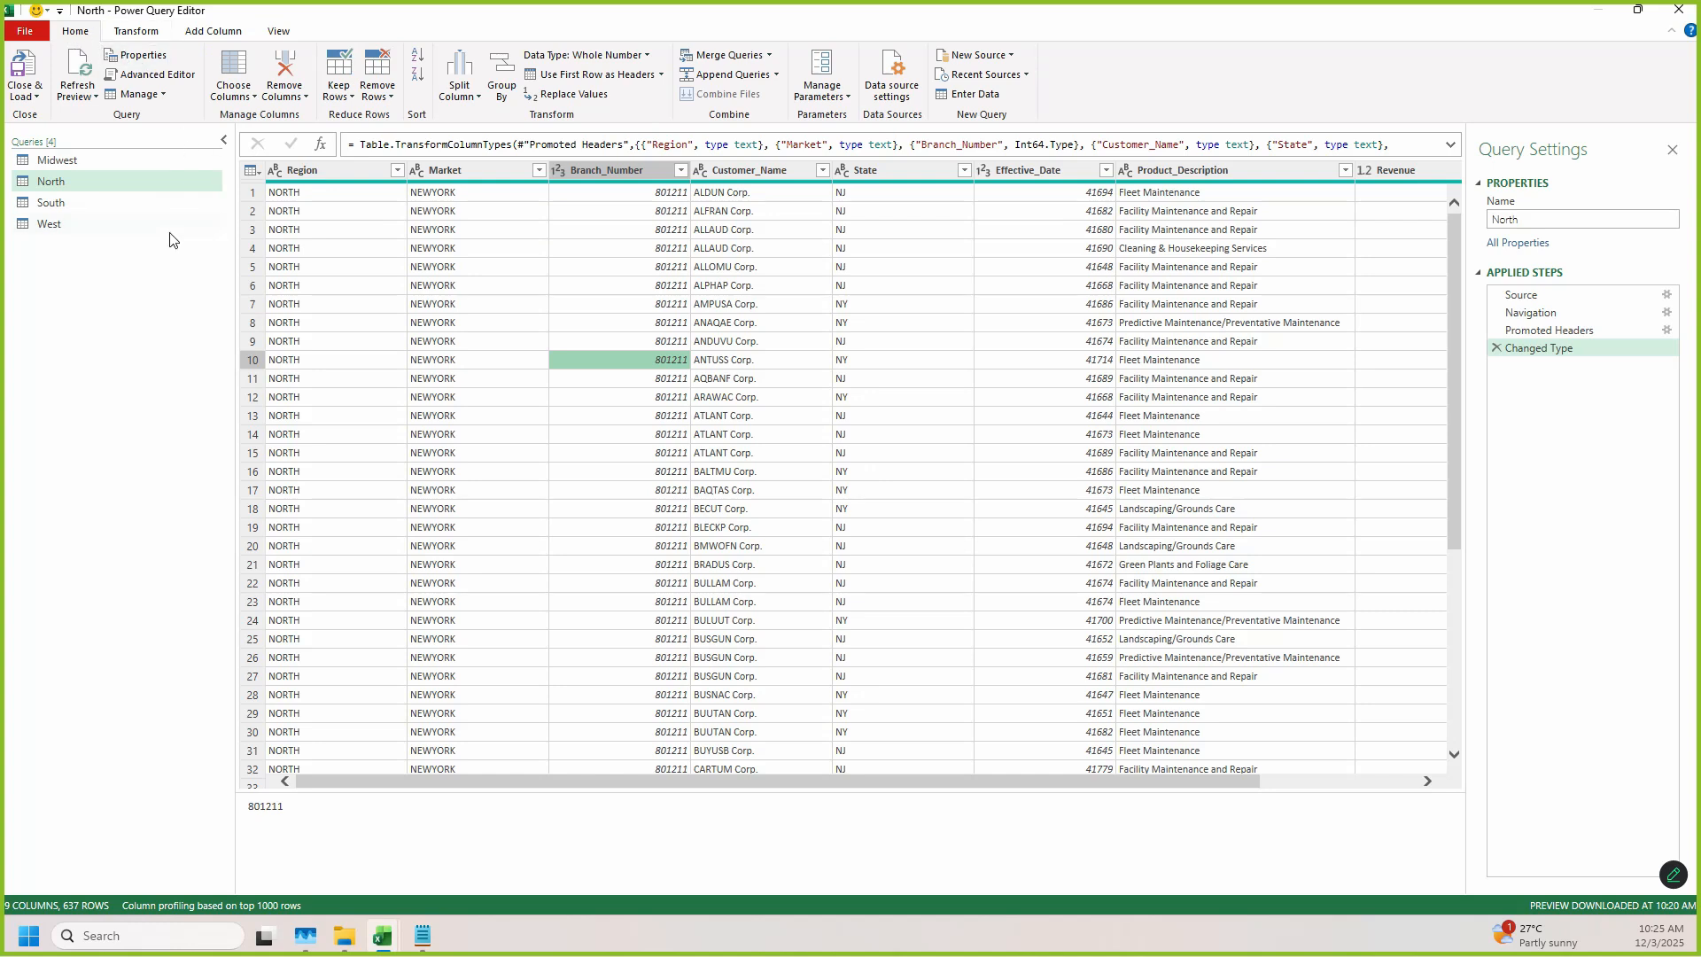
{"action": "left_click_drag", "start_coordinate": [37, 129], "coordinate": [102, 282]}
{"action": "left_click_drag", "start_coordinate": [669, 59], "coordinate": [809, 99]}
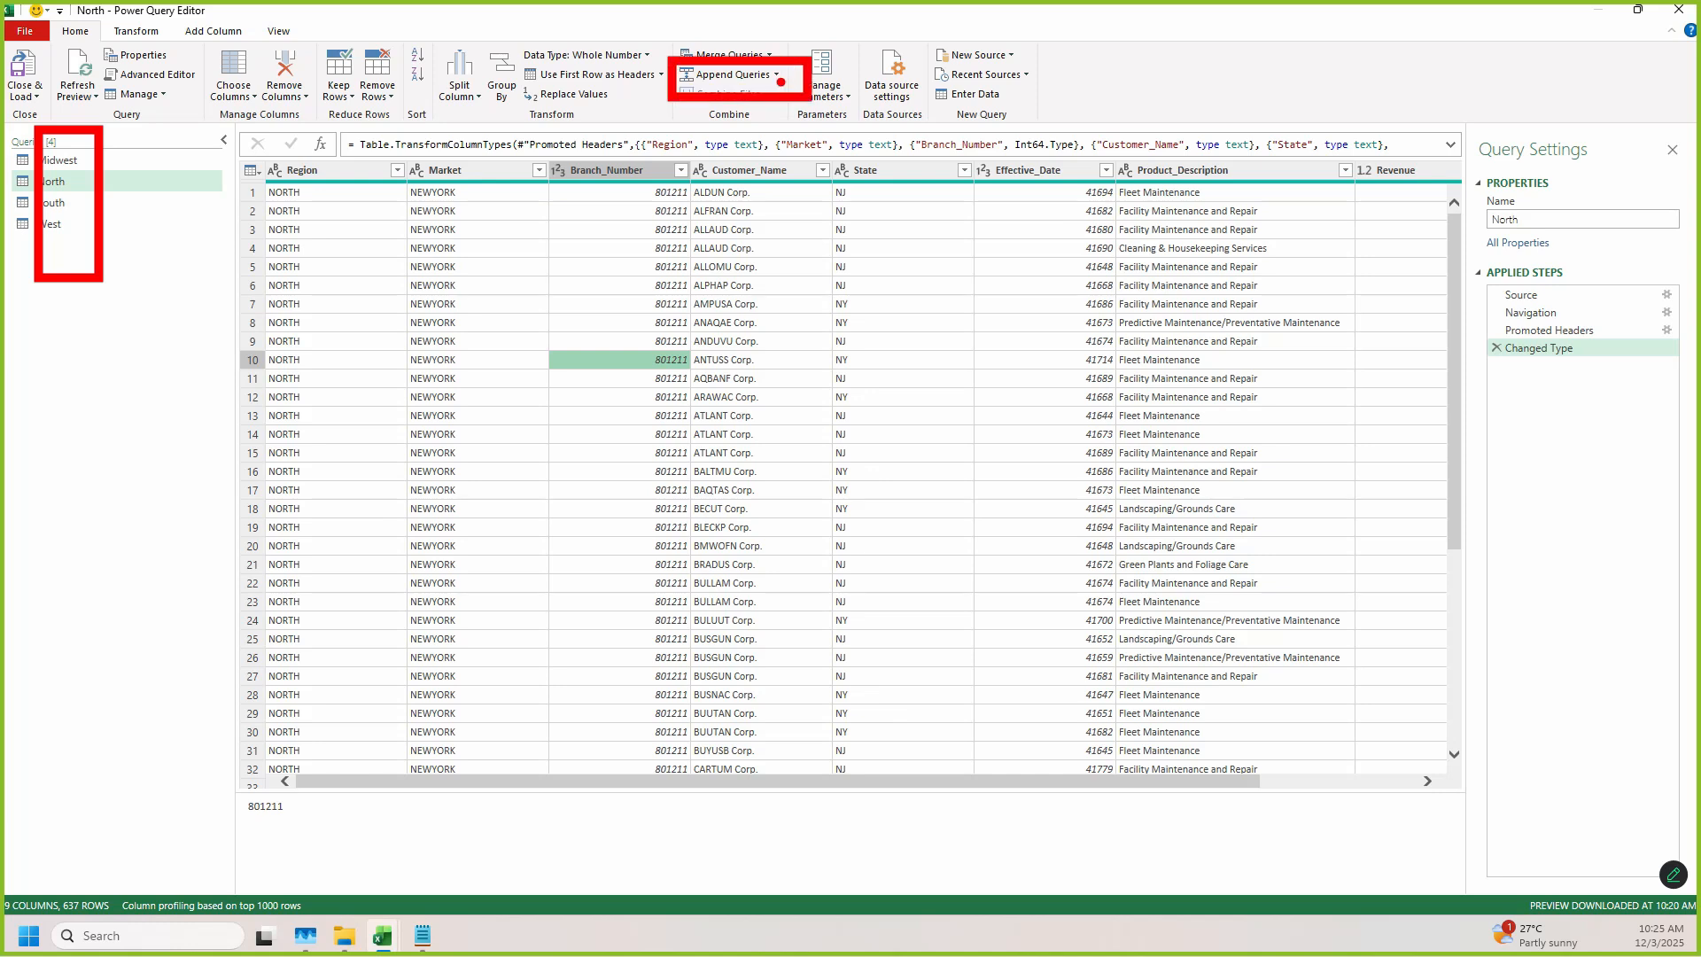
{"action": "left_click", "coordinate": [780, 78]}
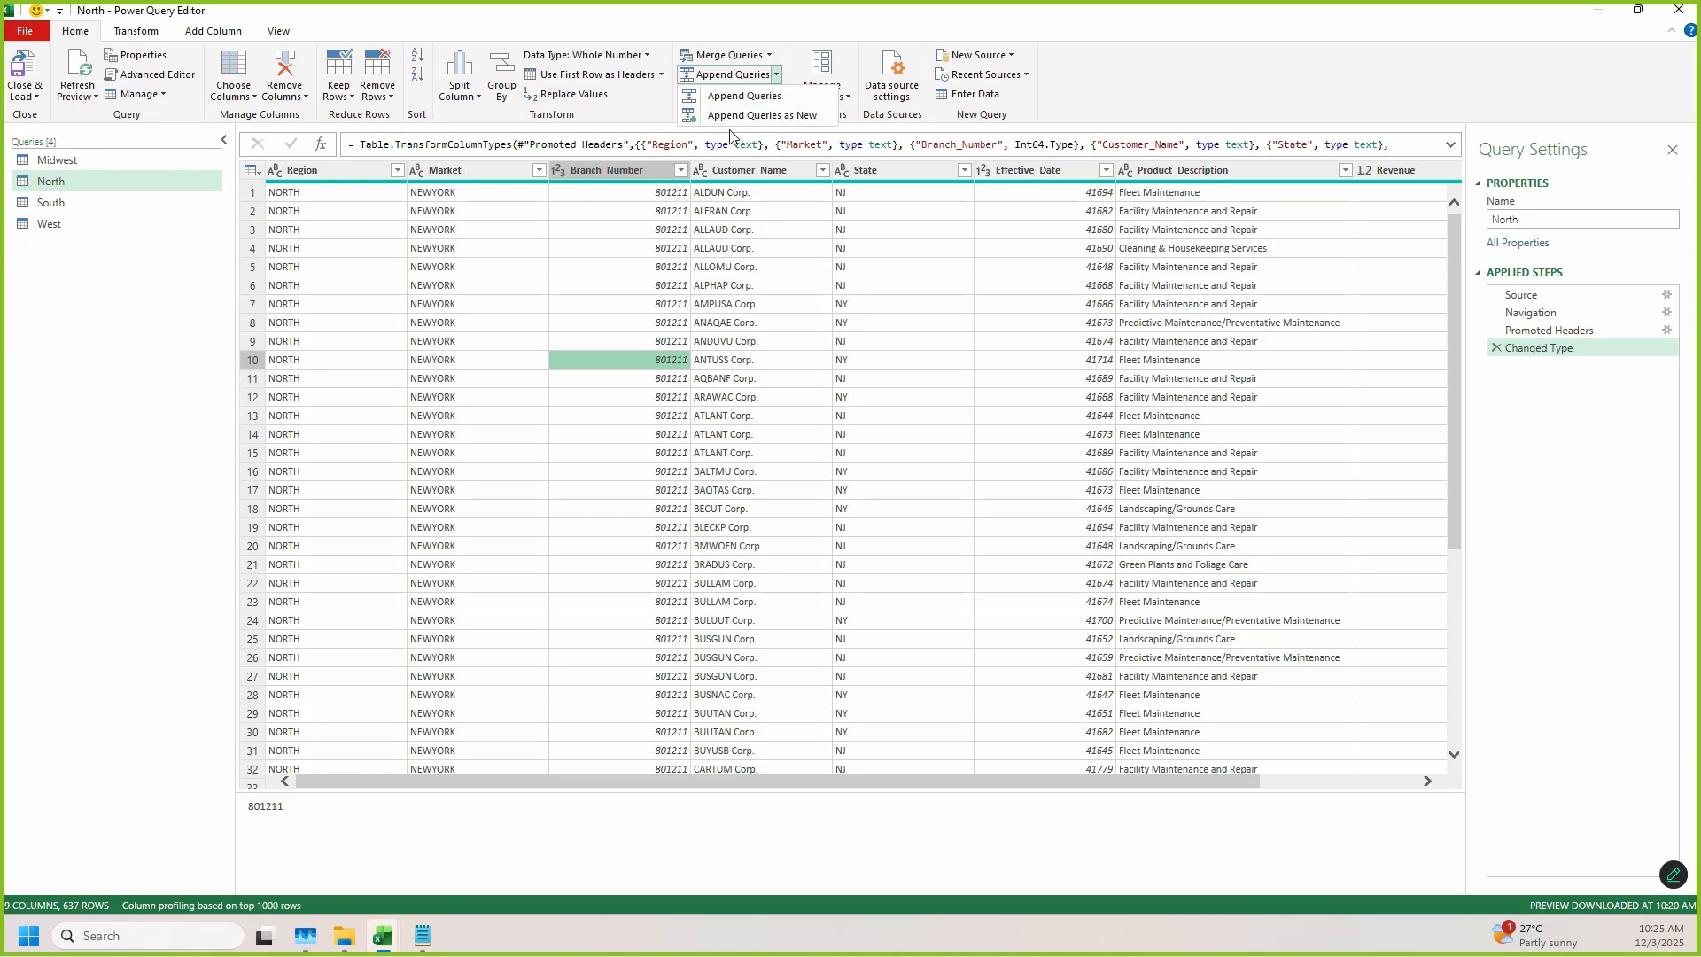
{"action": "left_click", "coordinate": [800, 116]}
{"action": "left_click_drag", "start_coordinate": [813, 354], "coordinate": [524, 240]}
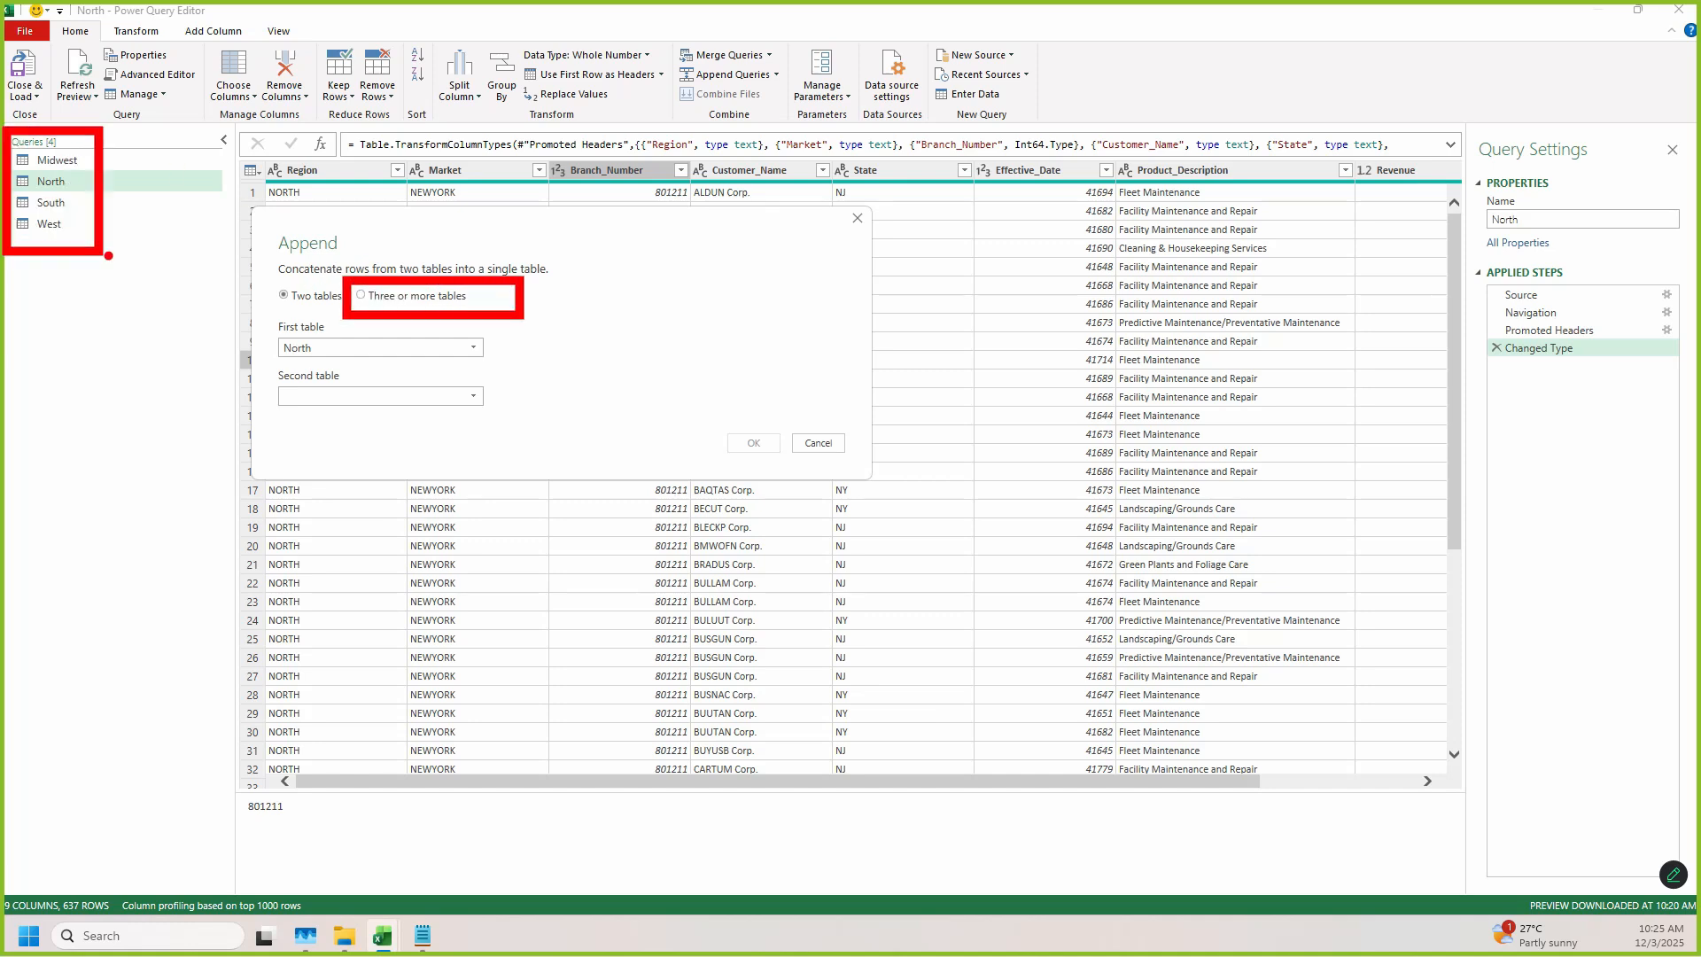
Step: Set the append to three or more tables and add Midwest, South and West after North
{"action": "left_click", "coordinate": [416, 295]}
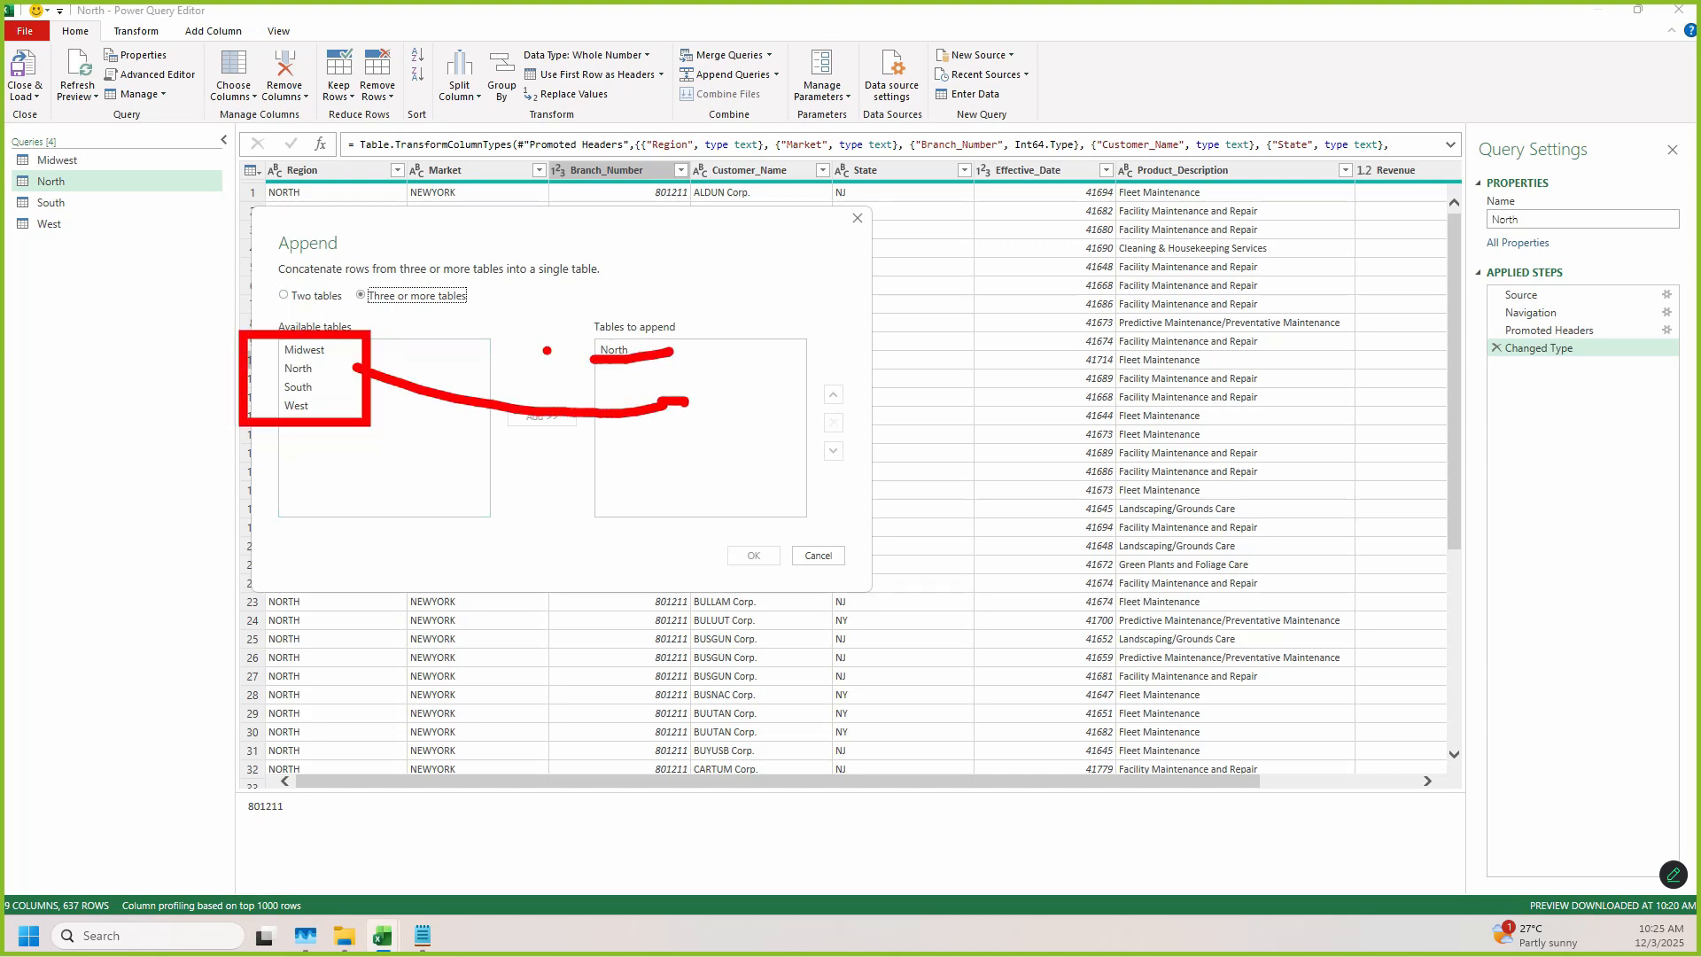
{"action": "double_click", "coordinate": [304, 350]}
{"action": "double_click", "coordinate": [316, 387]}
{"action": "double_click", "coordinate": [309, 407]}
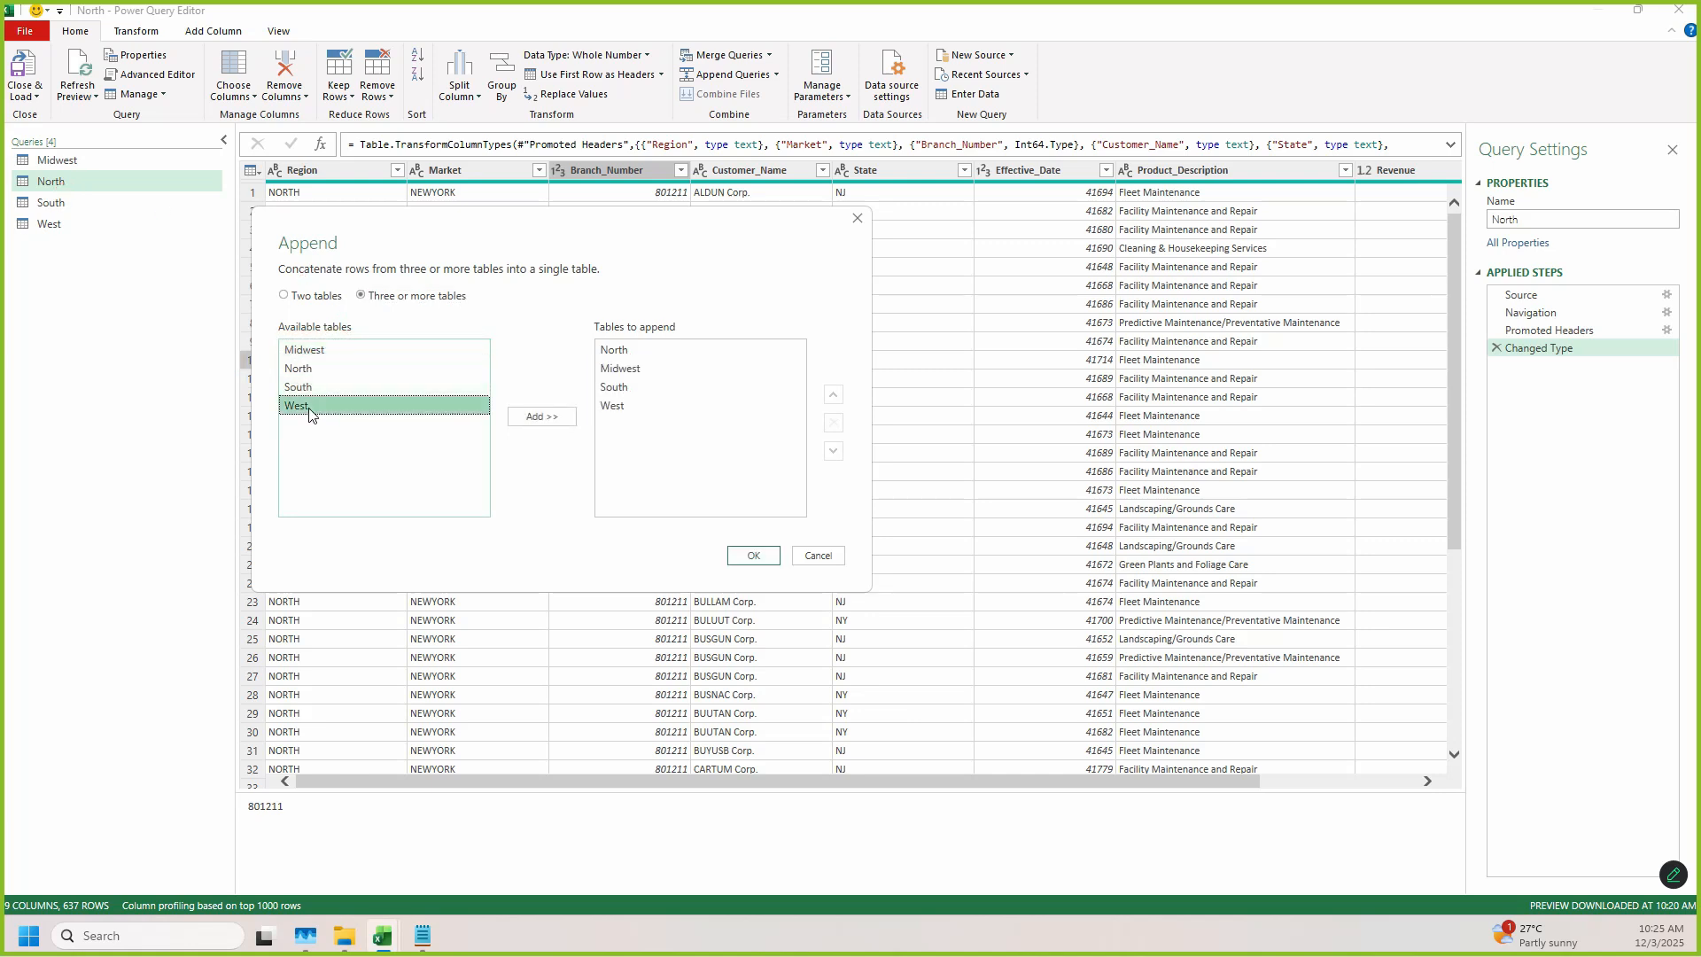
Step: Add West twice more to the tables to append and remove the two duplicate entries
{"action": "double_click", "coordinate": [309, 406]}
{"action": "double_click", "coordinate": [310, 407]}
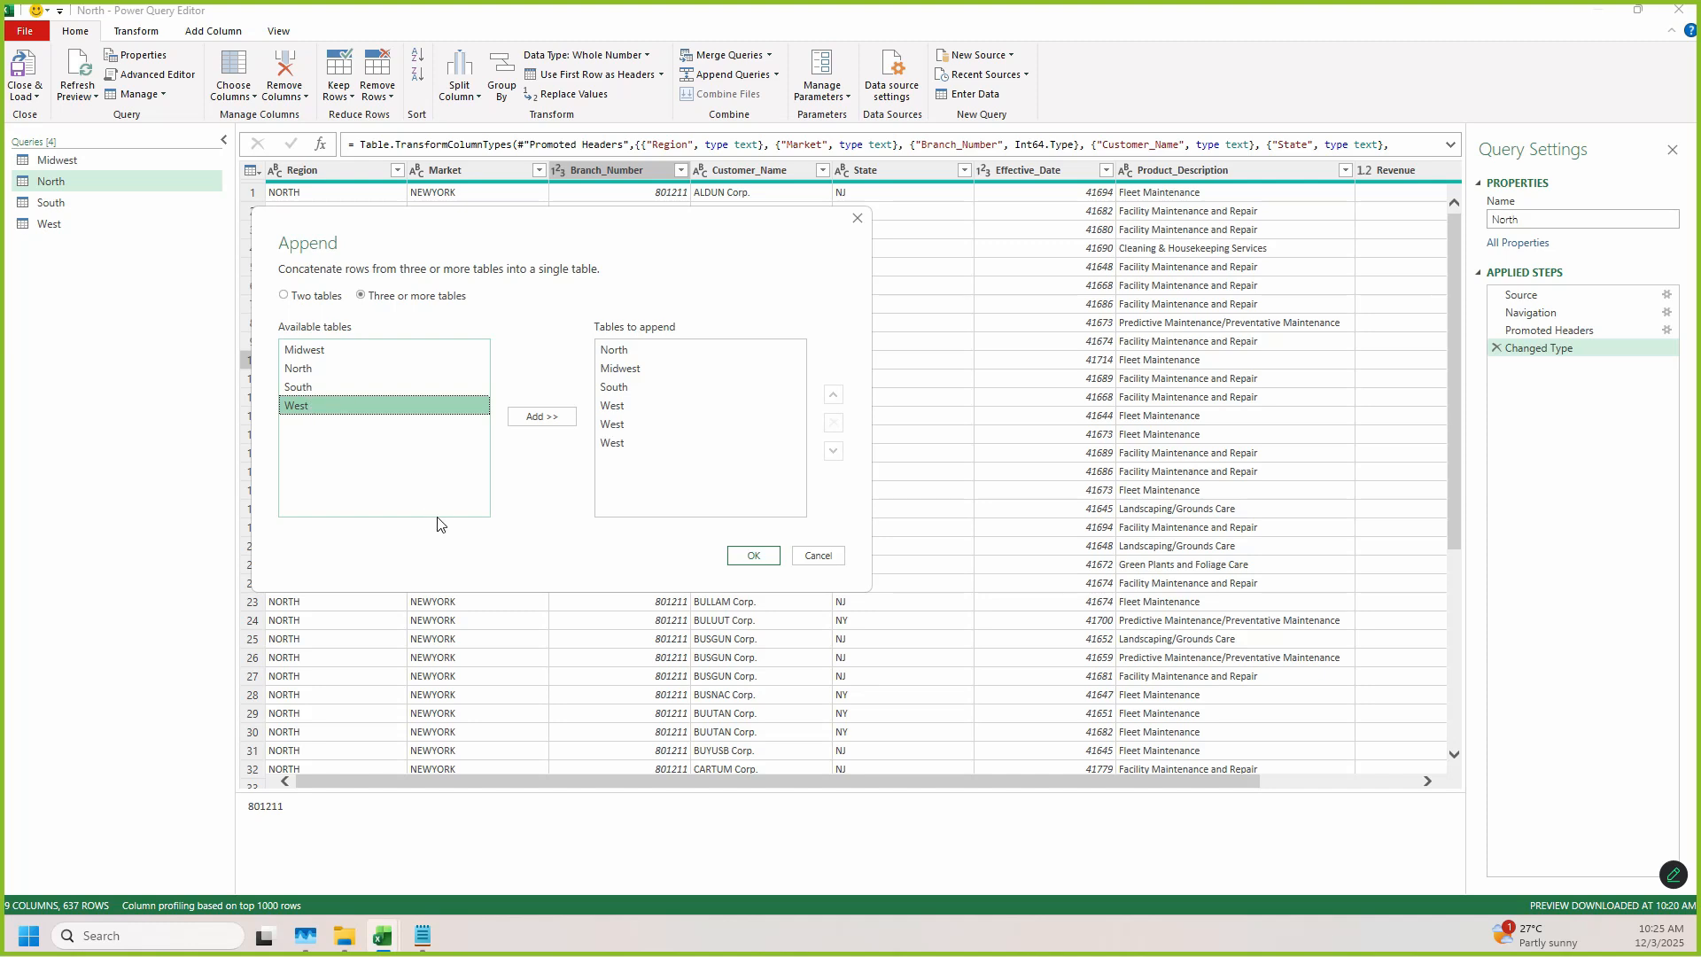
{"action": "left_click", "coordinate": [613, 427]}
{"action": "left_click", "coordinate": [618, 447]}
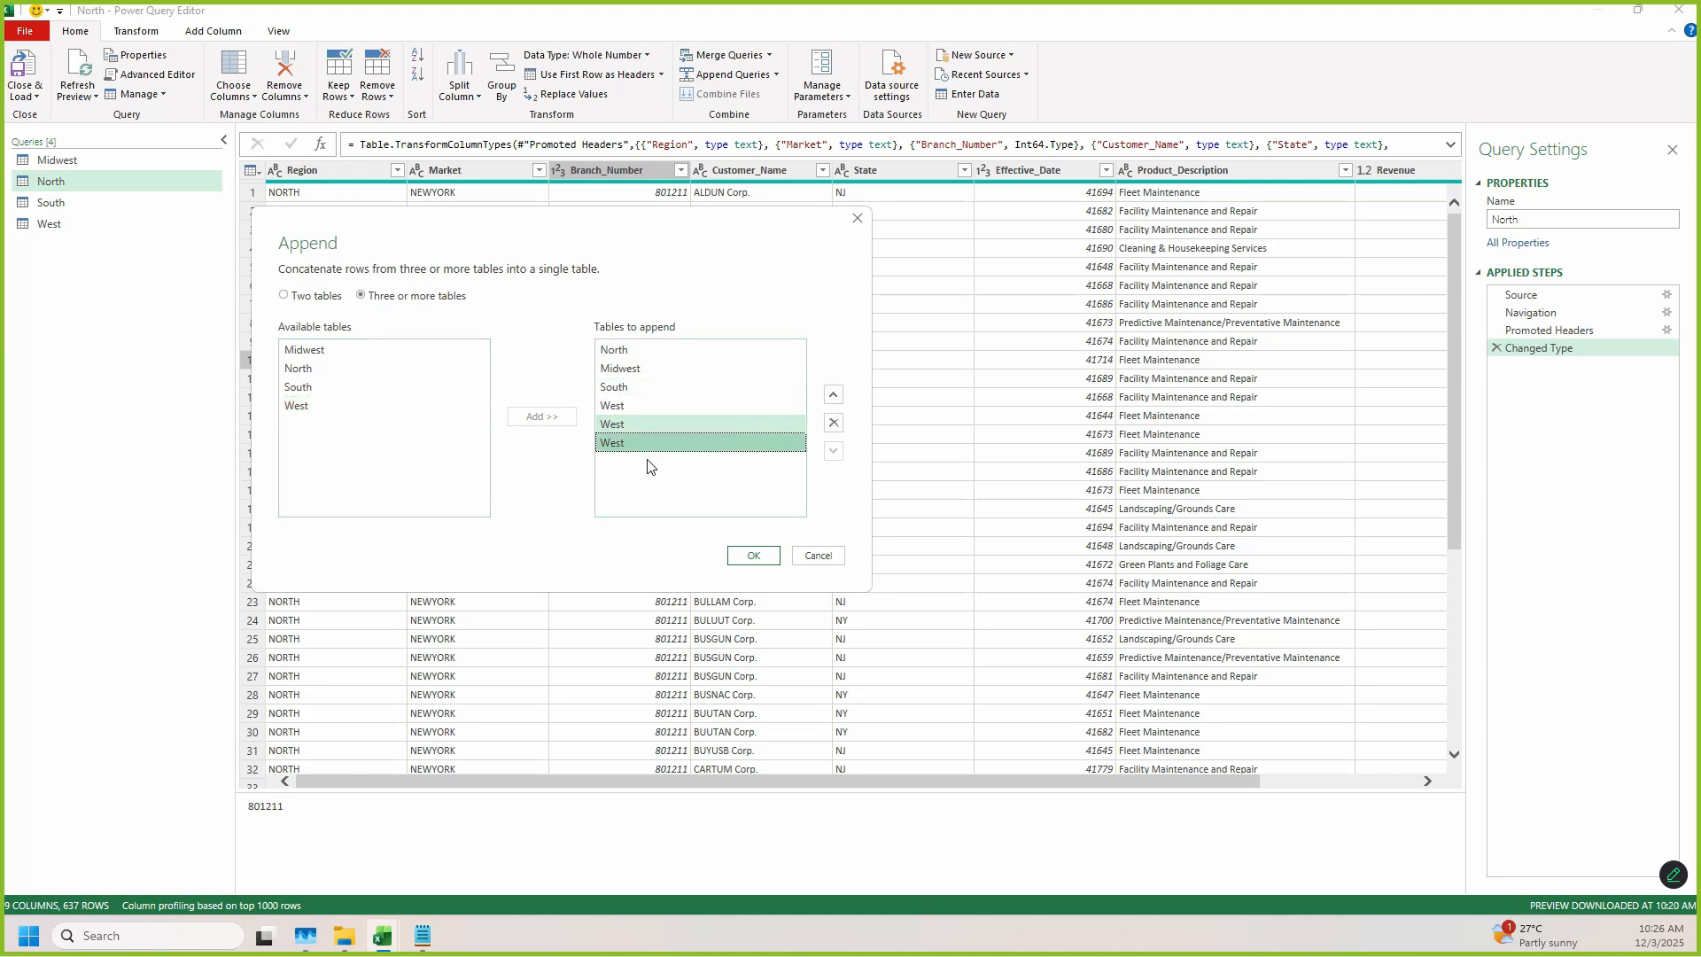
{"action": "key", "text": "Delete"}
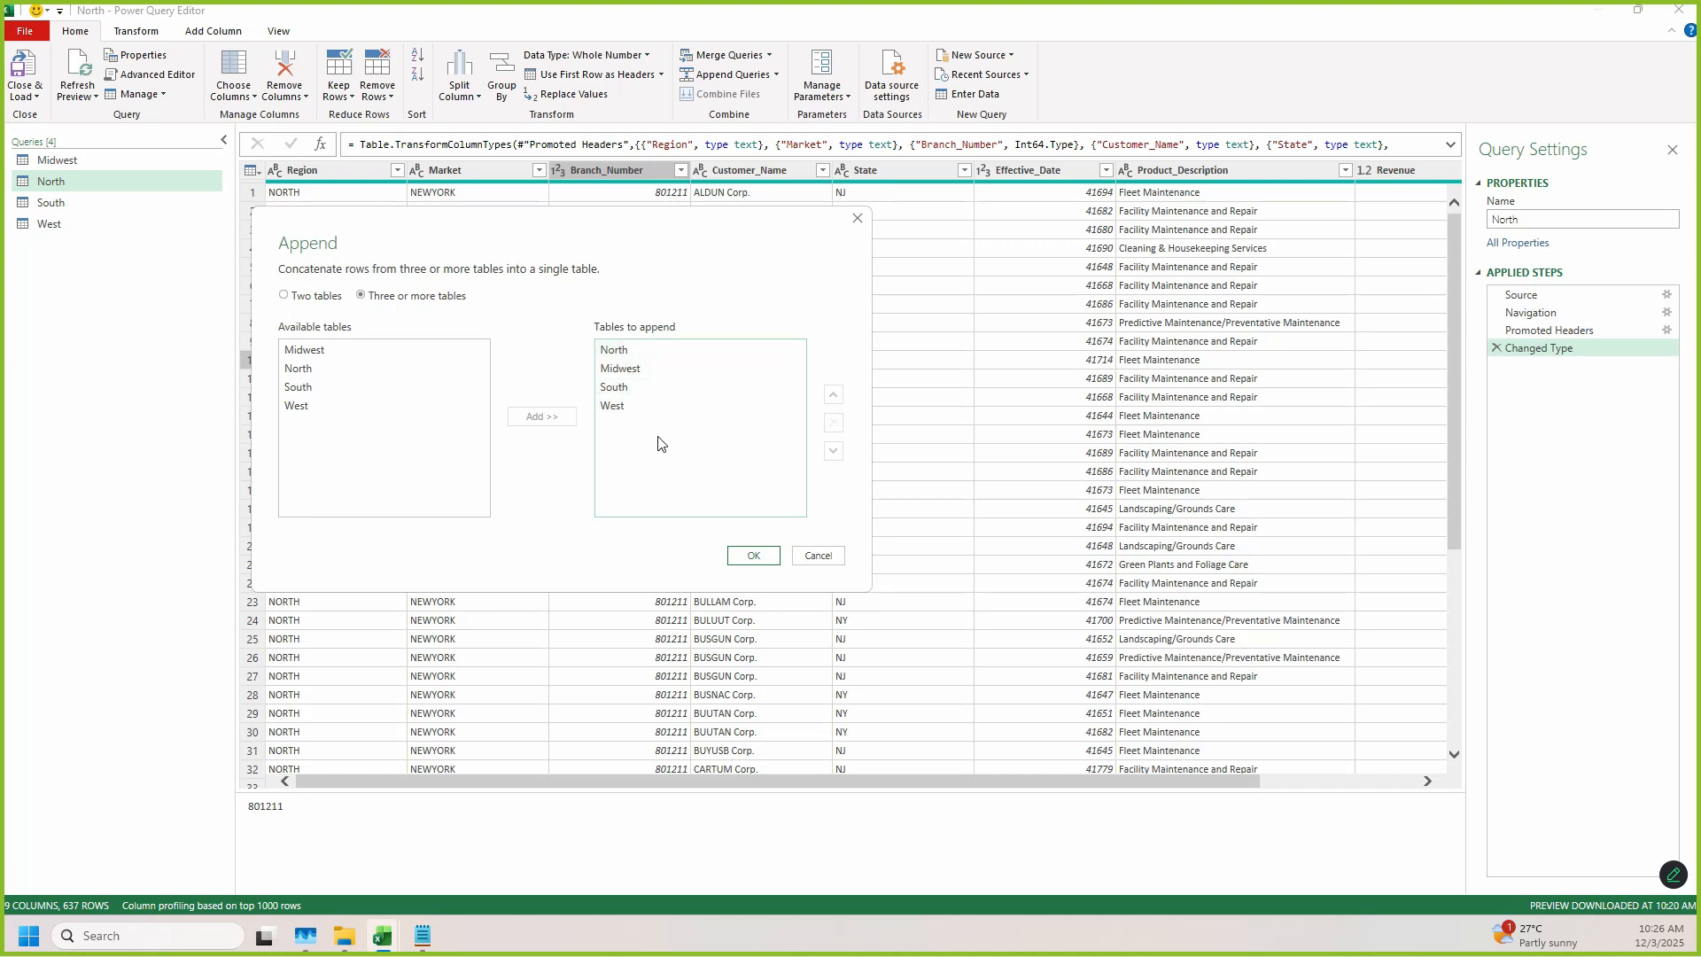
Step: Create the appended query and check the complete list of values in its Region column filter, leaving the column unfiltered
{"action": "left_click", "coordinate": [756, 555]}
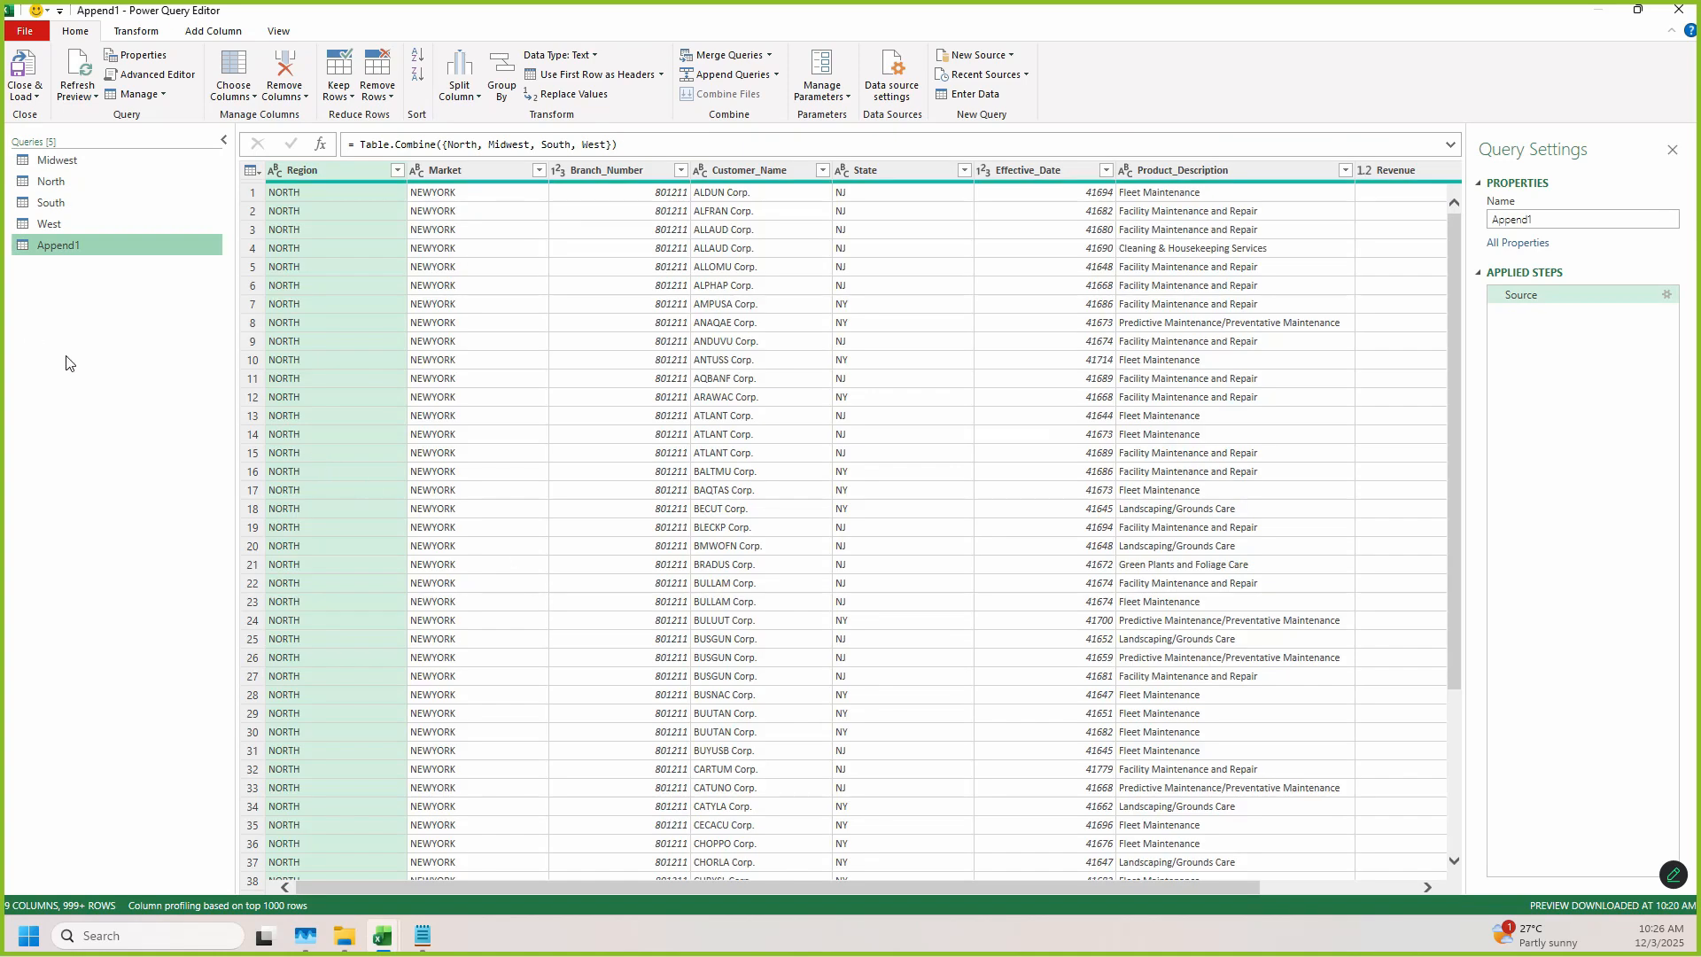
{"action": "left_click", "coordinate": [398, 170]}
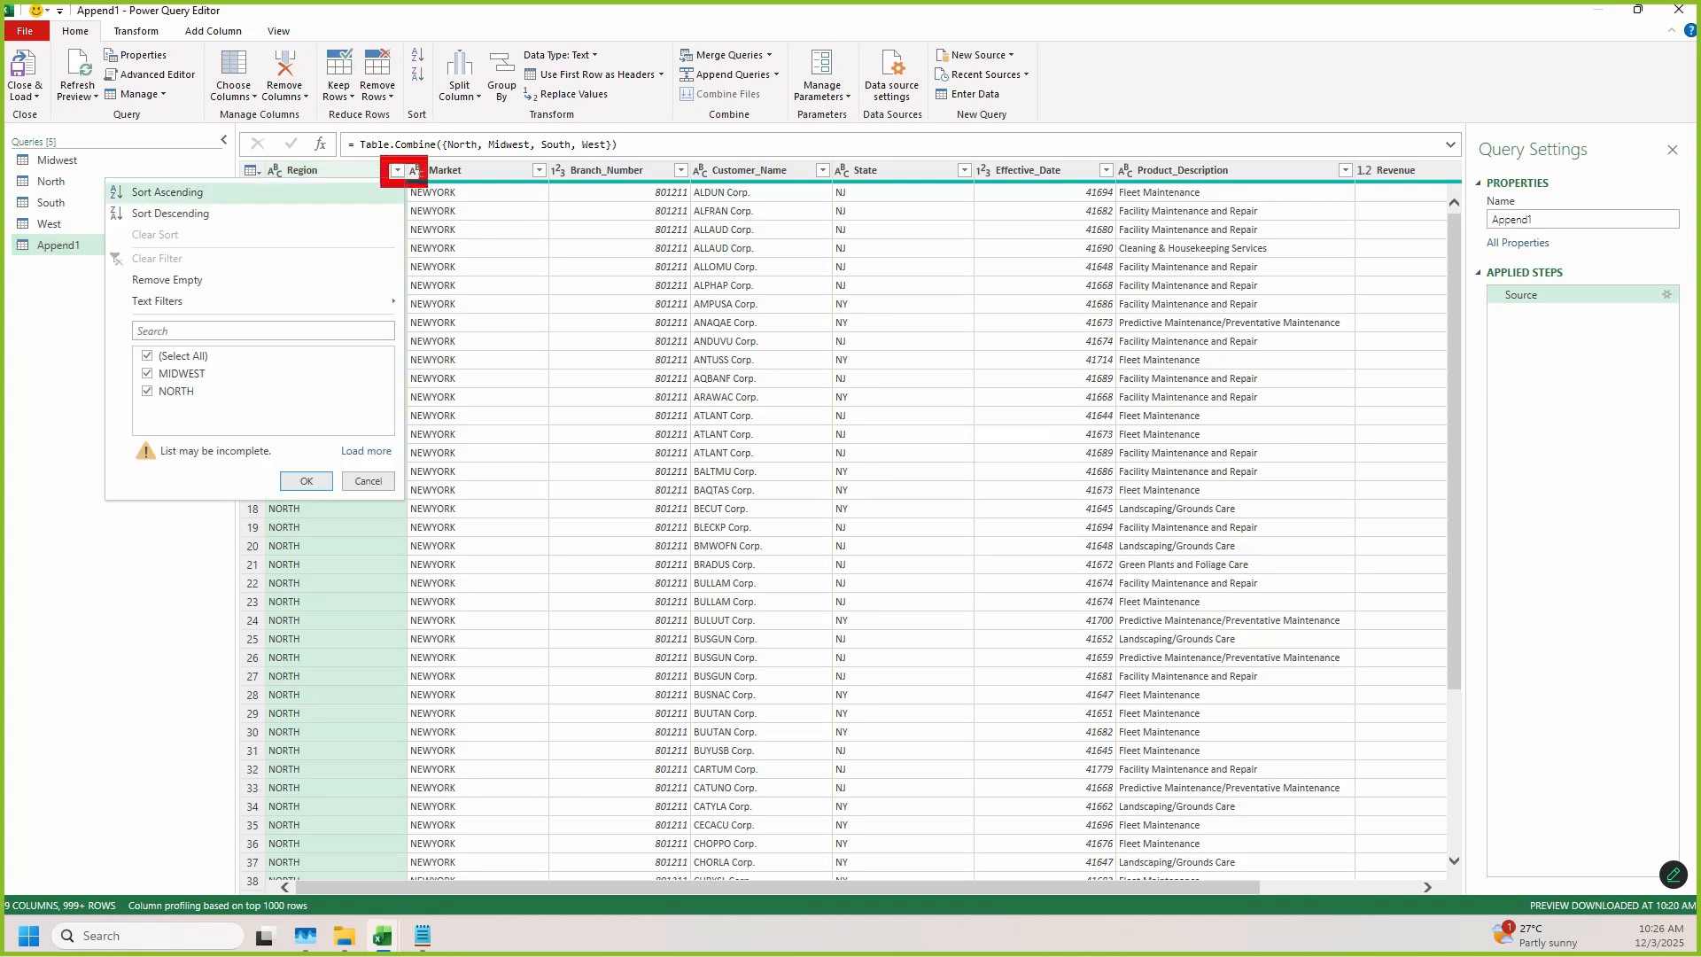
{"action": "left_click_drag", "start_coordinate": [137, 359], "coordinate": [247, 407]}
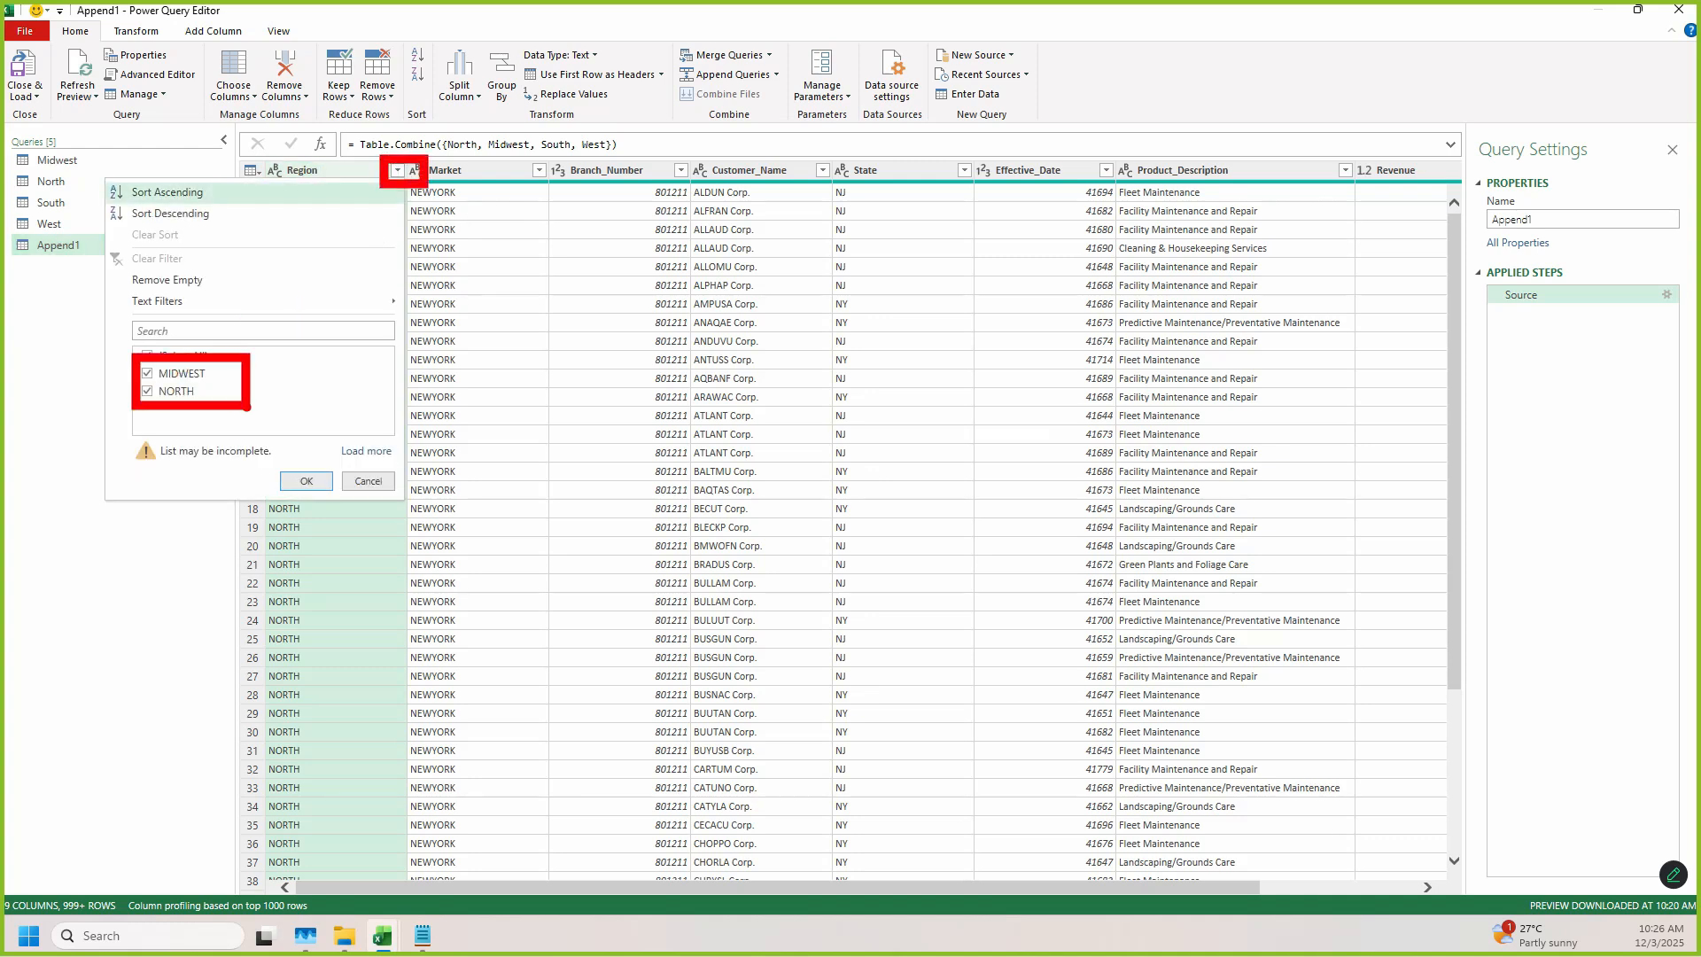
{"action": "mouse_move", "coordinate": [115, 428]}
{"action": "left_mouse_down"}
{"action": "mouse_move", "coordinate": [286, 483]}
{"action": "mouse_move", "coordinate": [404, 470]}
{"action": "mouse_move", "coordinate": [415, 426]}
{"action": "mouse_move", "coordinate": [390, 481]}
{"action": "left_mouse_up"}
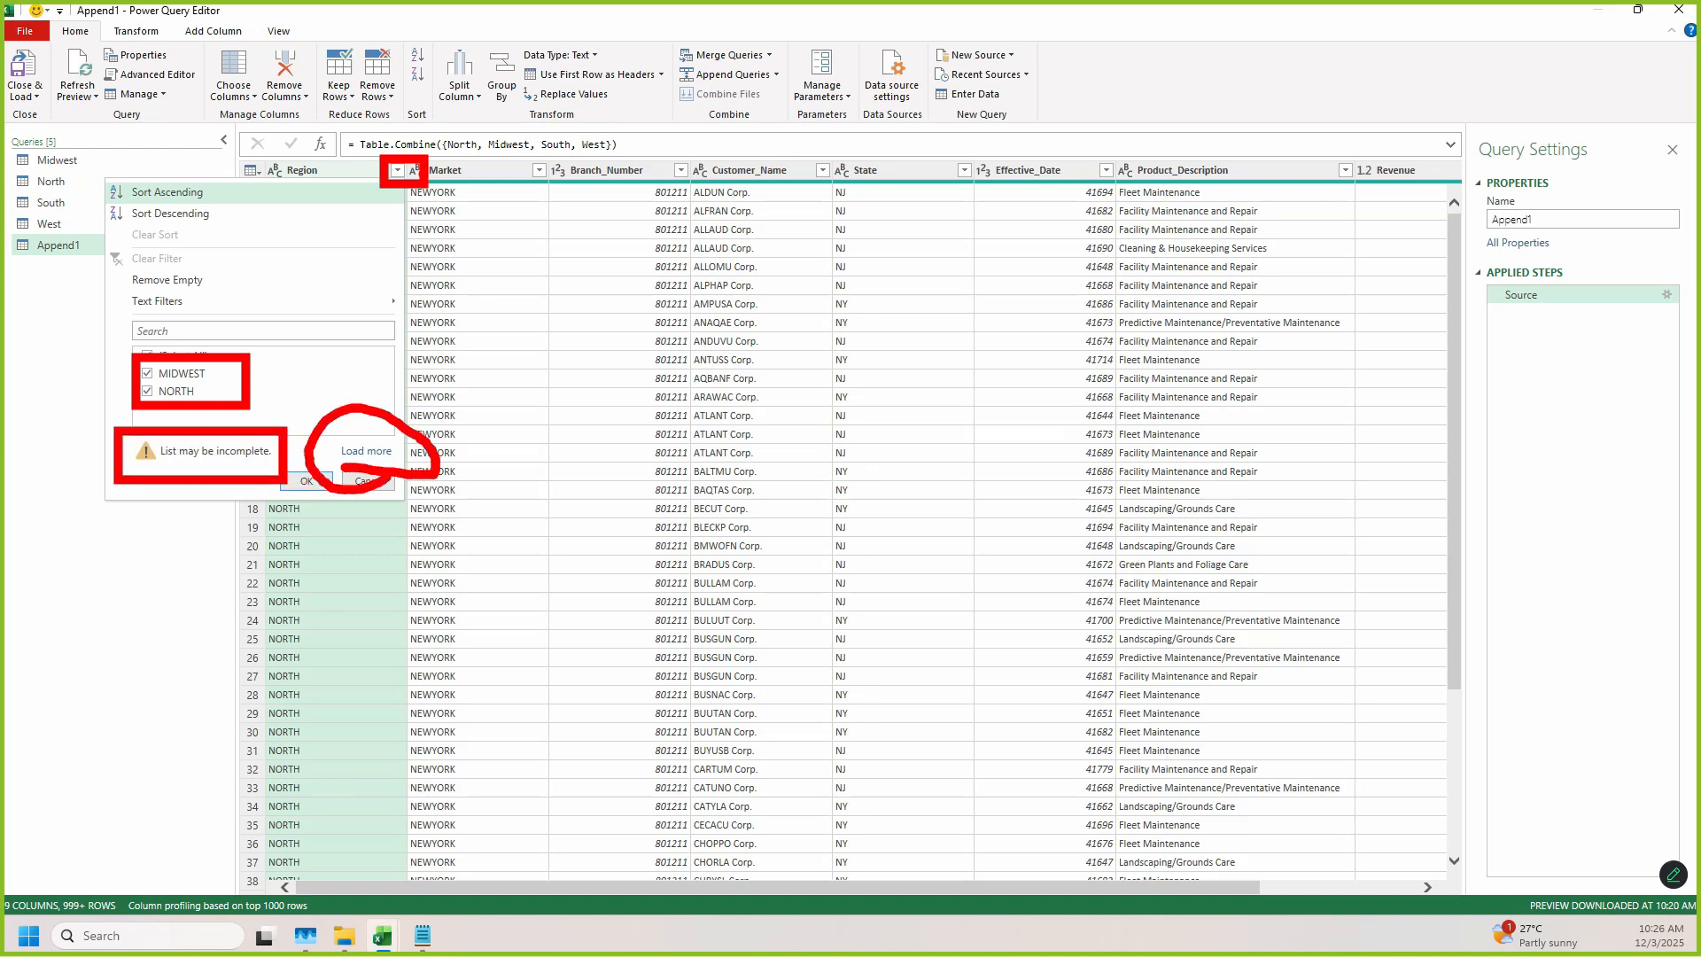
{"action": "key", "text": "Escape"}
{"action": "left_click", "coordinate": [366, 451]}
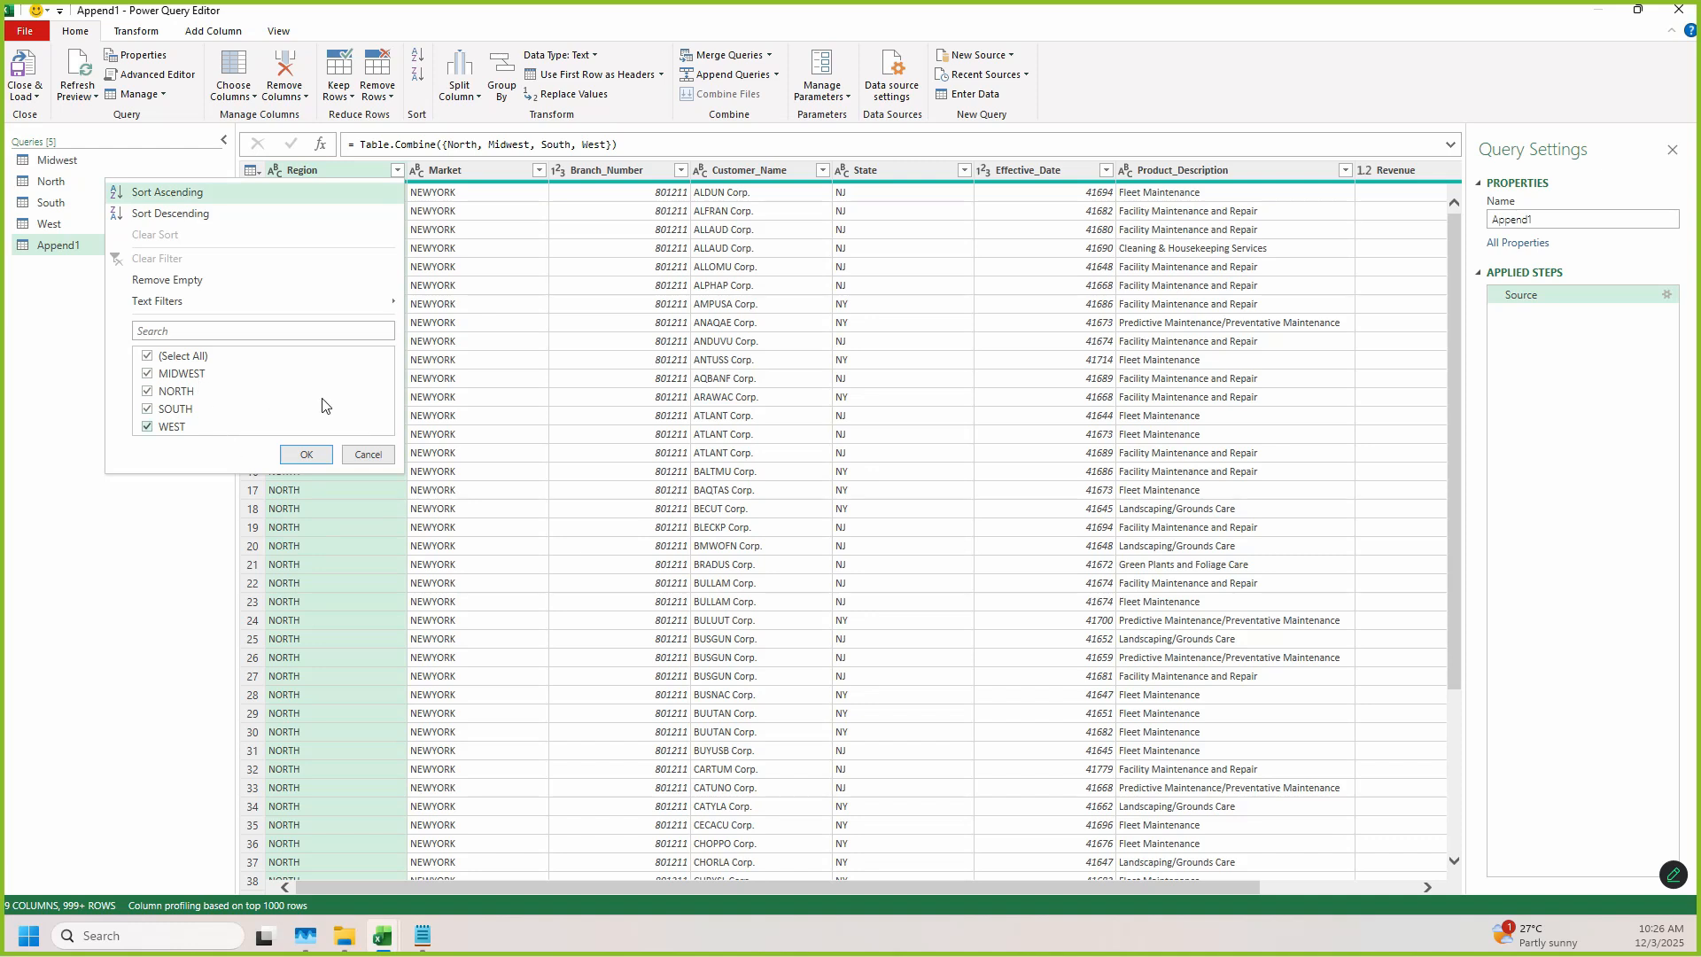
{"action": "left_click", "coordinate": [367, 454]}
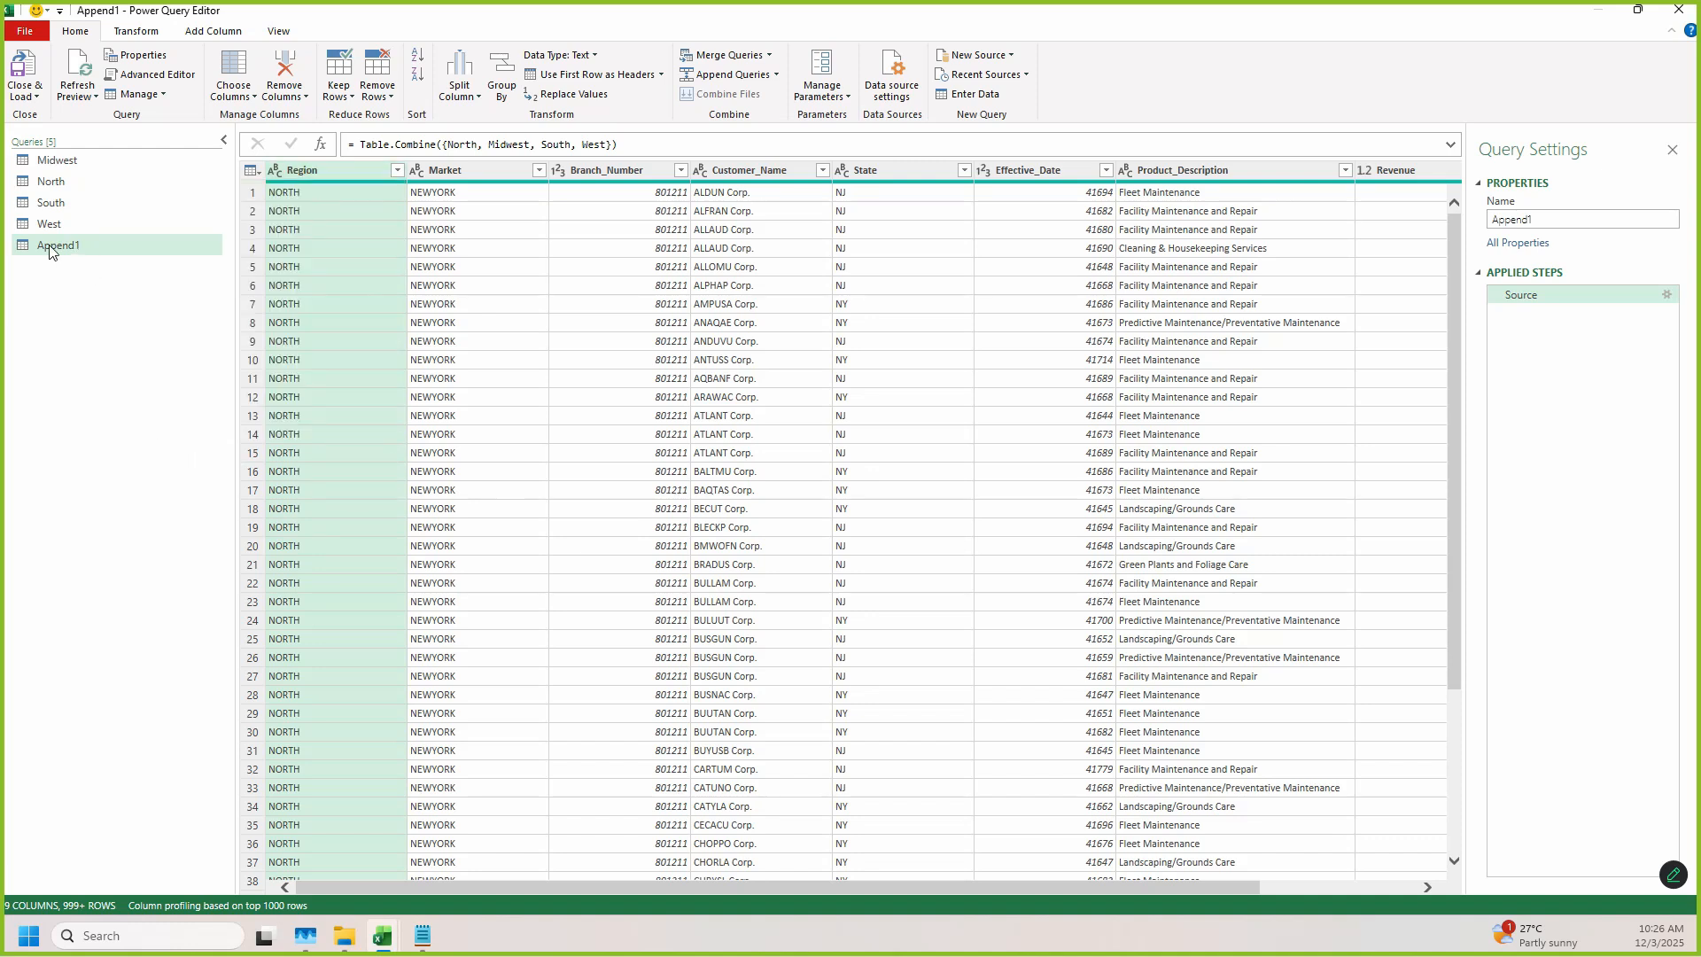
Step: Rename the appended query as combined regions
{"action": "double_click", "coordinate": [77, 252]}
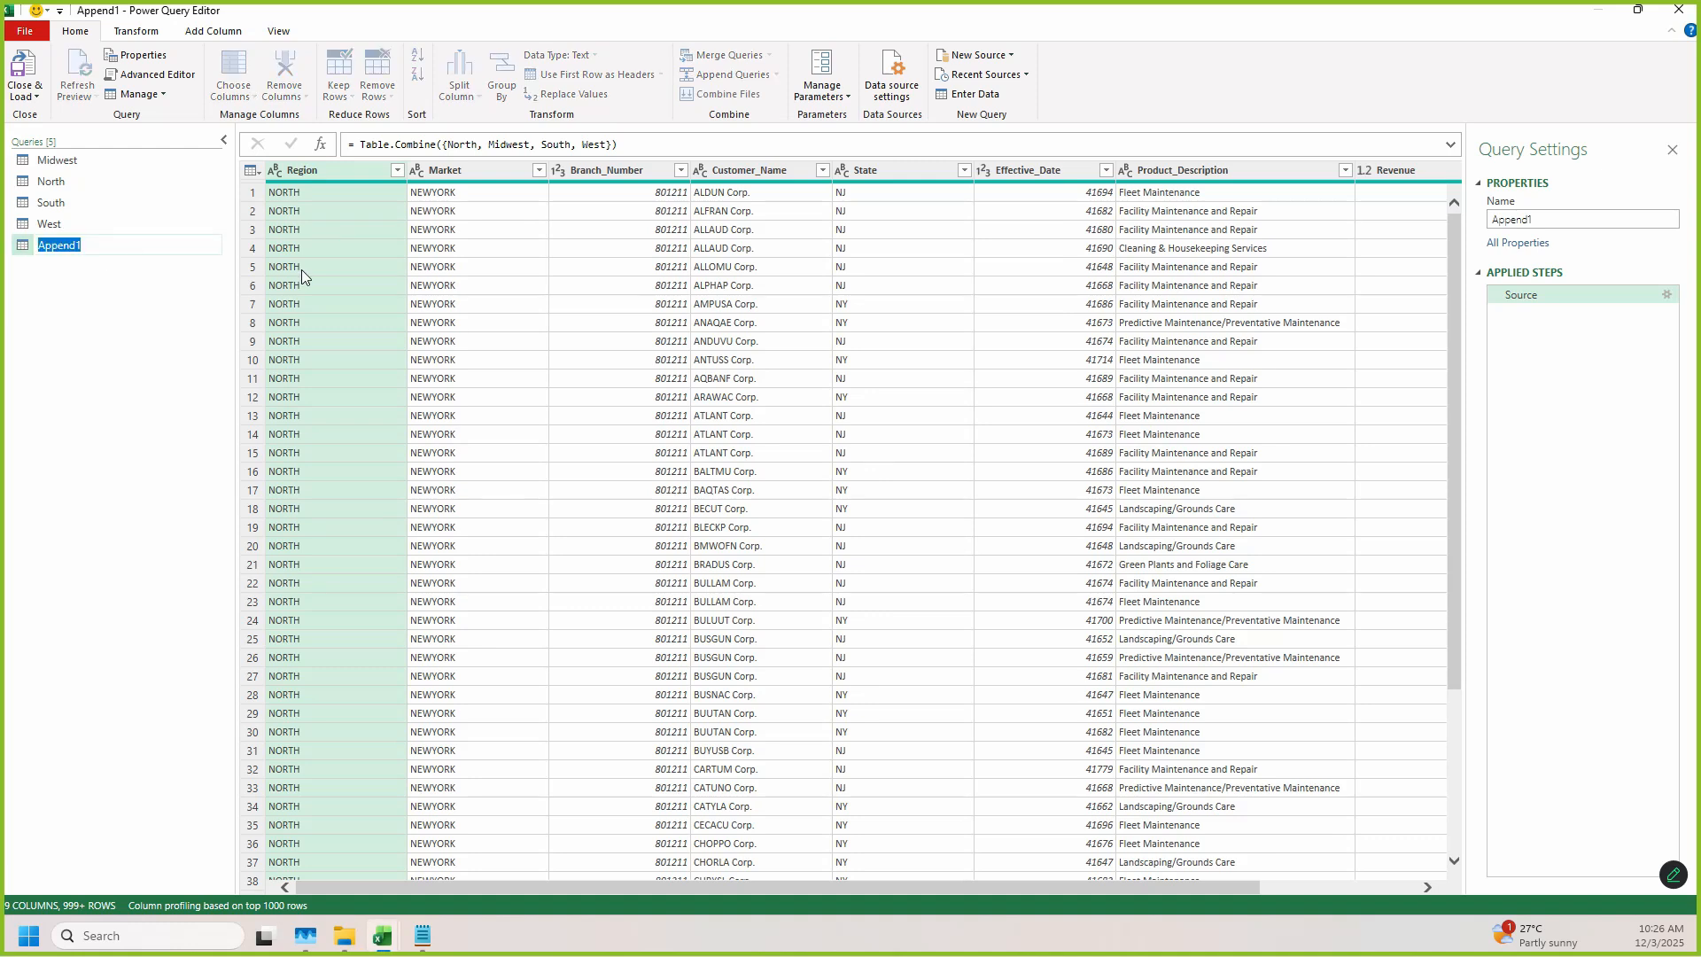
{"action": "type", "text": "Combined"}
{"action": "key", "text": "BackSpace"}
{"action": "key", "text": "BackSpace"}
{"action": "key", "text": "BackSpace"}
{"action": "key", "text": "BackSpace"}
{"action": "key", "text": "BackSpace"}
{"action": "key", "text": "BackSpace"}
{"action": "key", "text": "BackSpace"}
{"action": "key", "text": "BackSpace"}
{"action": "type", "text": "combined regions"}
{"action": "key", "text": "Return"}
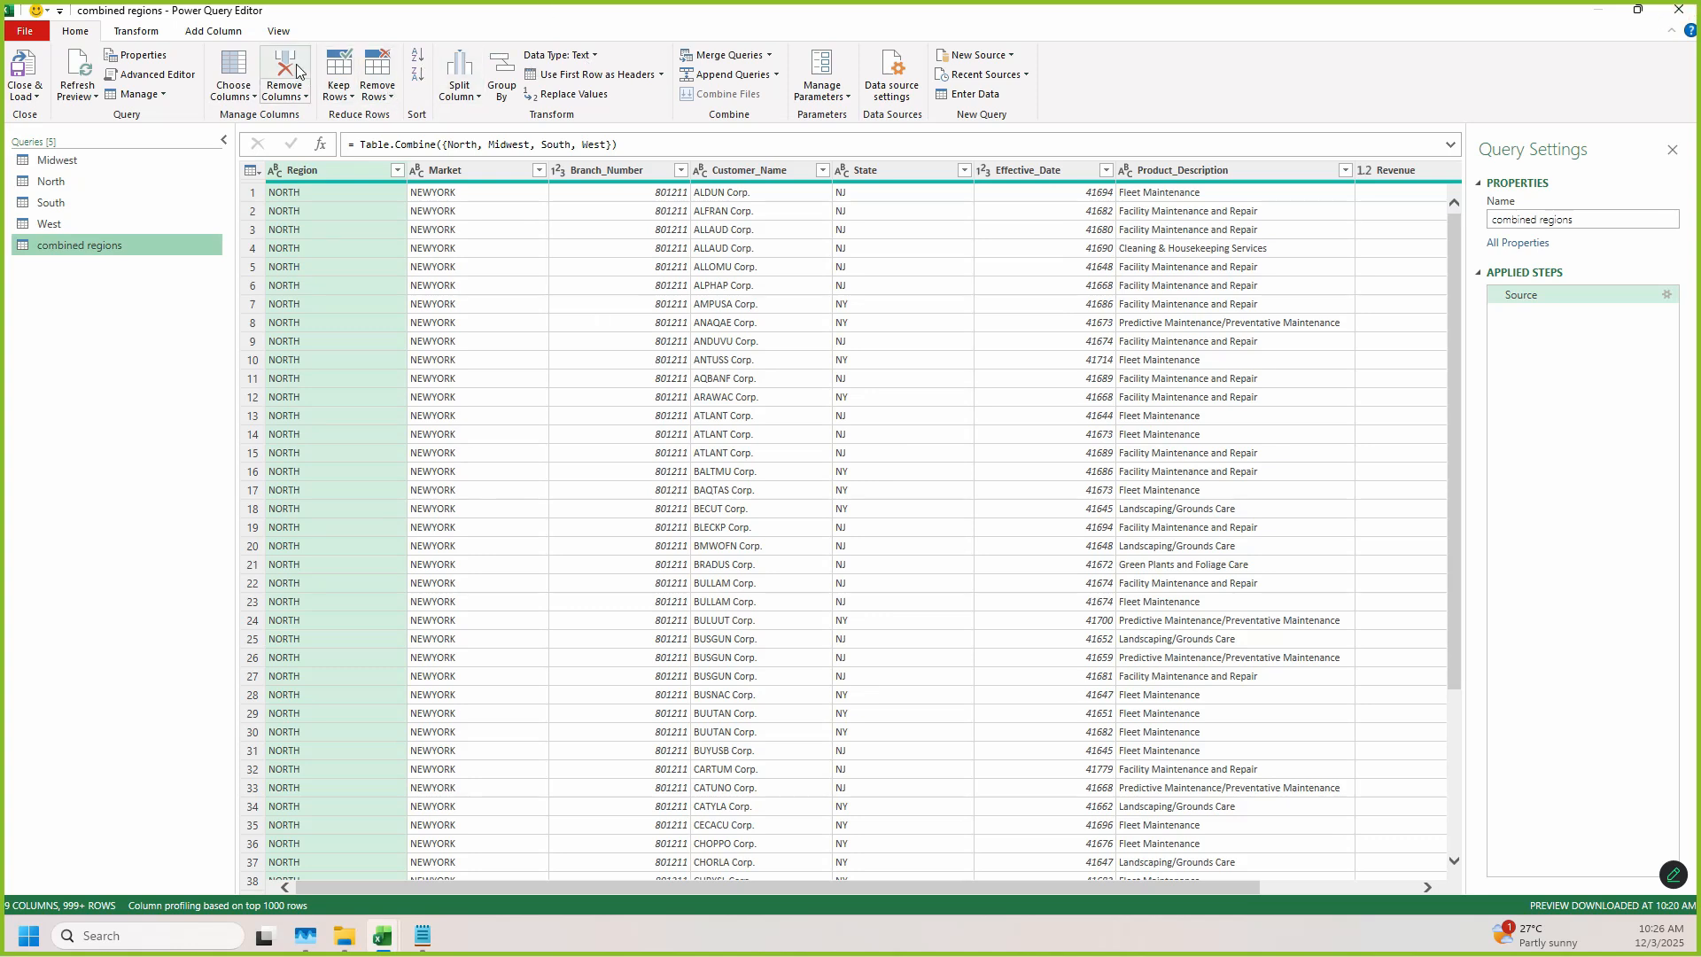
Step: Review the query dependencies from the source file through the four region queries to combined regions
{"action": "left_click", "coordinate": [280, 32]}
{"action": "left_click", "coordinate": [606, 78]}
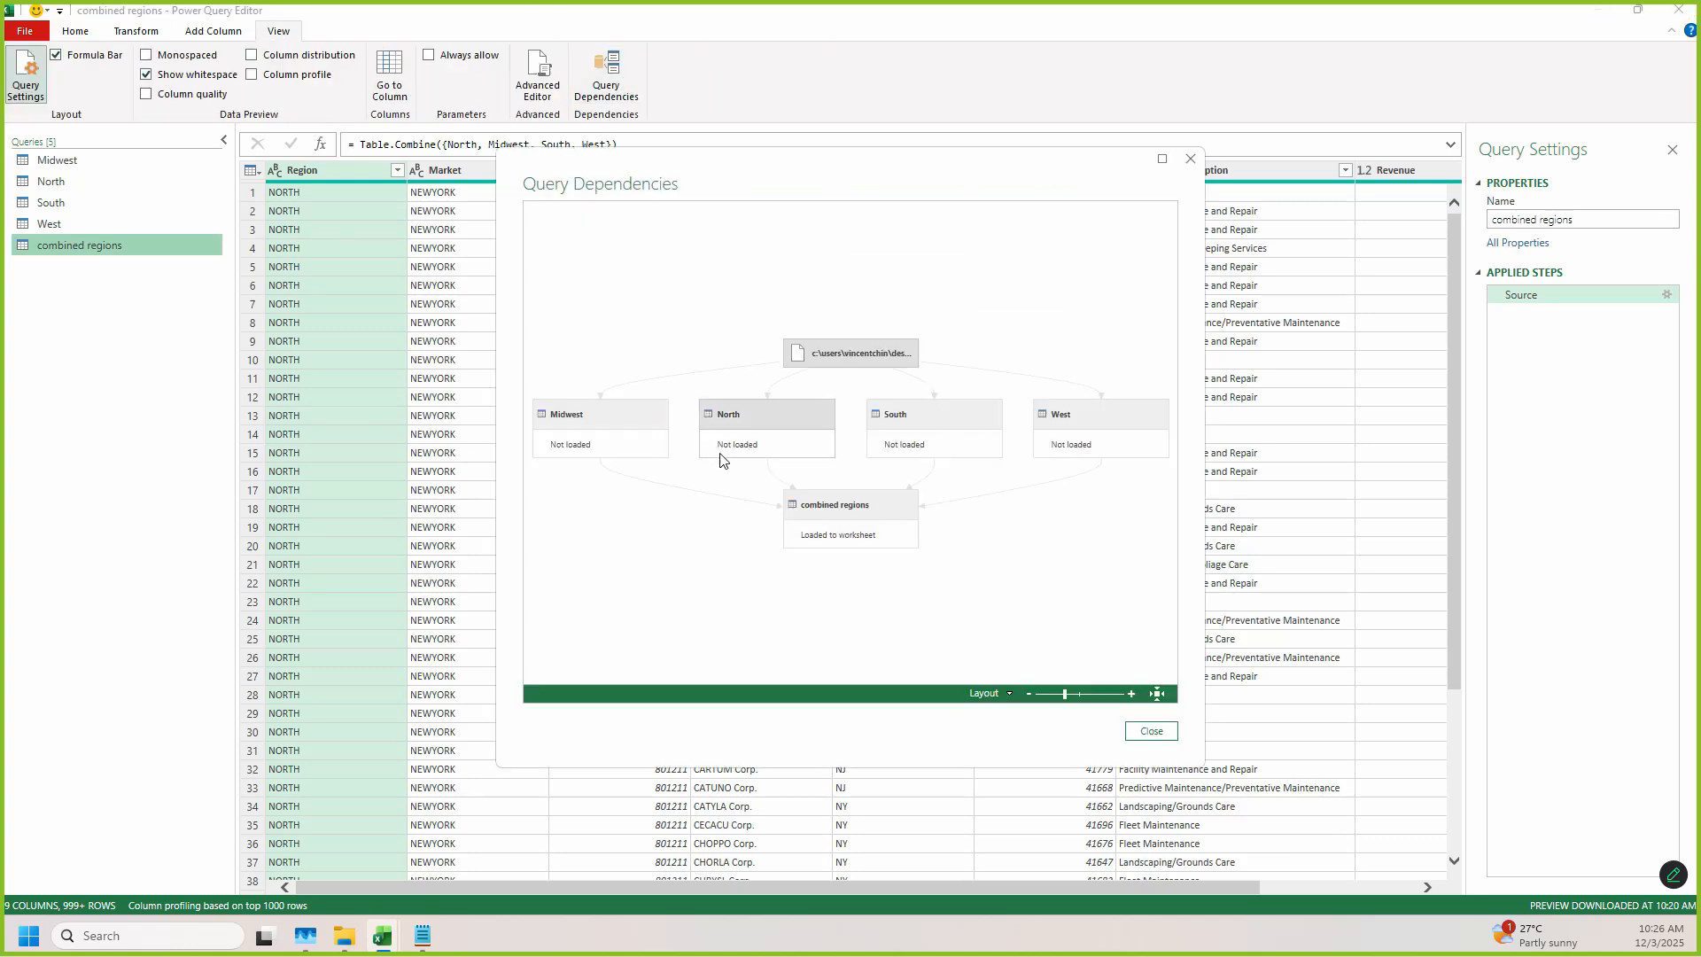
{"action": "key", "text": "ctrl+2"}
{"action": "left_click_drag", "start_coordinate": [773, 513], "coordinate": [977, 581]}
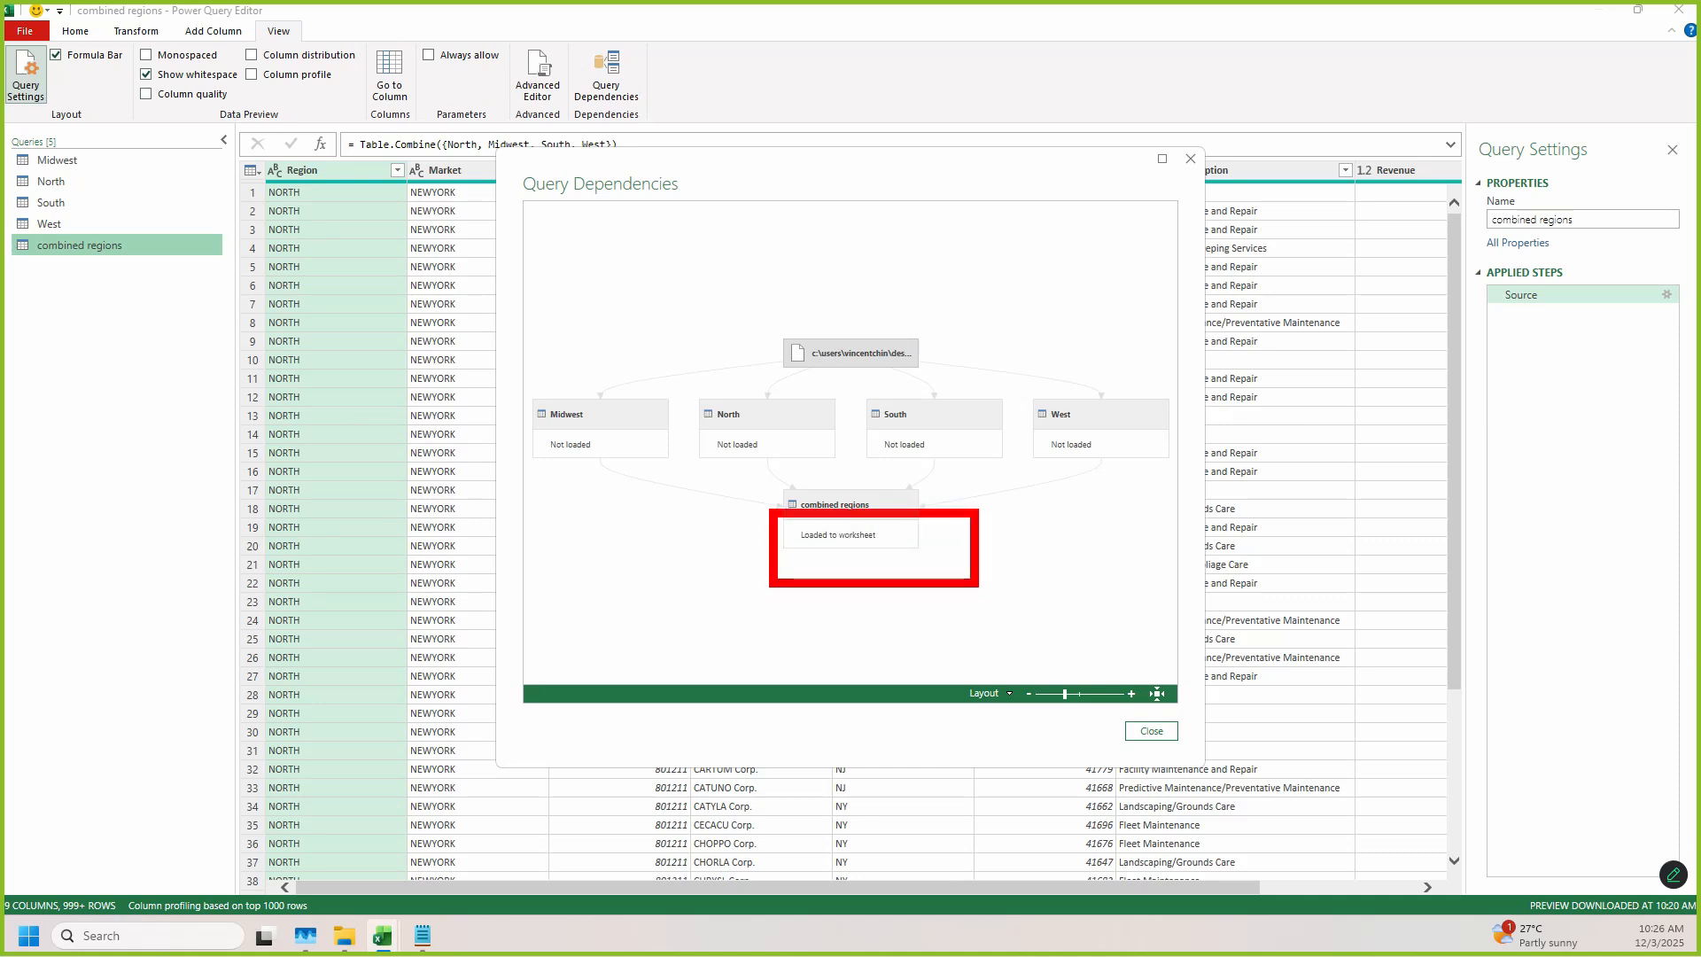
{"action": "key", "text": "Escape"}
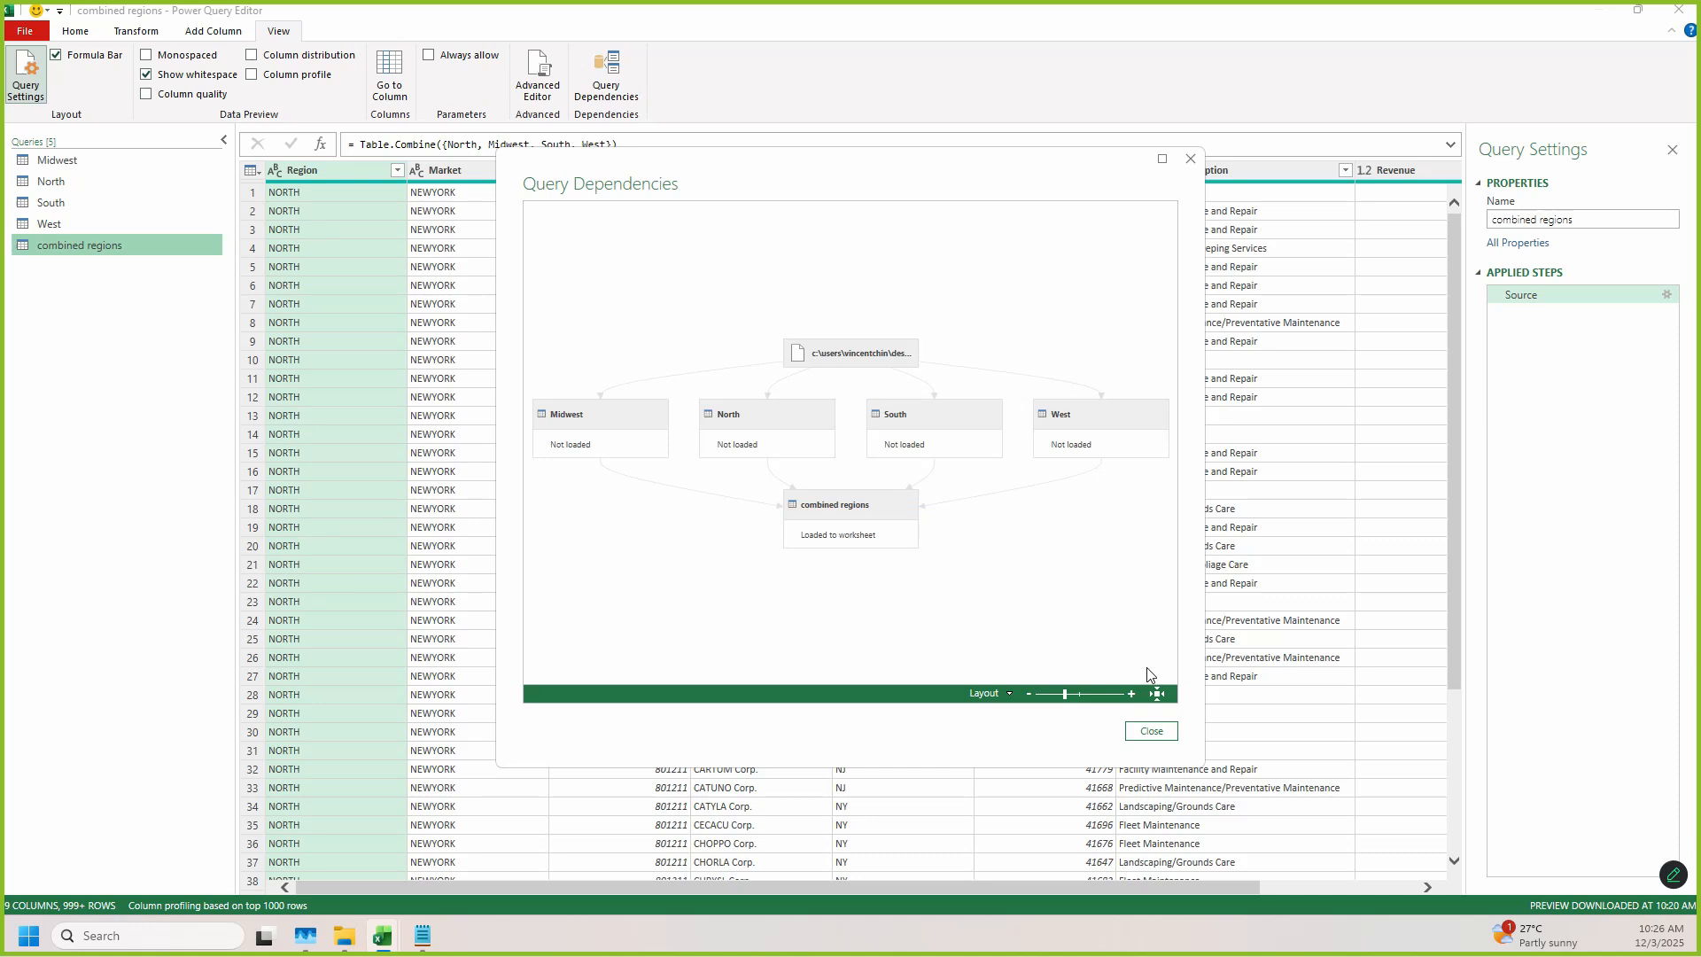
{"action": "left_click", "coordinate": [1190, 158]}
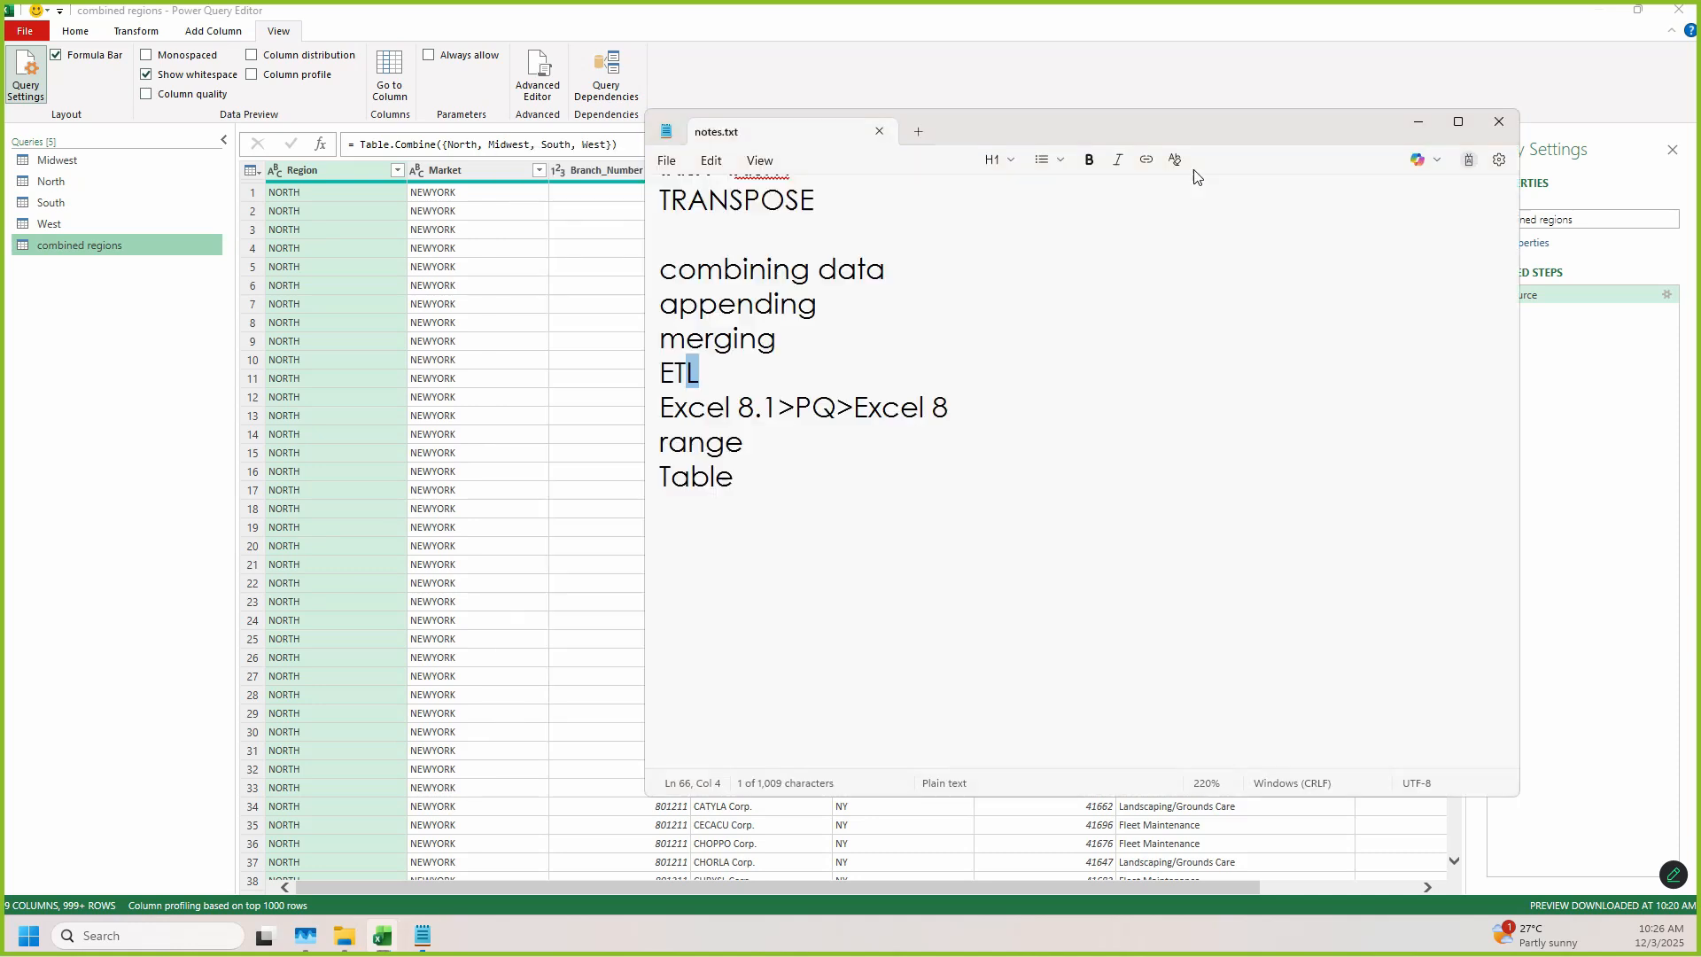
Step: Move the Power Query Editor aside to view the combined regions query against the workbook's sheets, and maximize the editor again
{"action": "left_click", "coordinate": [1051, 93]}
{"action": "left_click_drag", "start_coordinate": [1075, 27], "coordinate": [984, 187]}
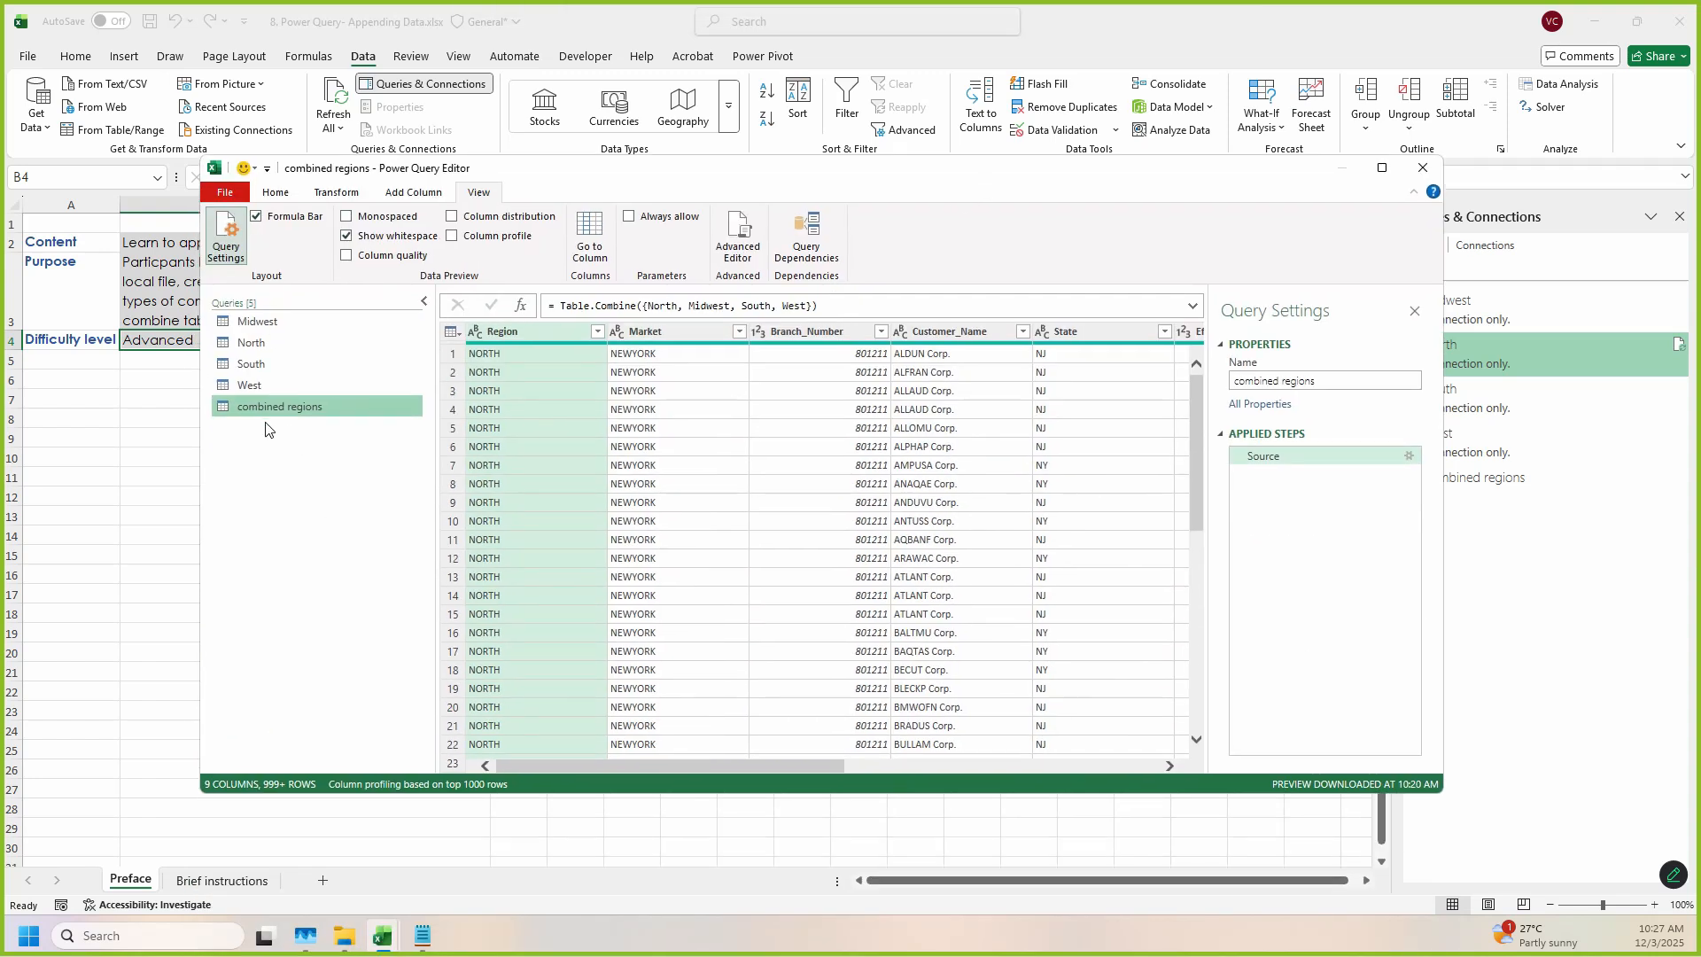
{"action": "left_click_drag", "start_coordinate": [282, 407], "coordinate": [115, 920]}
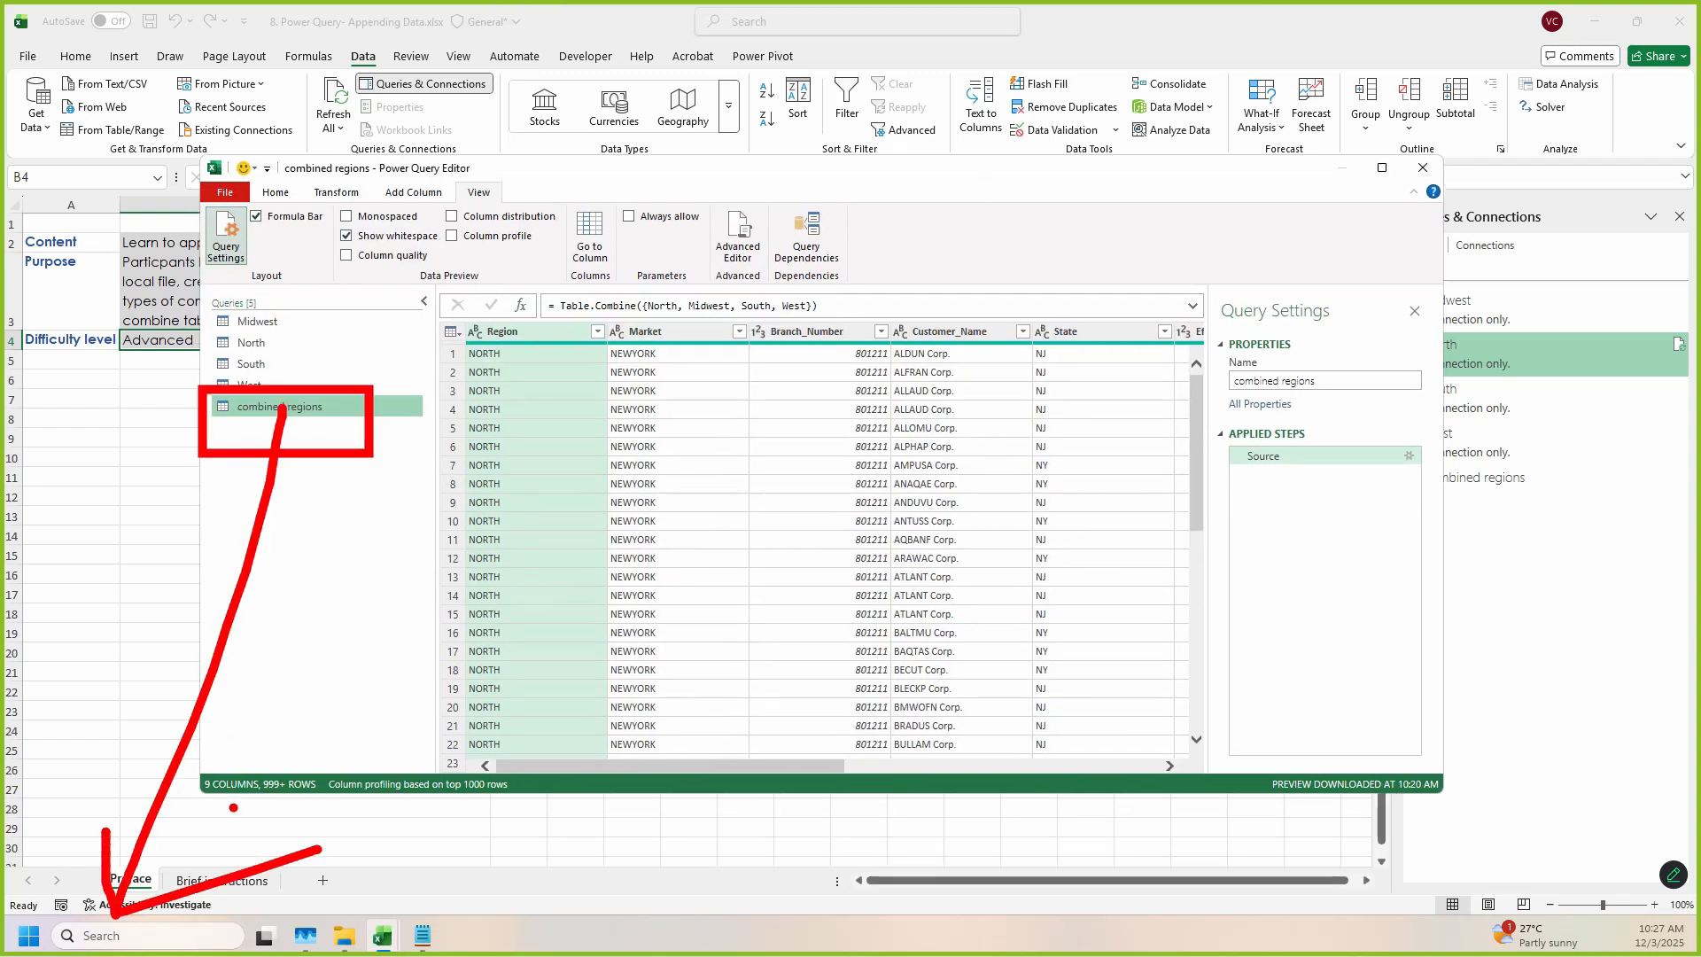
{"action": "key", "text": "Escape"}
{"action": "double_click", "coordinate": [645, 169]}
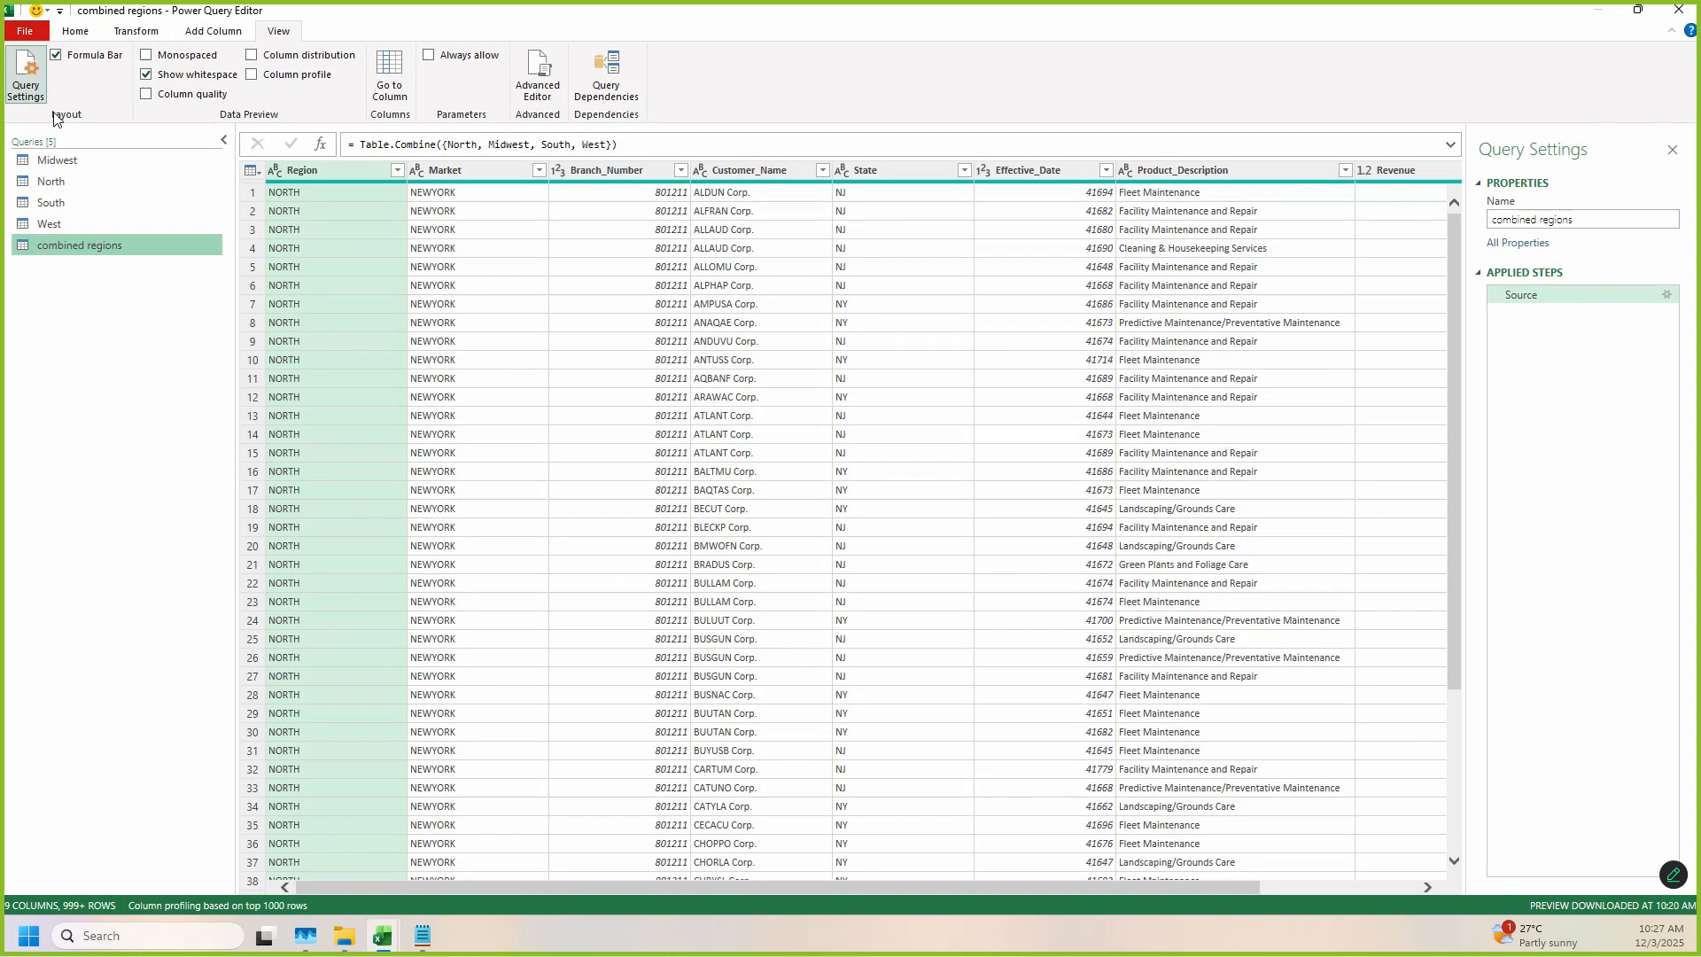
Step: Close the Power Query Editor and load the combined regions query into a new worksheet
{"action": "left_click", "coordinate": [76, 31]}
{"action": "left_click", "coordinate": [38, 97]}
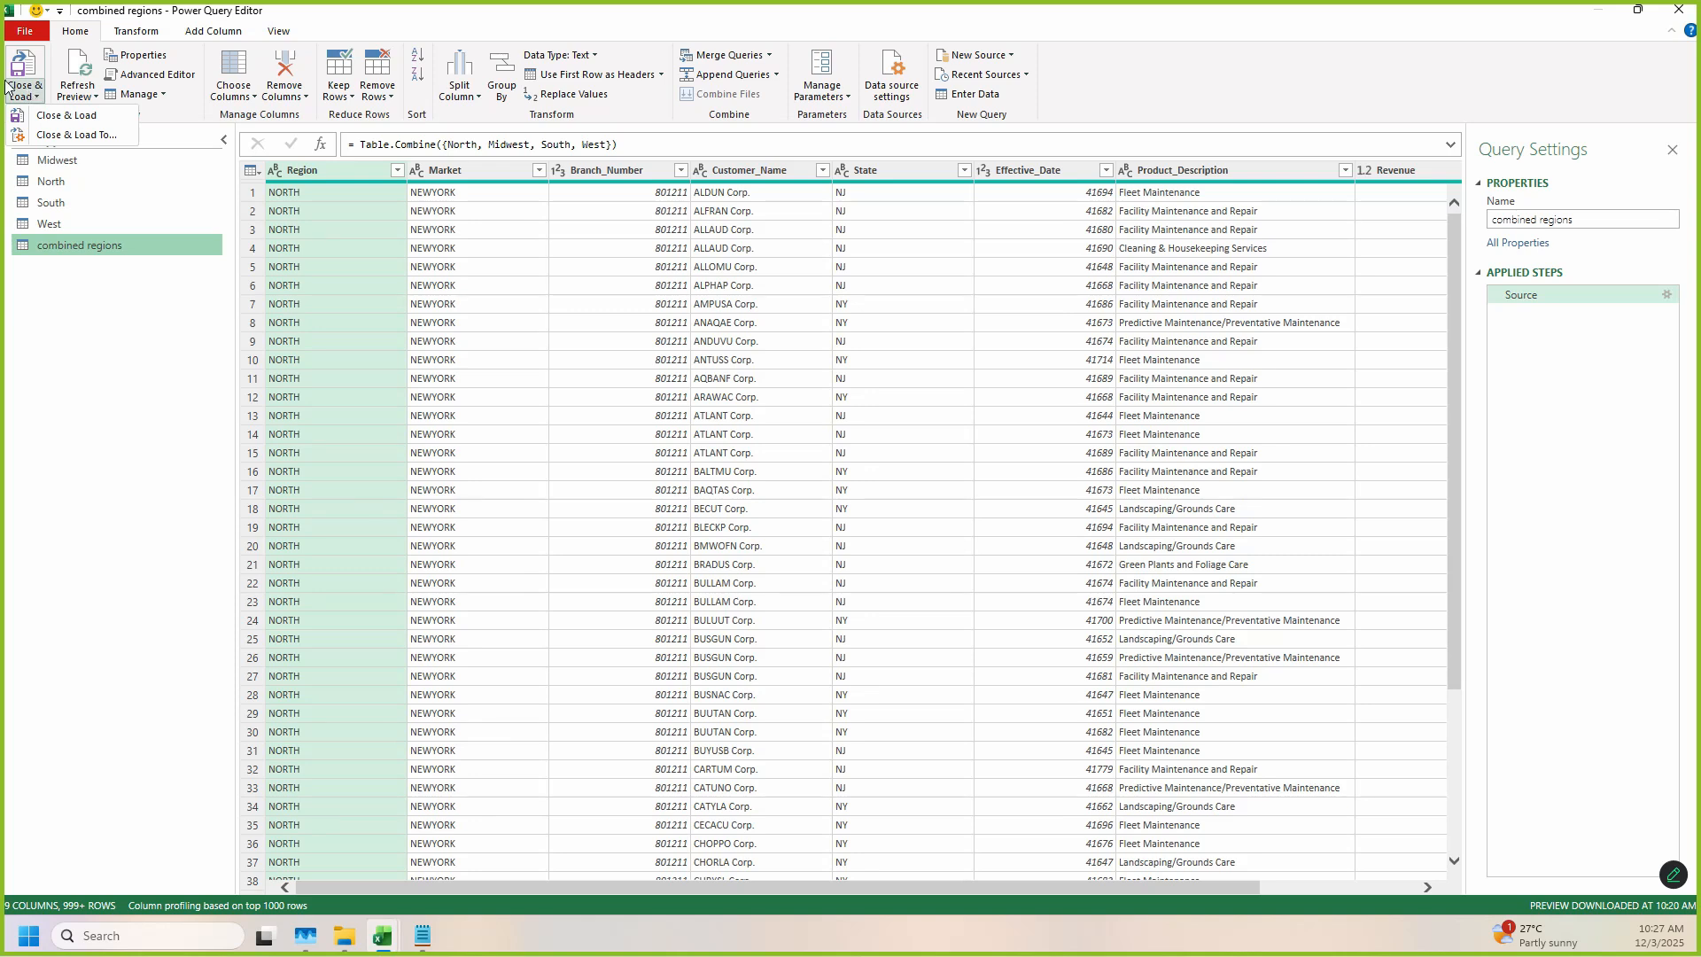
{"action": "left_click", "coordinate": [88, 122]}
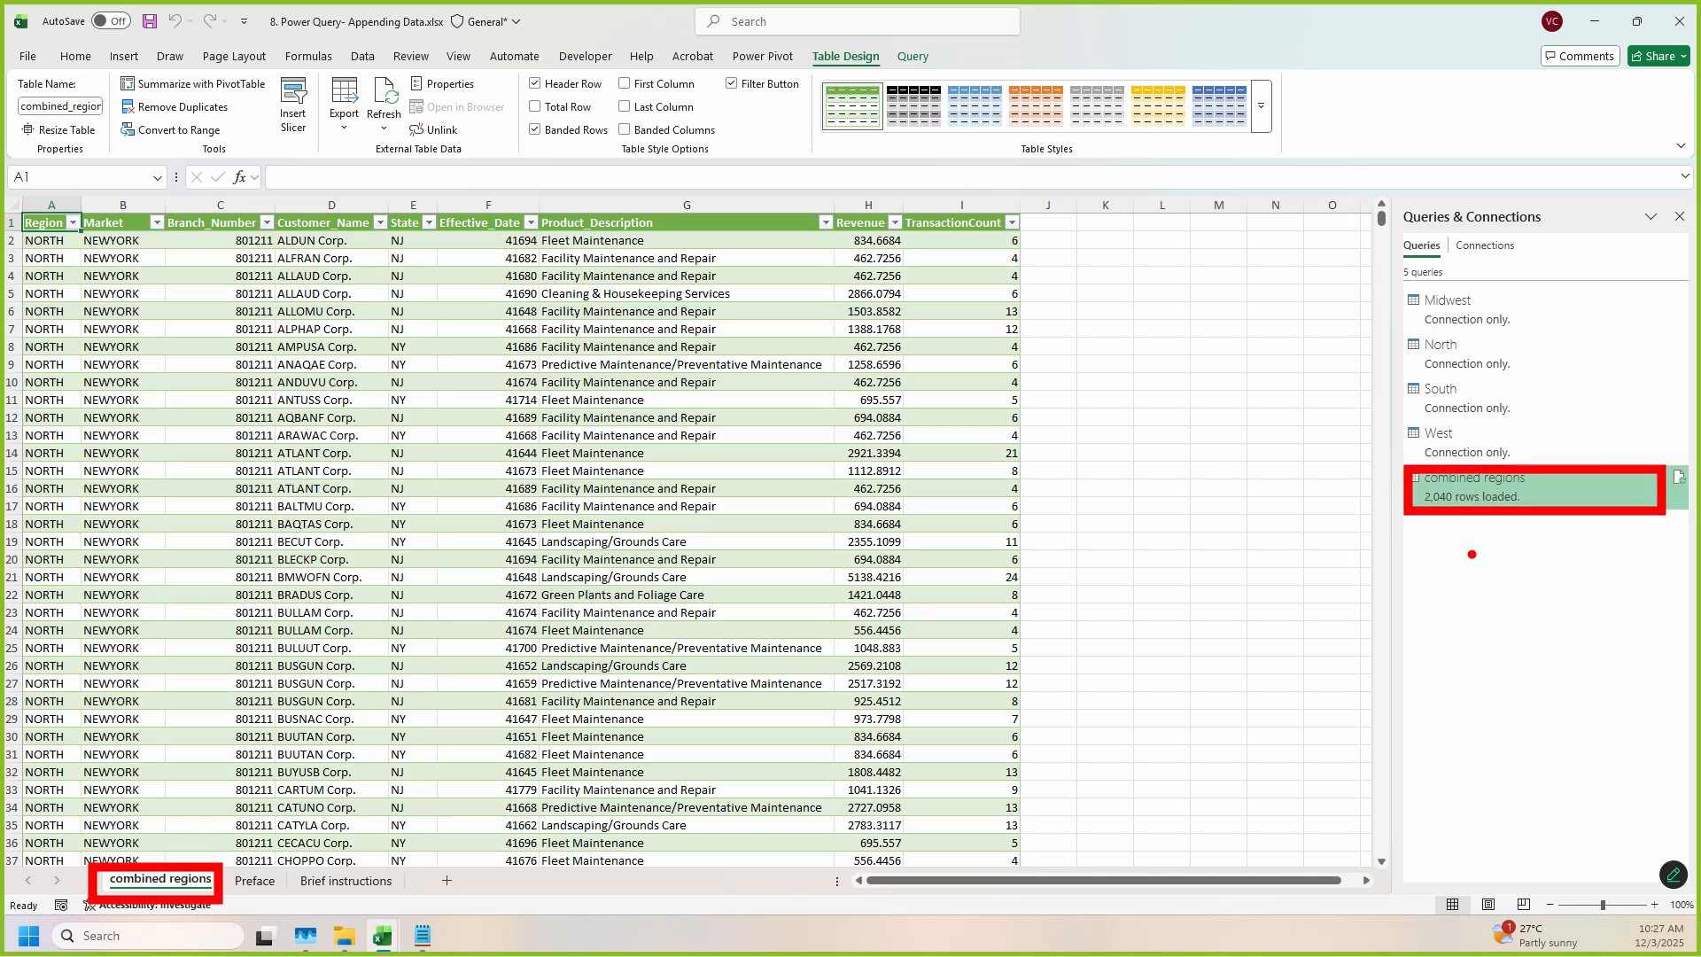
{"action": "mouse_move", "coordinate": [1535, 706]}
{"action": "left_mouse_down"}
{"action": "mouse_move", "coordinate": [1546, 477]}
{"action": "mouse_move", "coordinate": [1619, 574]}
{"action": "left_mouse_up"}
{"action": "mouse_move", "coordinate": [1553, 759]}
{"action": "left_mouse_down"}
{"action": "mouse_move", "coordinate": [1540, 737]}
{"action": "mouse_move", "coordinate": [1576, 776]}
{"action": "mouse_move", "coordinate": [1553, 736]}
{"action": "left_mouse_up"}
{"action": "left_click", "coordinate": [1661, 784]}
{"action": "left_click_drag", "start_coordinate": [1683, 751], "coordinate": [1697, 896]}
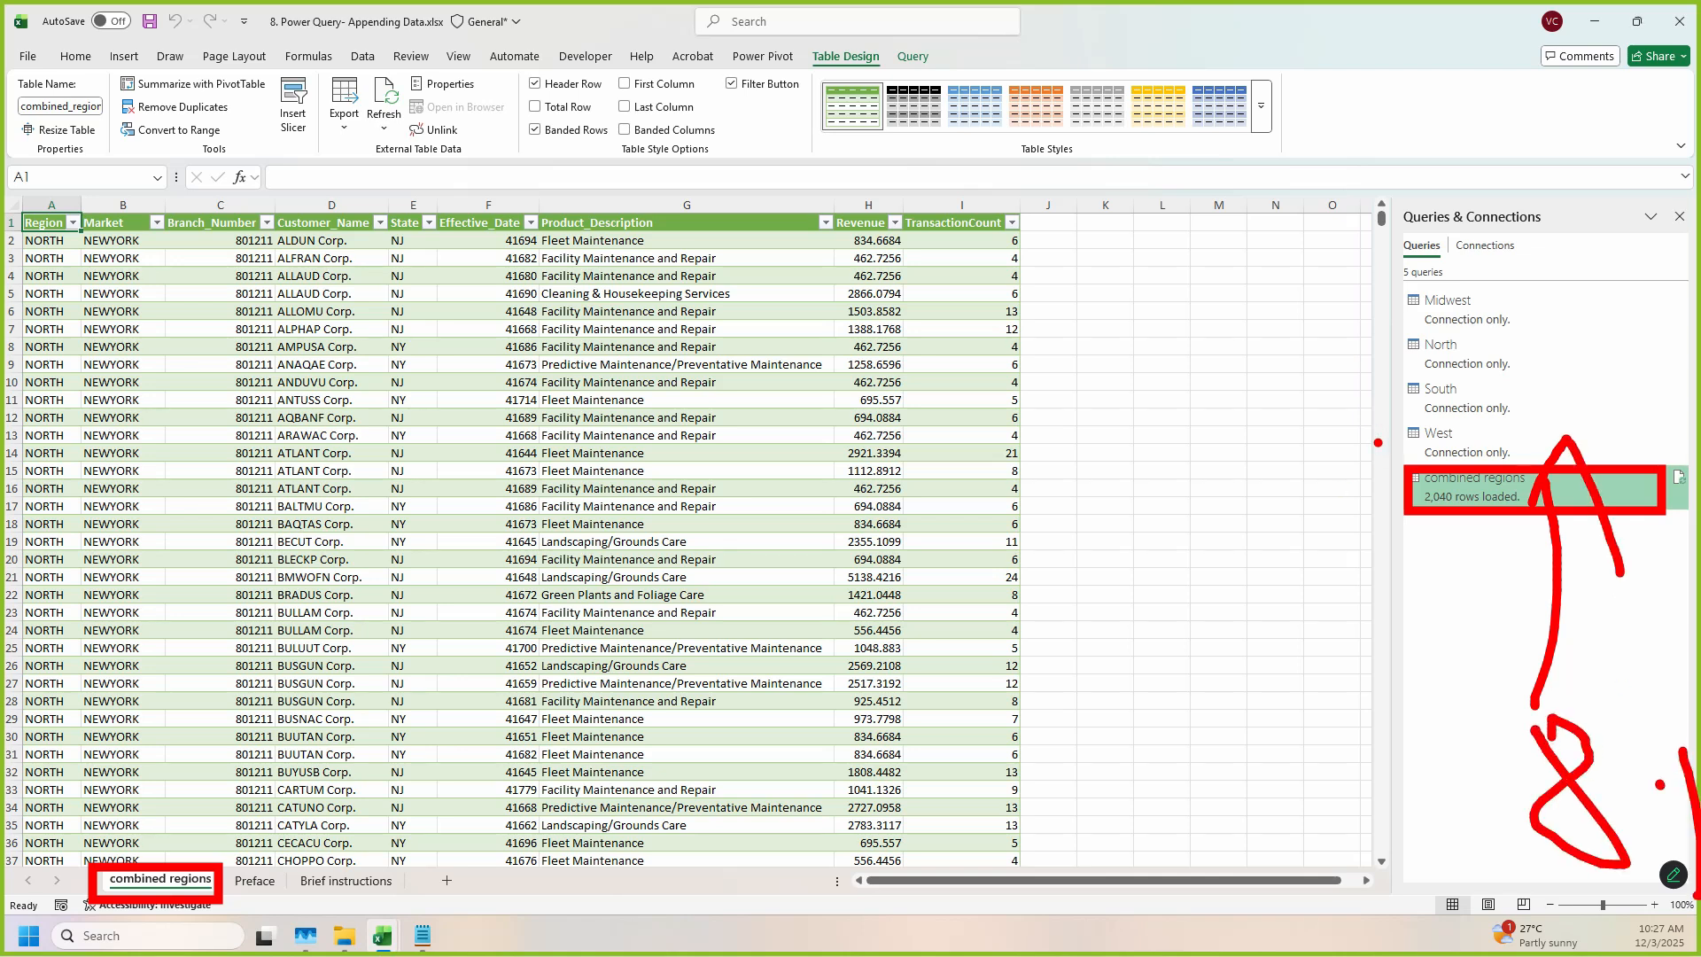
{"action": "left_click_drag", "start_coordinate": [1370, 442], "coordinate": [730, 443]}
{"action": "mouse_move", "coordinate": [785, 407]}
{"action": "left_mouse_down"}
{"action": "mouse_move", "coordinate": [706, 456]}
{"action": "mouse_move", "coordinate": [844, 509]}
{"action": "left_mouse_up"}
{"action": "key", "text": "Escape"}
Step: Clear cells B5:H31 in the combined regions table and refresh the table from its query
{"action": "left_click", "coordinate": [415, 420]}
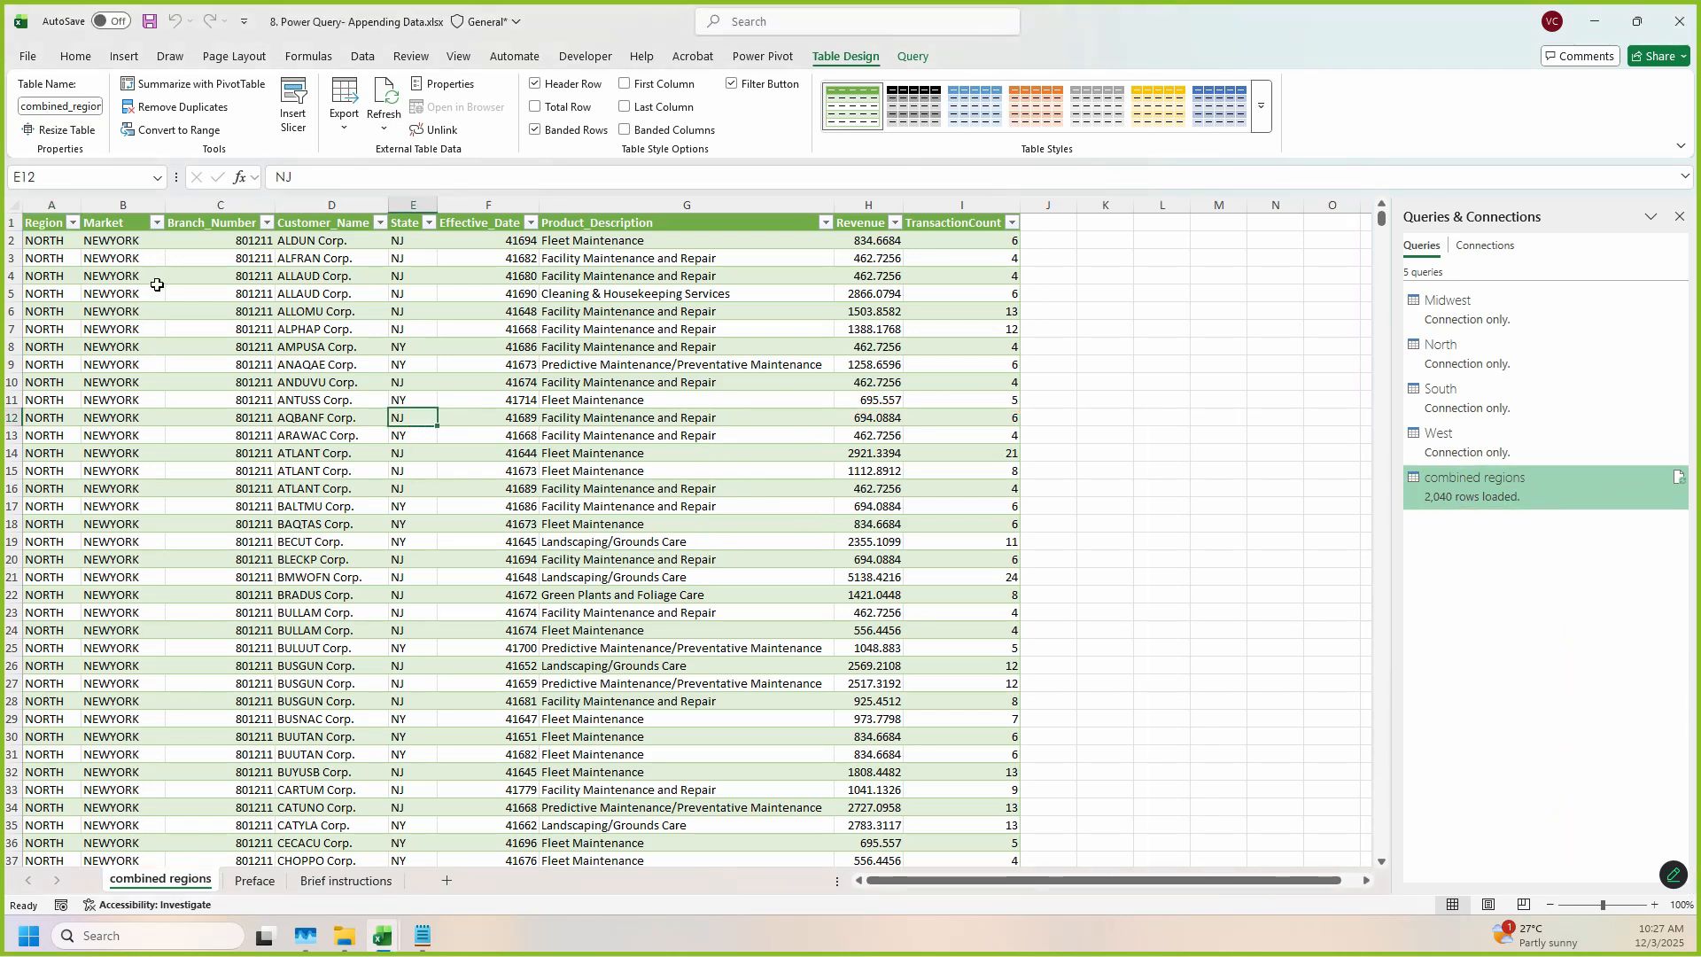
{"action": "left_click_drag", "start_coordinate": [157, 285], "coordinate": [873, 751]}
{"action": "key", "text": "Delete"}
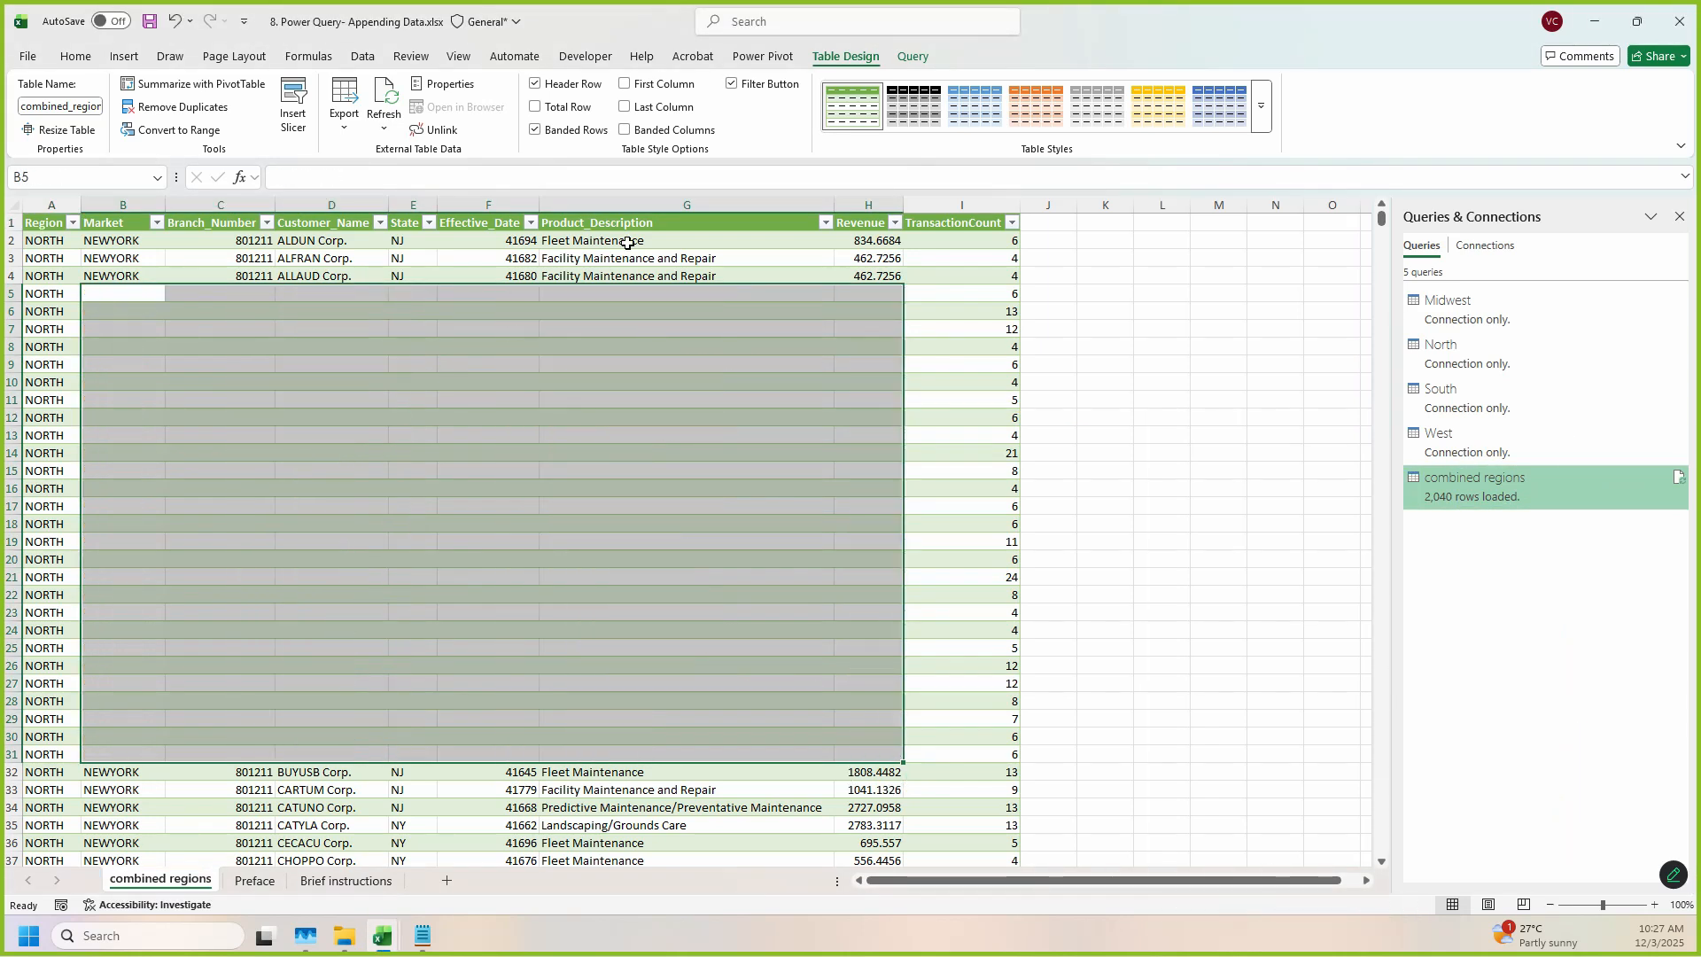
{"action": "left_click_drag", "start_coordinate": [790, 28], "coordinate": [887, 74]}
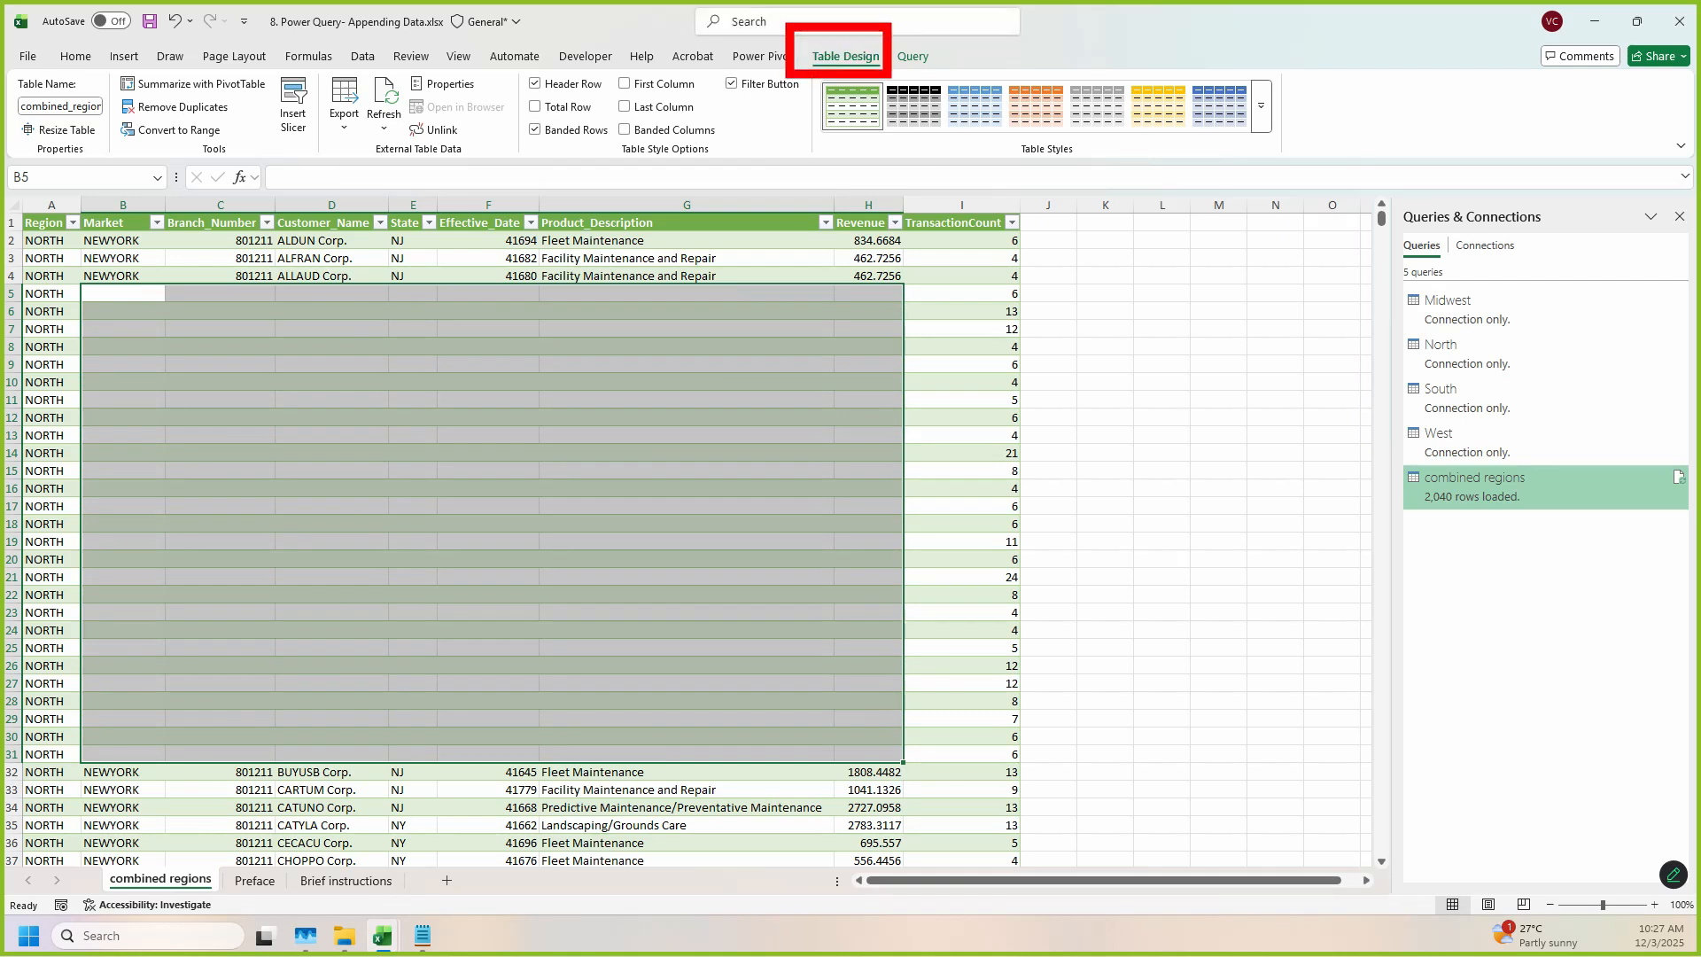
{"action": "left_click_drag", "start_coordinate": [339, 55], "coordinate": [425, 157]}
{"action": "key", "text": "Escape"}
{"action": "left_click", "coordinate": [376, 97]}
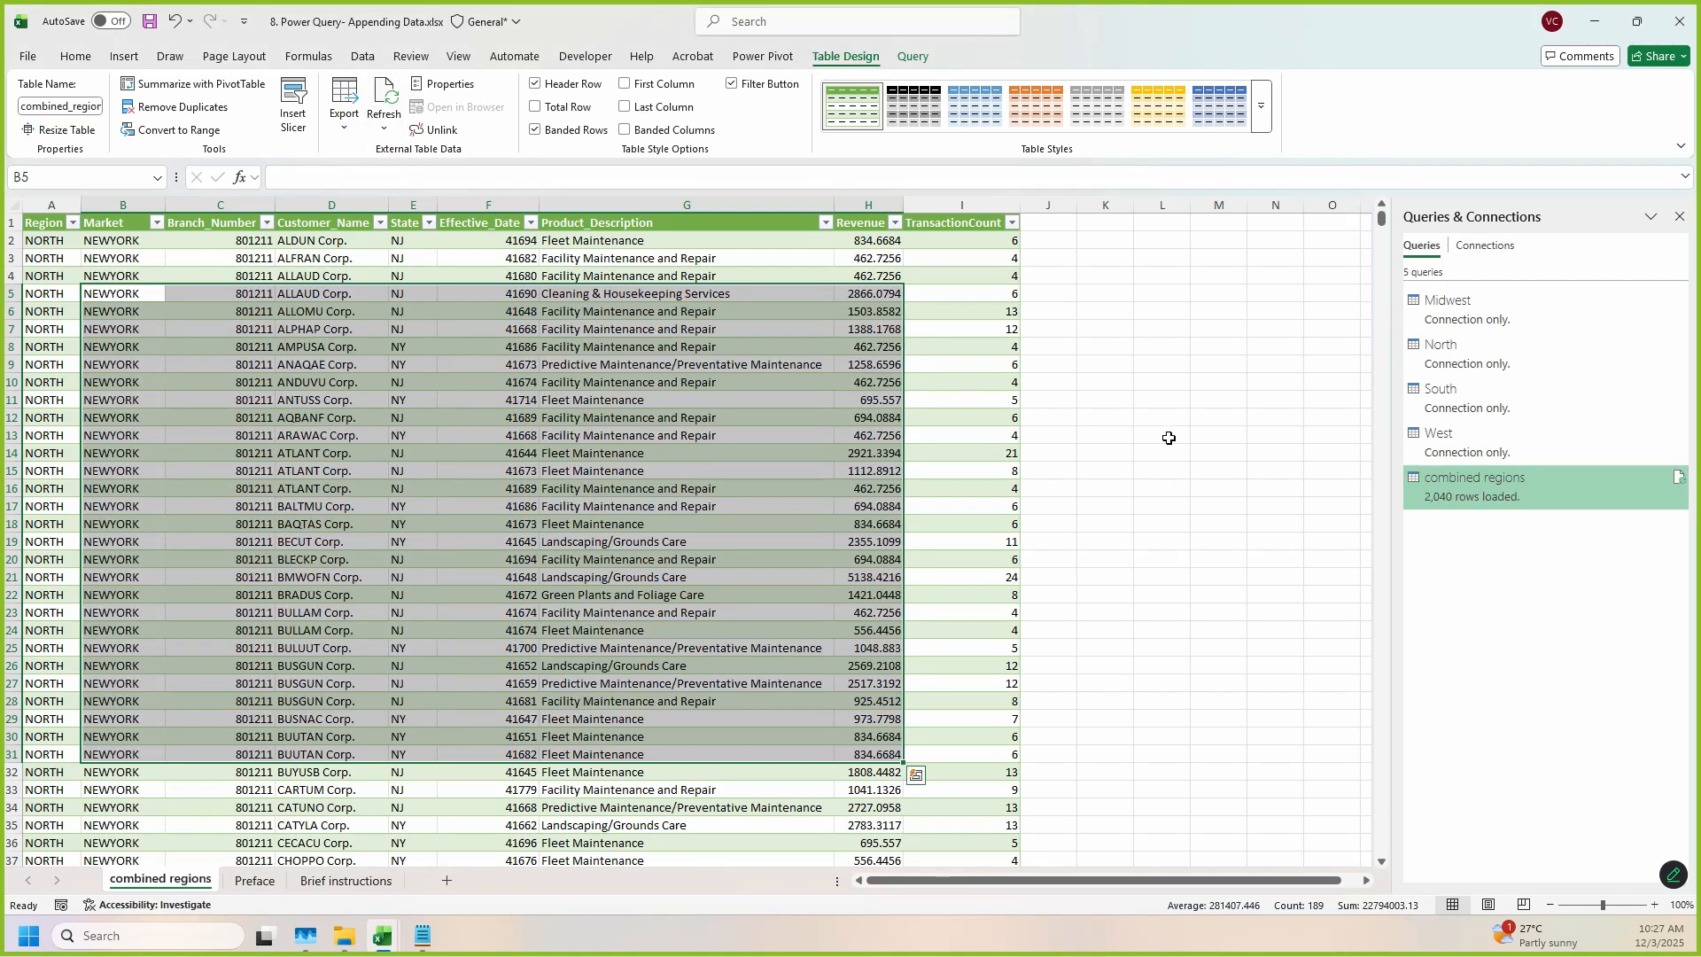
Step: Review the five workbook queries and look through the rows loaded in the combined regions table
{"action": "mouse_move", "coordinate": [1379, 280]}
{"action": "left_mouse_down"}
{"action": "mouse_move", "coordinate": [1550, 548]}
{"action": "mouse_move", "coordinate": [1624, 551]}
{"action": "left_mouse_up"}
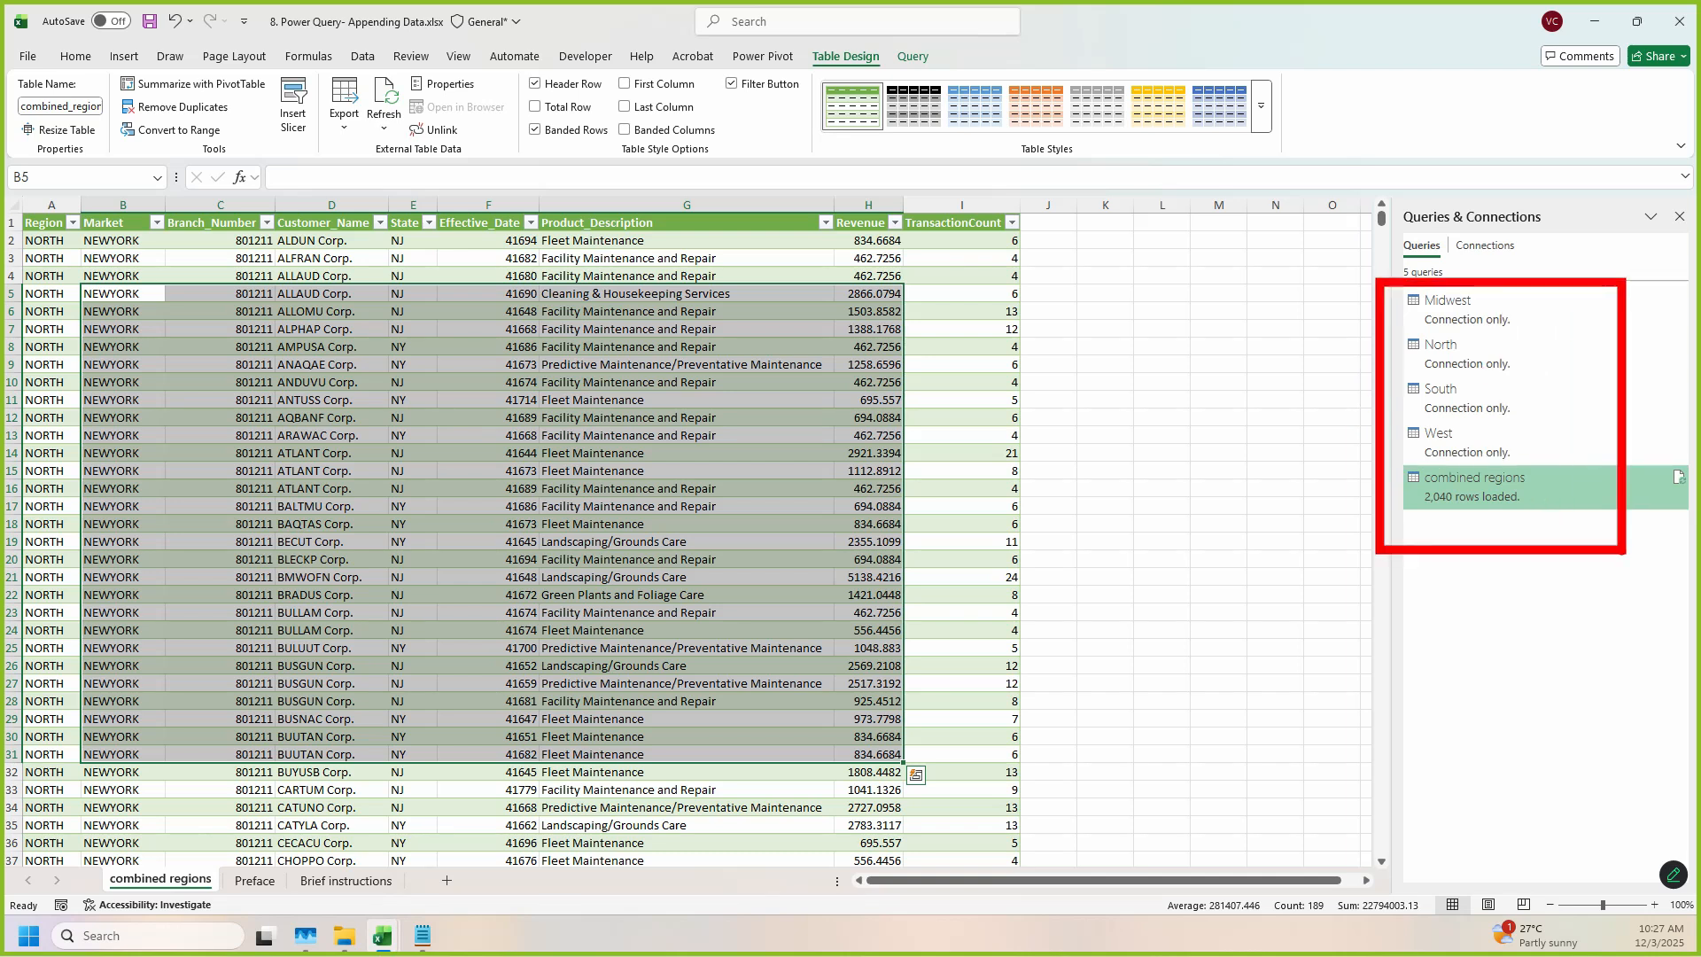
{"action": "key", "text": "Escape"}
{"action": "scroll", "coordinate": [1493, 489], "scroll_direction": "down", "scroll_amount": 12}
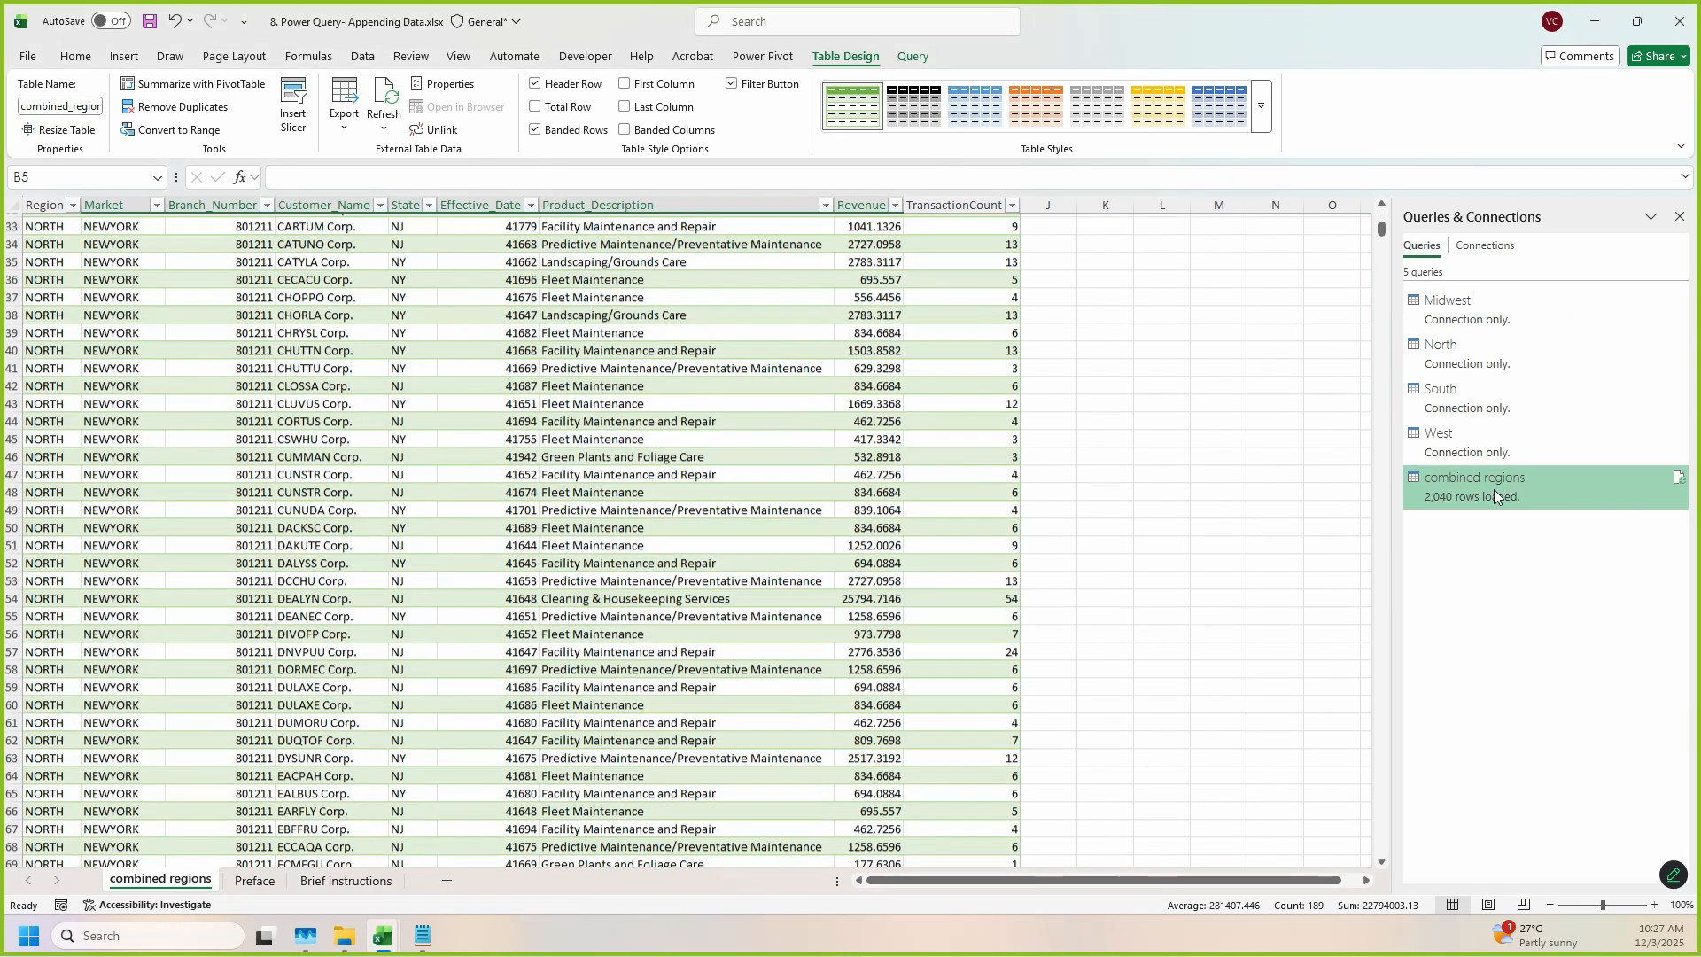
{"action": "key", "text": "ctrl+2"}
{"action": "left_click_drag", "start_coordinate": [1413, 460], "coordinate": [1665, 517]}
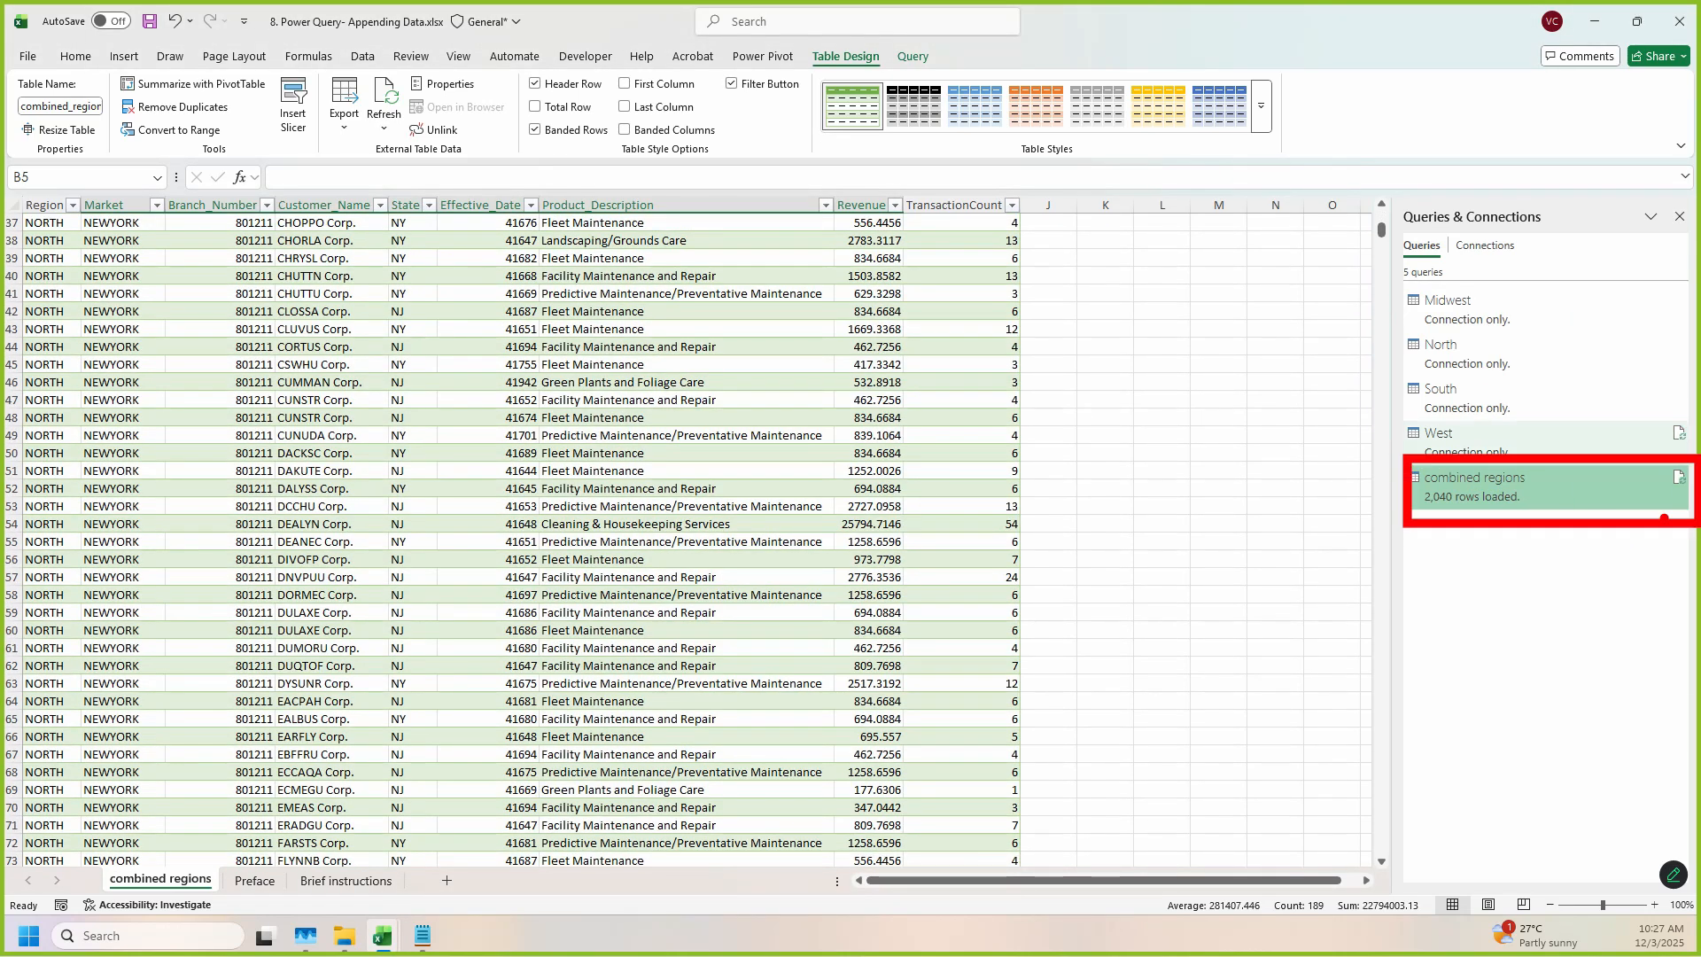
{"action": "mouse_move", "coordinate": [1505, 483]}
{"action": "left_mouse_down"}
{"action": "mouse_move", "coordinate": [866, 436]}
{"action": "mouse_move", "coordinate": [700, 474]}
{"action": "mouse_move", "coordinate": [852, 535]}
{"action": "left_mouse_up"}
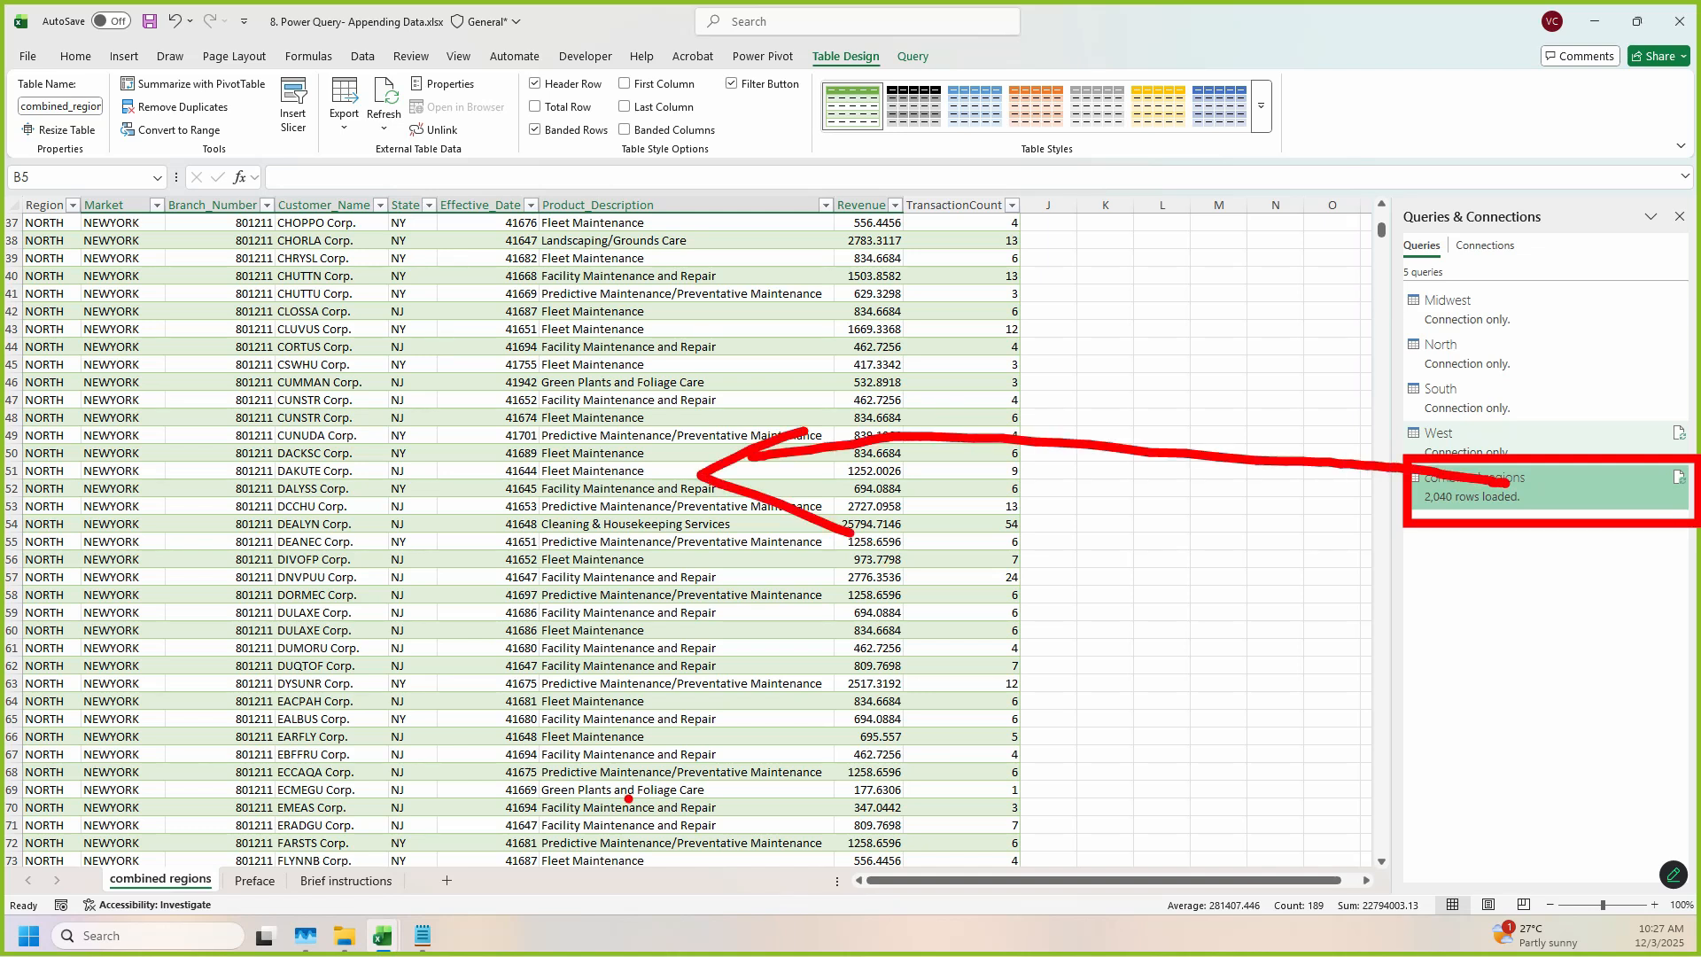
{"action": "key", "text": "Escape"}
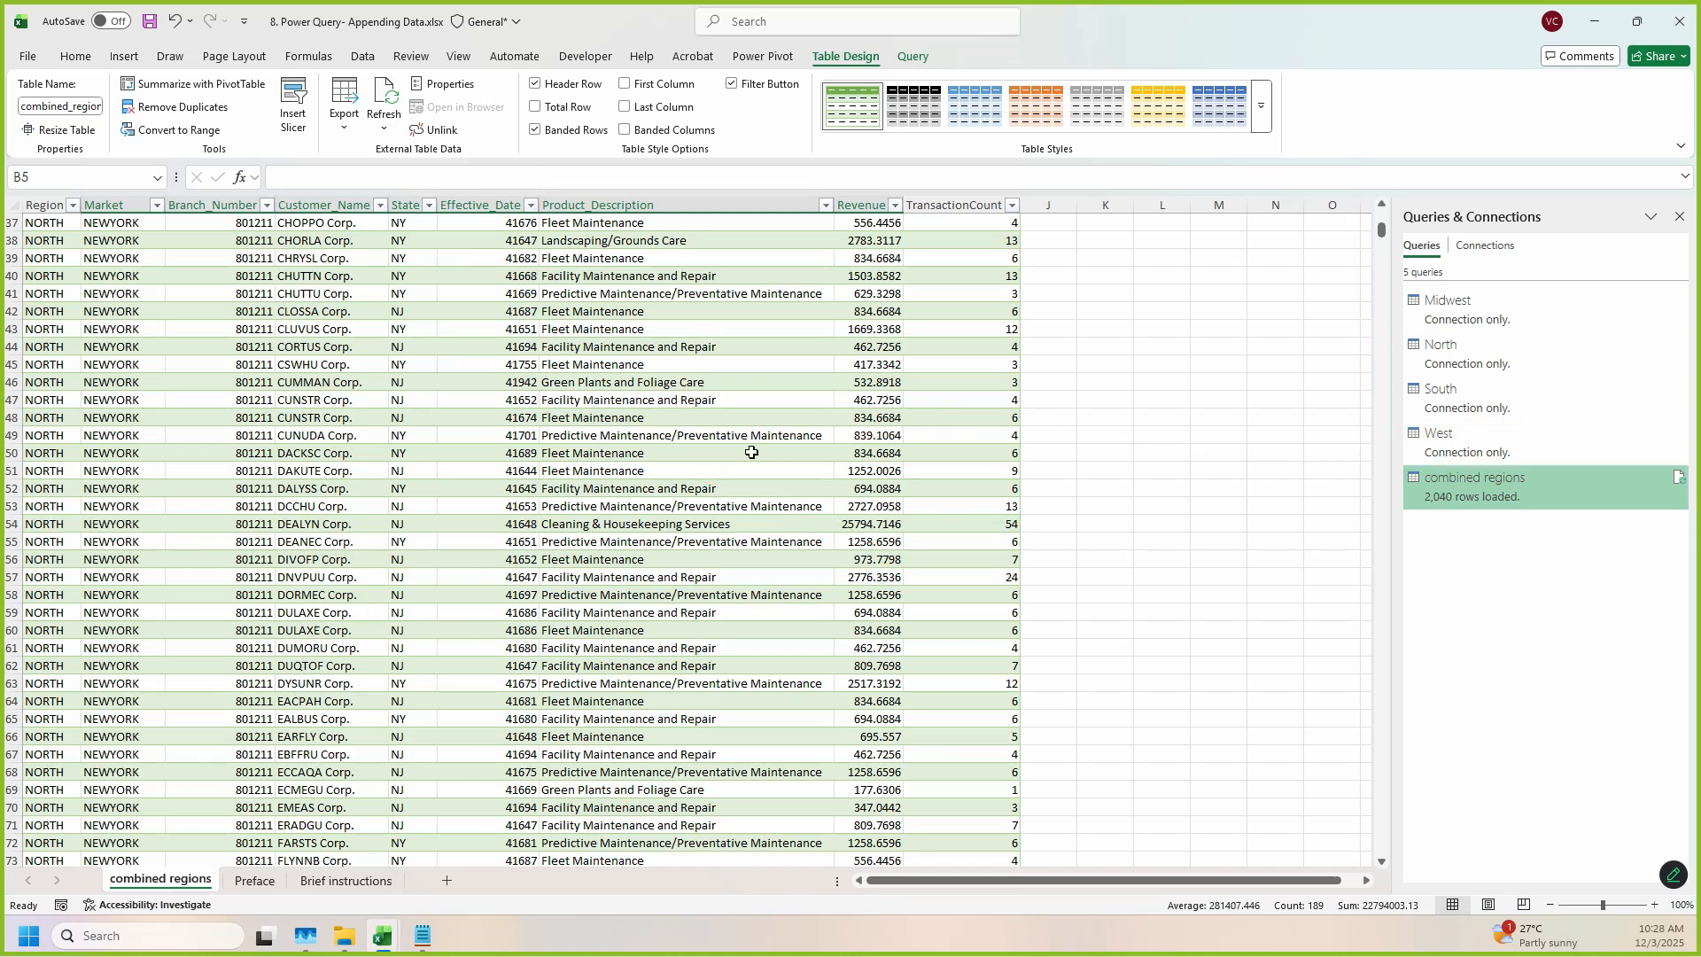
{"action": "left_click", "coordinate": [492, 400]}
{"action": "scroll", "coordinate": [394, 455], "scroll_direction": "up", "scroll_amount": 12}
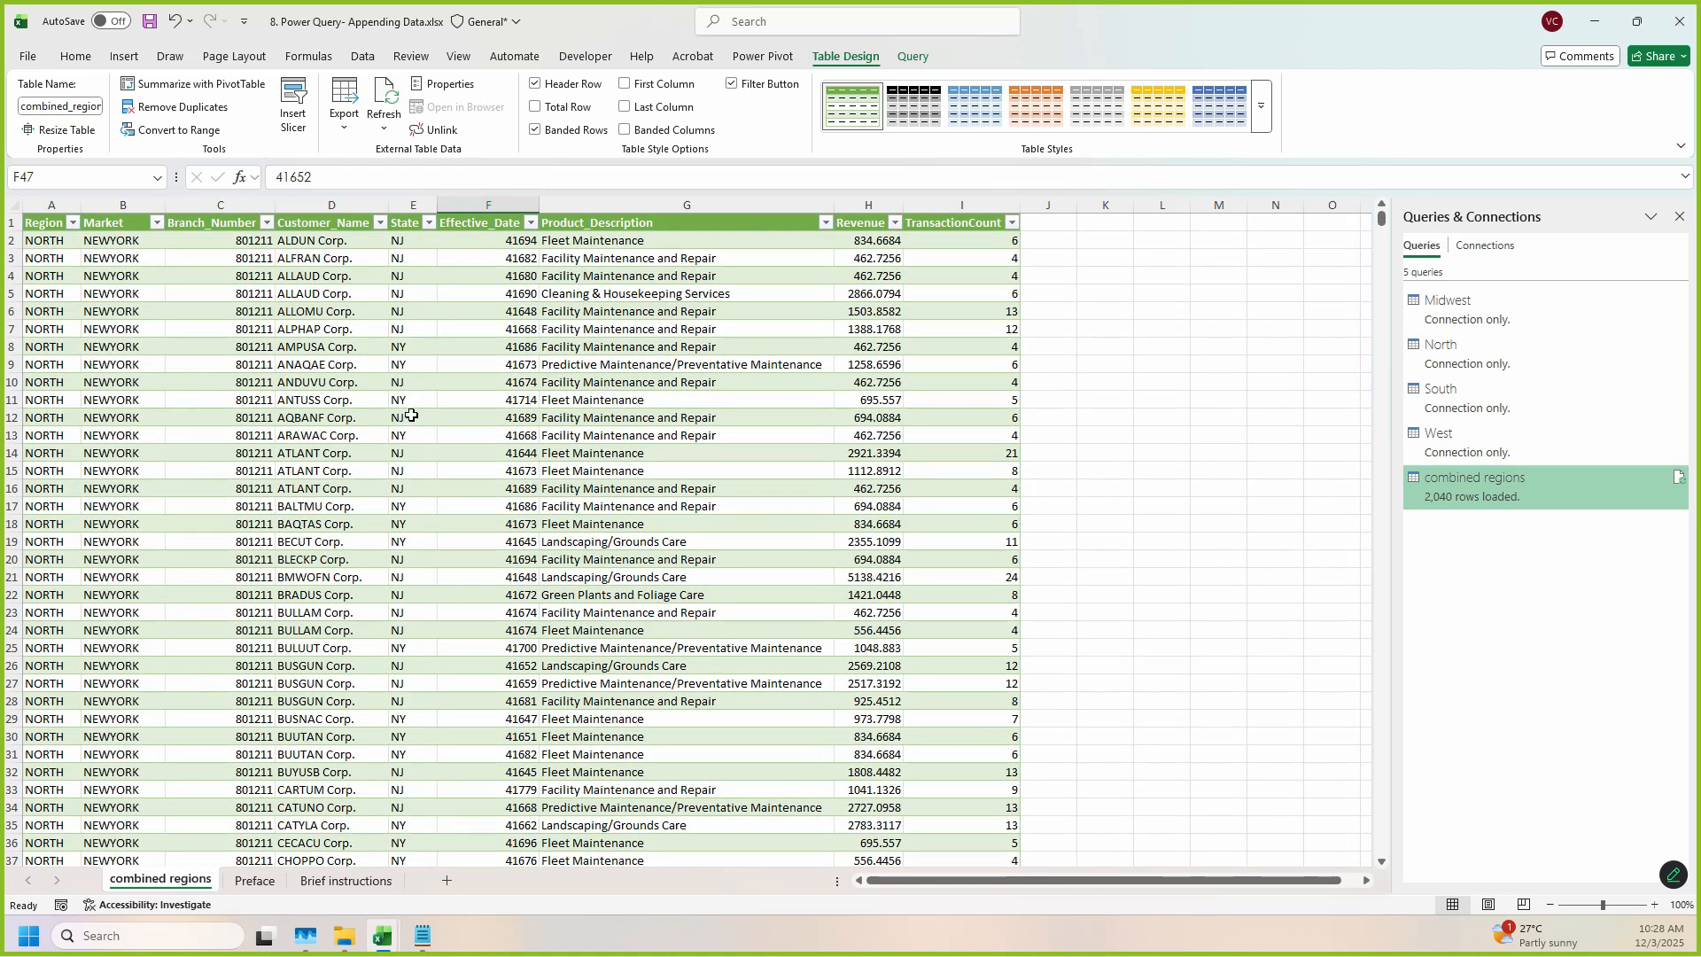
{"action": "key", "text": "ctrl+2"}
{"action": "left_click_drag", "start_coordinate": [395, 113], "coordinate": [493, 167]}
{"action": "mouse_move", "coordinate": [18, 195]}
{"action": "left_mouse_down"}
{"action": "mouse_move", "coordinate": [330, 388]}
{"action": "mouse_move", "coordinate": [1000, 861]}
{"action": "mouse_move", "coordinate": [1037, 855]}
{"action": "left_mouse_up"}
{"action": "key", "text": "Escape"}
Step: Check the Table entry in notes.txt in Notepad against the loaded table, and return to the combined regions sheet in Excel
{"action": "left_click", "coordinate": [415, 940]}
{"action": "left_click", "coordinate": [771, 467]}
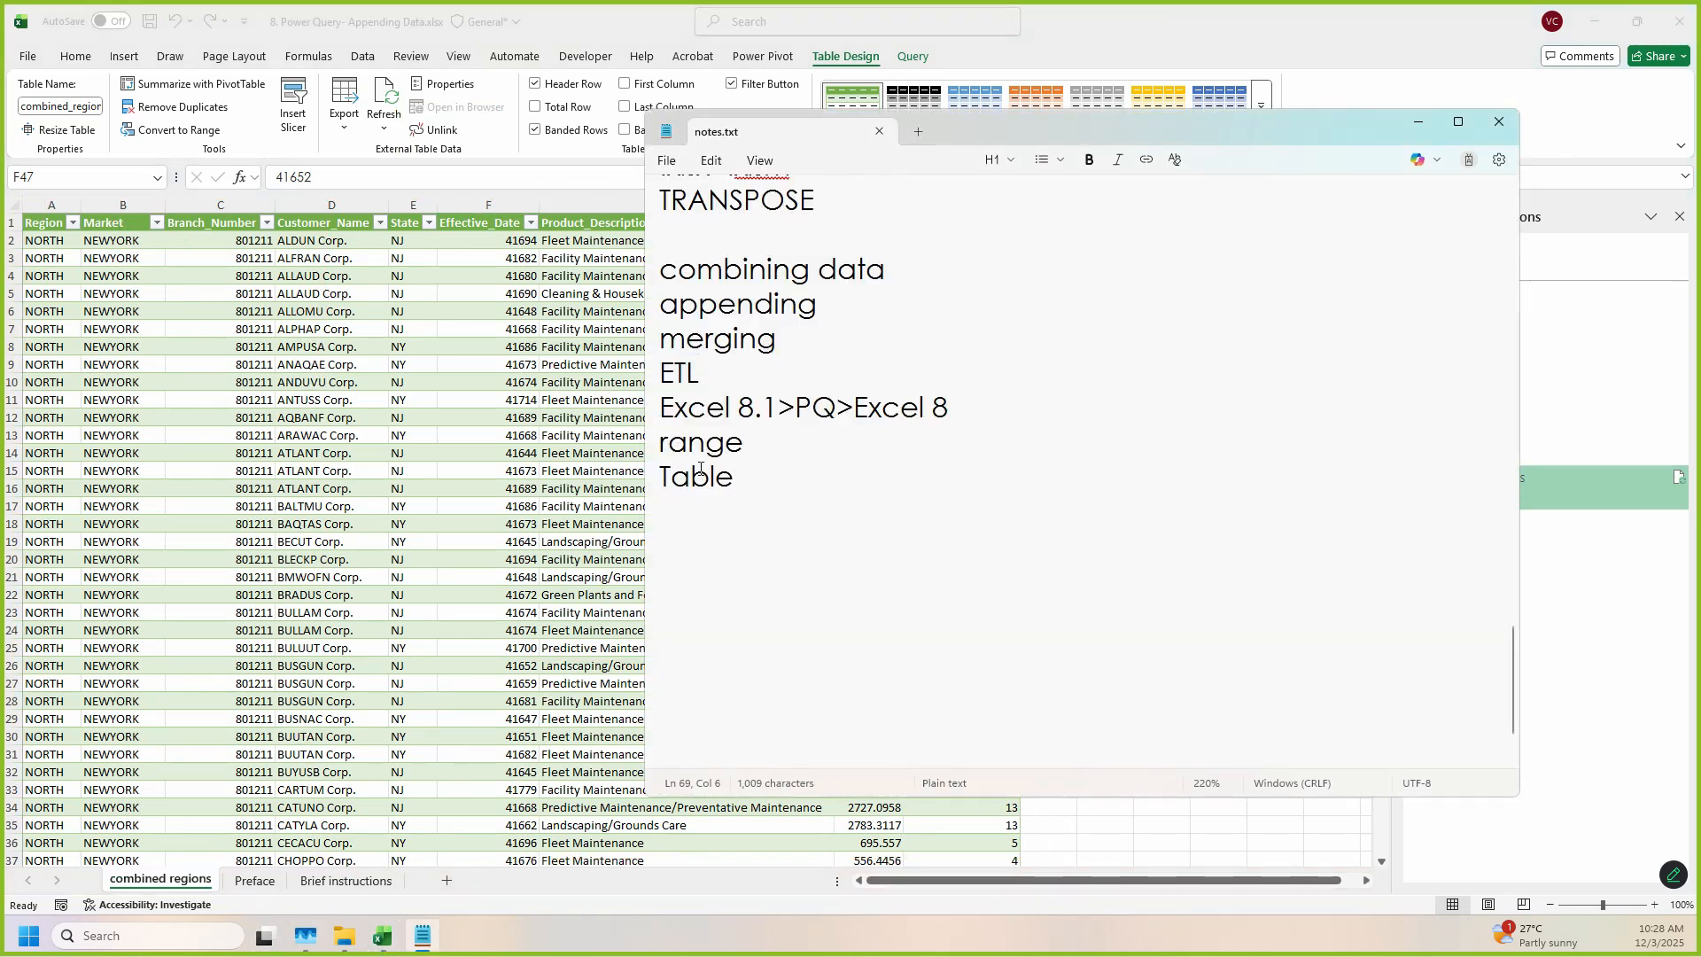
{"action": "key", "text": "ctrl+2"}
{"action": "left_click_drag", "start_coordinate": [634, 455], "coordinate": [818, 538]}
{"action": "mouse_move", "coordinate": [13, 208]}
{"action": "left_mouse_down"}
{"action": "mouse_move", "coordinate": [391, 475]}
{"action": "mouse_move", "coordinate": [596, 827]}
{"action": "mouse_move", "coordinate": [649, 858]}
{"action": "left_mouse_up"}
{"action": "mouse_move", "coordinate": [15, 206]}
{"action": "left_mouse_down"}
{"action": "mouse_move", "coordinate": [93, 239]}
{"action": "mouse_move", "coordinate": [624, 247]}
{"action": "left_mouse_up"}
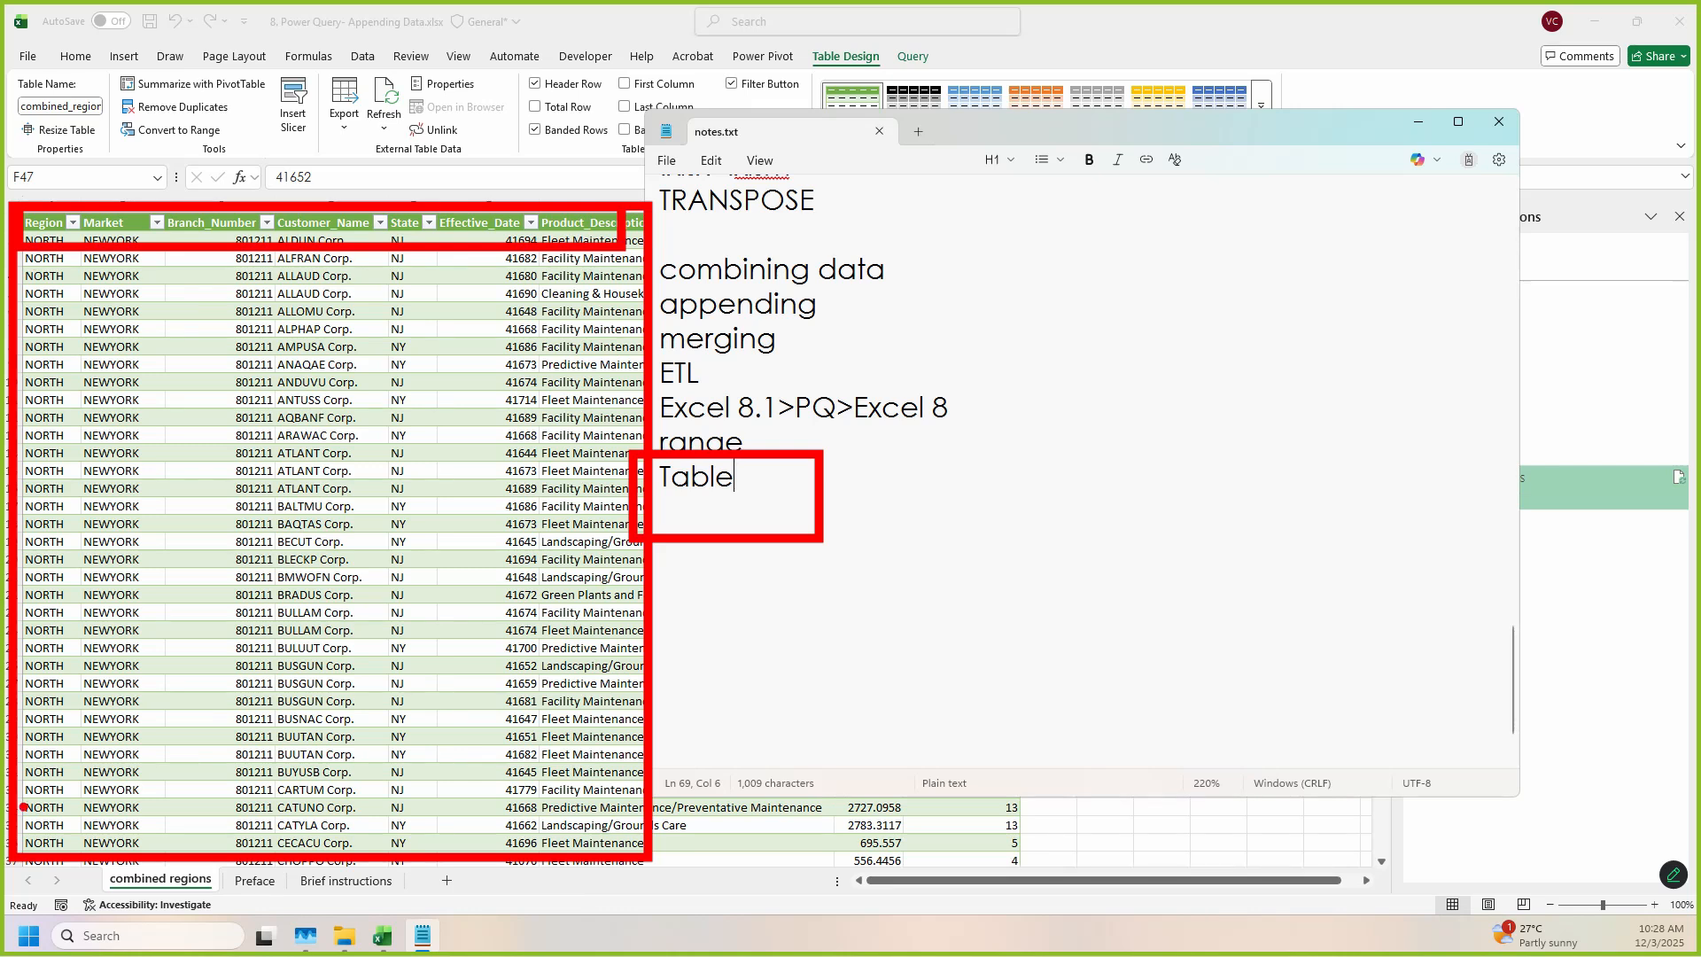
{"action": "key", "text": "Escape"}
{"action": "key", "text": "alt+Tab"}
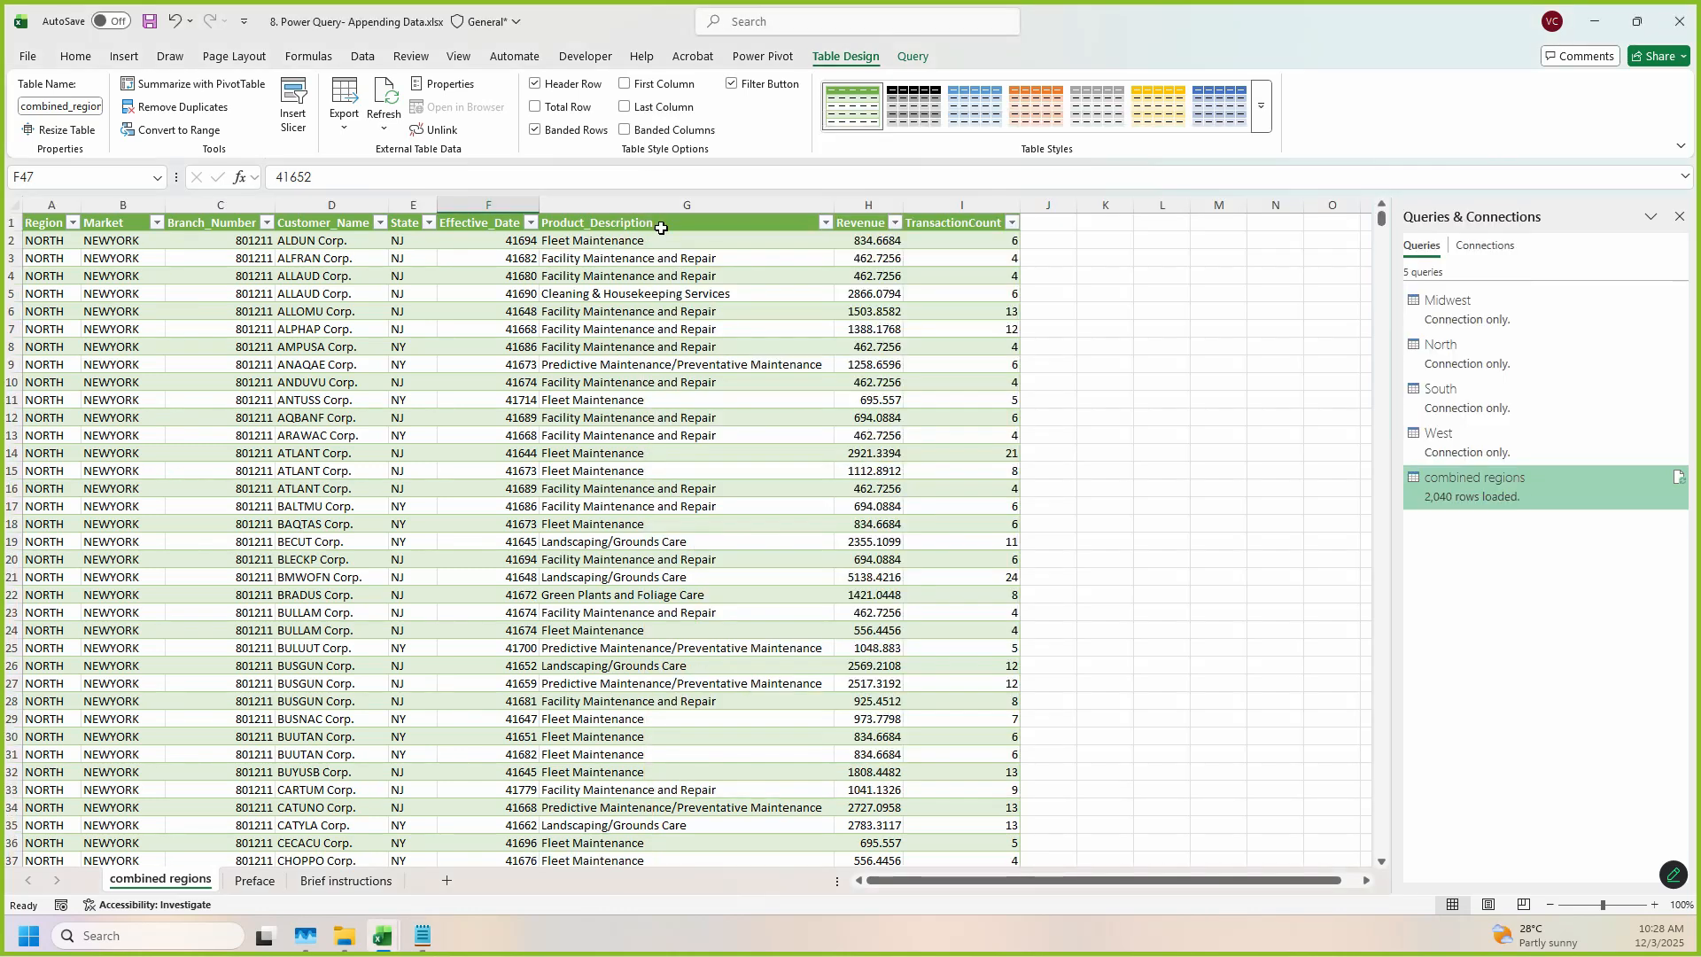
{"action": "left_click", "coordinate": [708, 382]}
{"action": "left_click", "coordinate": [242, 428]}
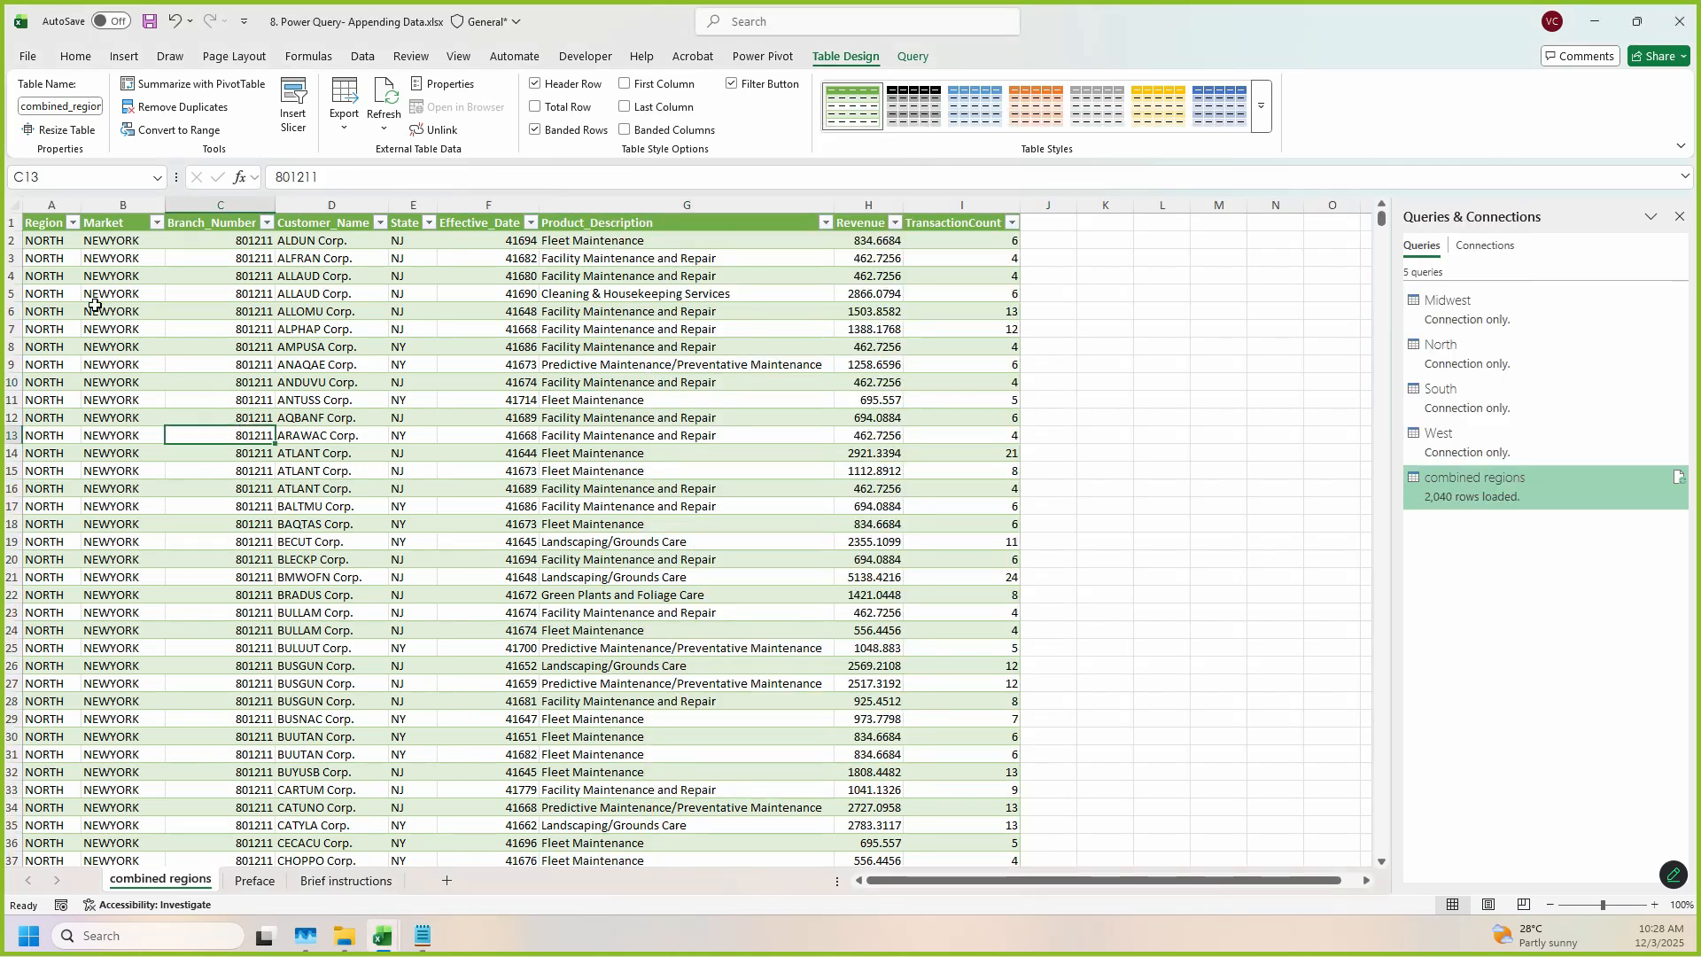
Step: Examine the combined regions table, its table name, and the Unlink and Convert to Range options available for it
{"action": "left_click_drag", "start_coordinate": [16, 210], "coordinate": [908, 884]}
{"action": "mouse_move", "coordinate": [19, 77]}
{"action": "left_mouse_down"}
{"action": "mouse_move", "coordinate": [138, 145]}
{"action": "mouse_move", "coordinate": [121, 126]}
{"action": "left_mouse_up"}
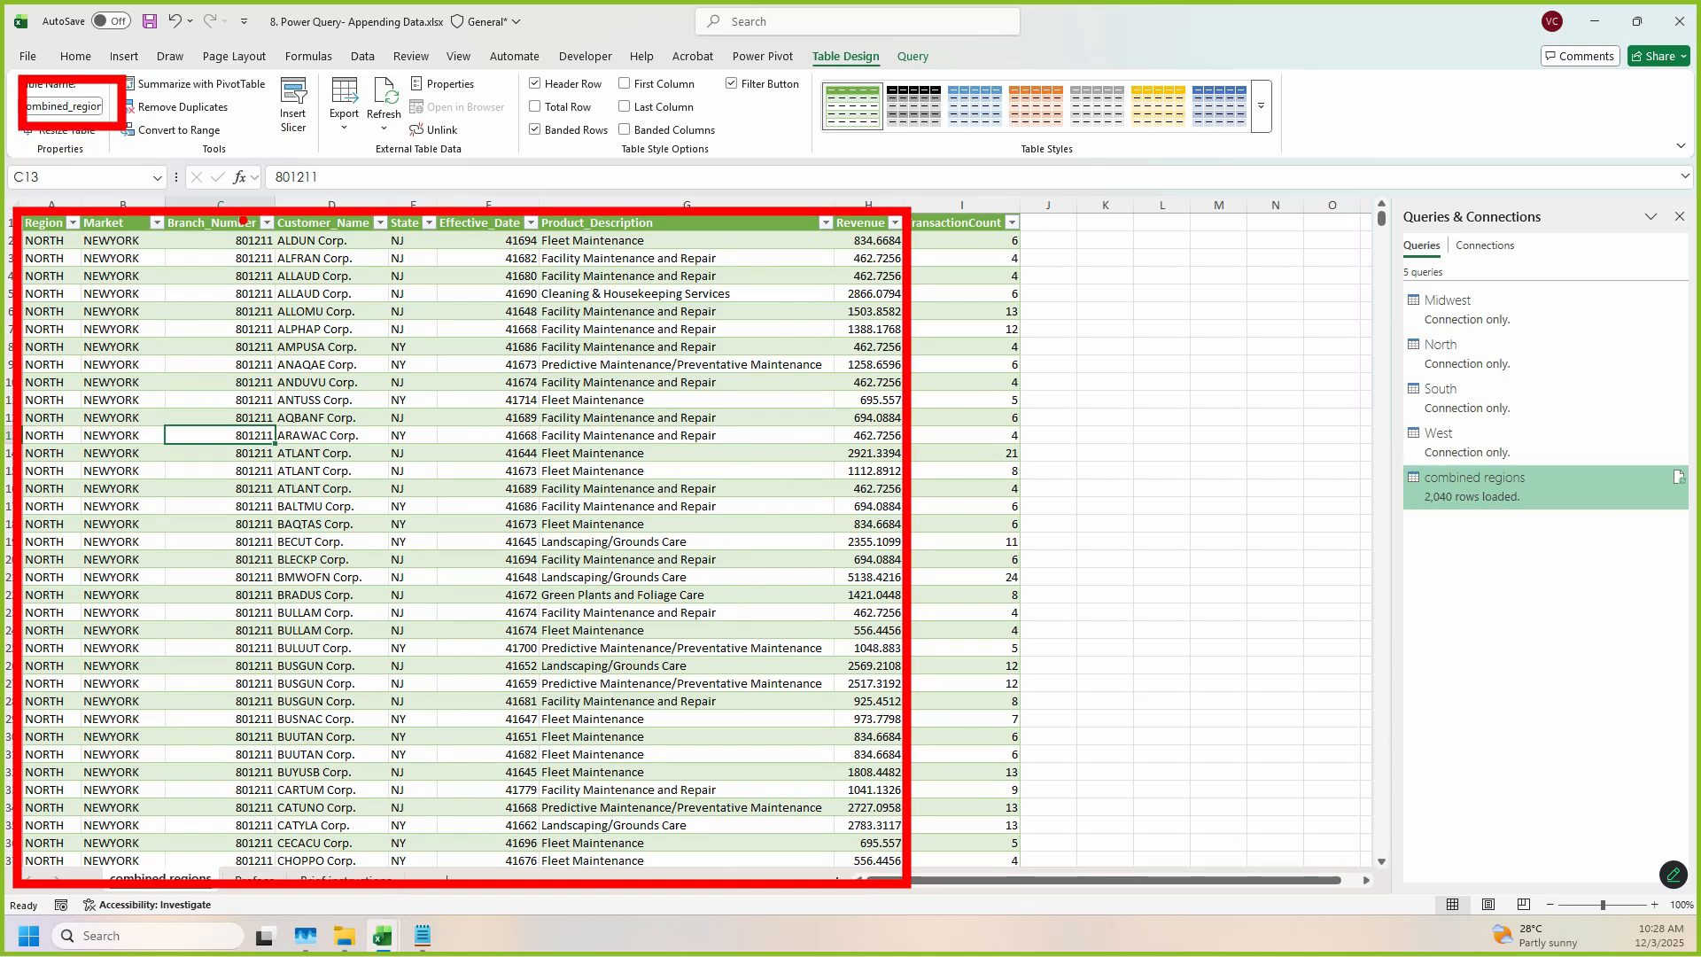
{"action": "left_click_drag", "start_coordinate": [637, 307], "coordinate": [281, 556]}
{"action": "left_click_drag", "start_coordinate": [274, 434], "coordinate": [570, 591]}
{"action": "key", "text": "Escape"}
{"action": "left_click", "coordinate": [357, 474]}
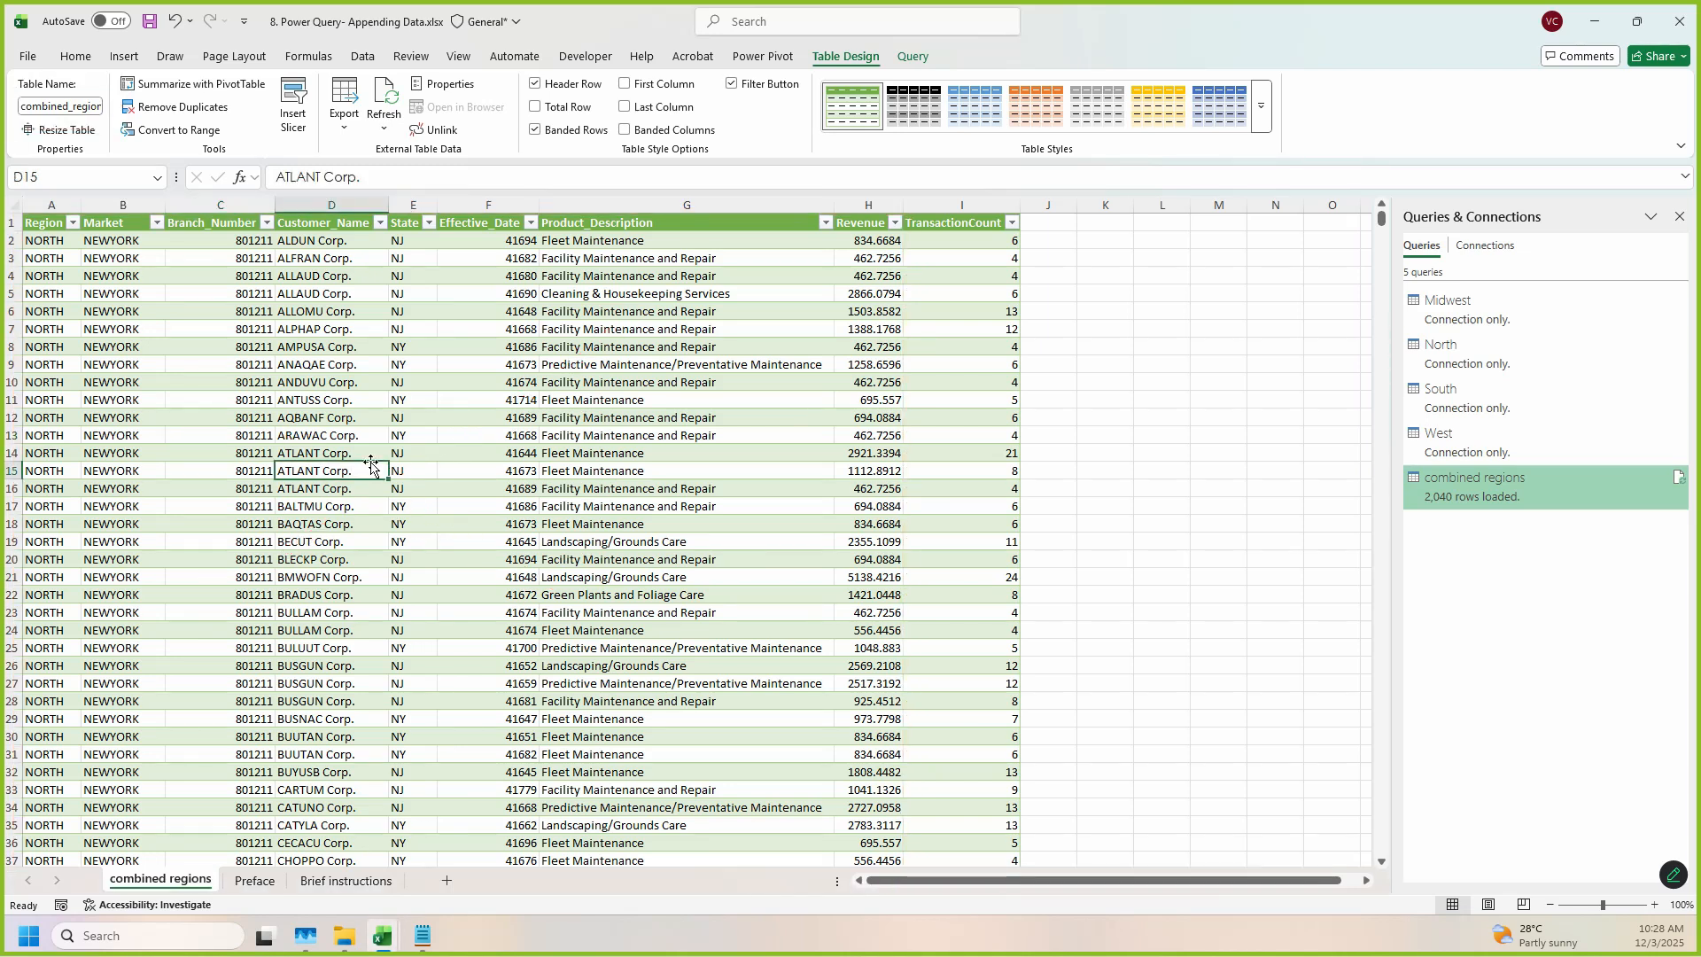
{"action": "mouse_move", "coordinate": [391, 115]}
{"action": "left_mouse_down"}
{"action": "mouse_move", "coordinate": [510, 178]}
{"action": "mouse_move", "coordinate": [507, 151]}
{"action": "left_mouse_up"}
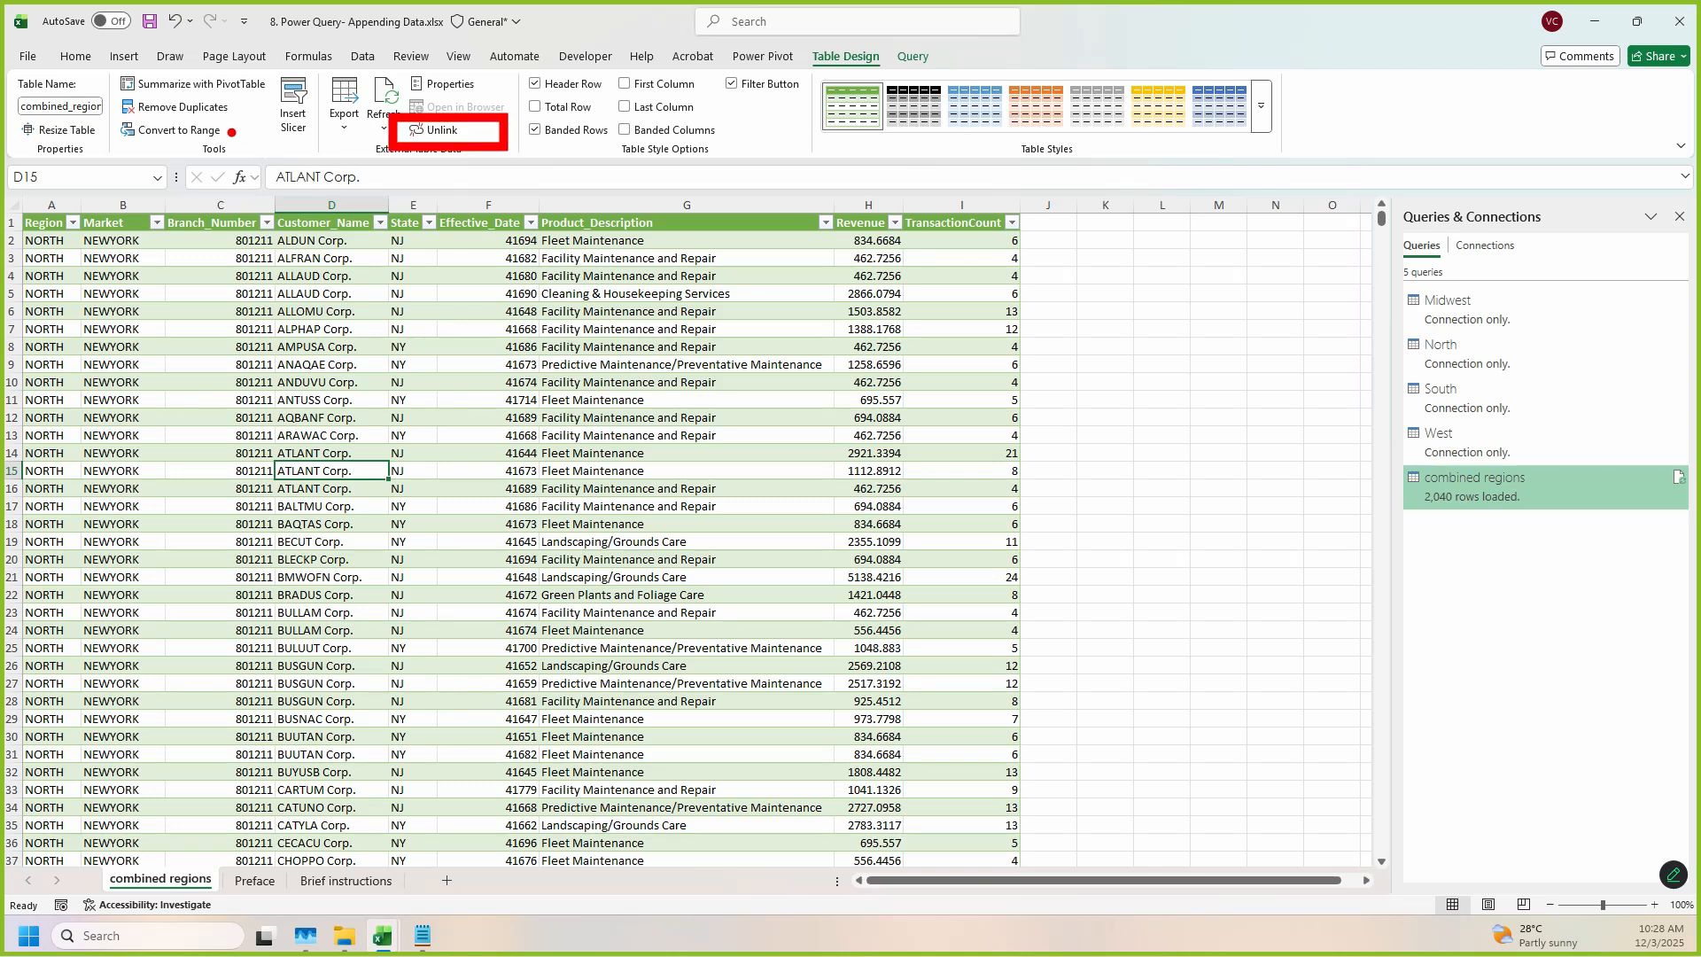
{"action": "left_click_drag", "start_coordinate": [117, 118], "coordinate": [232, 167]}
{"action": "mouse_move", "coordinate": [4, 209]}
{"action": "left_mouse_down"}
{"action": "mouse_move", "coordinate": [918, 710]}
{"action": "mouse_move", "coordinate": [1025, 871]}
{"action": "left_mouse_up"}
{"action": "key", "text": "Escape"}
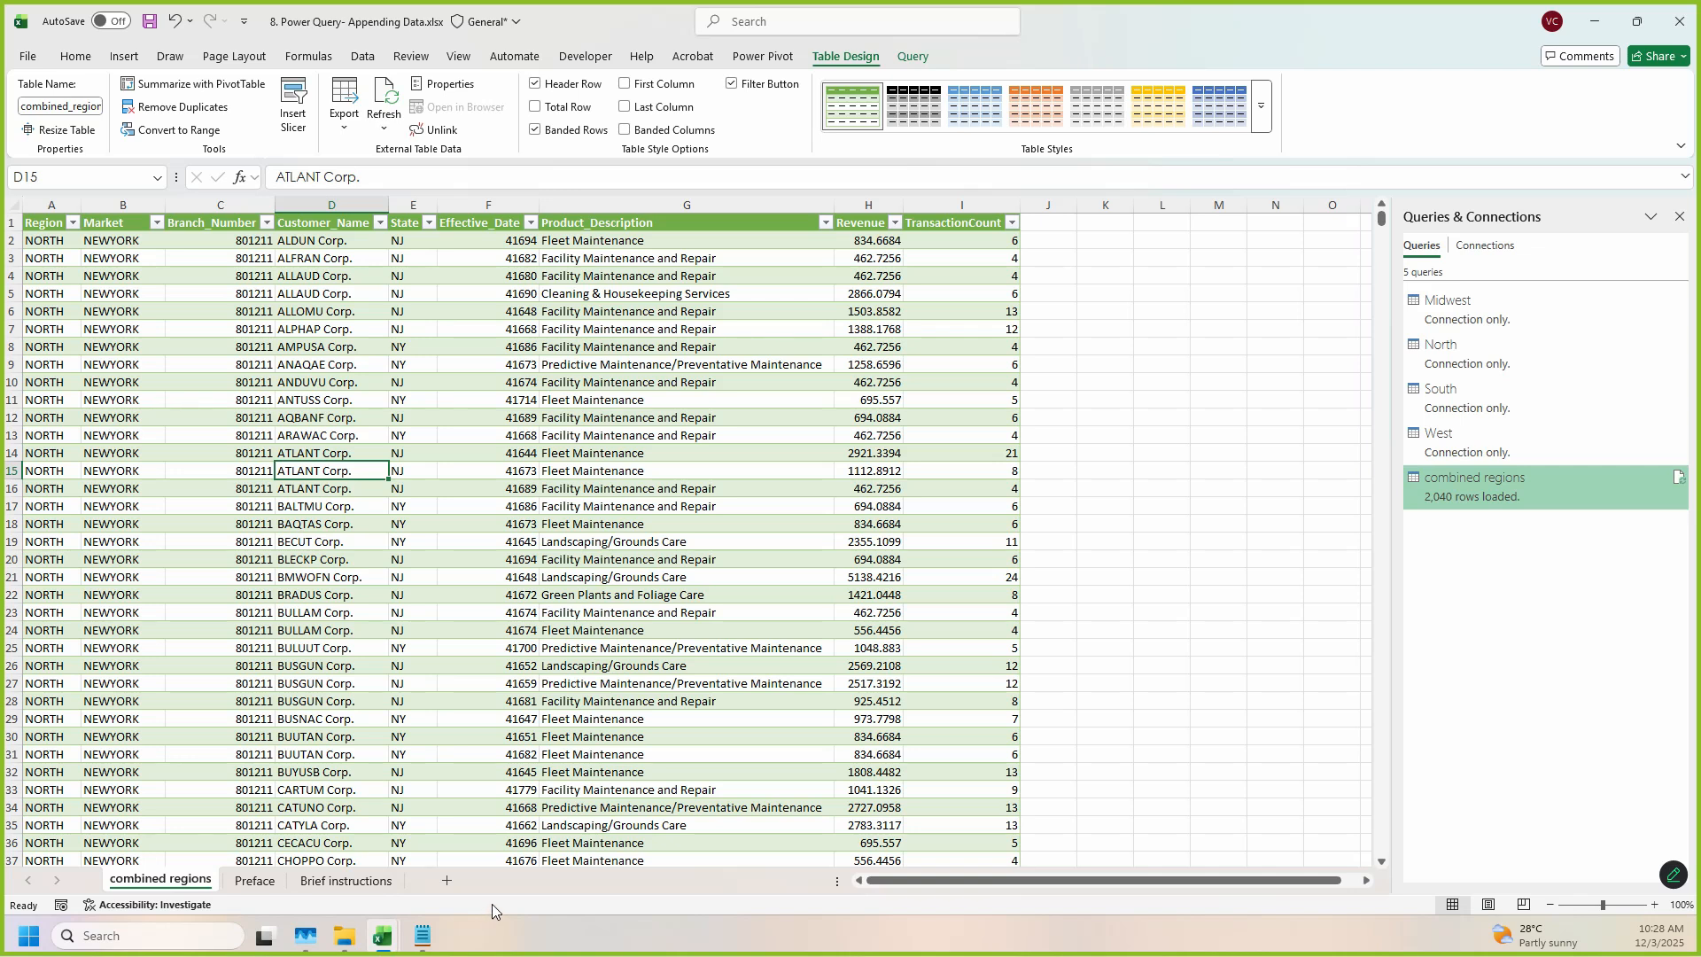
Step: Switch to notes.txt in Notepad, add the line "range>Table" below Table, save the file, and return to the combined regions sheet in Excel
{"action": "left_click", "coordinate": [421, 935]}
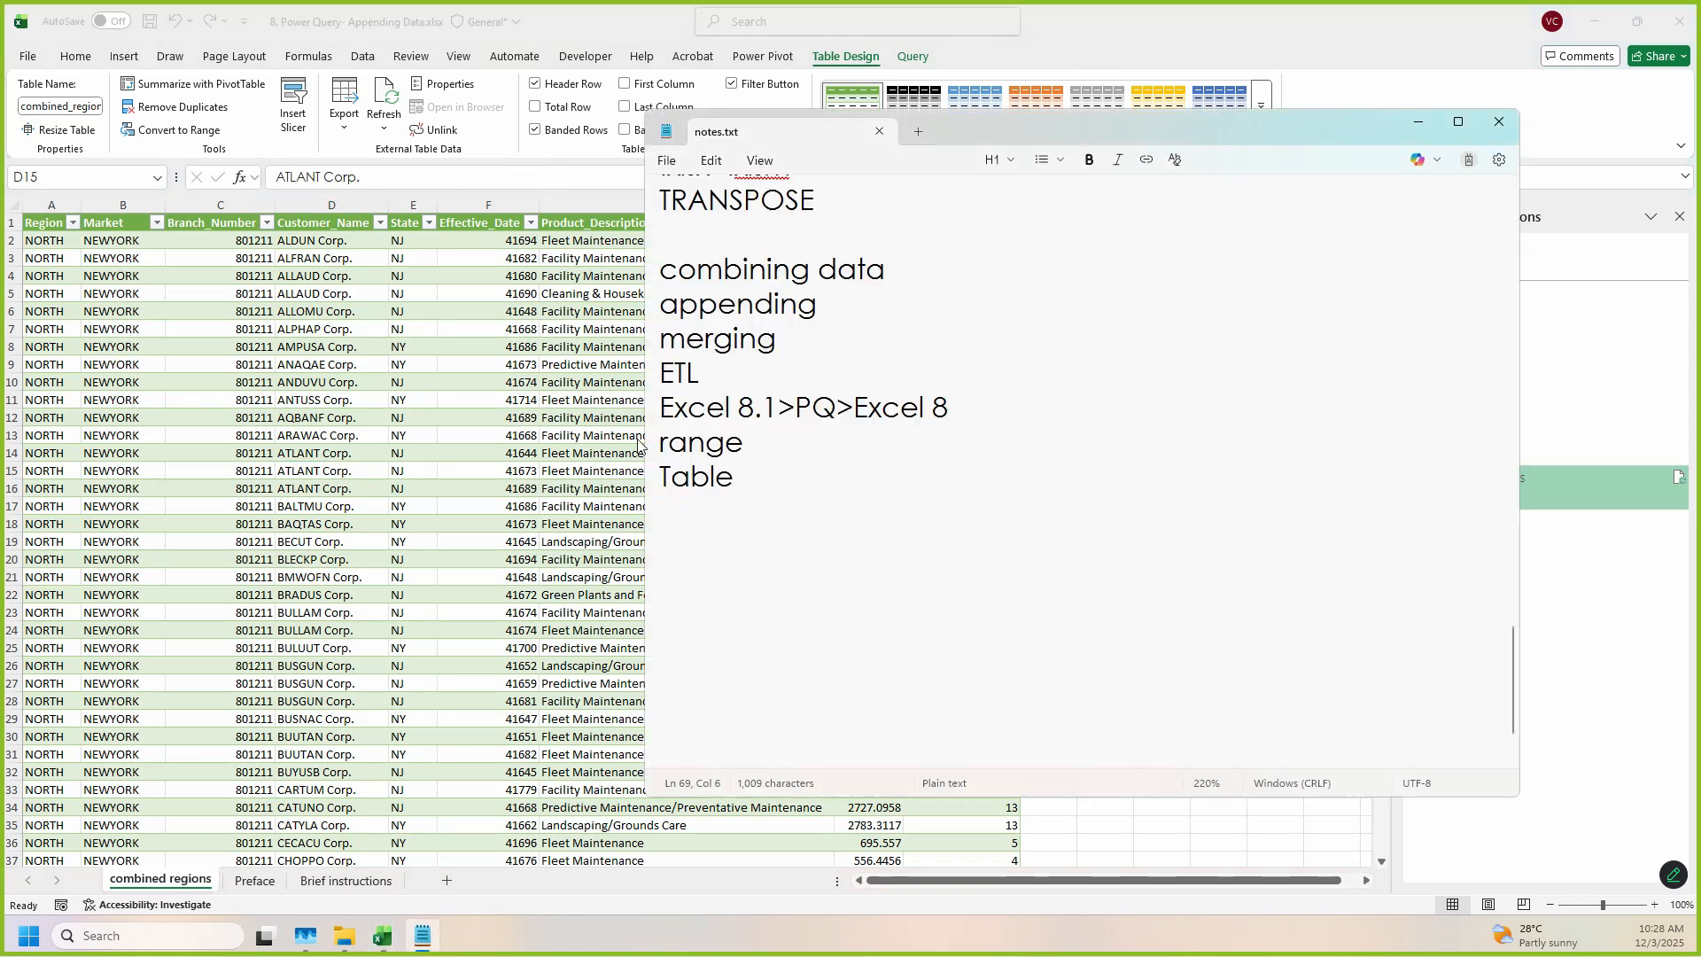
{"action": "left_click", "coordinate": [728, 499]}
{"action": "type", "text": "range>"}
{"action": "type", "text": "q"}
{"action": "type", "text": "Tablew"}
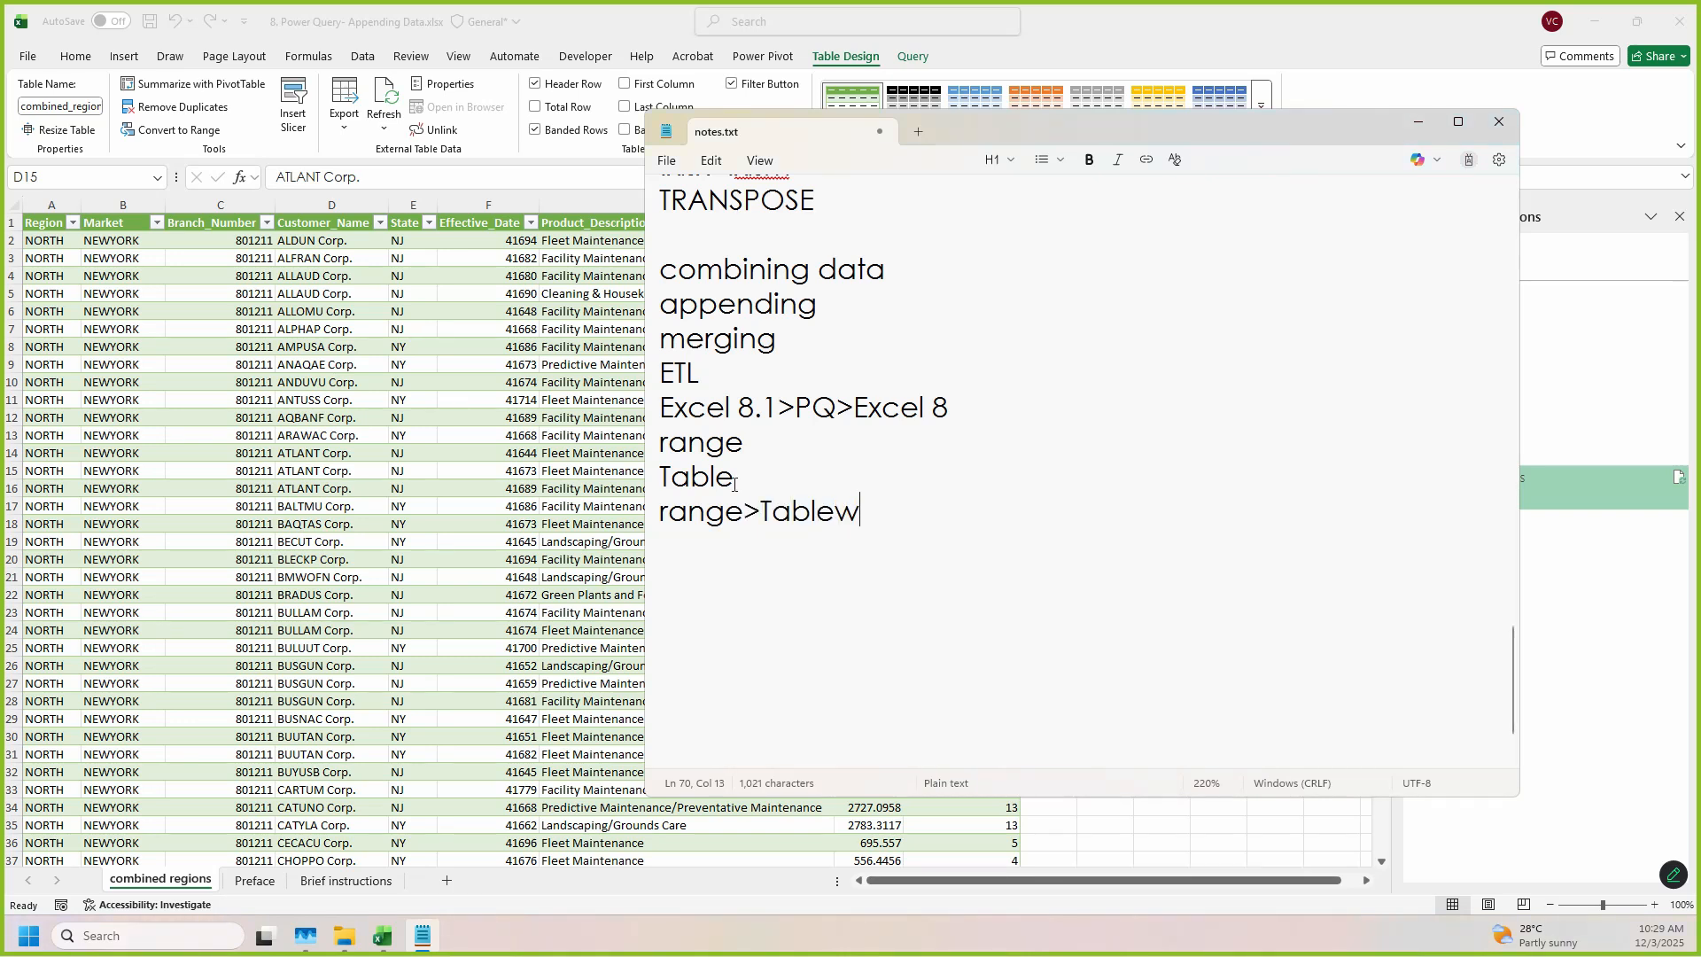
{"action": "key", "text": "BackSpace"}
{"action": "key", "text": "ctrl+s"}
{"action": "left_click_drag", "start_coordinate": [98, 113], "coordinate": [247, 150]}
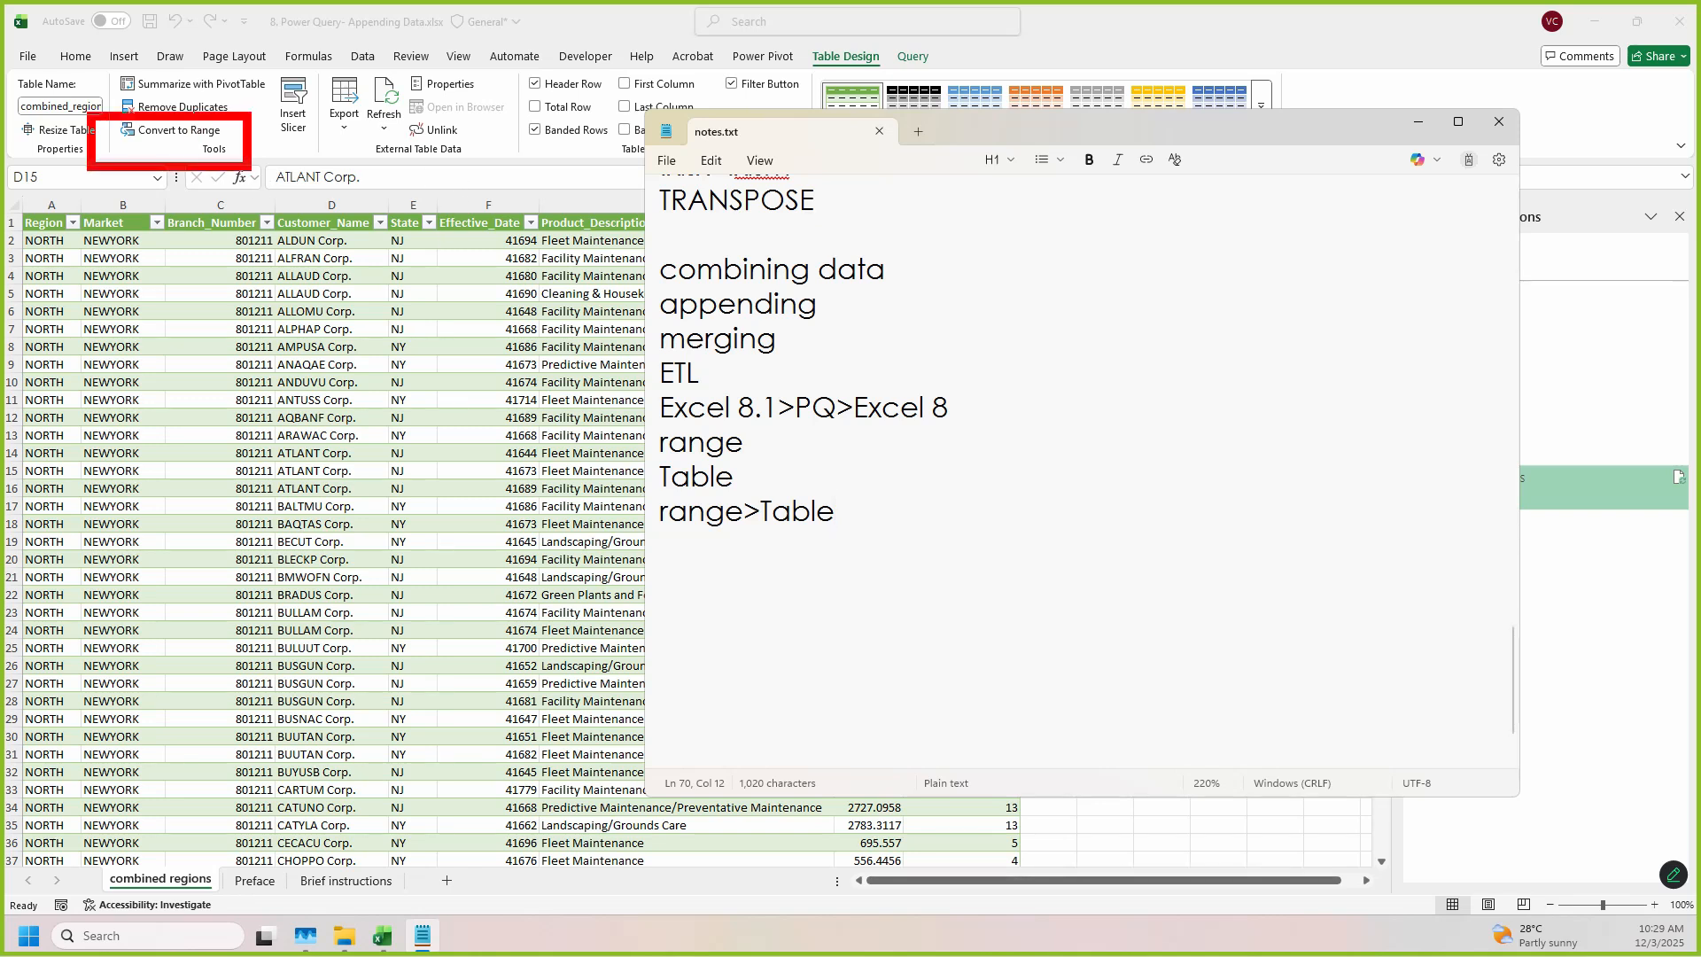
{"action": "left_click_drag", "start_coordinate": [754, 535], "coordinate": [826, 552]}
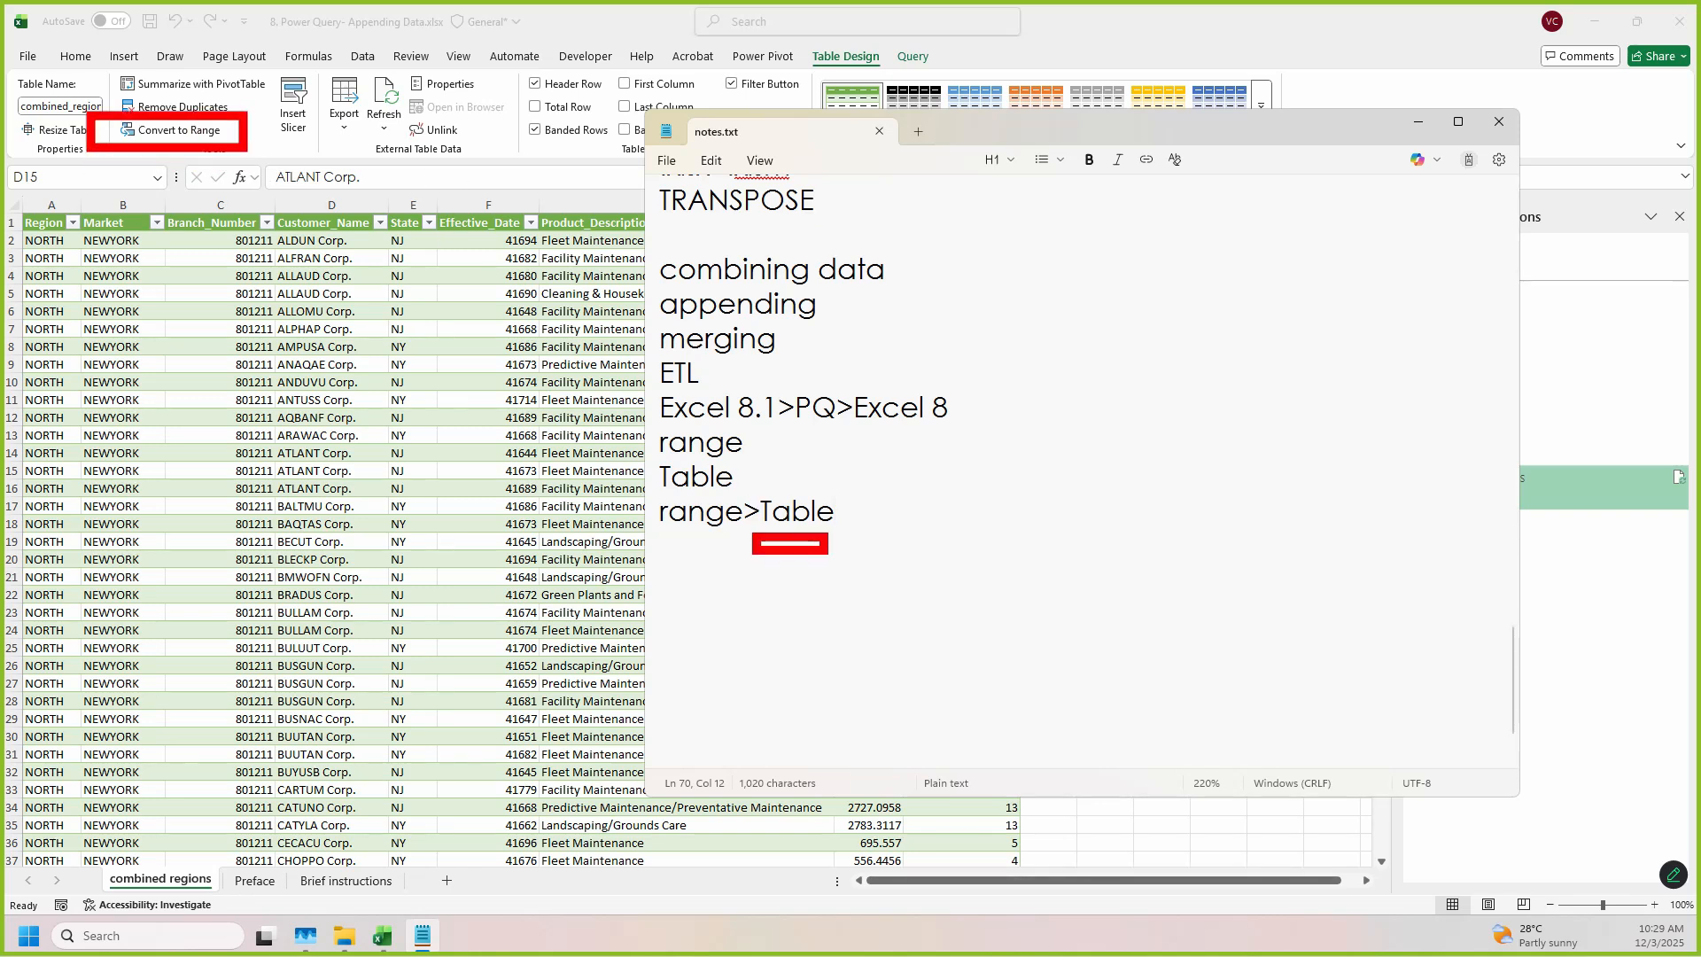
{"action": "left_click_drag", "start_coordinate": [672, 533], "coordinate": [701, 525]}
{"action": "key", "text": "Escape"}
{"action": "left_click", "coordinate": [456, 434]}
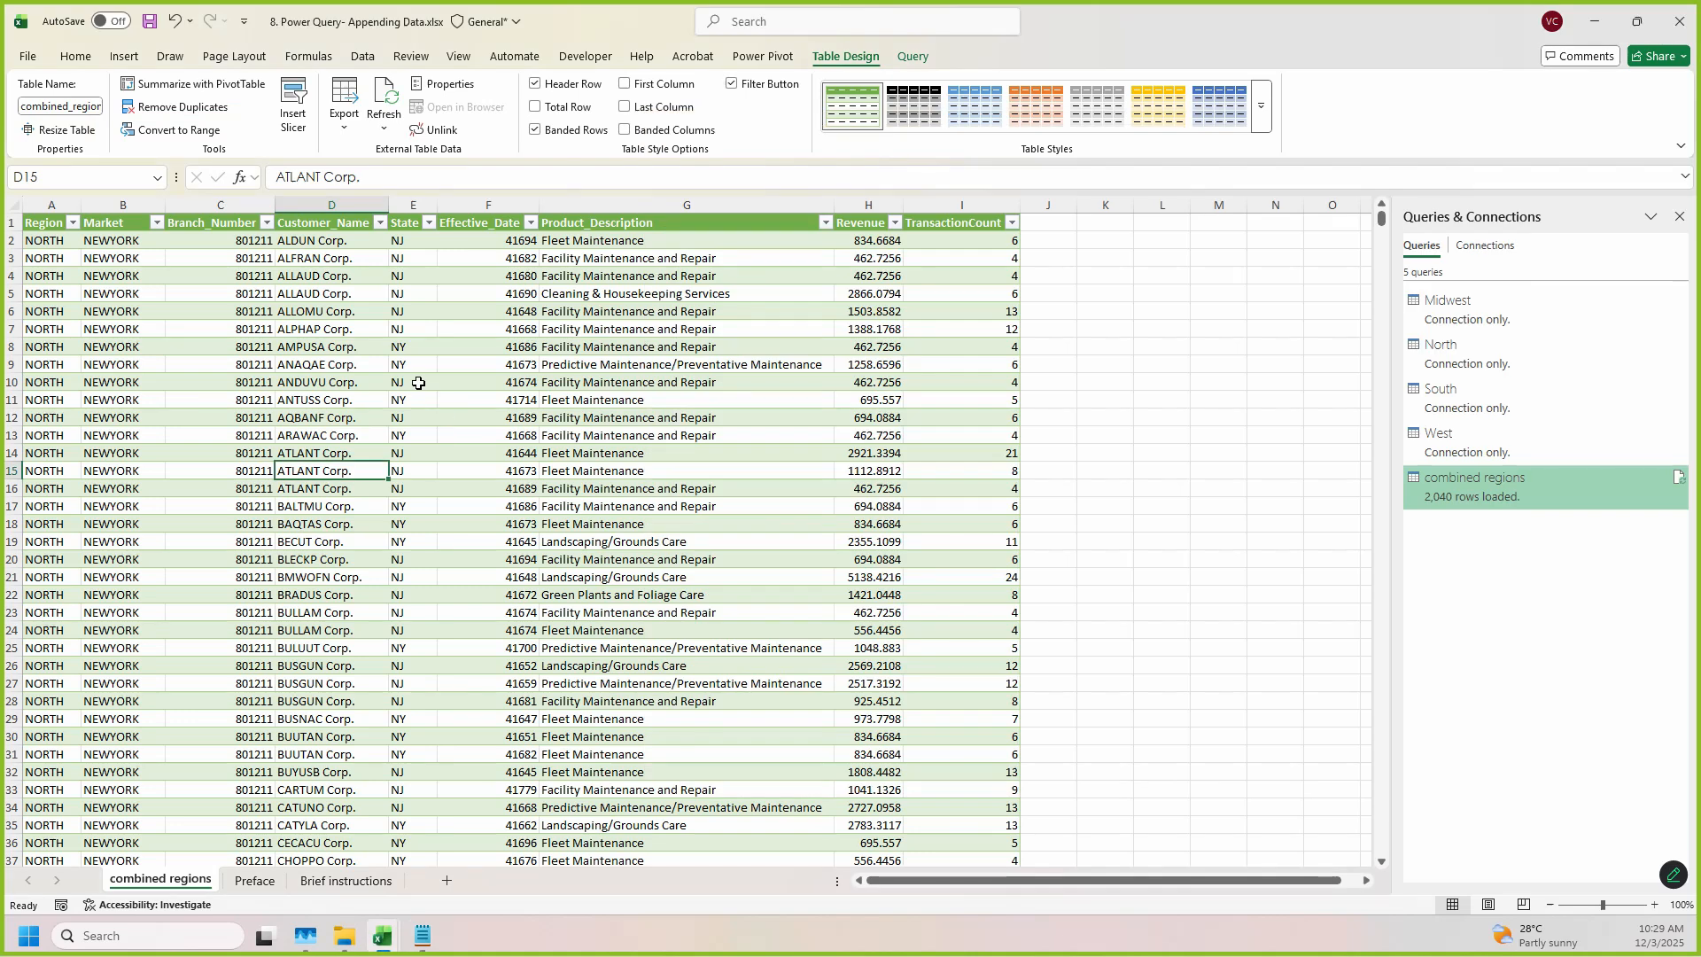
Step: Examine the combined regions query's load status alongside the rows of its table on the worksheet
{"action": "left_click_drag", "start_coordinate": [1387, 467], "coordinate": [1592, 540]}
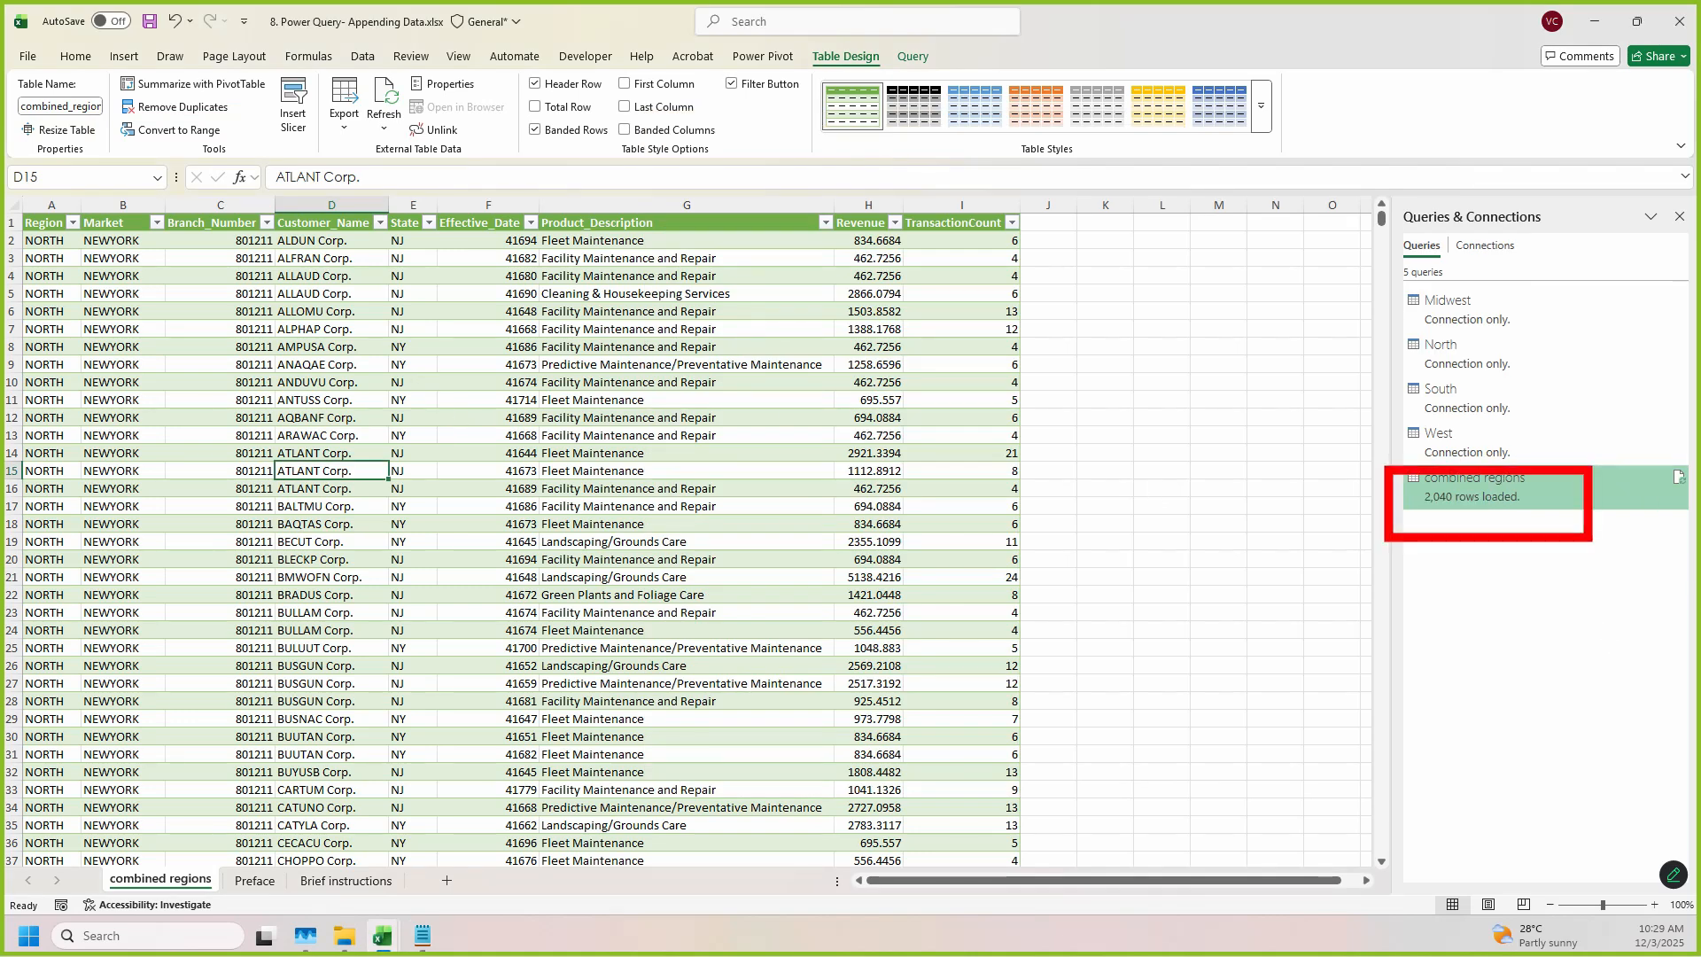
{"action": "key", "text": "Escape"}
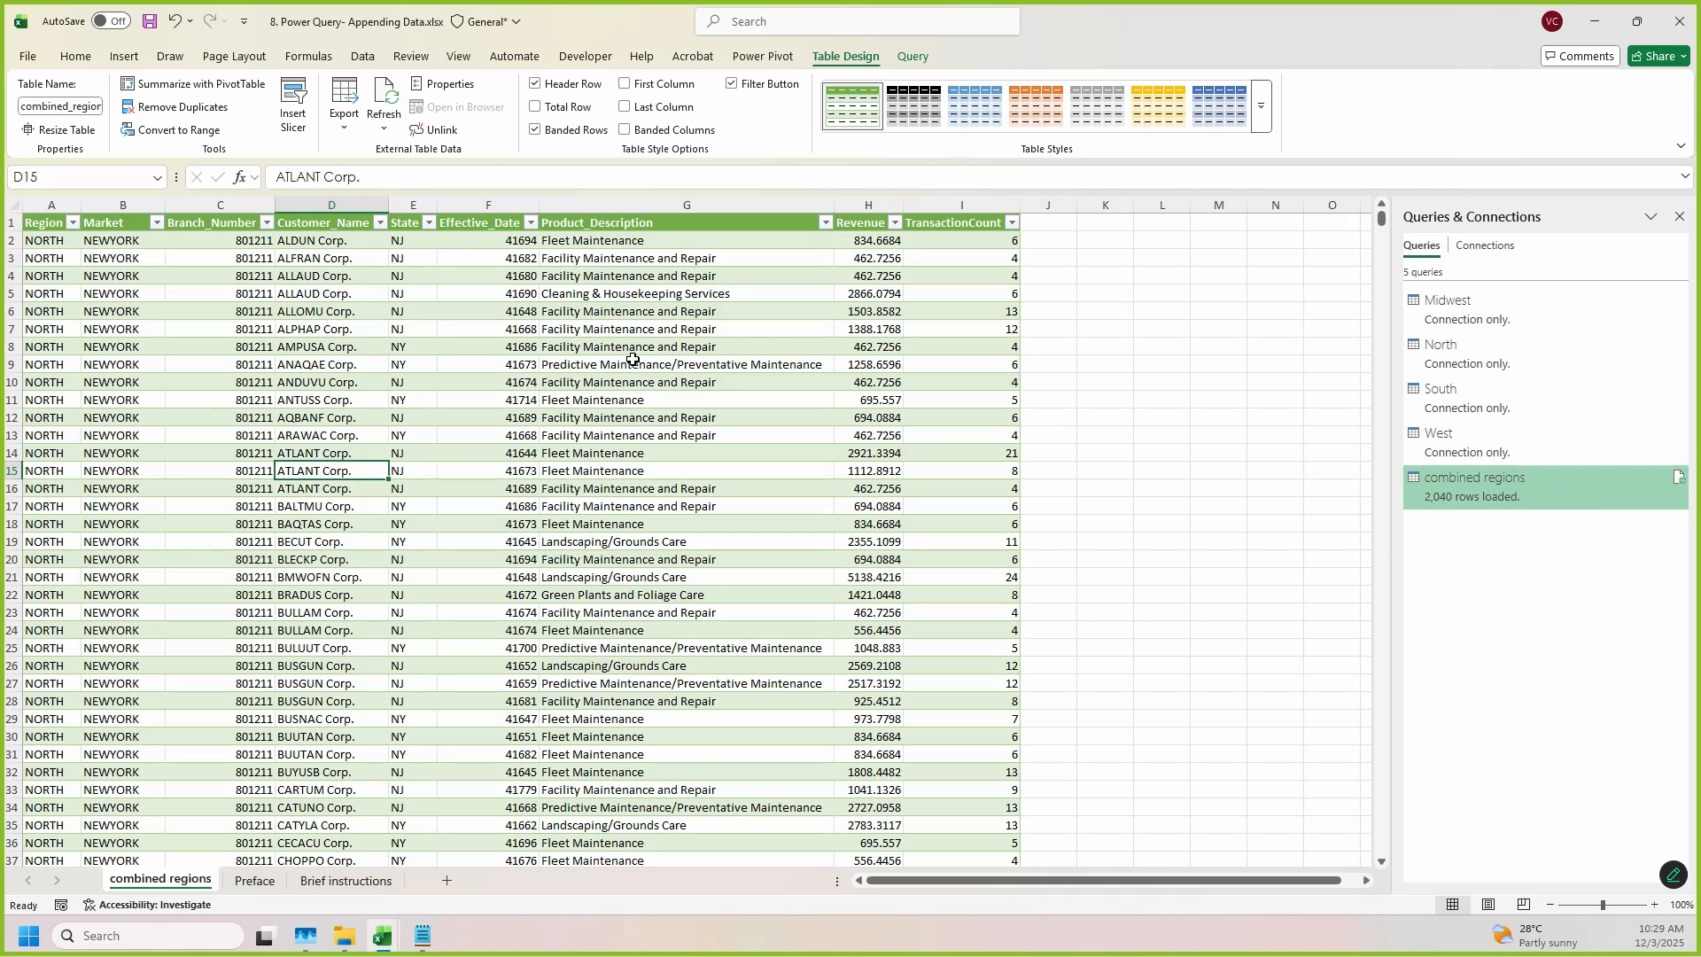
{"action": "left_click", "coordinate": [630, 362]}
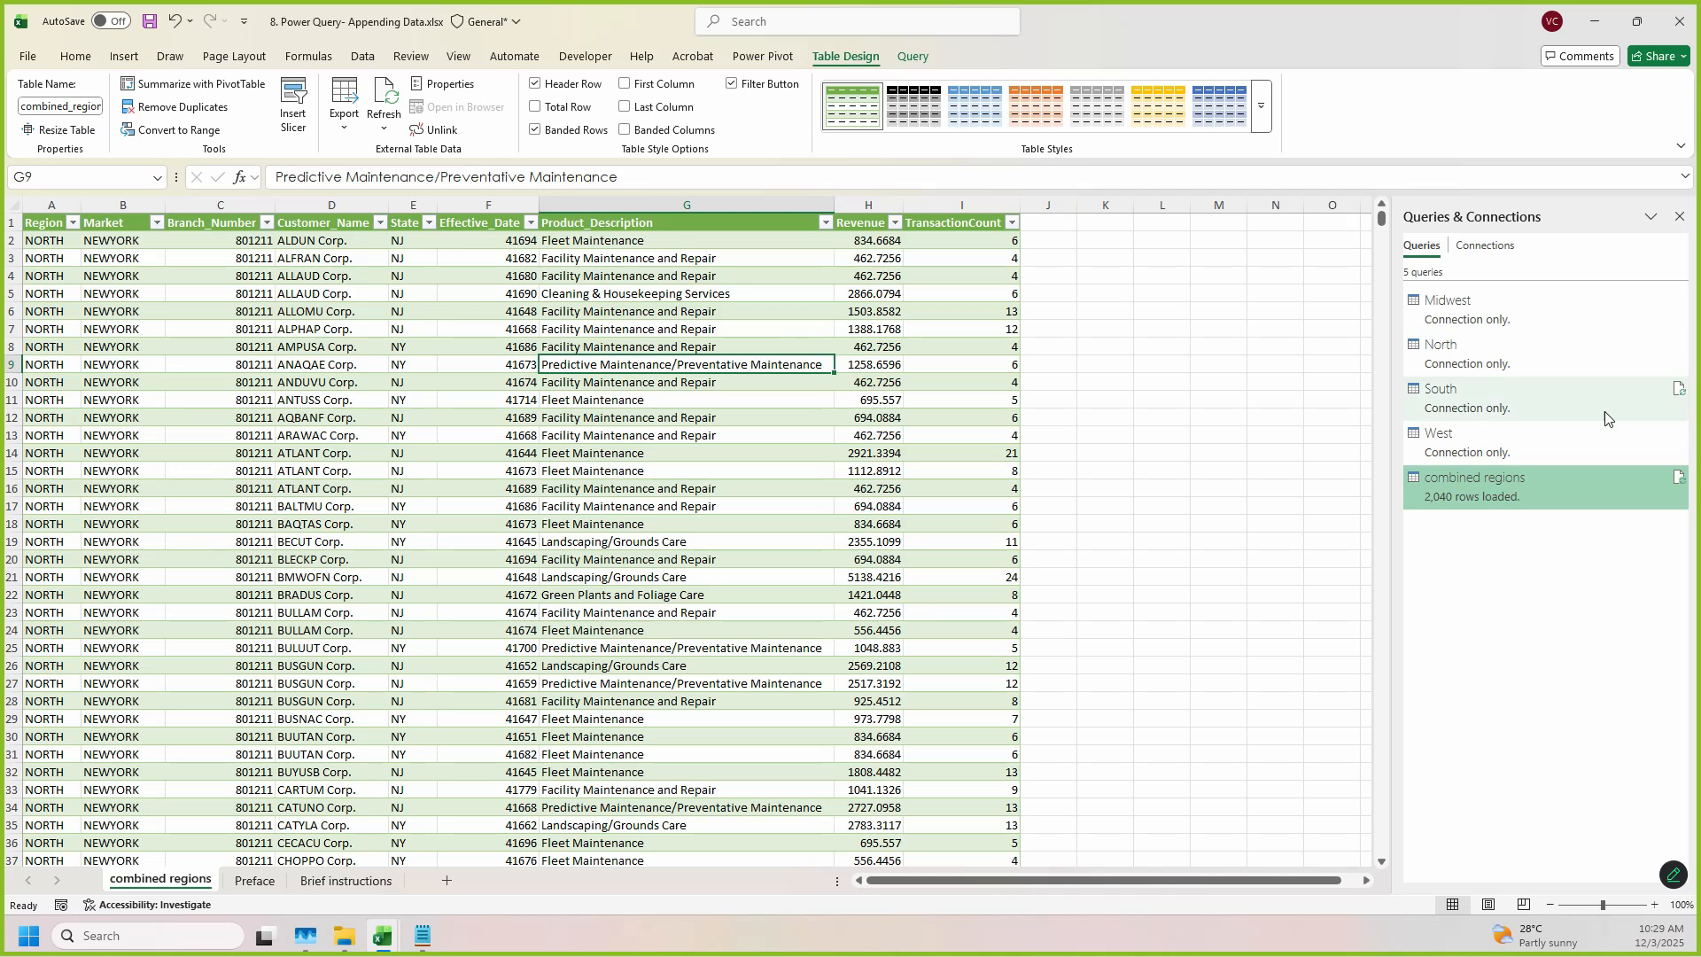
{"action": "left_click_drag", "start_coordinate": [1430, 451], "coordinate": [1695, 537]}
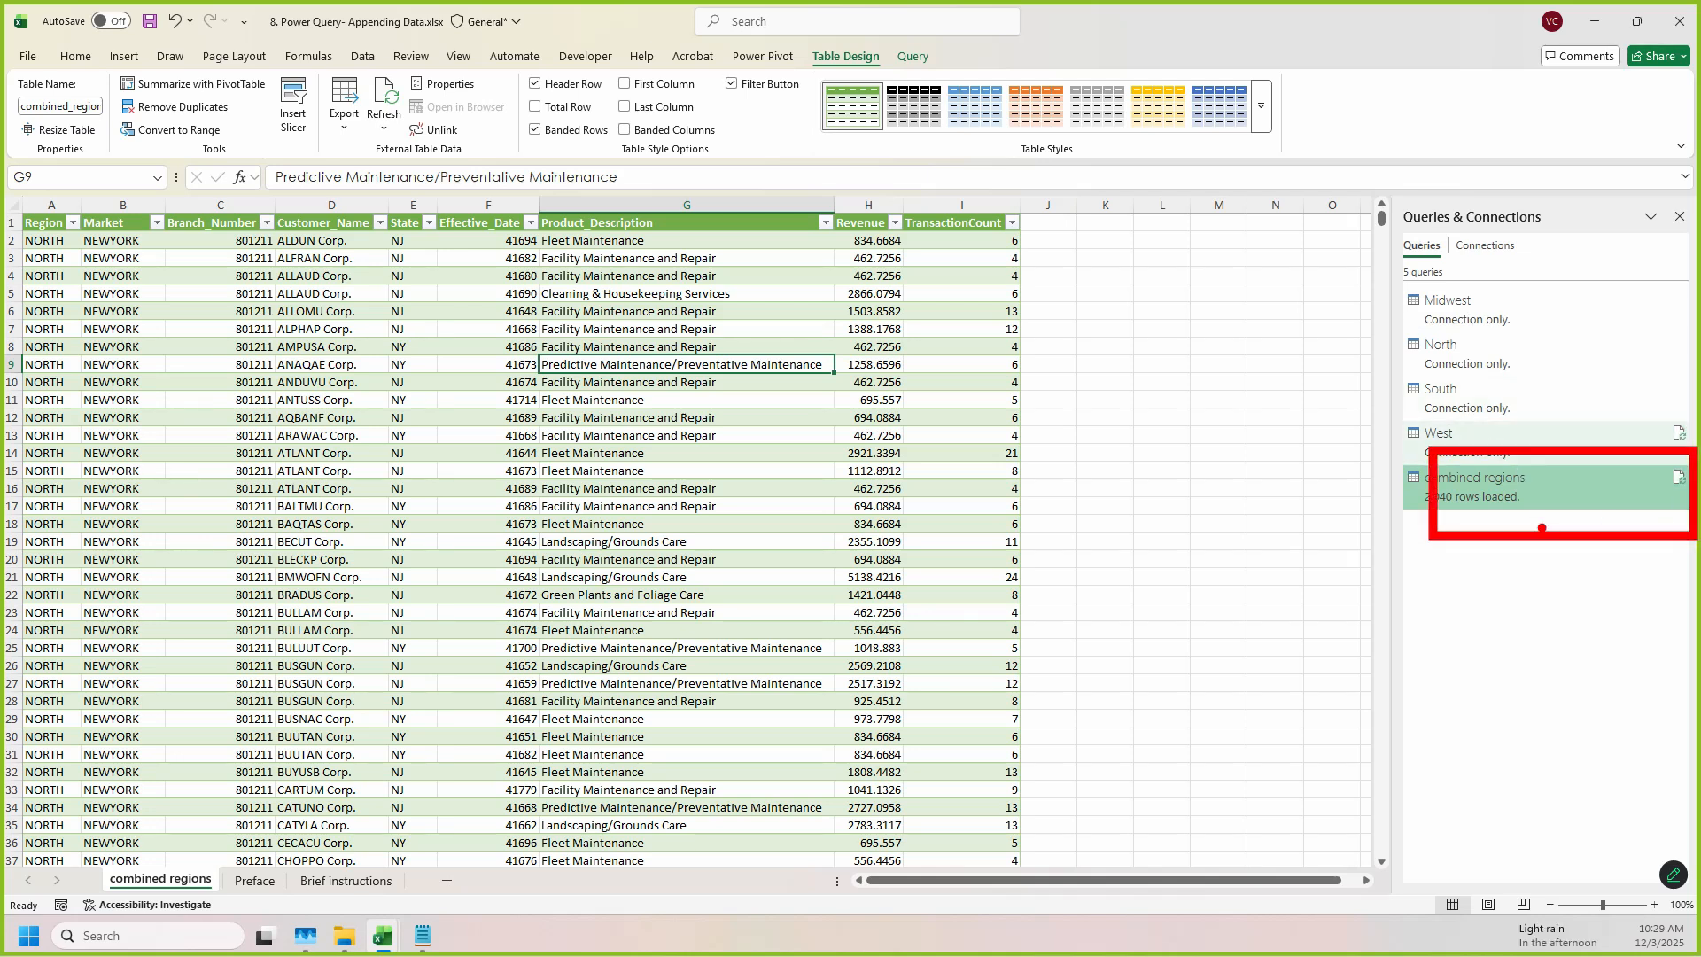
{"action": "left_click_drag", "start_coordinate": [1546, 522], "coordinate": [452, 564]}
{"action": "mouse_move", "coordinate": [740, 458]}
{"action": "left_mouse_down"}
{"action": "mouse_move", "coordinate": [377, 634]}
{"action": "mouse_move", "coordinate": [731, 636]}
{"action": "left_mouse_up"}
{"action": "key", "text": "Escape"}
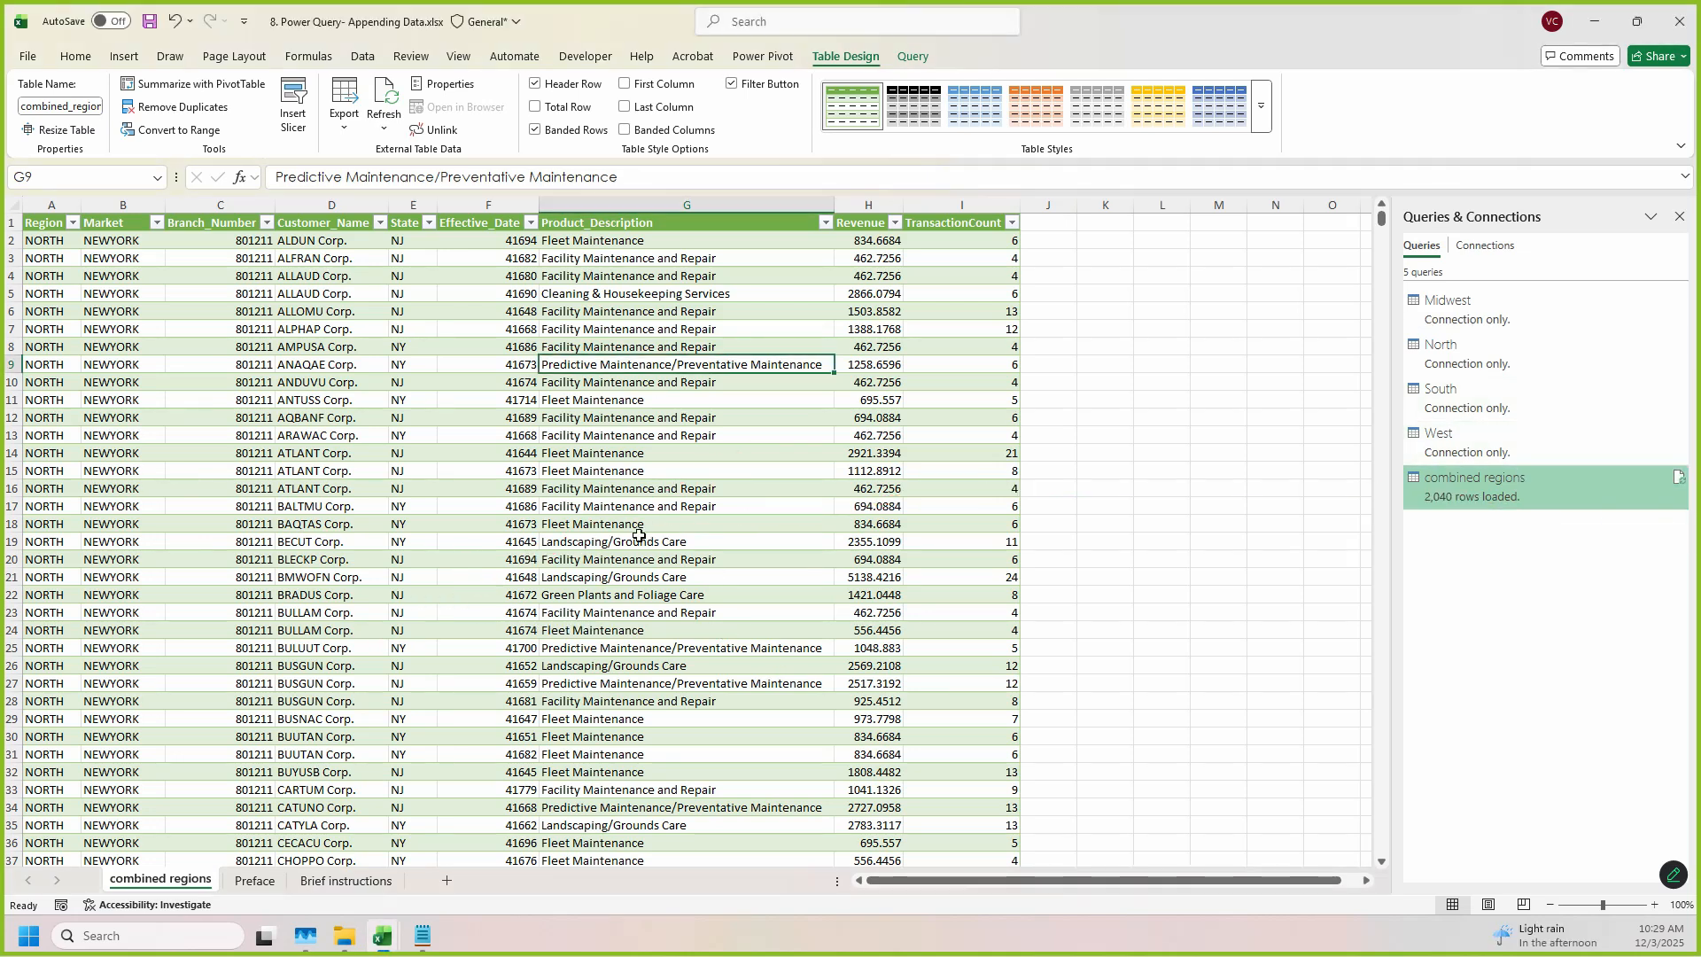
{"action": "left_click", "coordinate": [617, 522]}
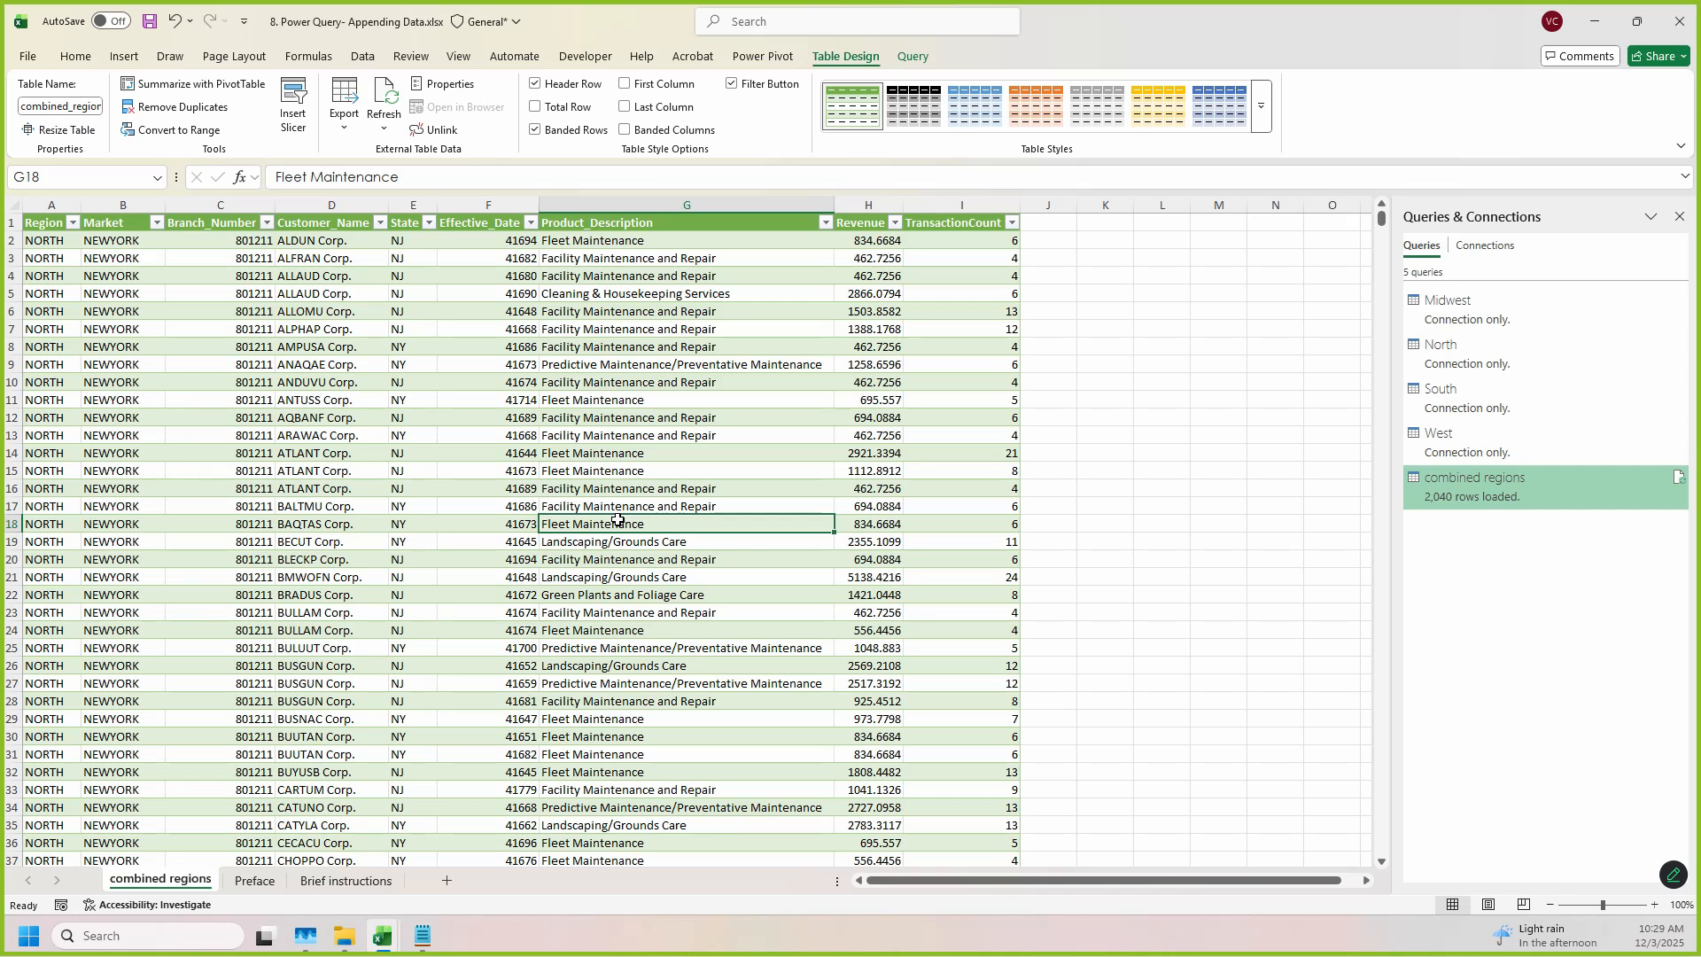
{"action": "left_click", "coordinate": [621, 488]}
{"action": "scroll", "coordinate": [417, 759], "scroll_direction": "down", "scroll_amount": 3}
{"action": "scroll", "coordinate": [585, 714], "scroll_direction": "up", "scroll_amount": 3}
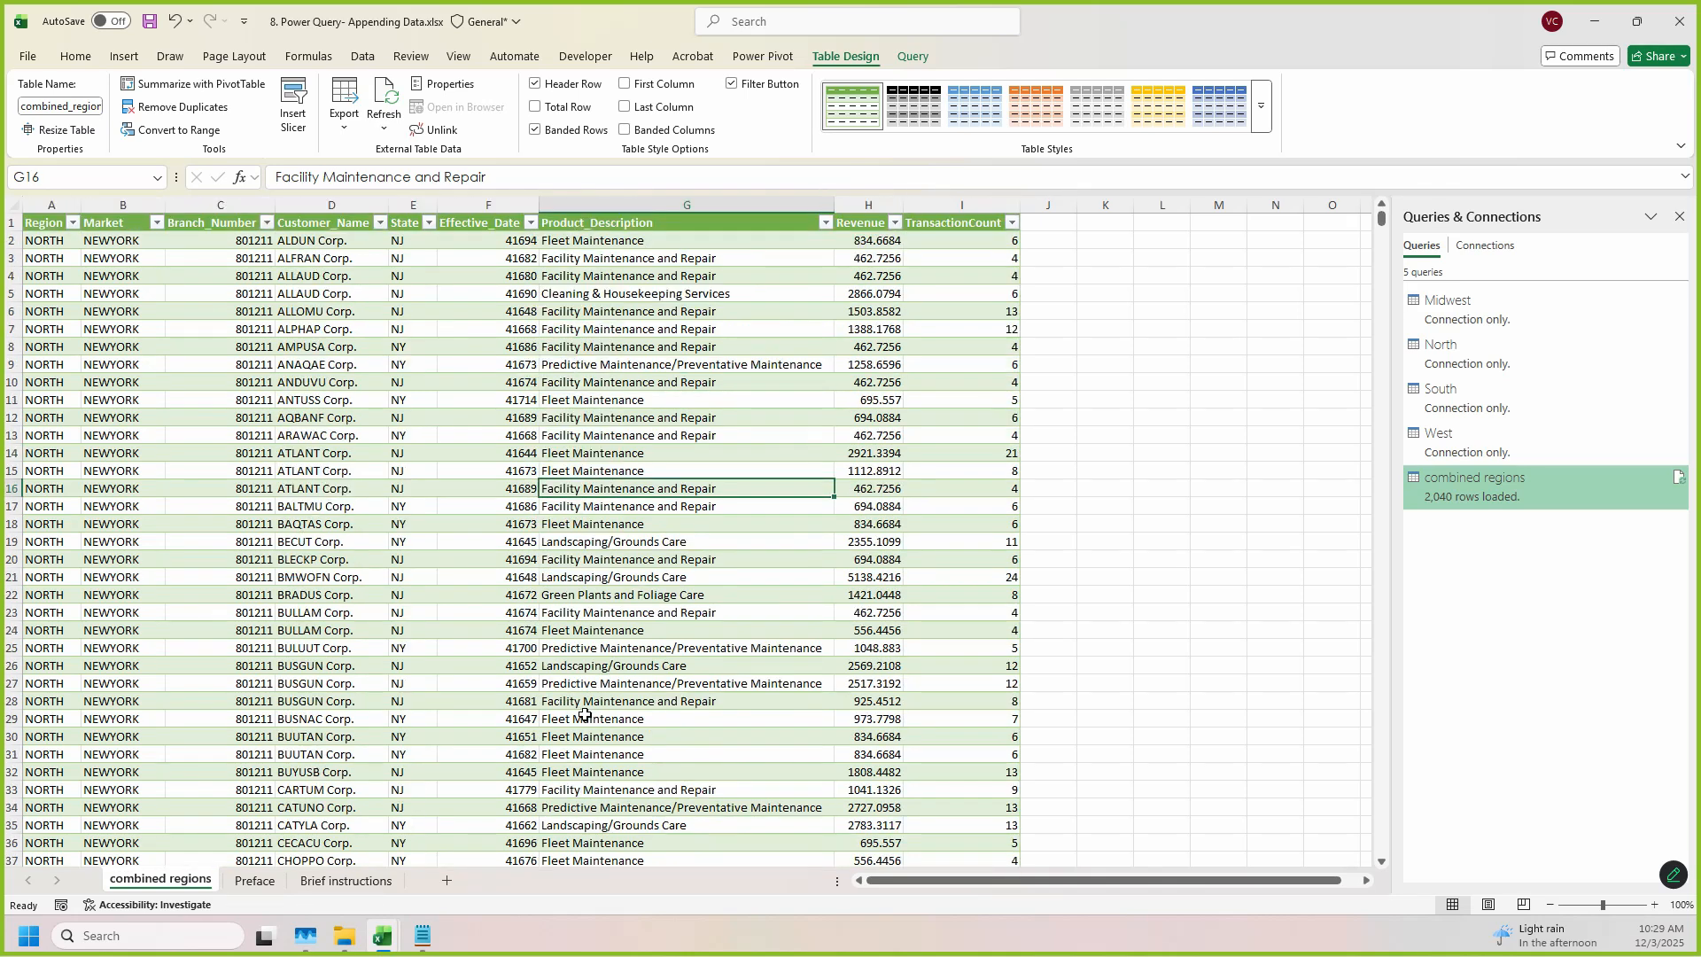